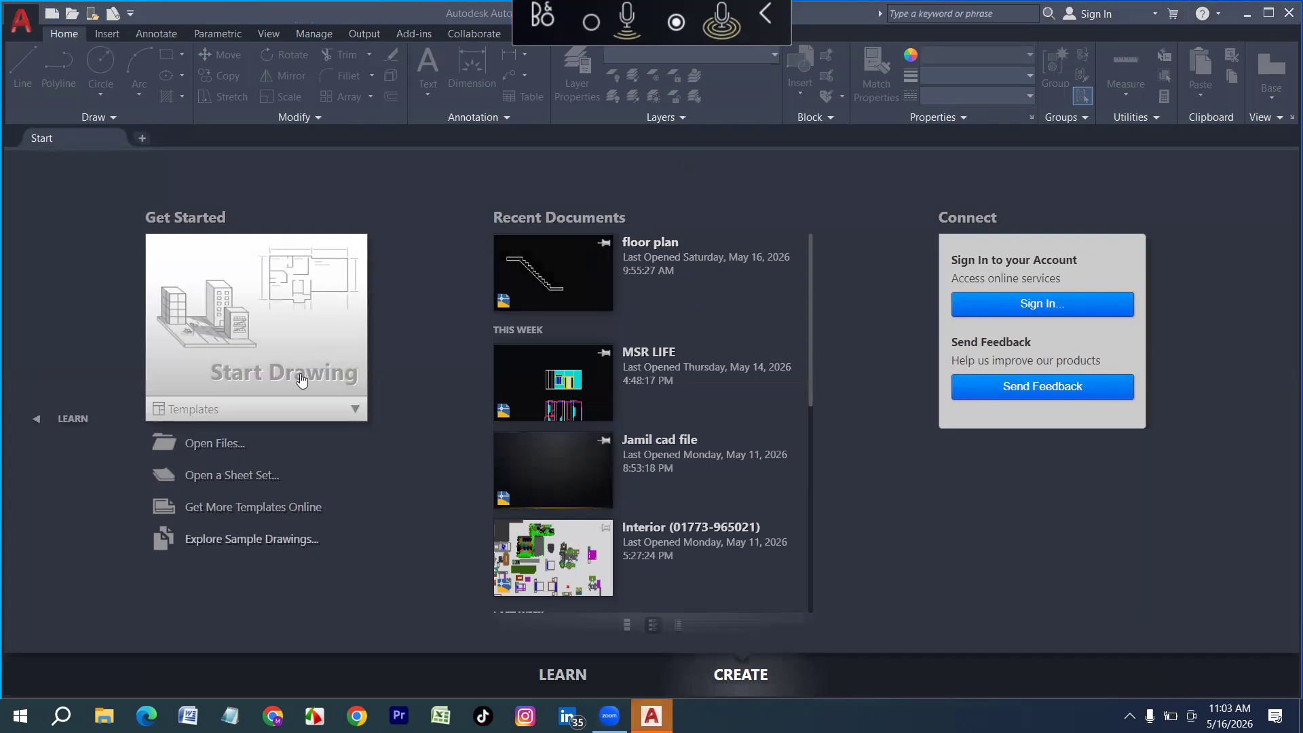
Maximize AutoCAD and start a new blank drawing, Drawing1, from the start page
click(1267, 14)
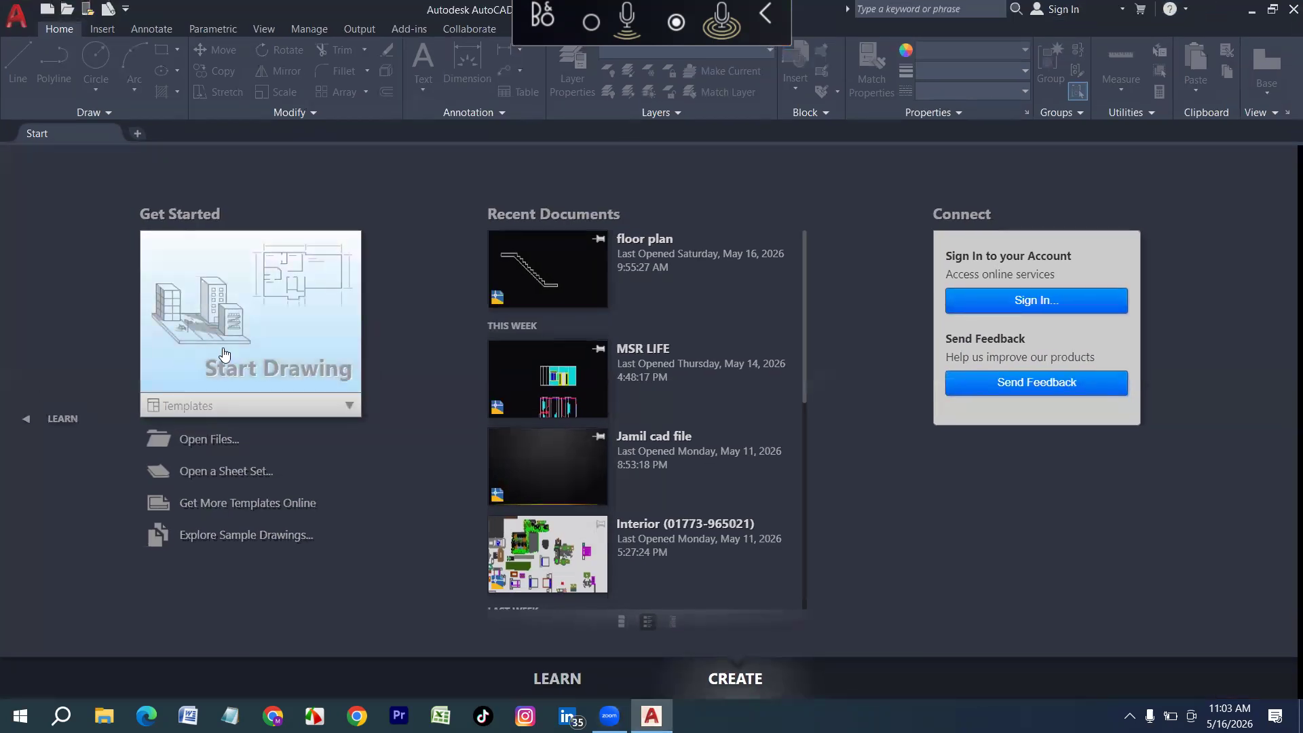
click(225, 354)
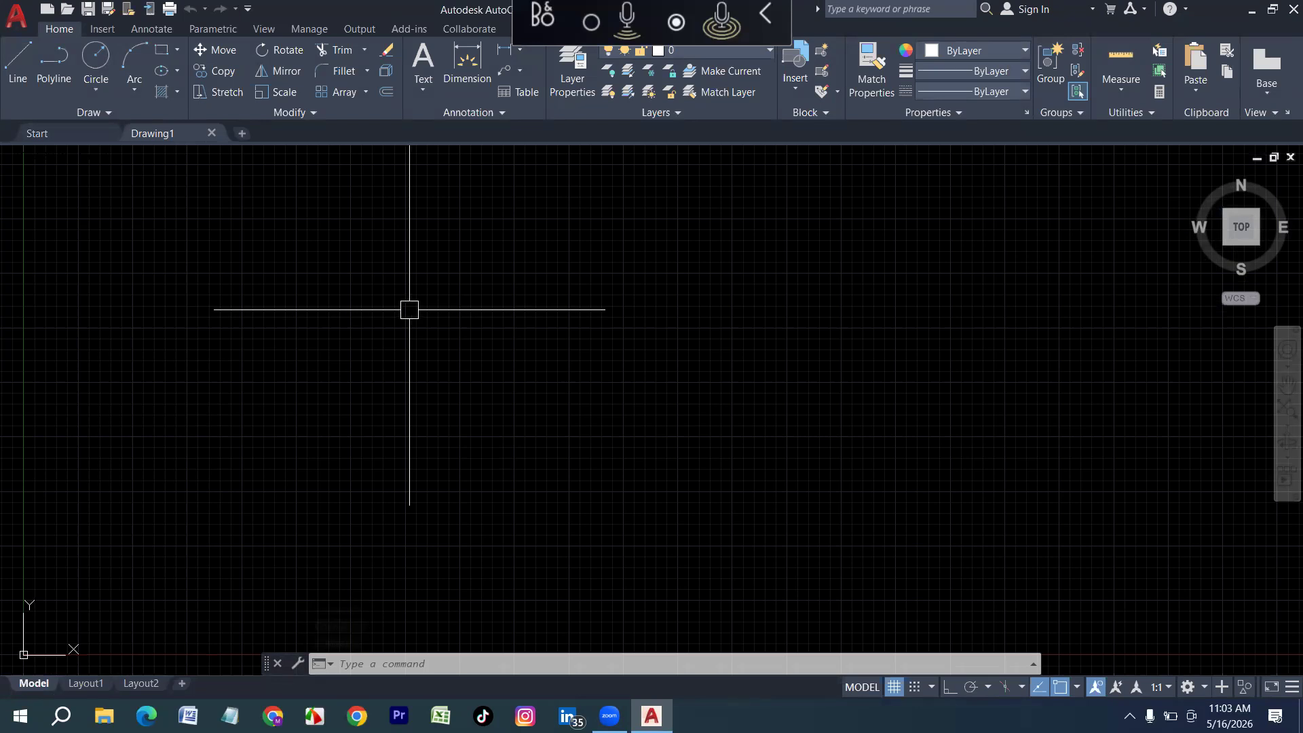
key(F3)
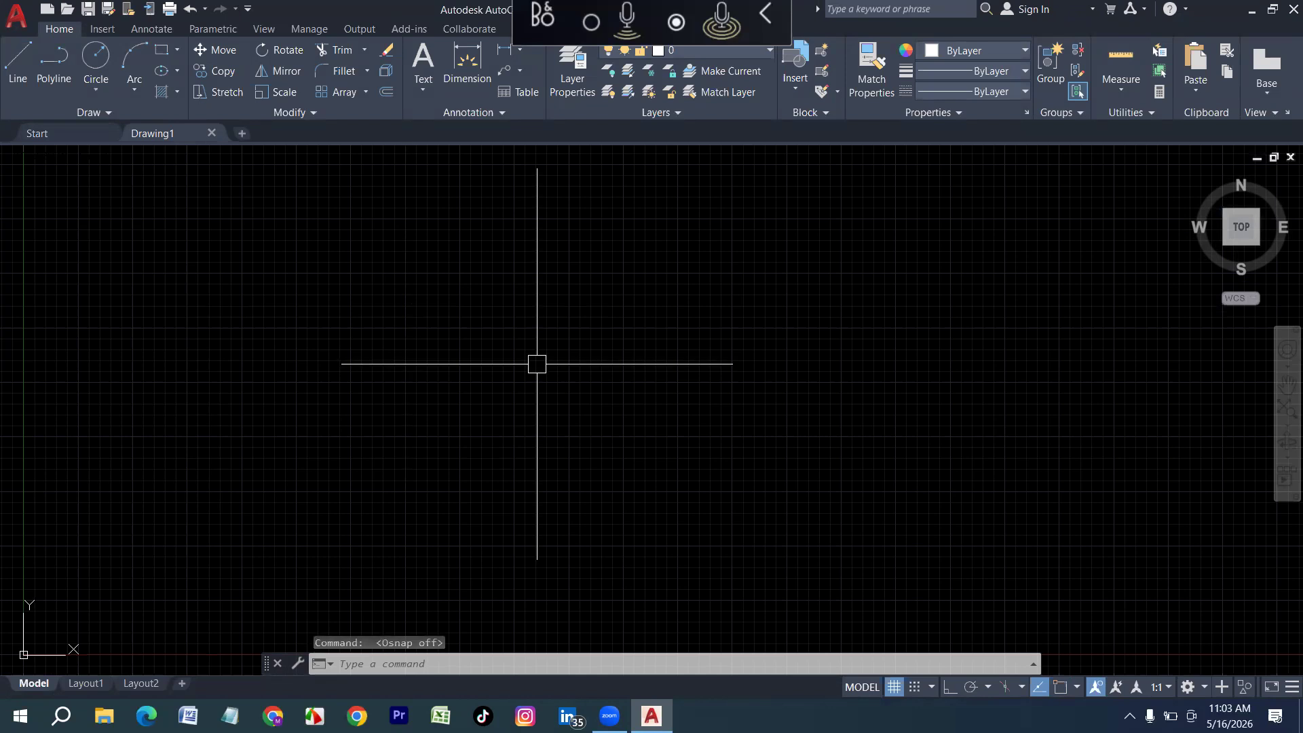
key(F3)
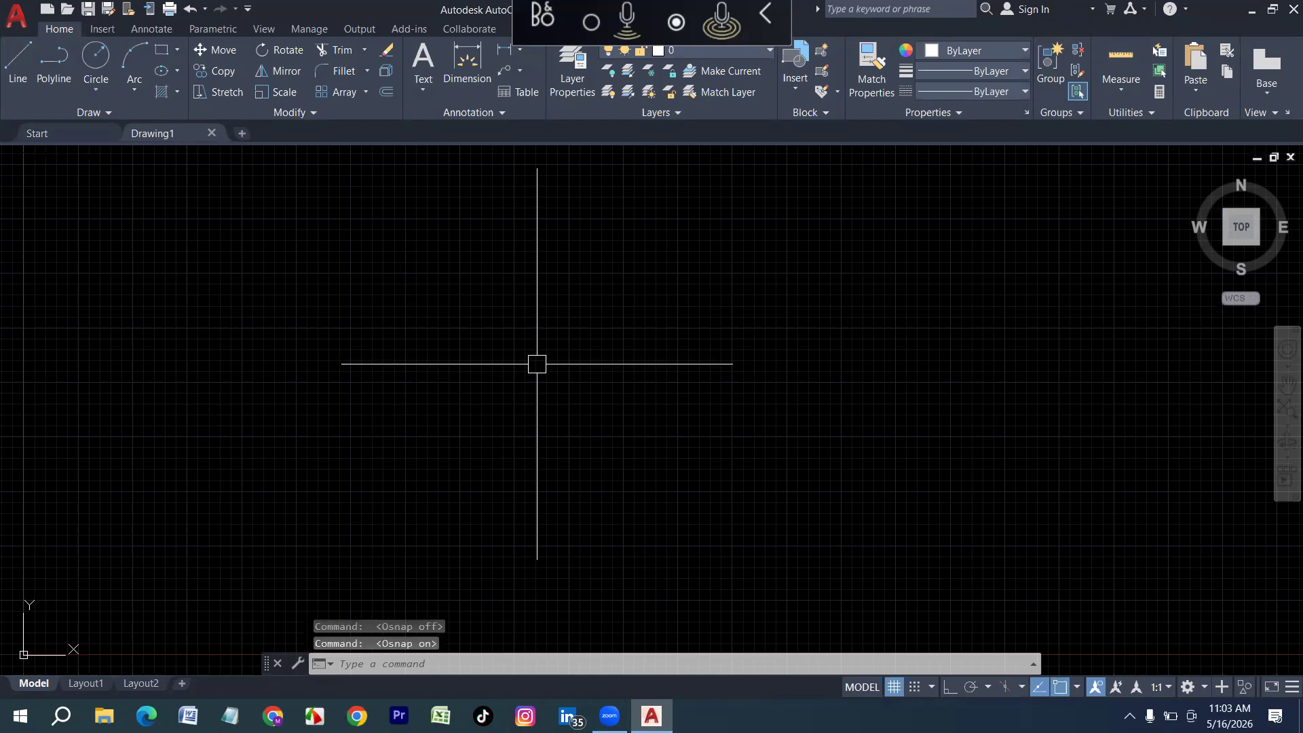
key(F7)
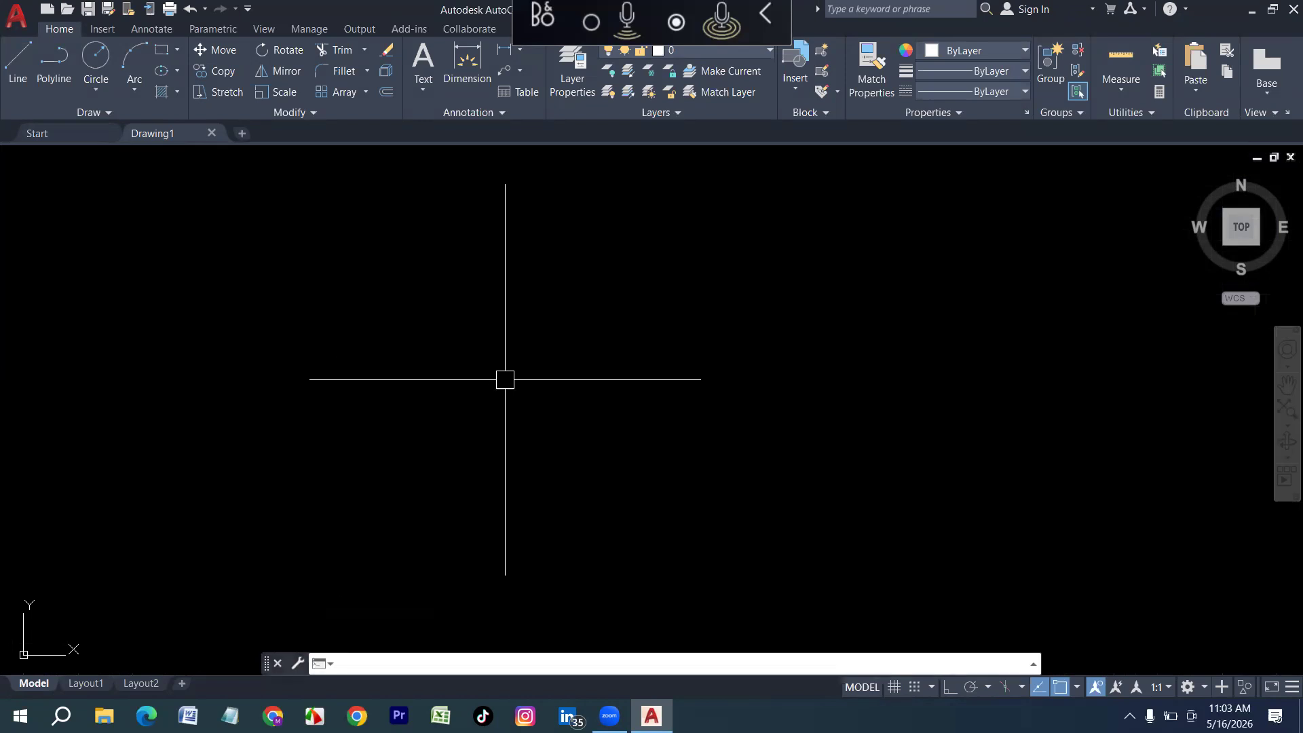
key(F7)
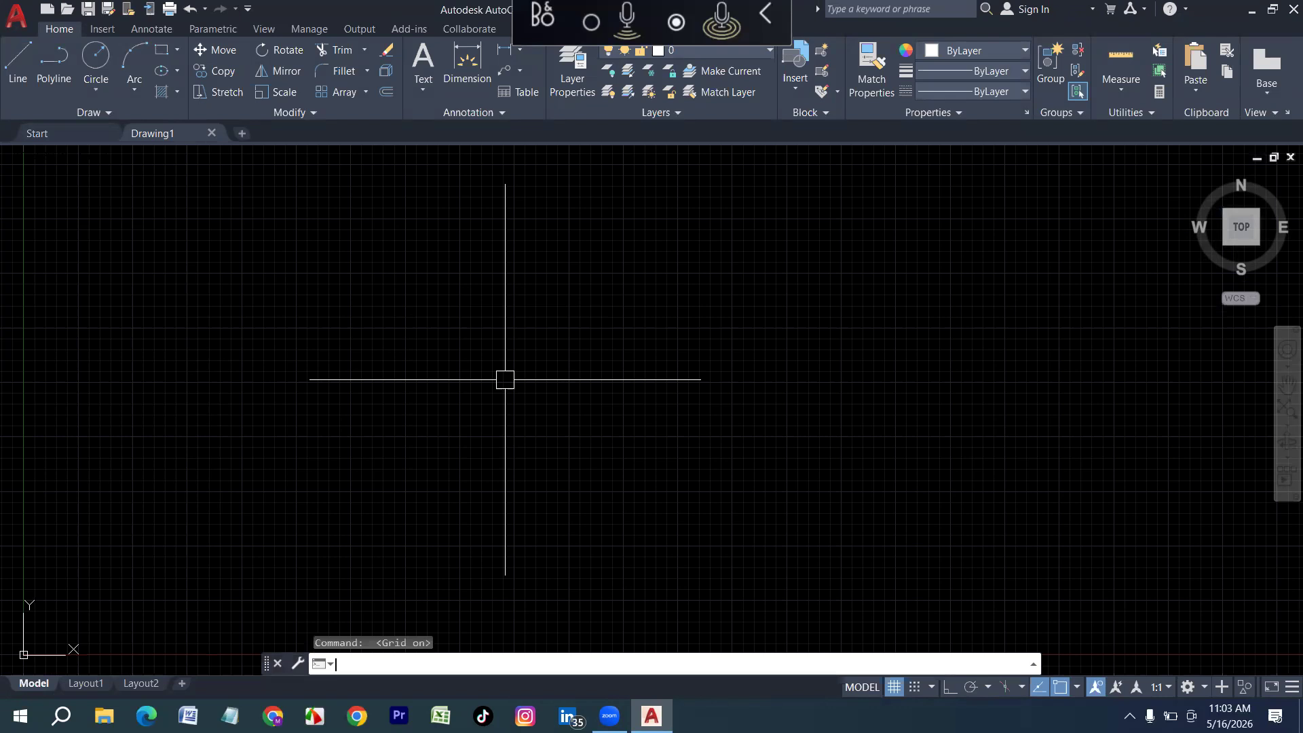
key(F7)
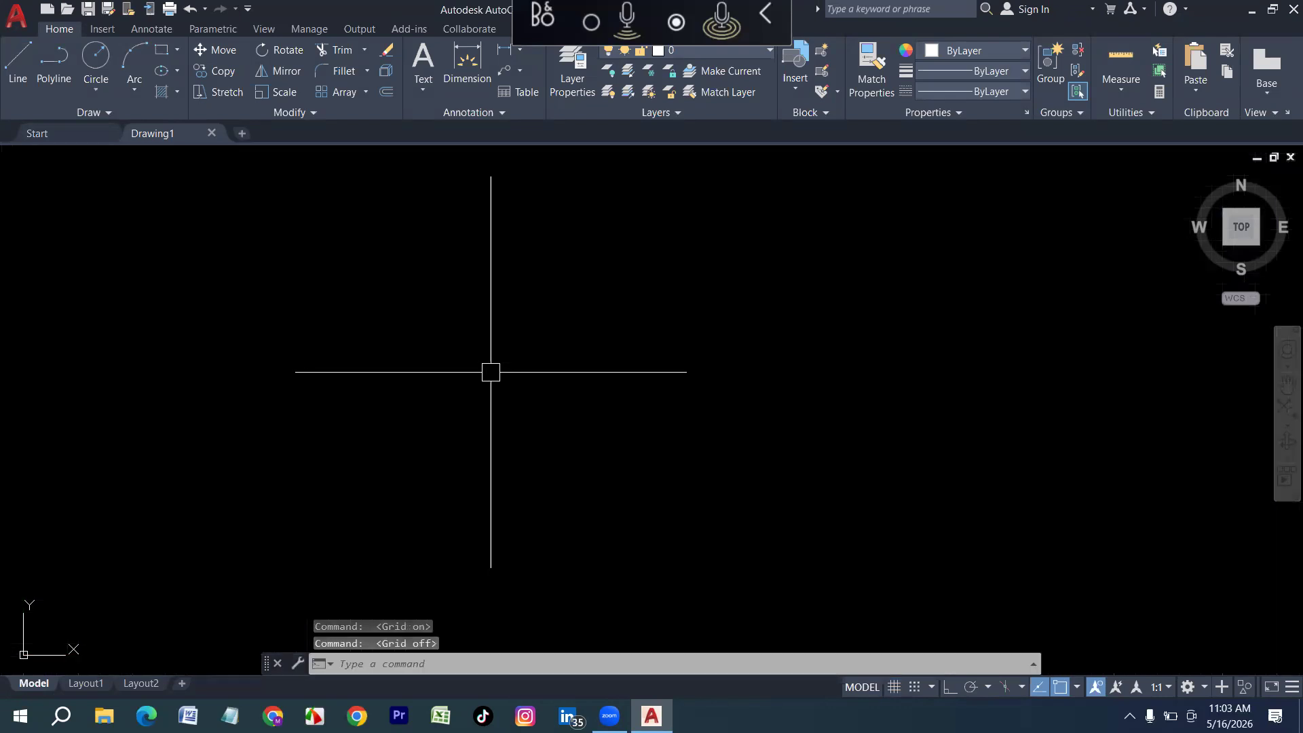
key(F7)
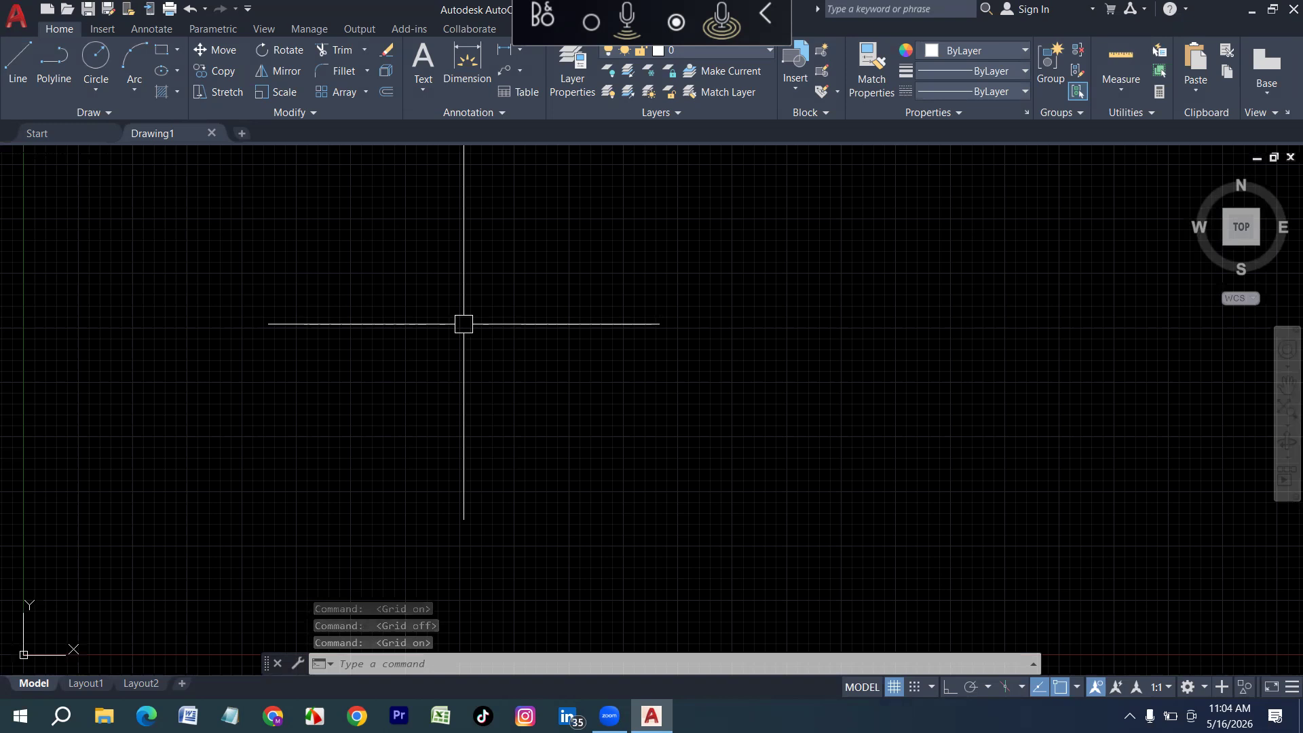
click(895, 687)
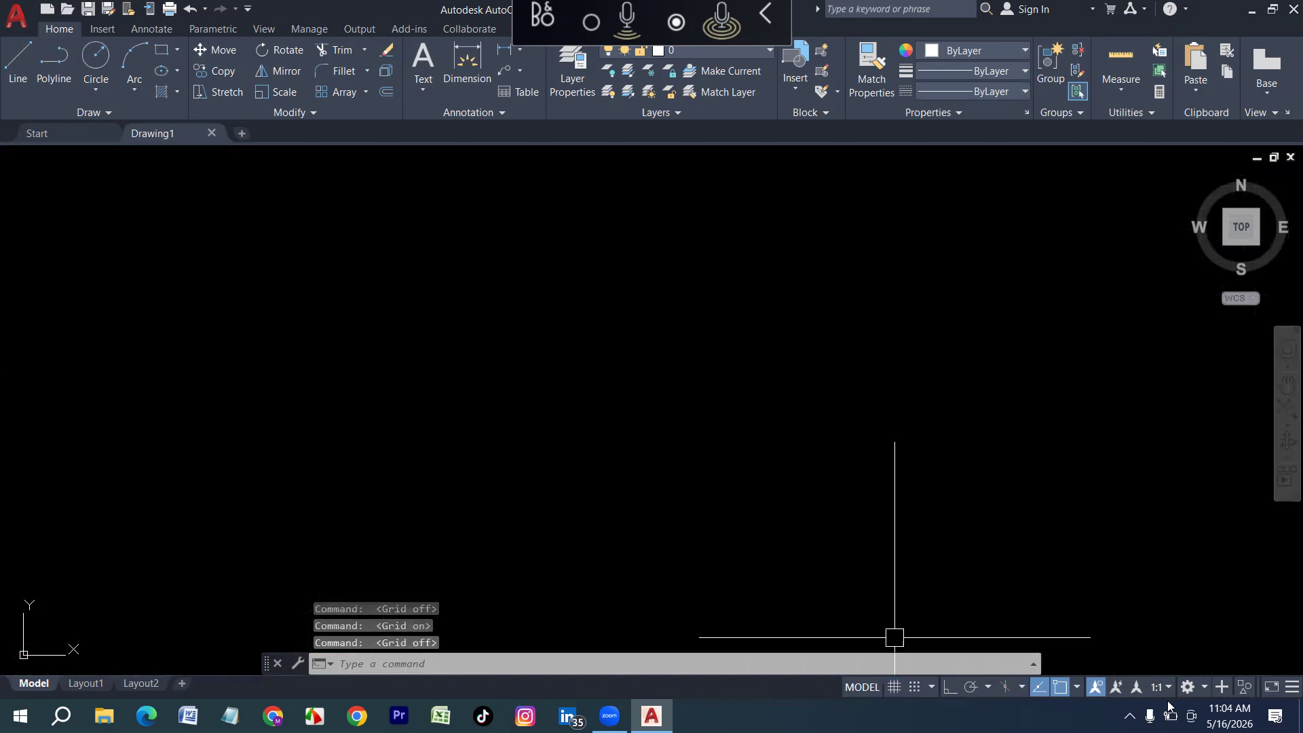
click(892, 688)
click(892, 688)
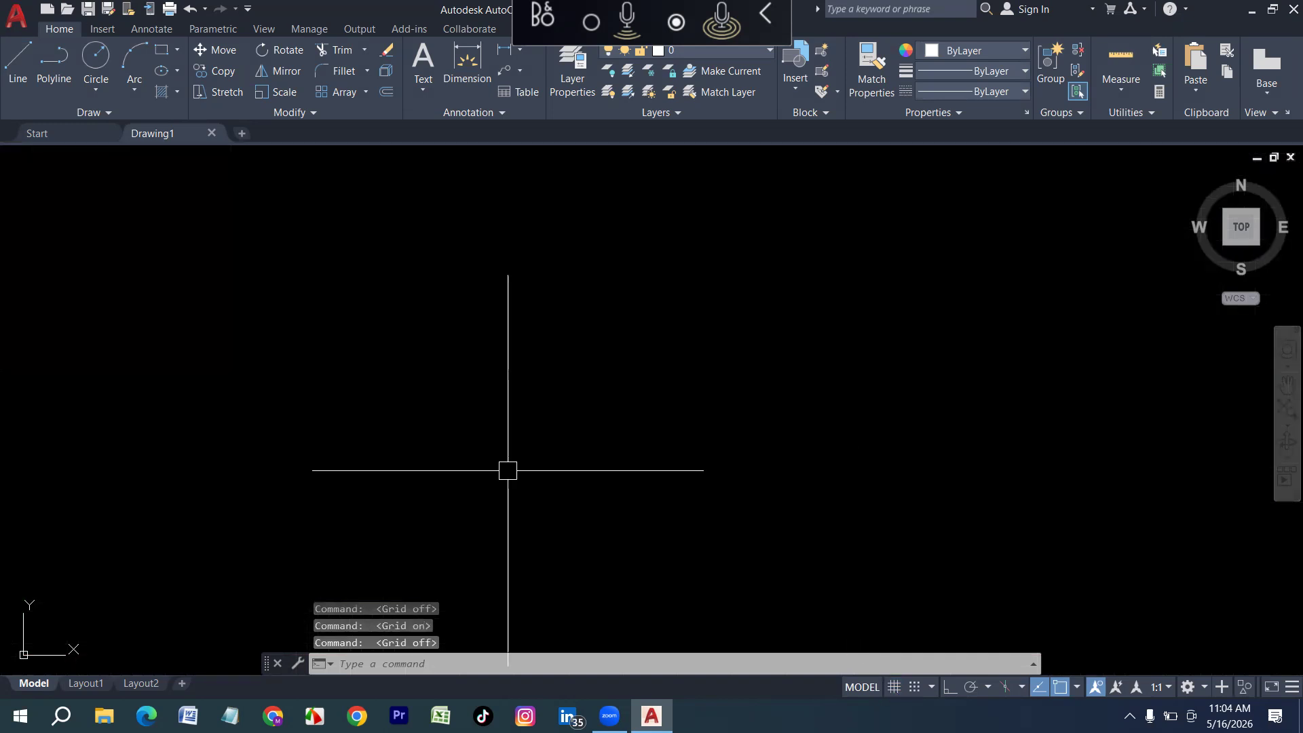
key(F7)
key(F7)
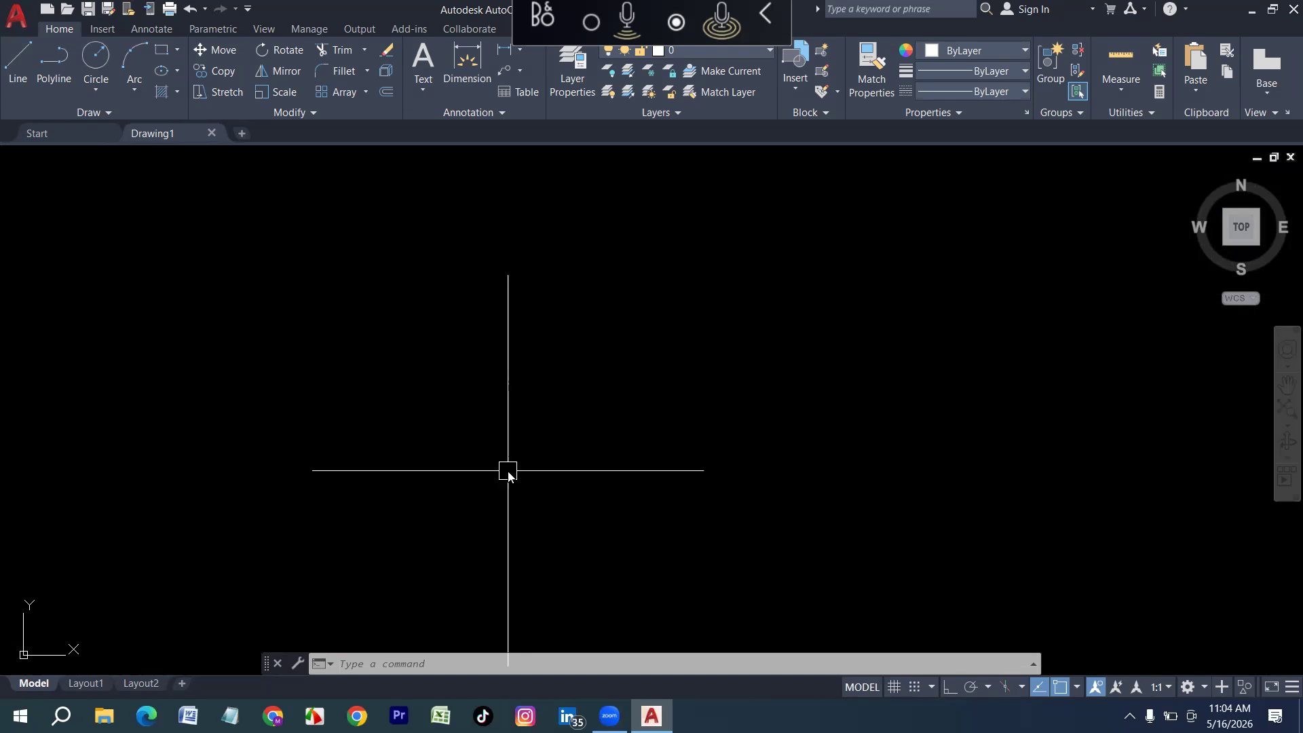
Open Drawing Units (UN) and set Decimal length, precision 0, with Millimeters insertion scale
text(un)
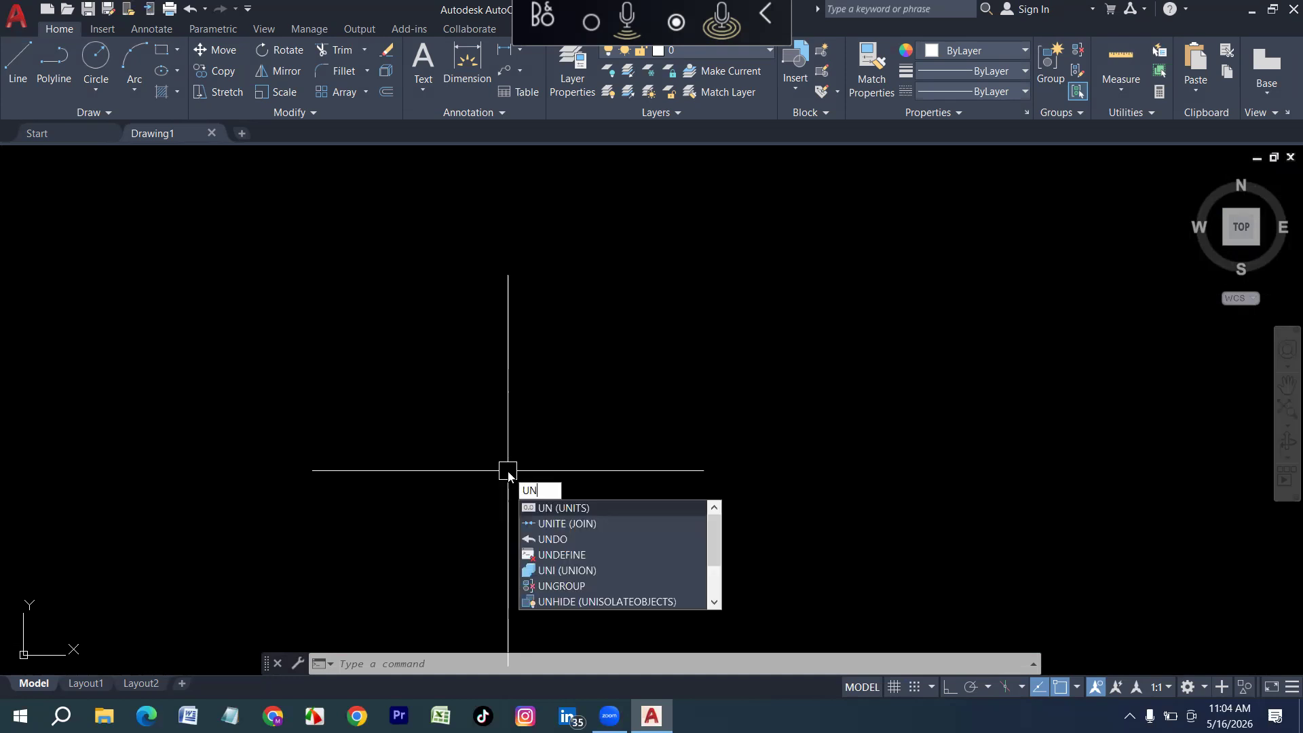
key(Return)
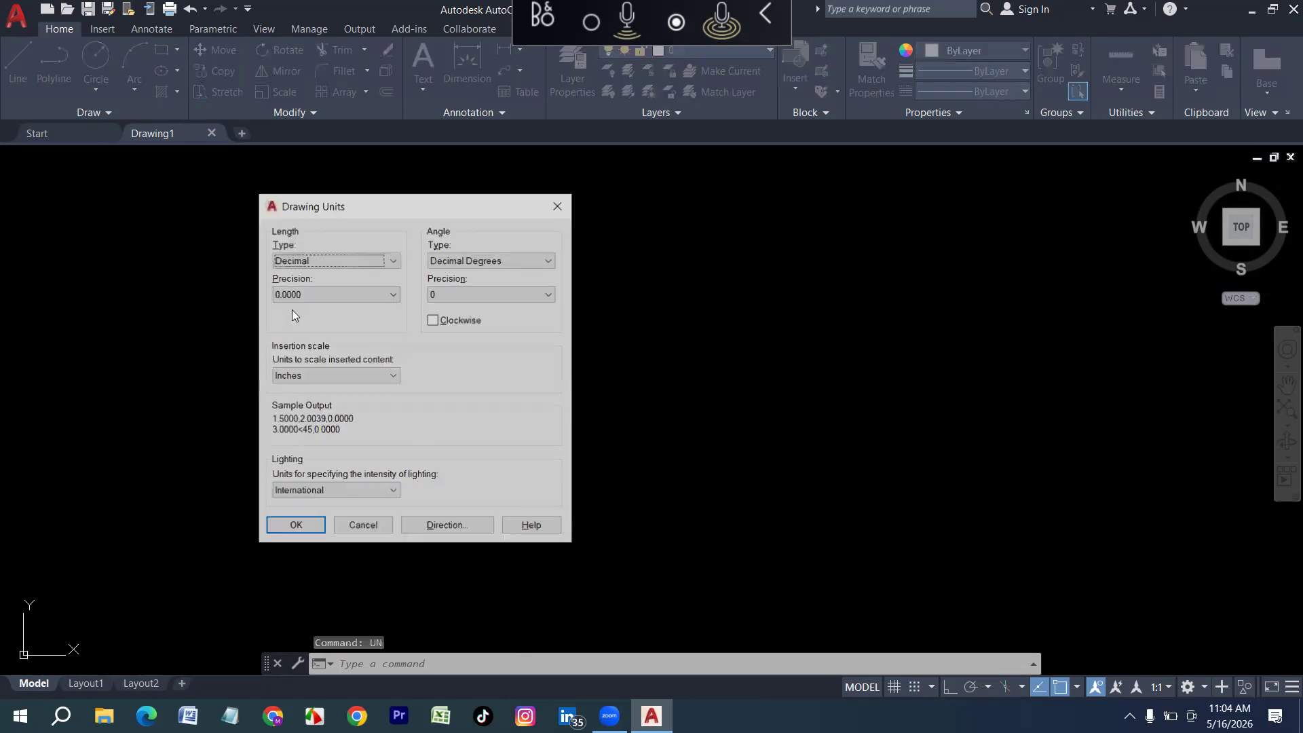
click(314, 260)
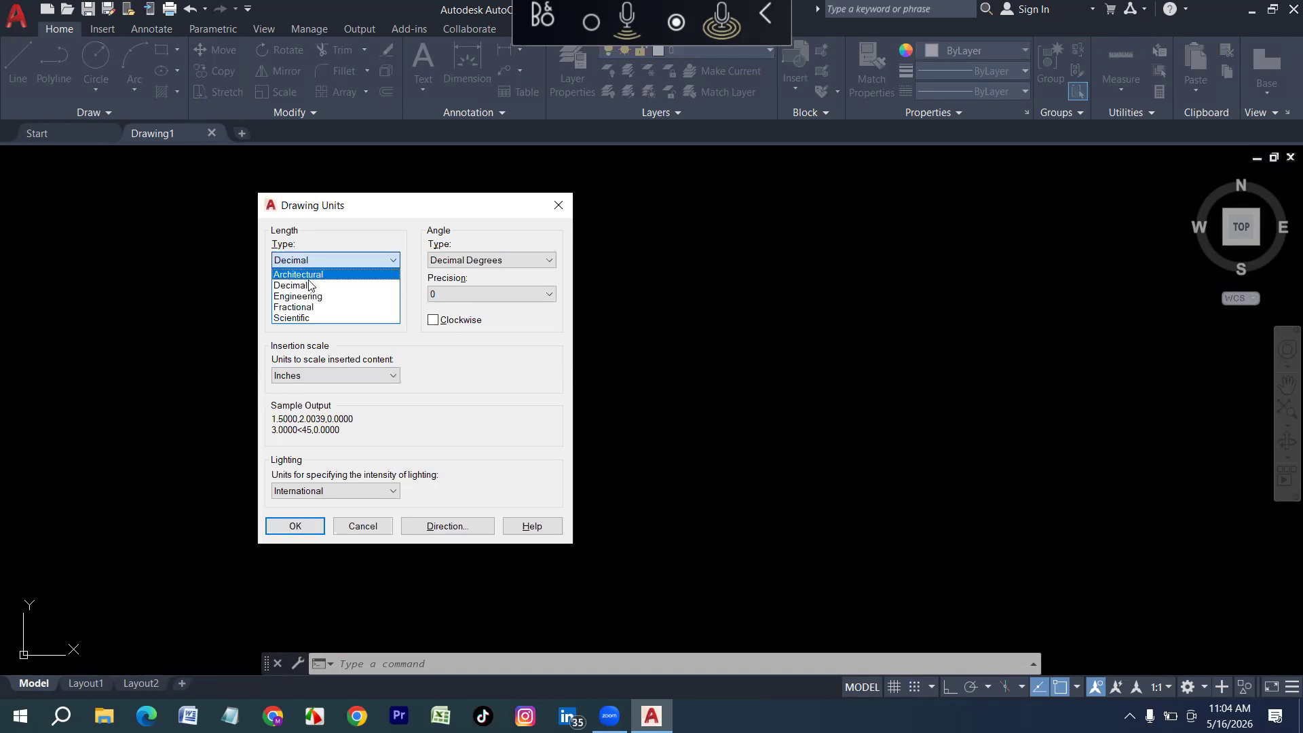
click(312, 285)
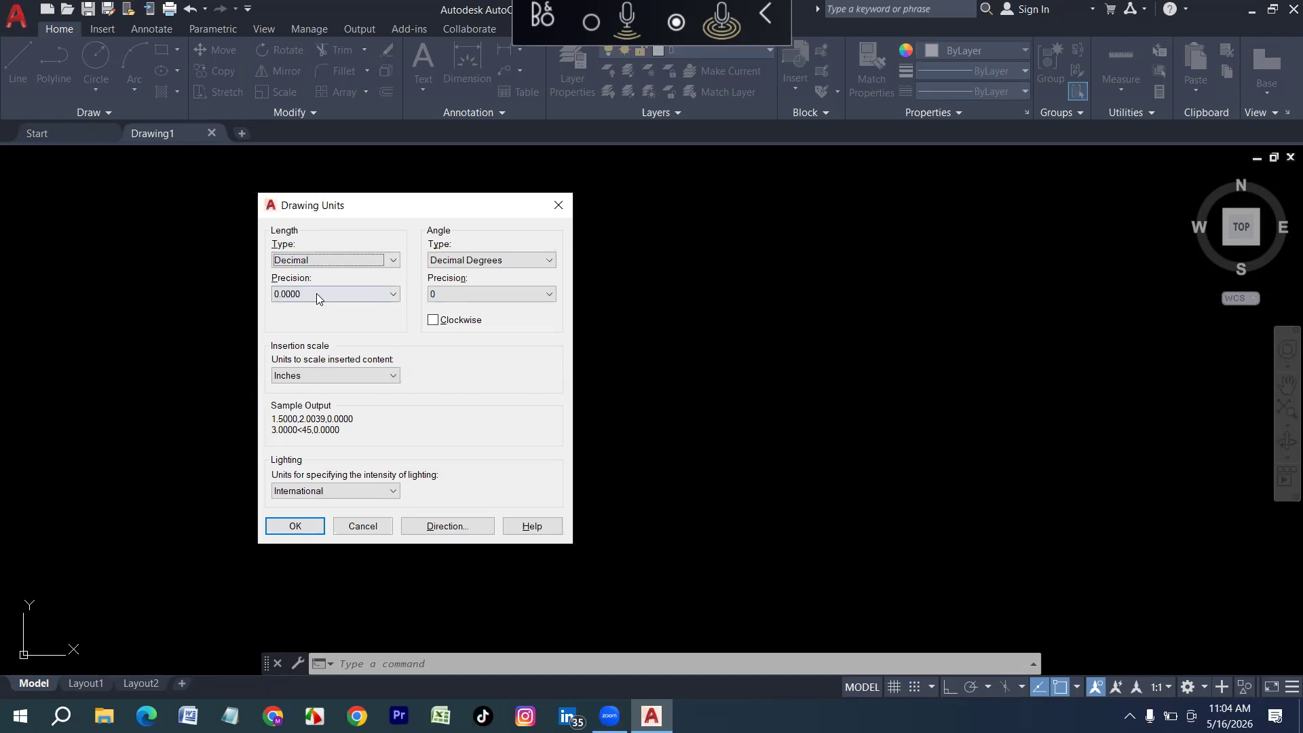
click(316, 294)
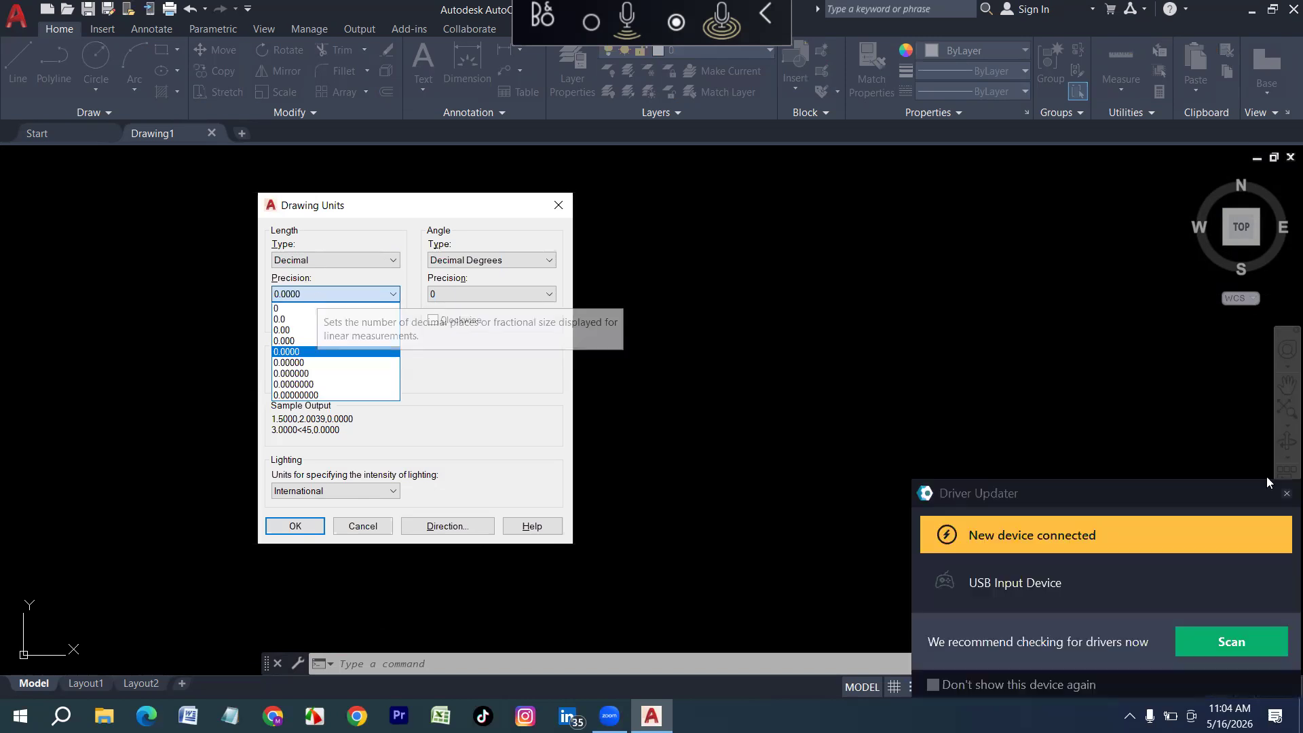
click(303, 294)
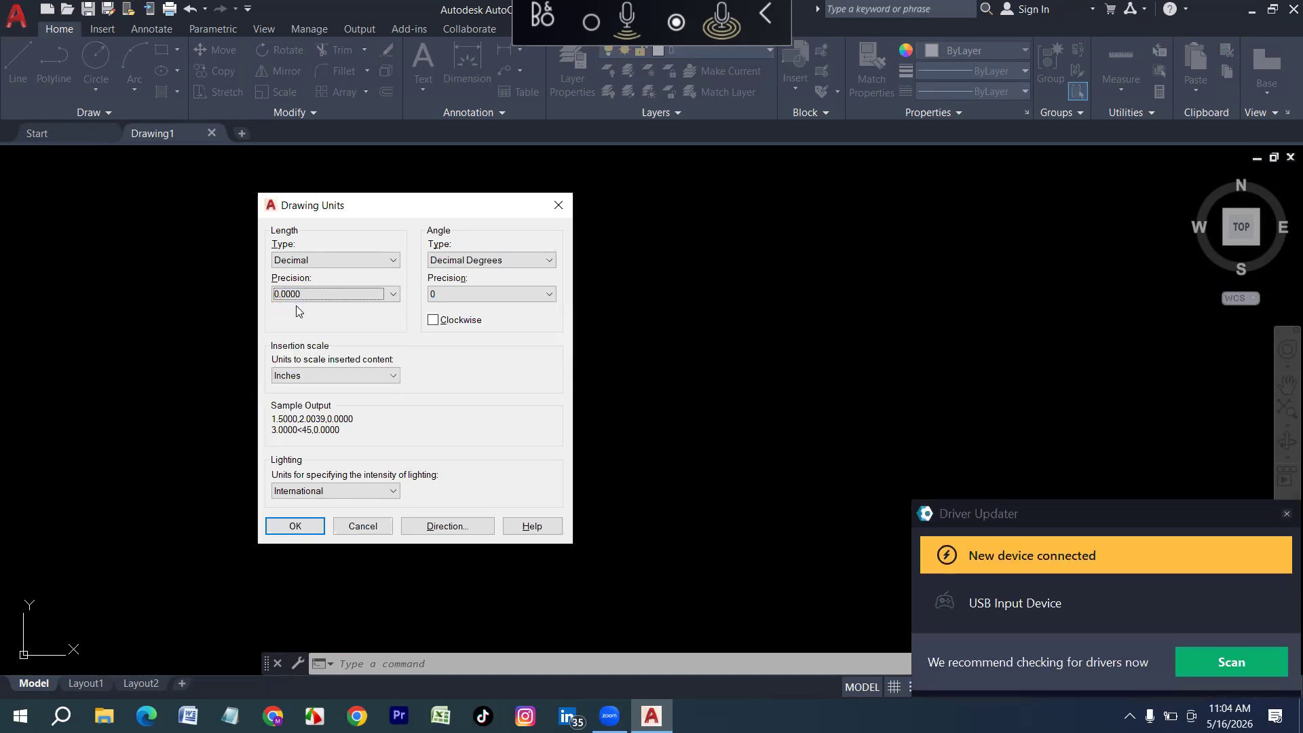
click(297, 299)
click(292, 304)
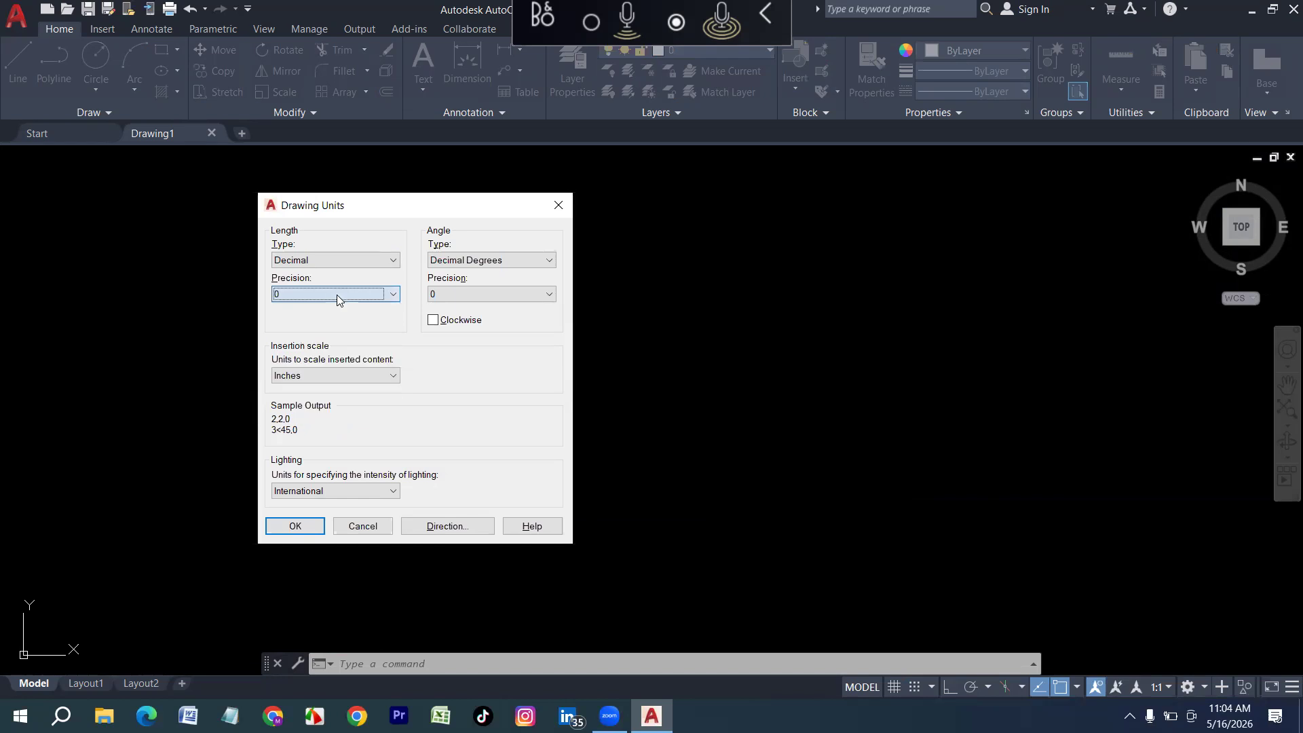
click(308, 378)
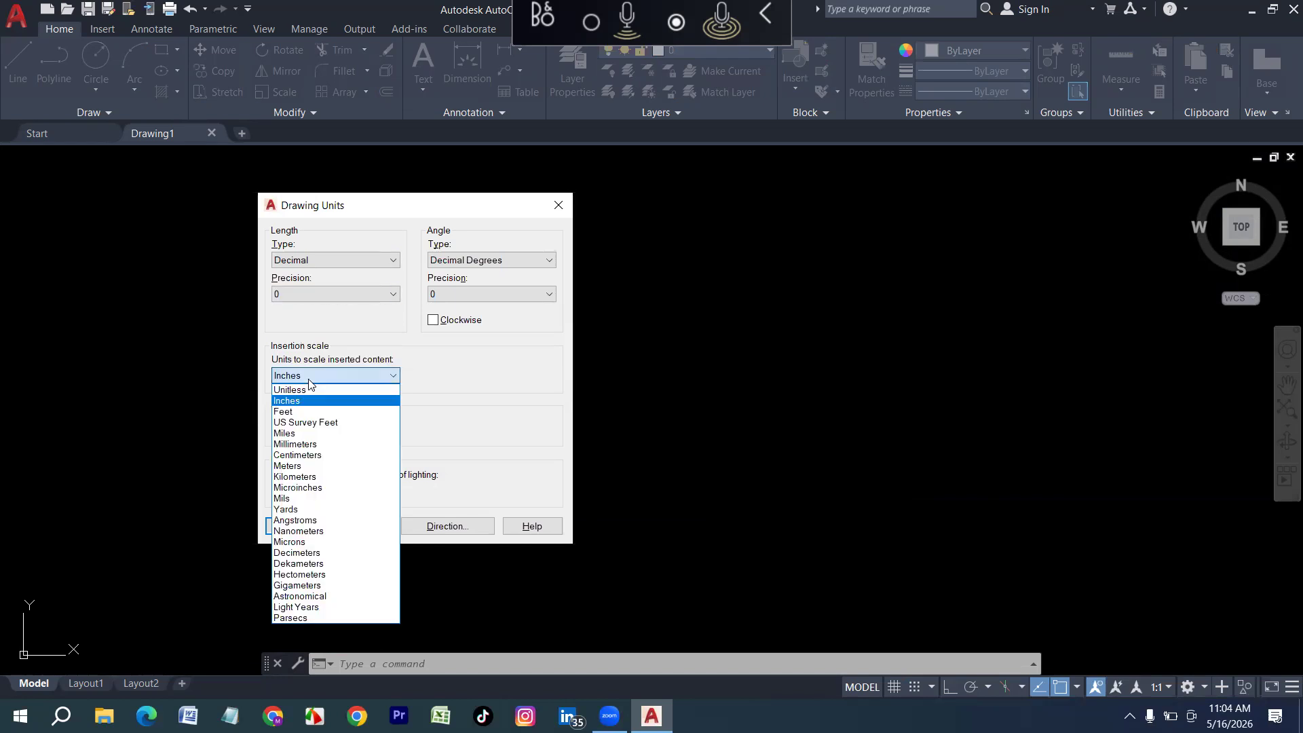
click(313, 449)
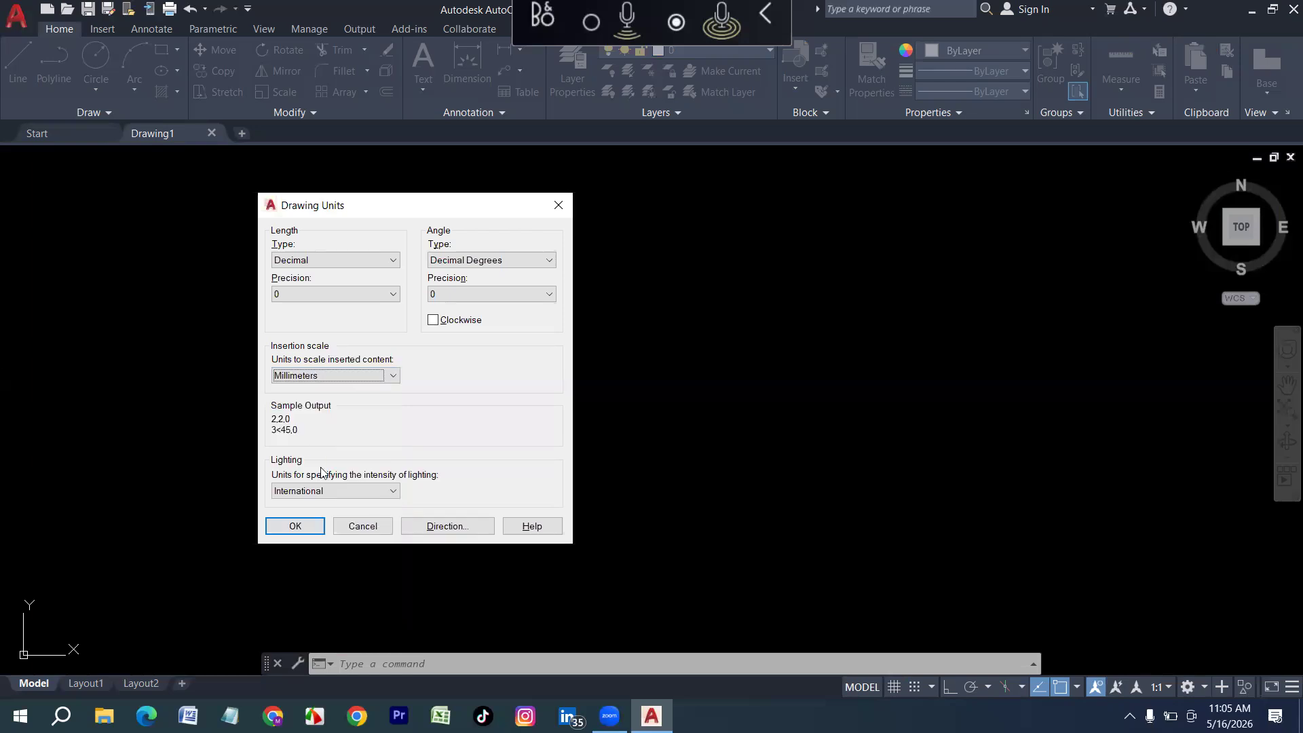
Keep International lighting units, set angles to Deg/Min/Sec, and apply the units
click(320, 491)
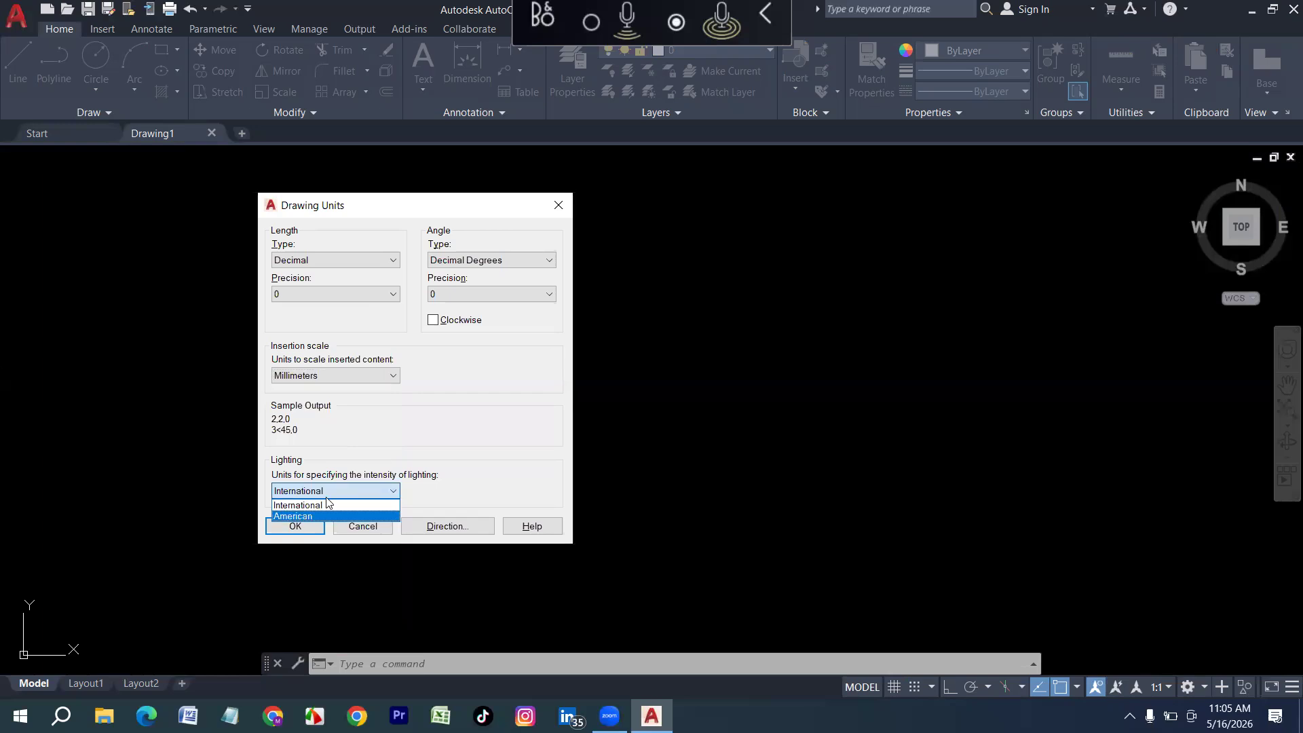
click(317, 510)
click(317, 498)
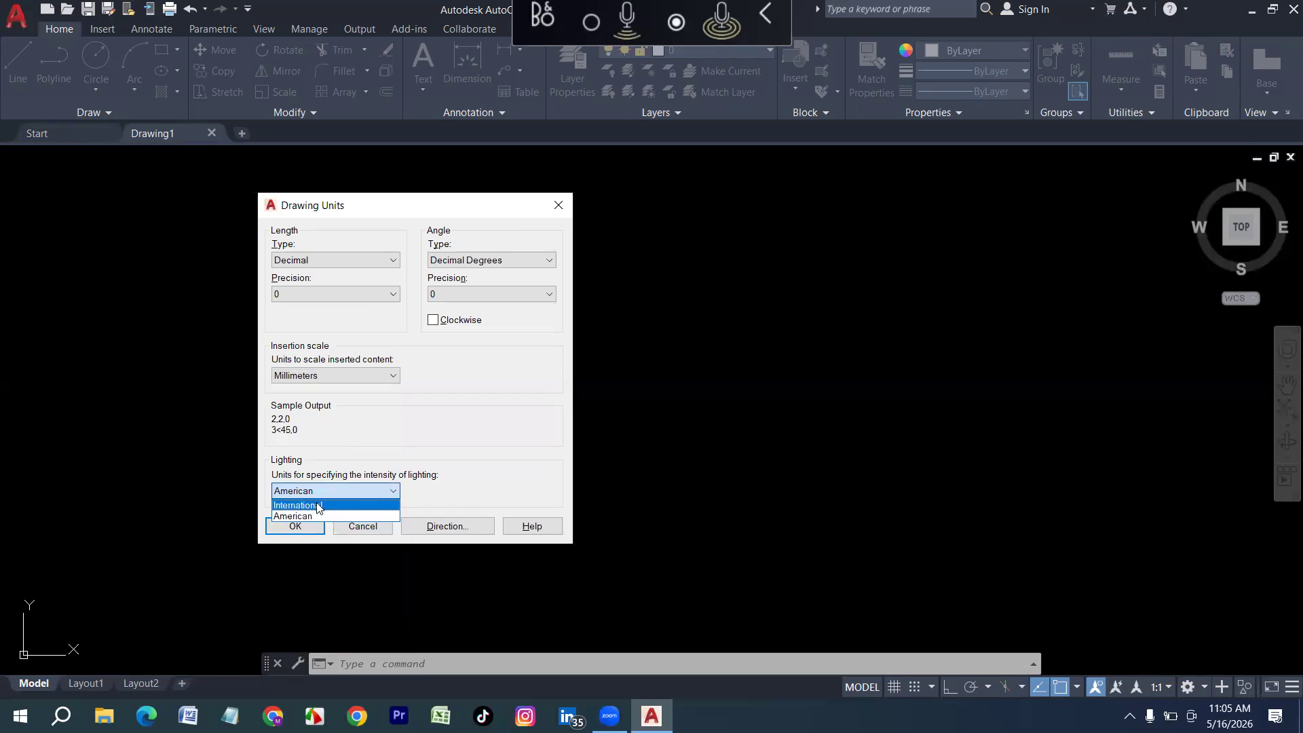
click(317, 505)
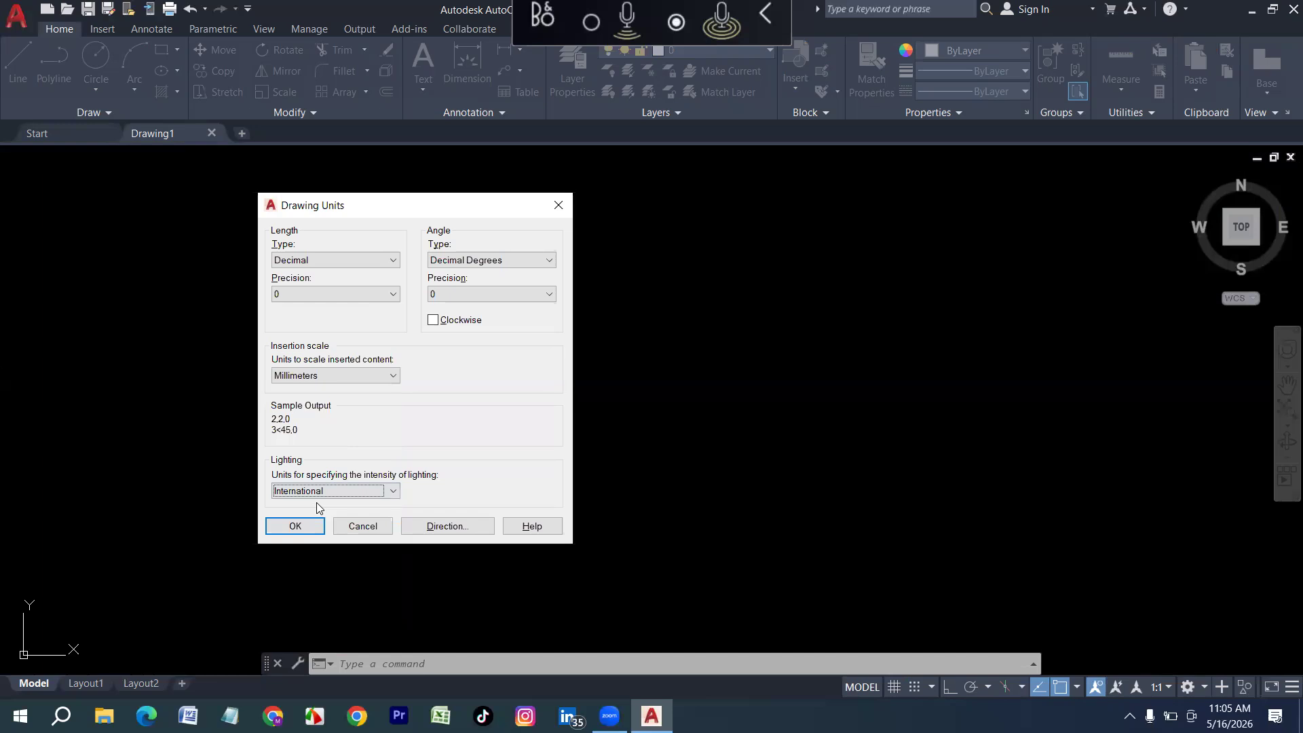
click(453, 262)
click(458, 286)
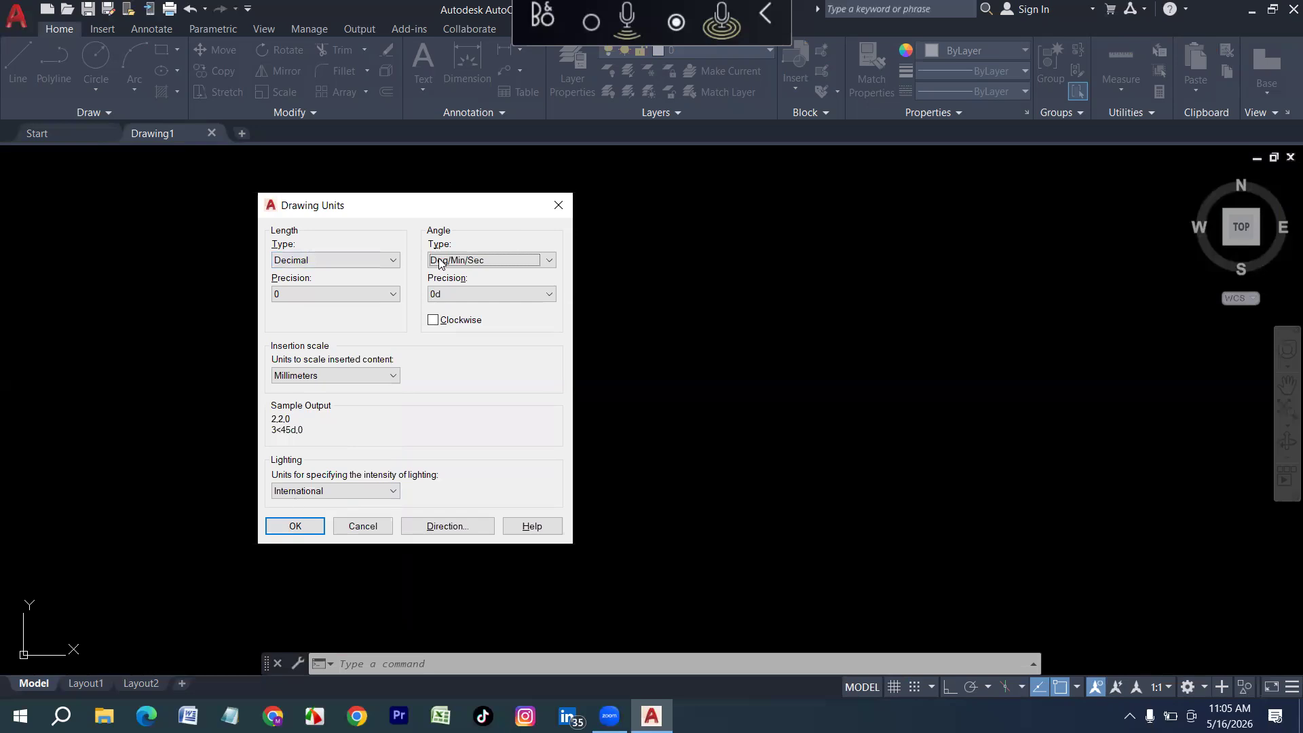
click(306, 525)
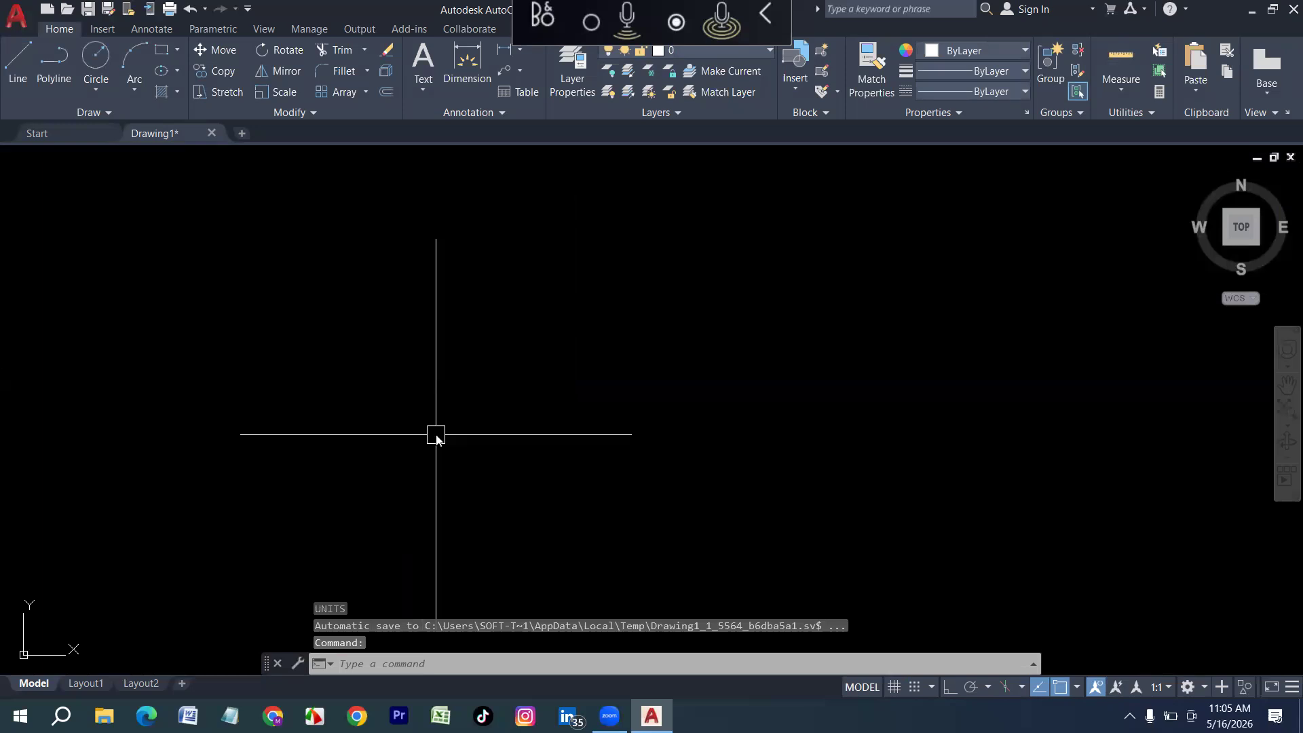
Modify the Standard dimension style (D): primary units precision 0 and suffix 'mm'
text(un)
key(Return)
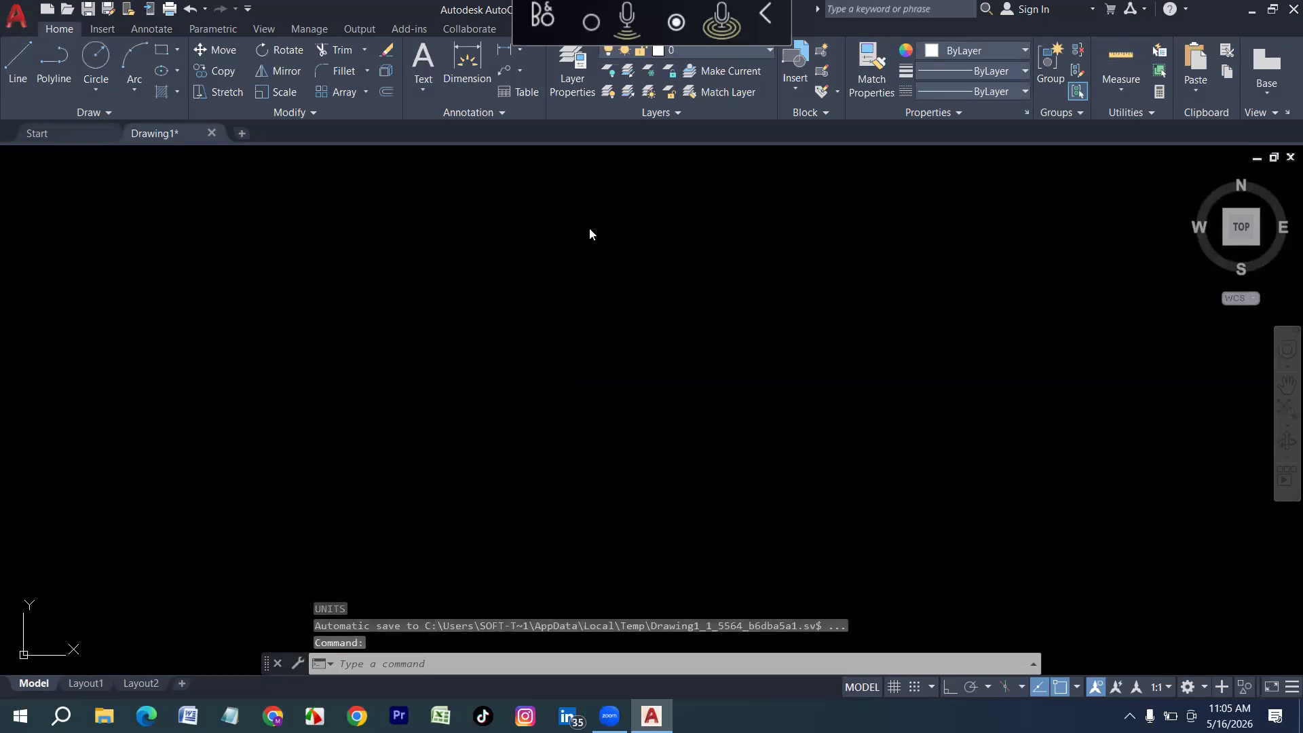
text(d)
key(Return)
drag(594, 215, 390, 209)
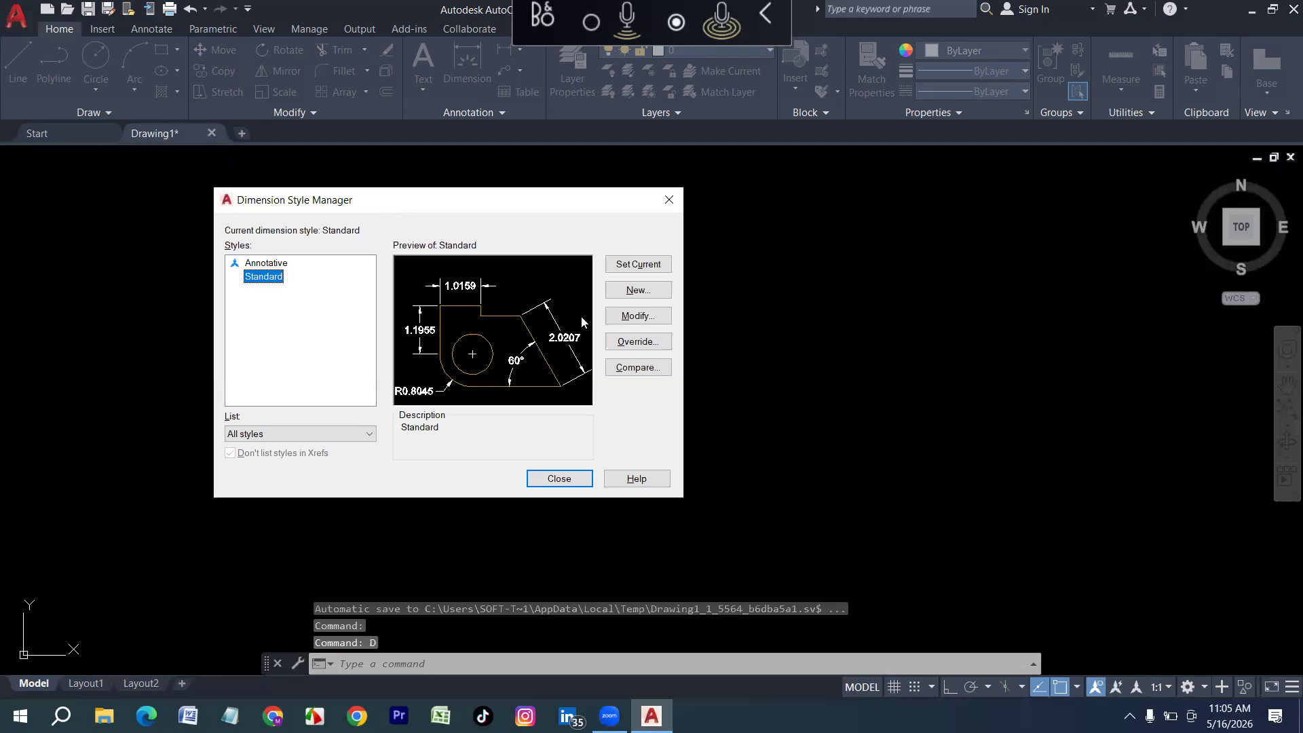
click(642, 318)
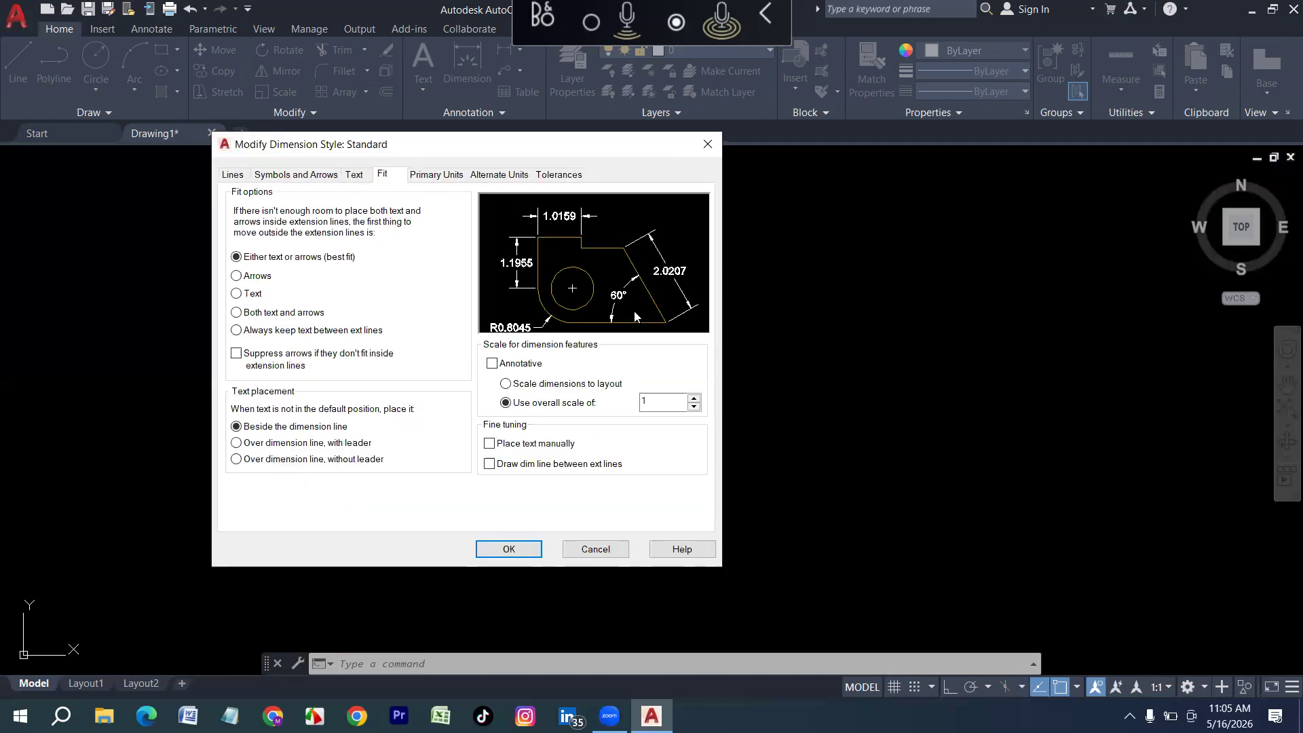
click(457, 180)
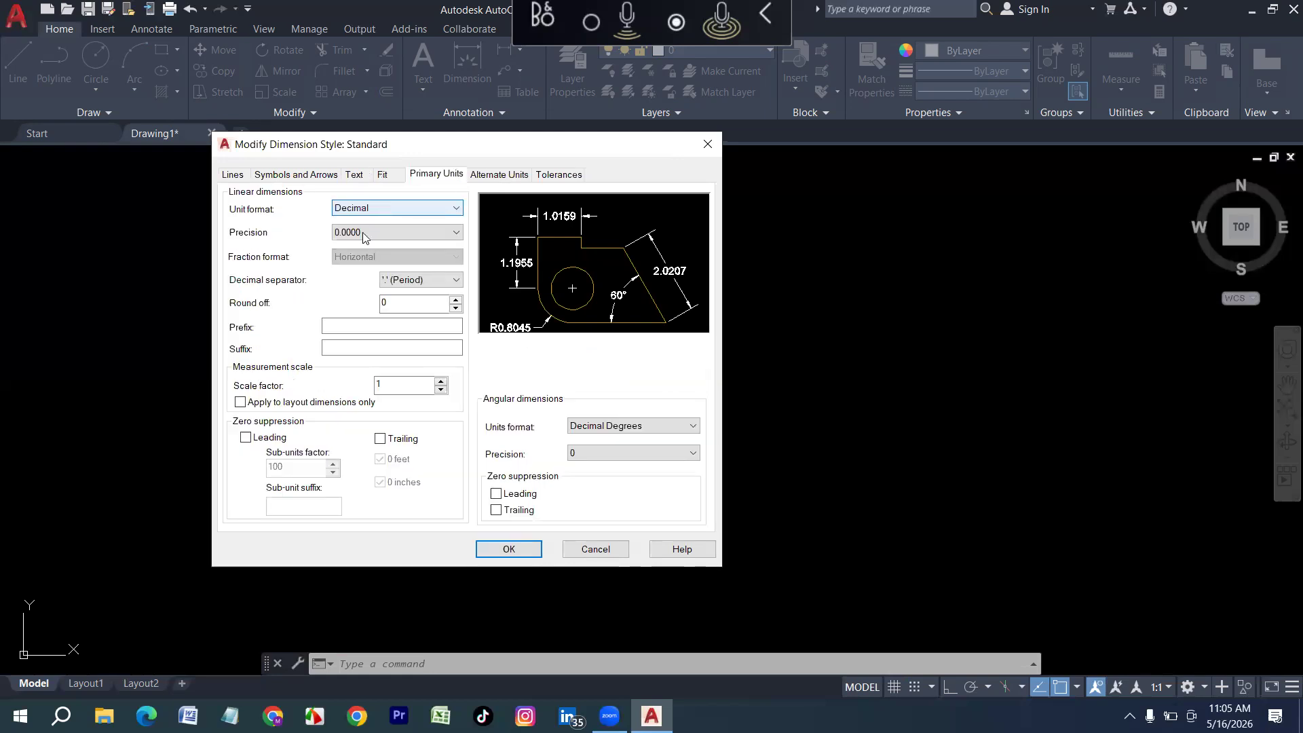
click(392, 234)
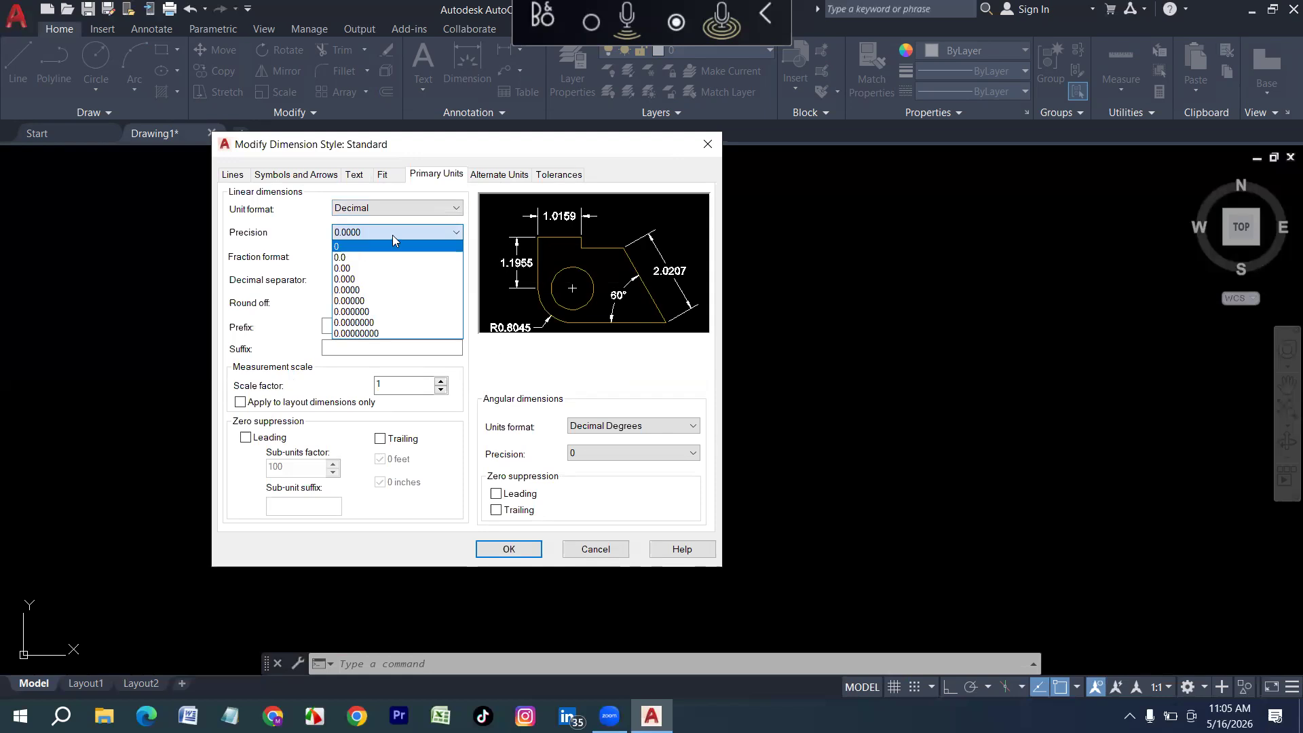
click(391, 245)
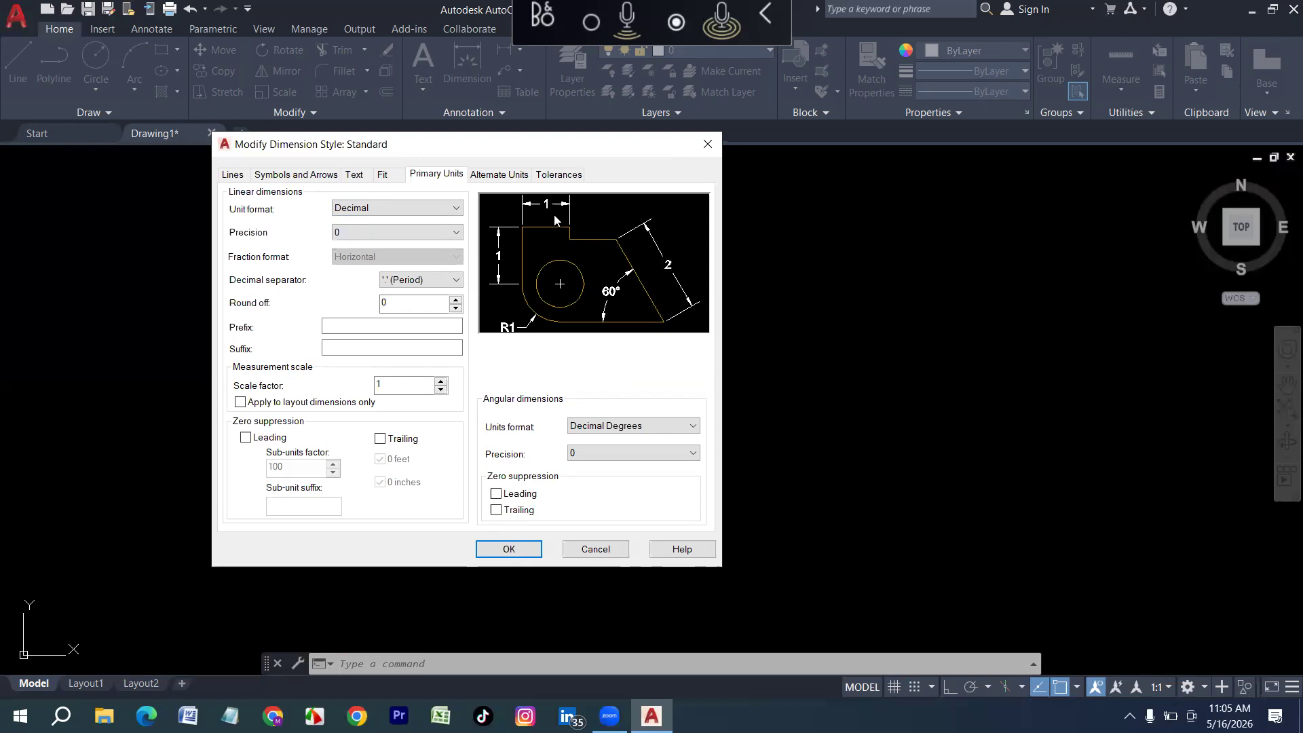
click(350, 347)
text(mm)
Set the Standard style's dimension text height to 60
click(357, 175)
click(328, 294)
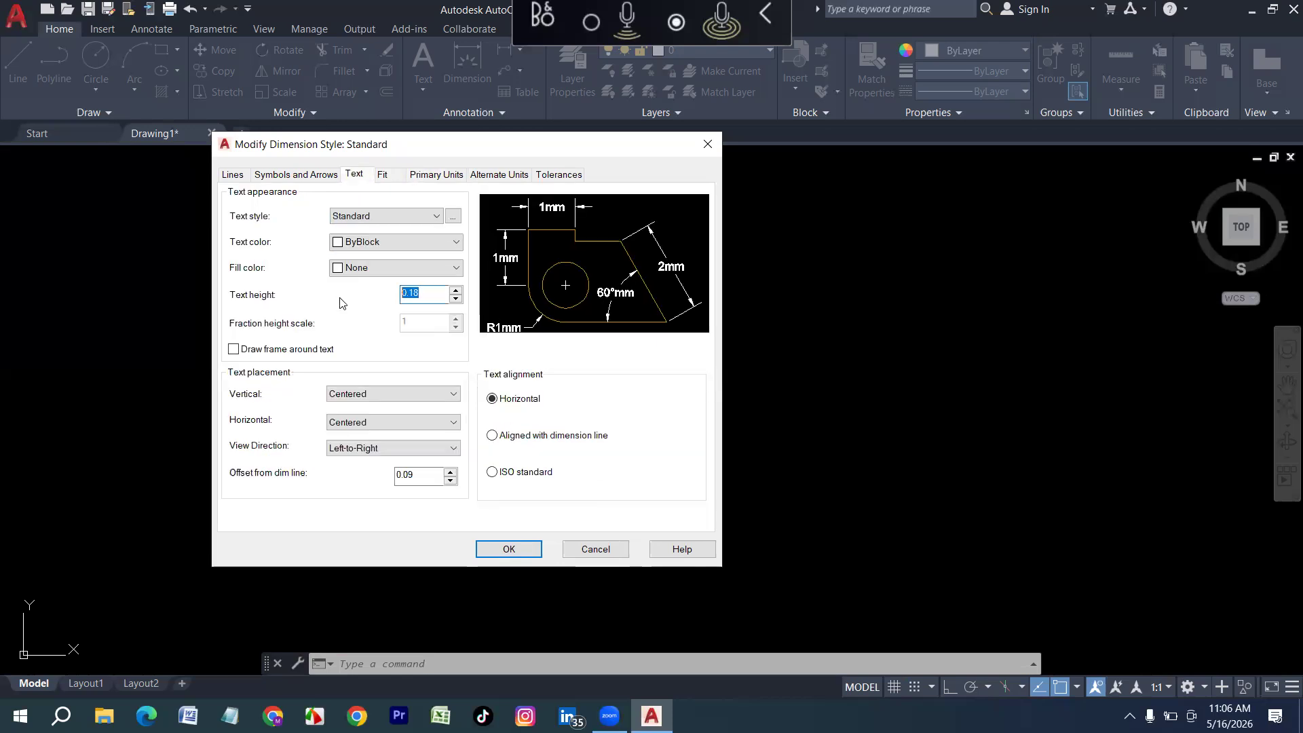
text(60)
Use Oblique arrowheads with arrow size 50 and center mark size 40
click(304, 175)
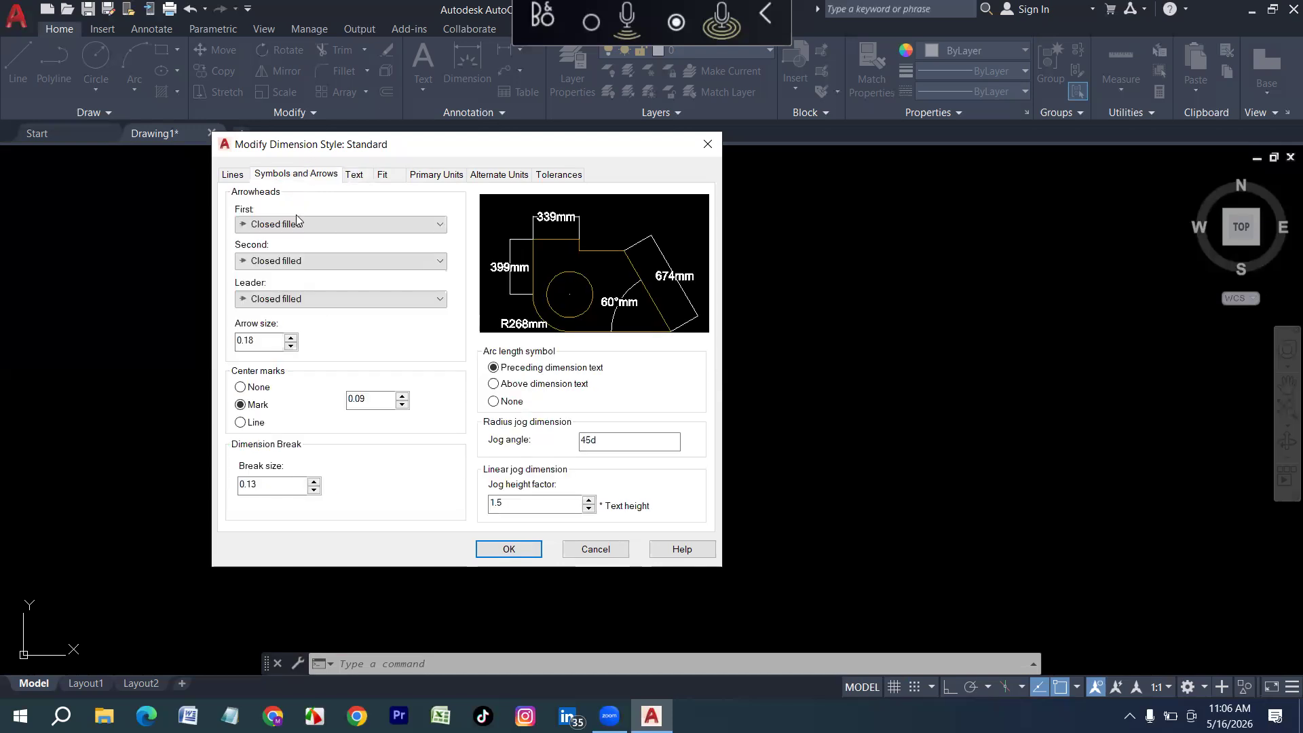
click(294, 224)
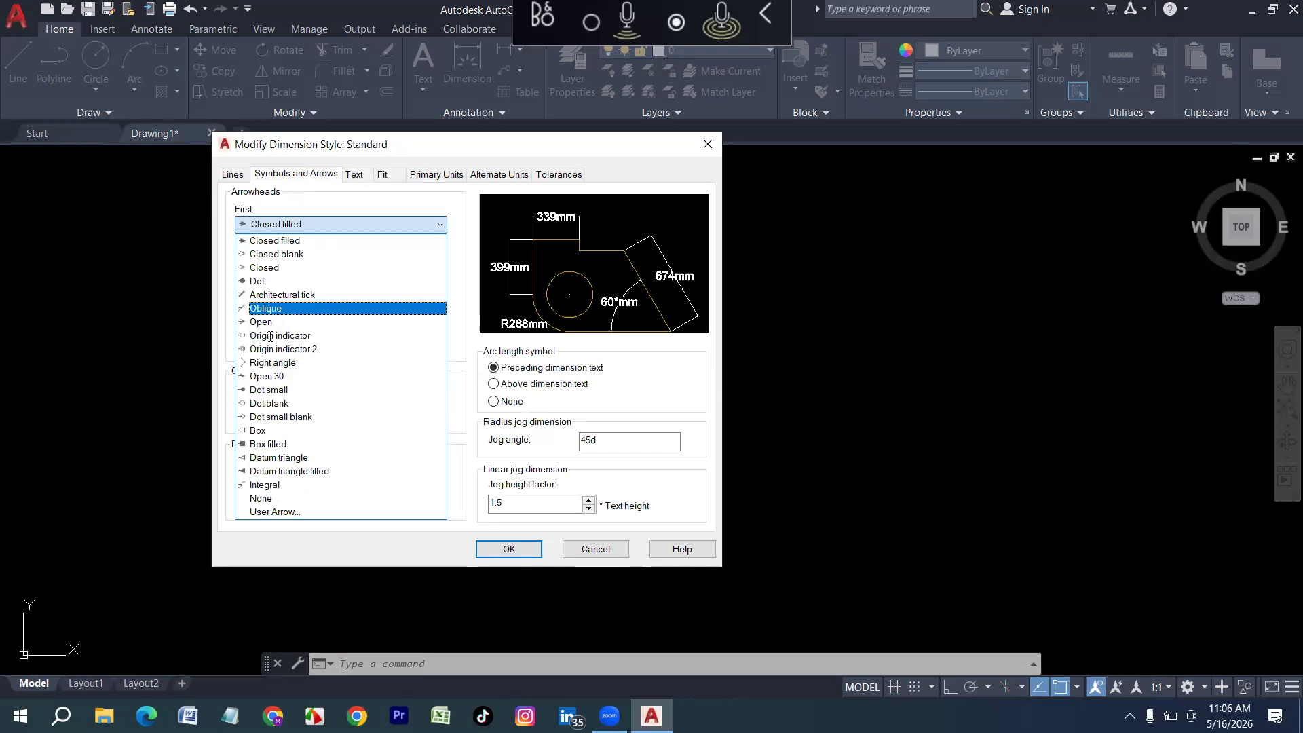
click(296, 310)
key(Tab)
key(Tab)
key(Tab)
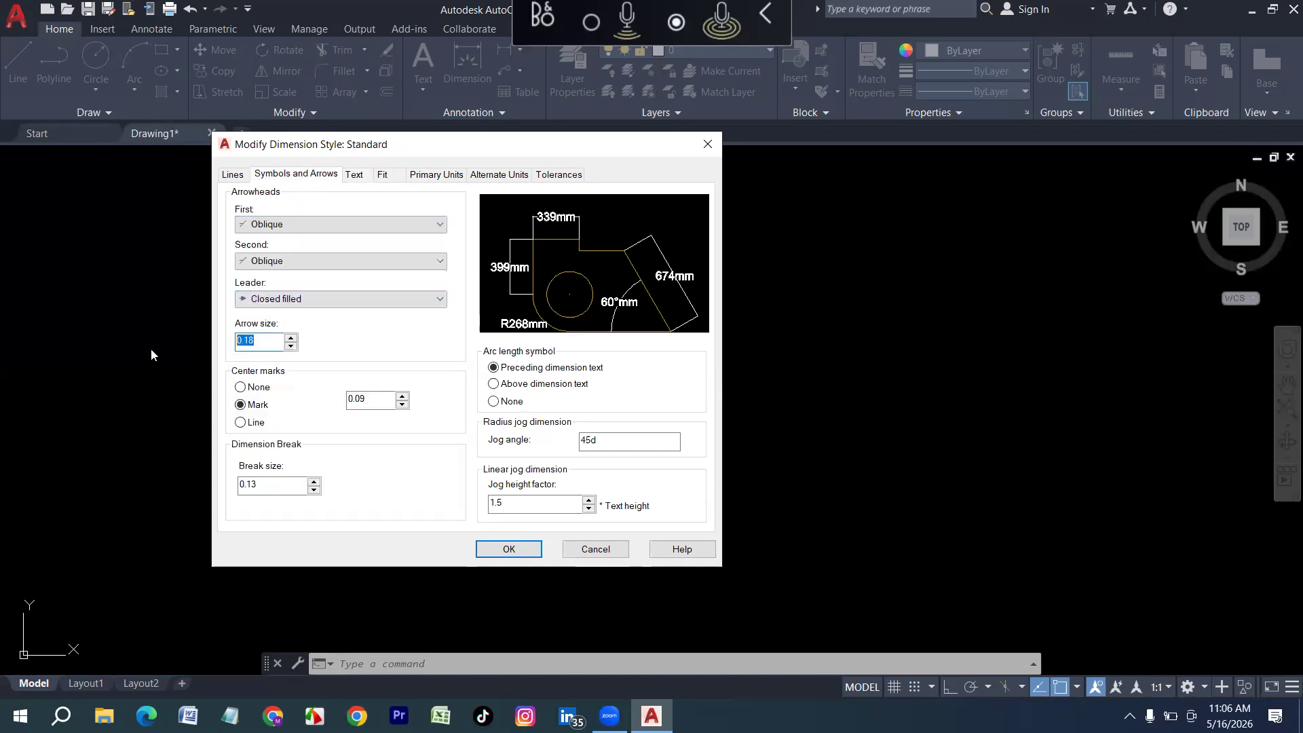
text(50)
key(Tab)
key(Tab)
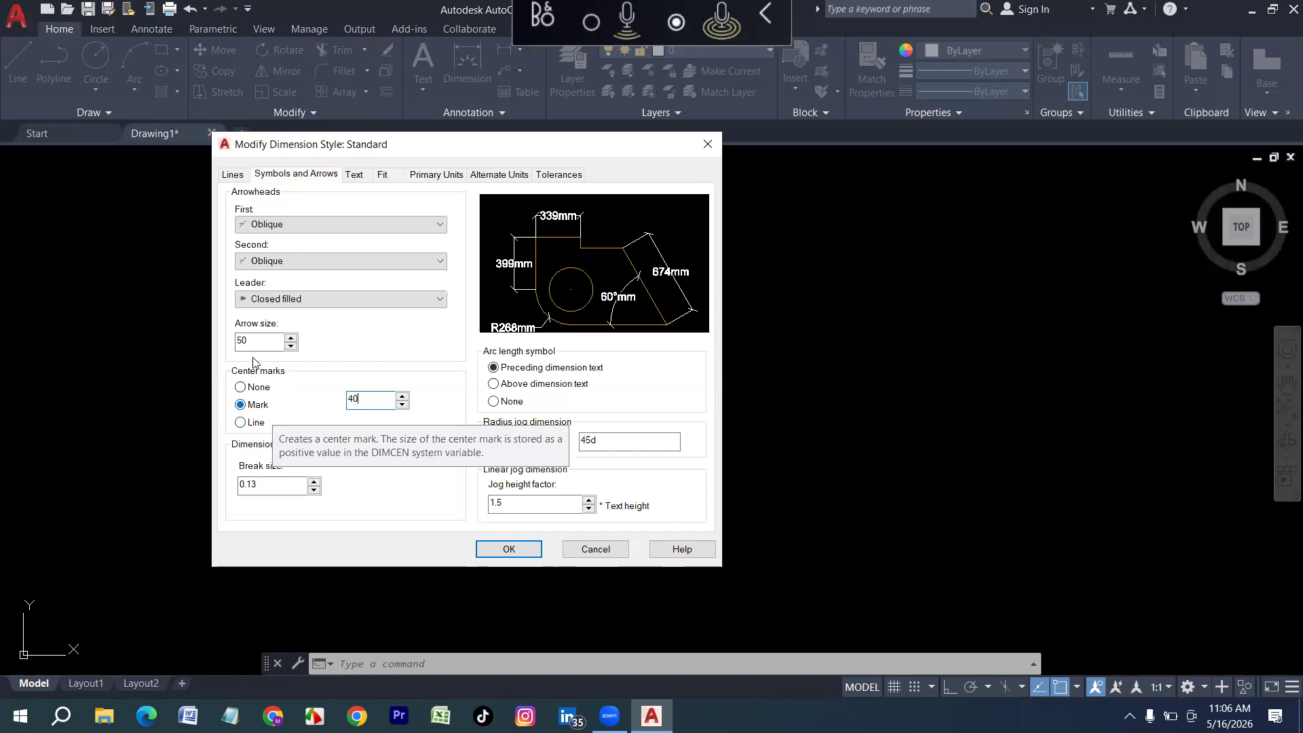
click(233, 176)
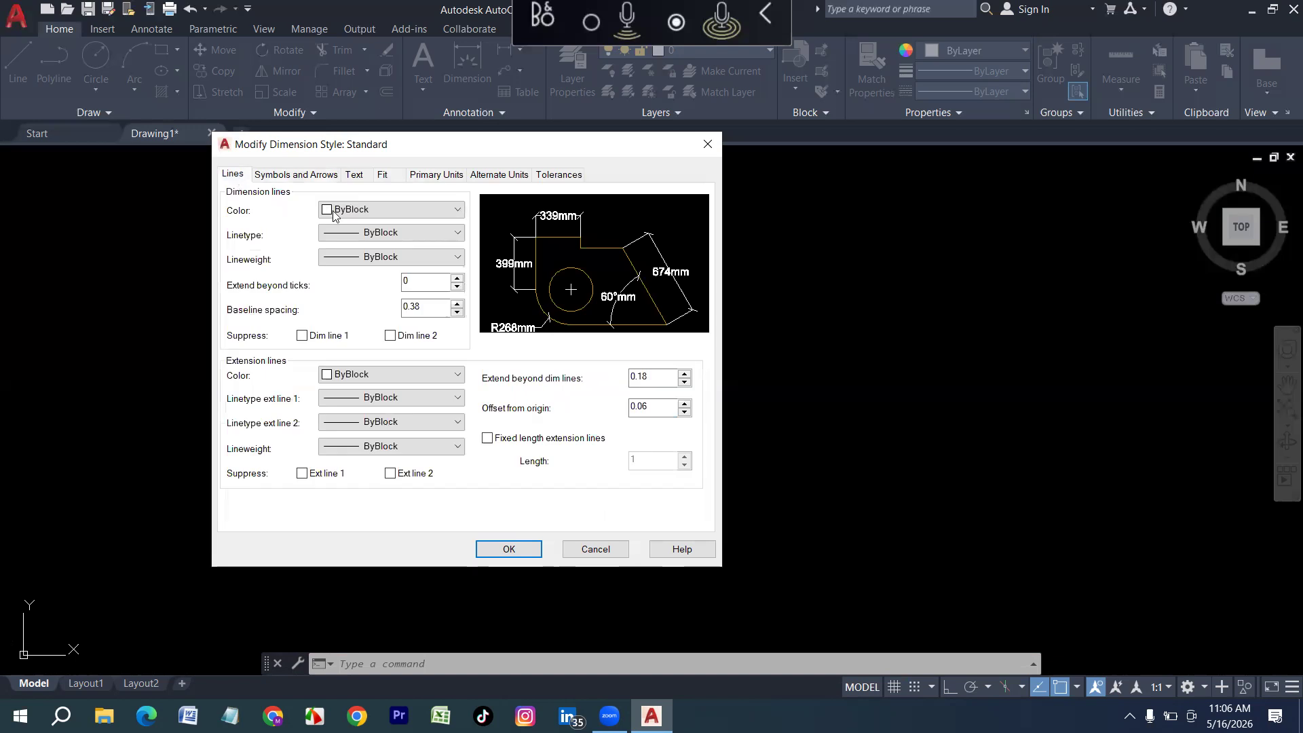
Try yellow and a True Color green for the dimension line colour
click(373, 209)
click(349, 267)
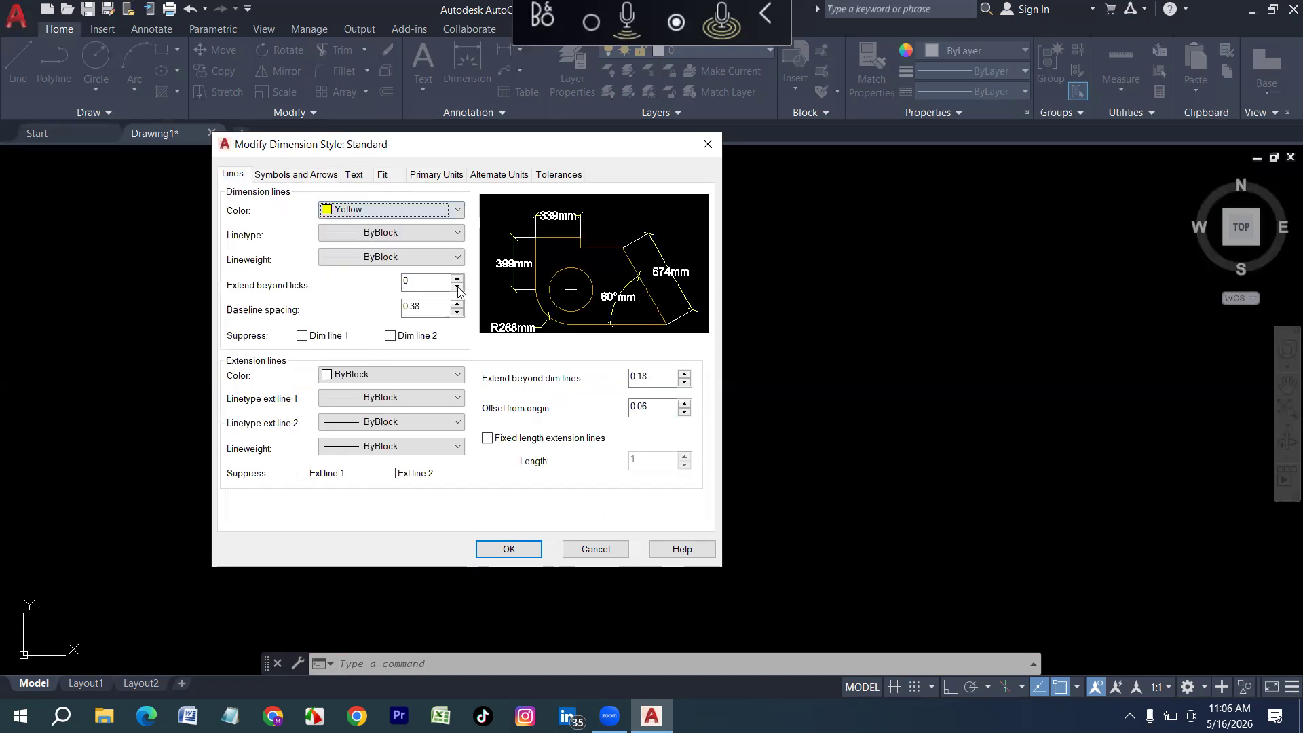
click(394, 217)
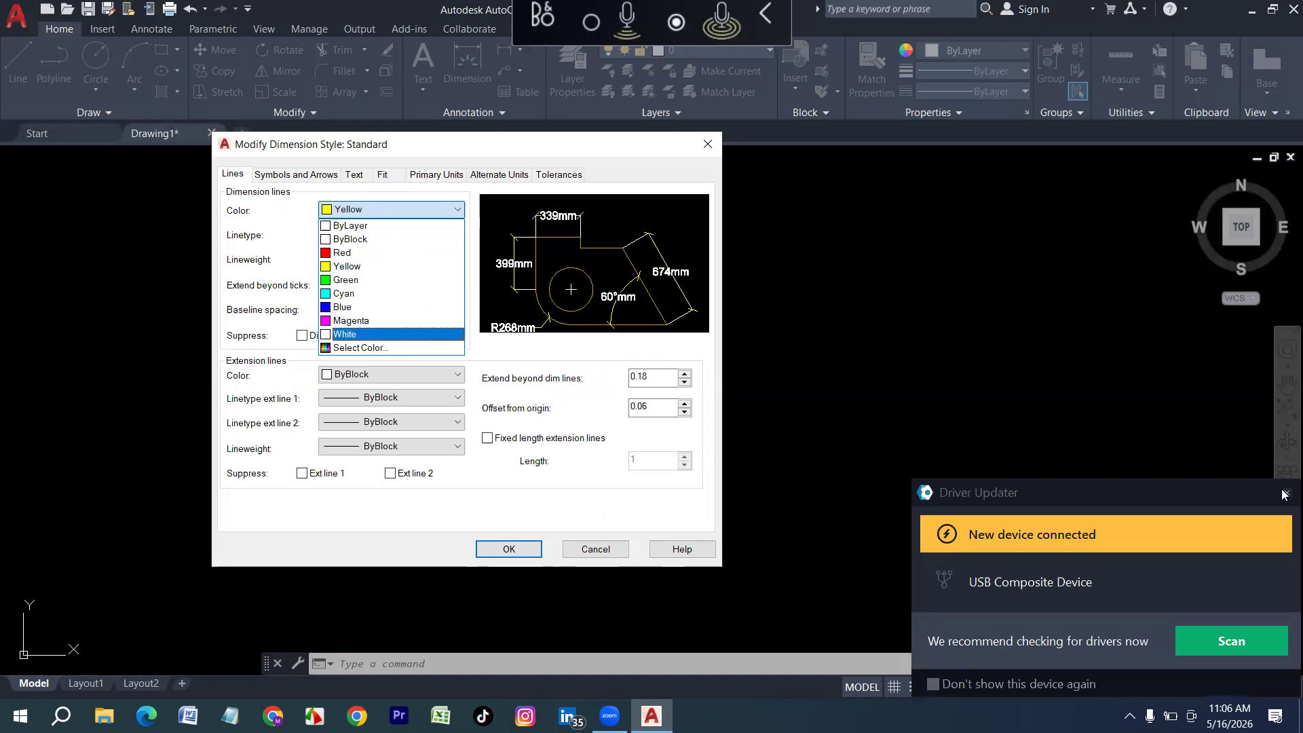
click(1281, 494)
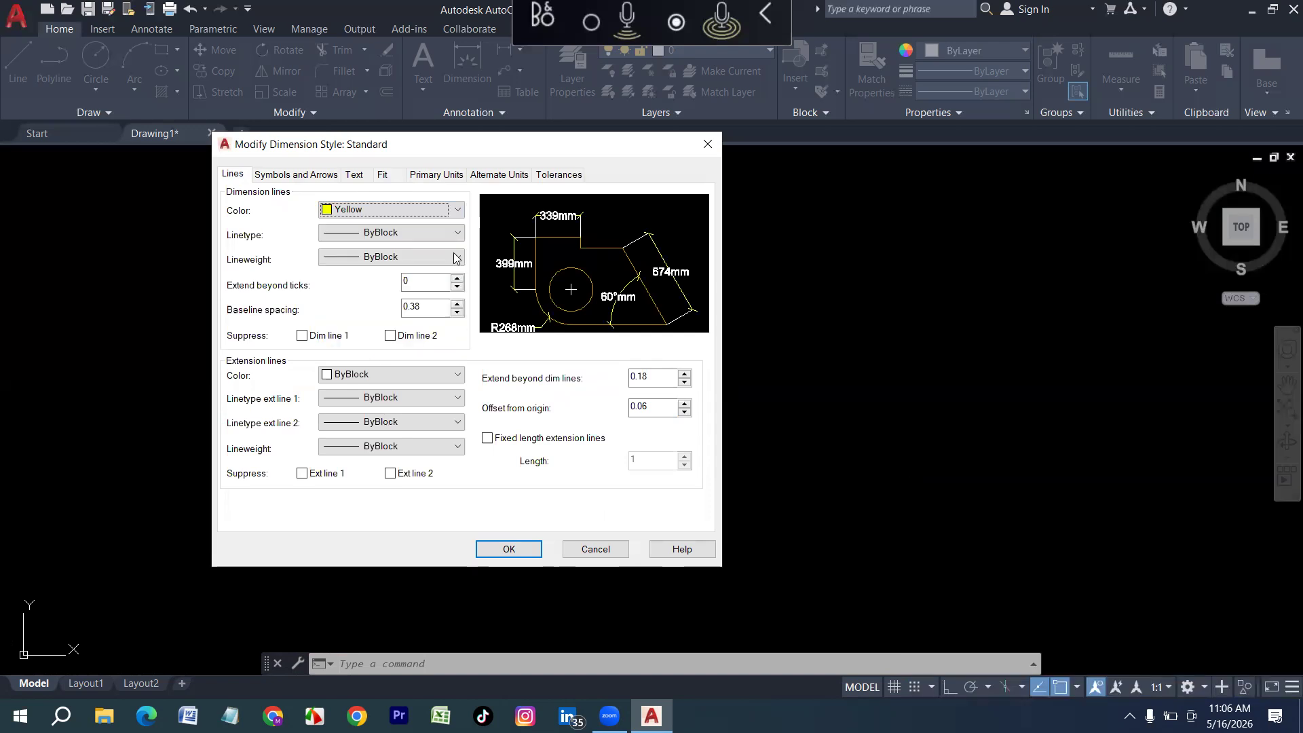
click(404, 212)
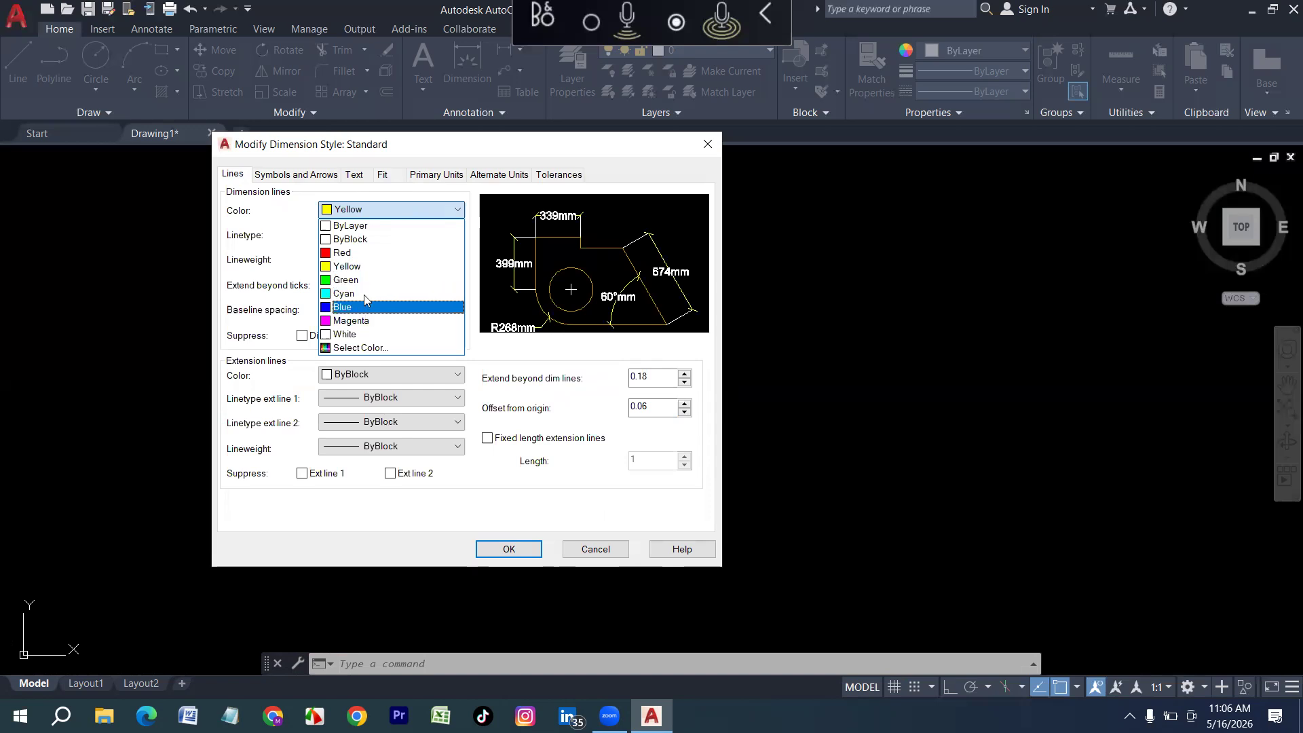
click(361, 348)
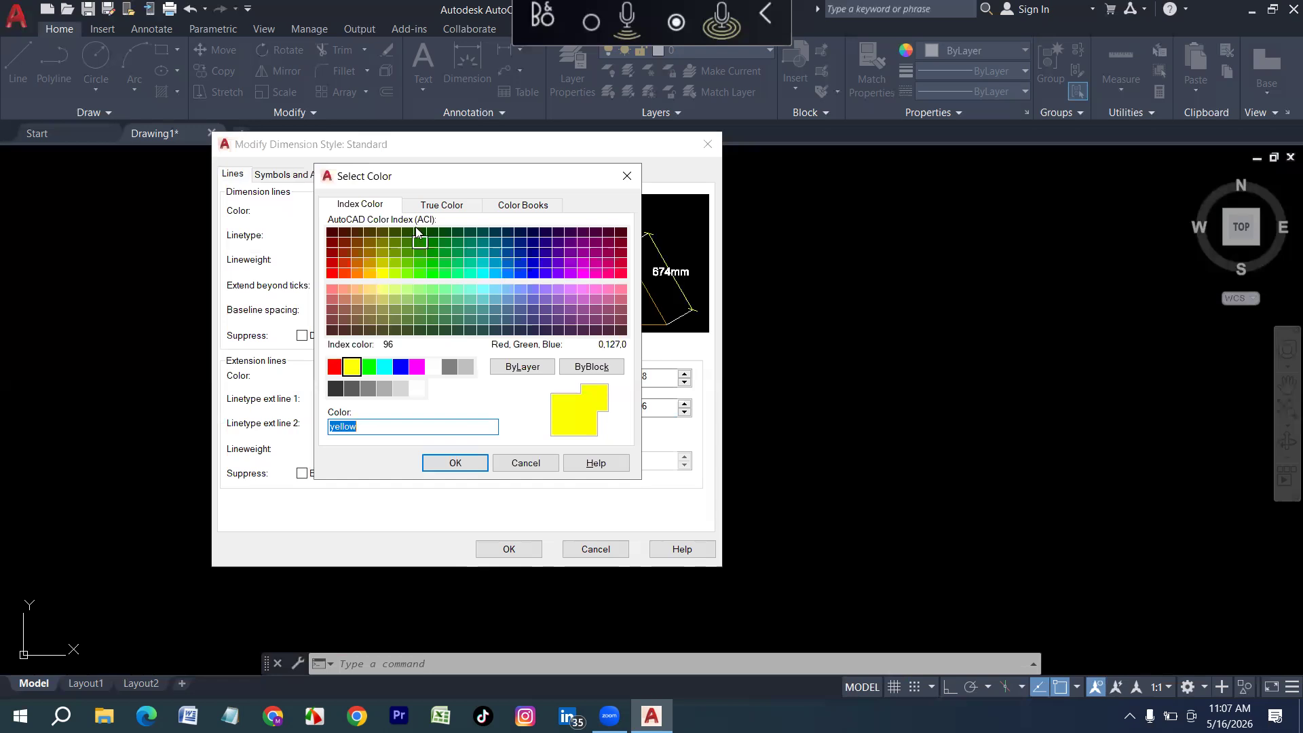
click(442, 205)
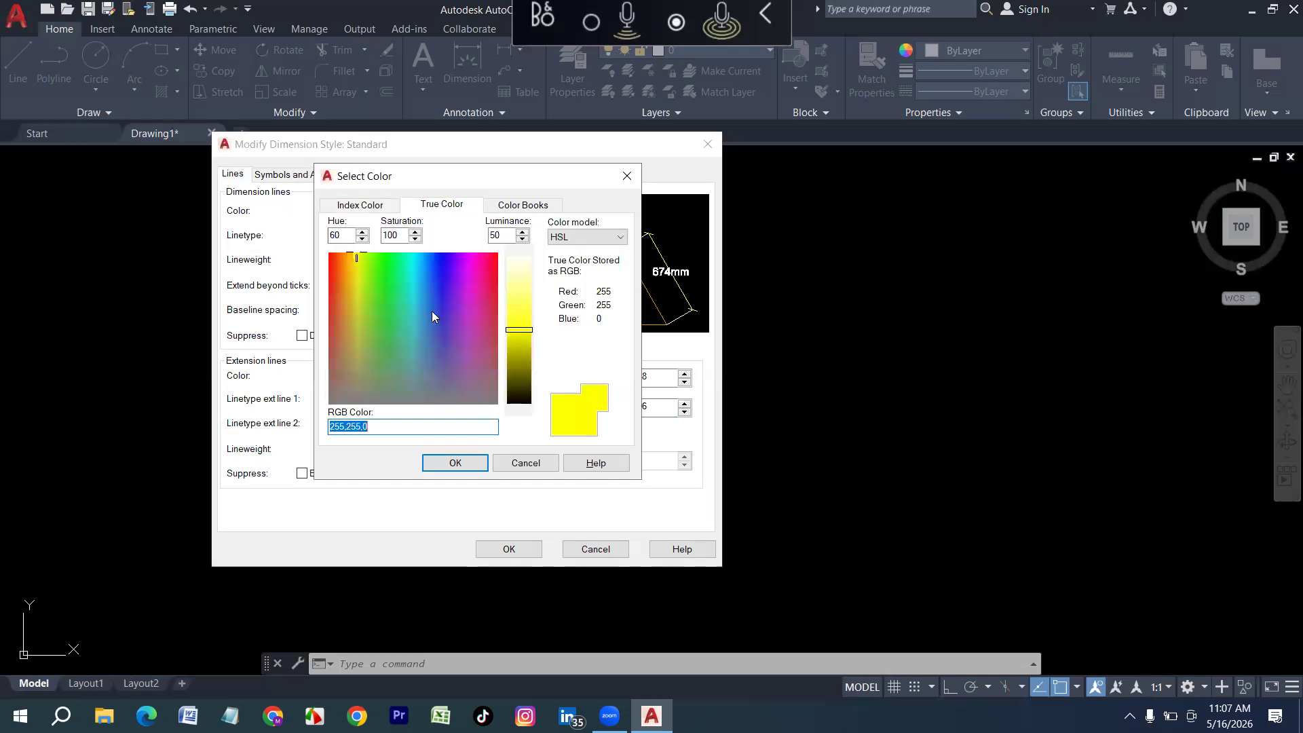
click(388, 319)
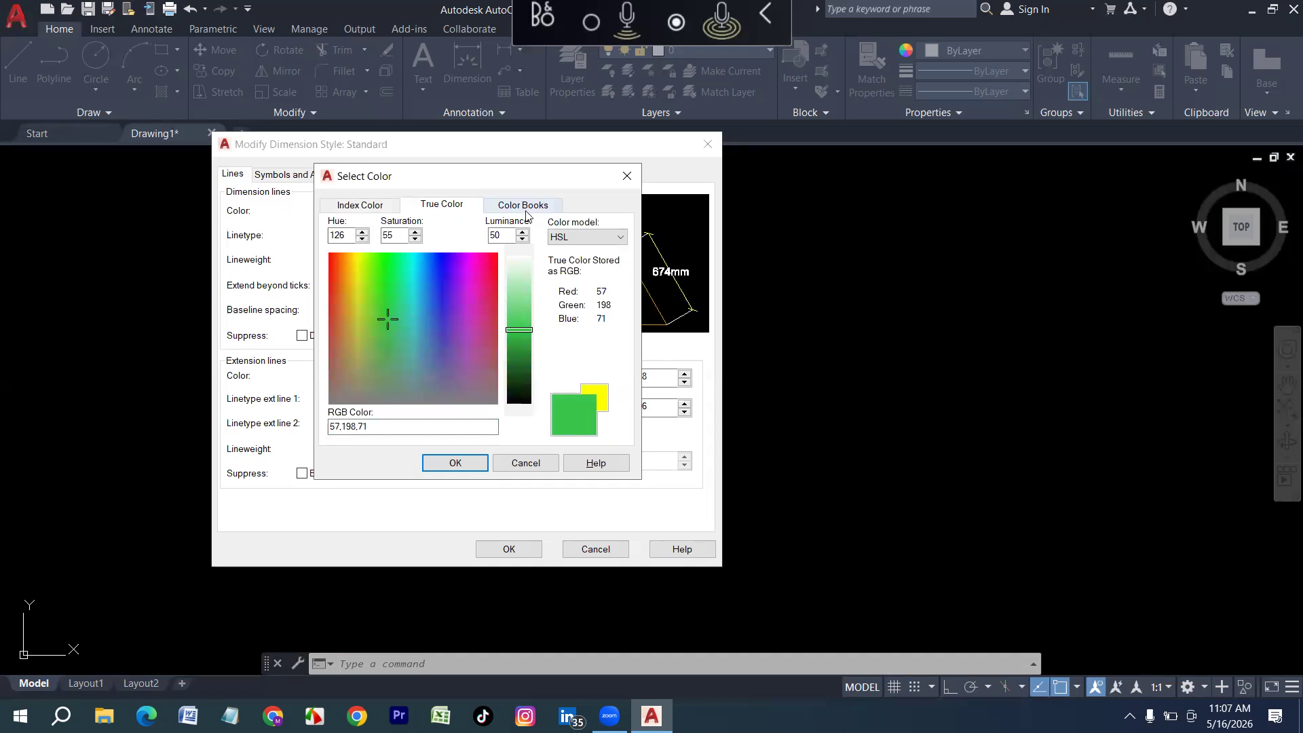
Set the dimension line colour to DIC 313 from the DIC Color Guide book
click(524, 206)
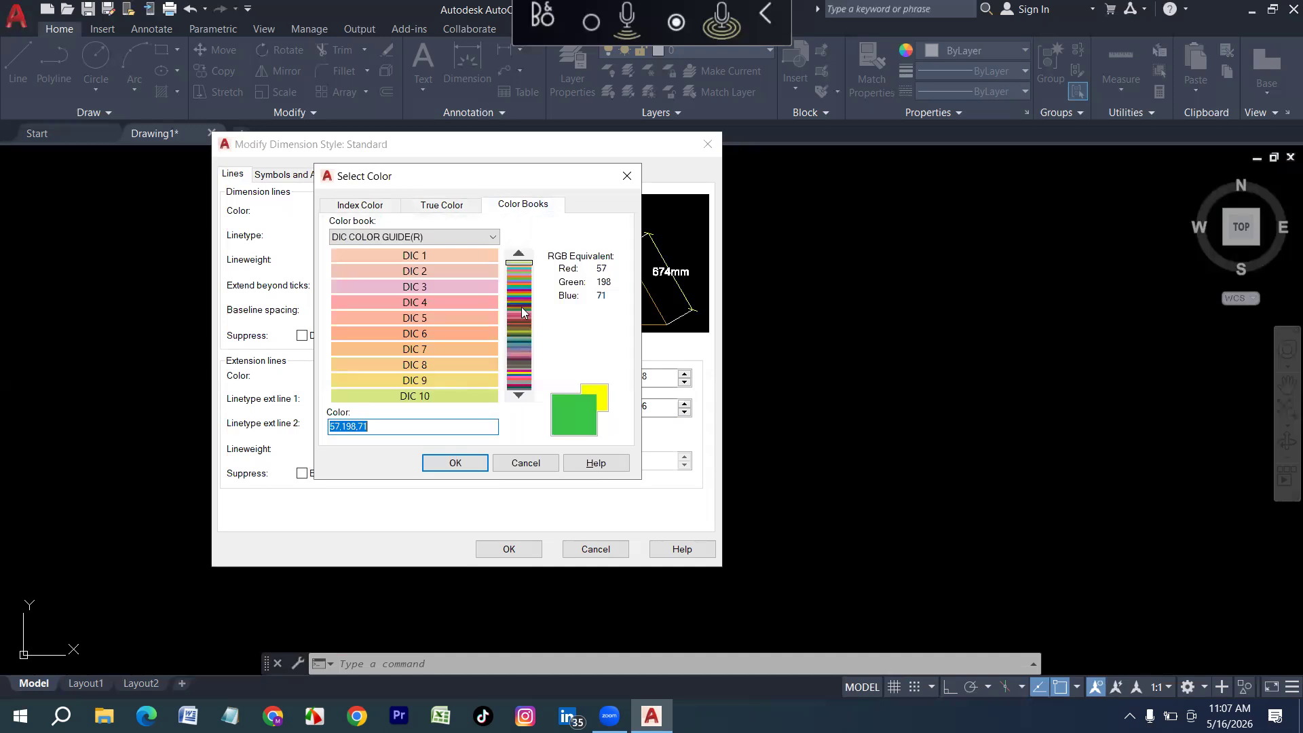
click(521, 311)
click(522, 322)
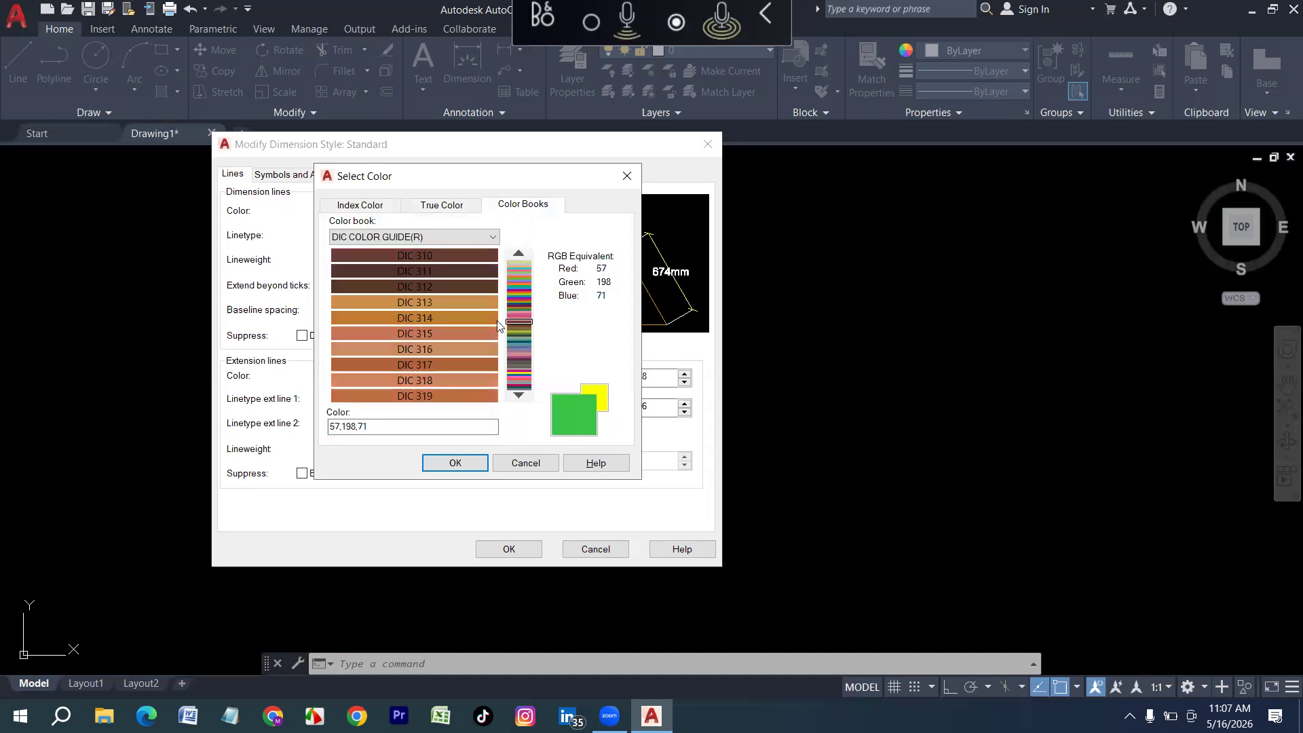
click(519, 312)
click(520, 316)
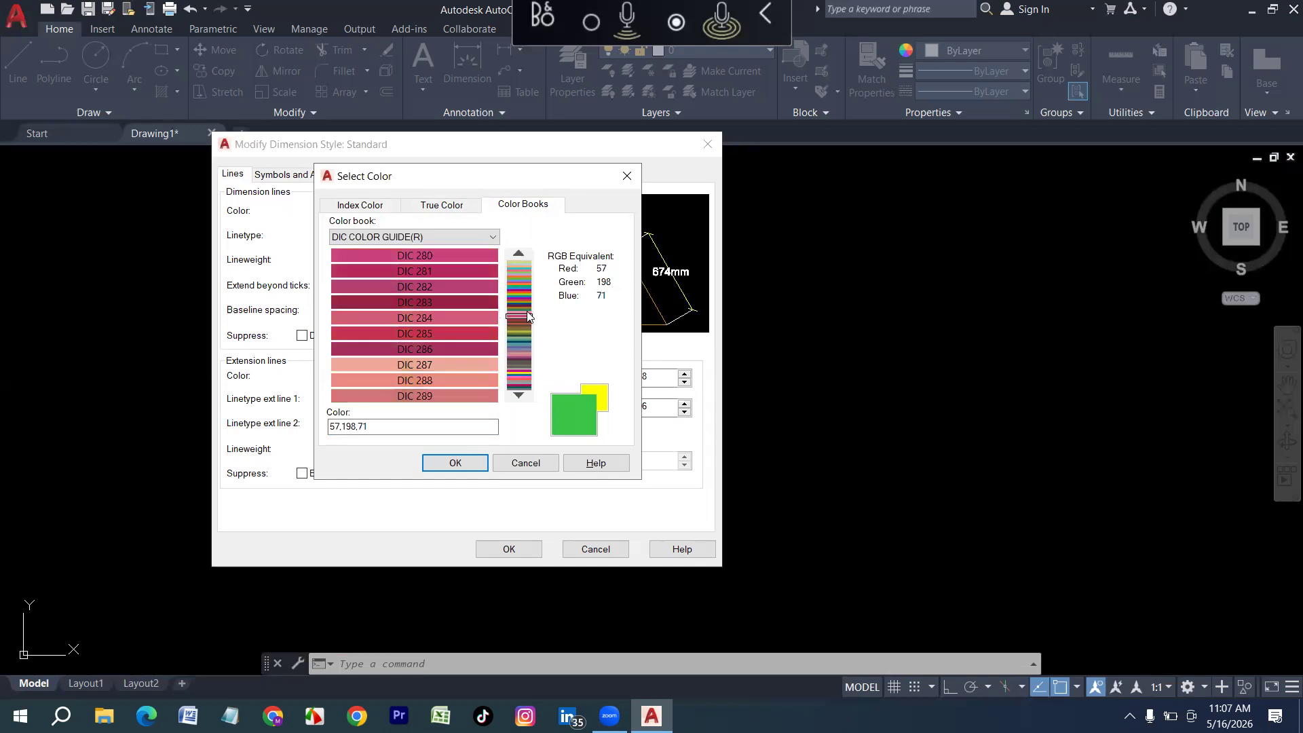
click(520, 307)
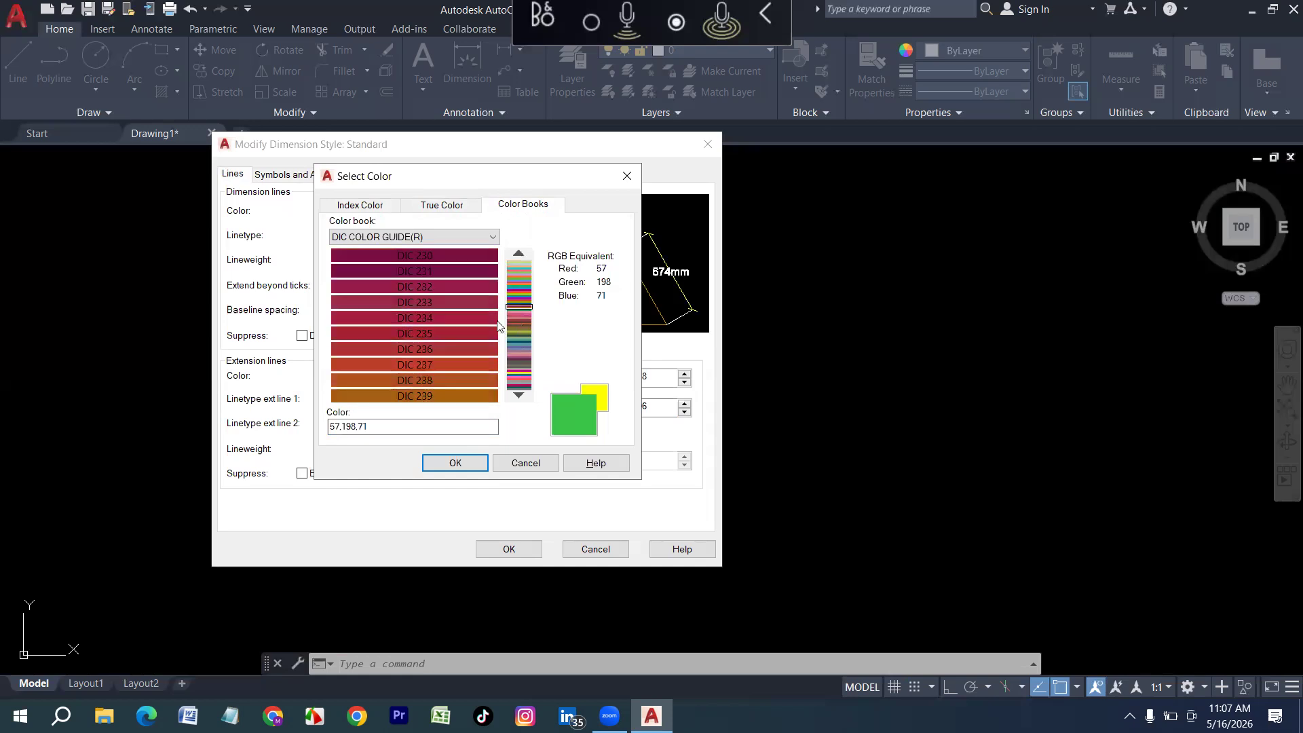
click(452, 305)
click(454, 465)
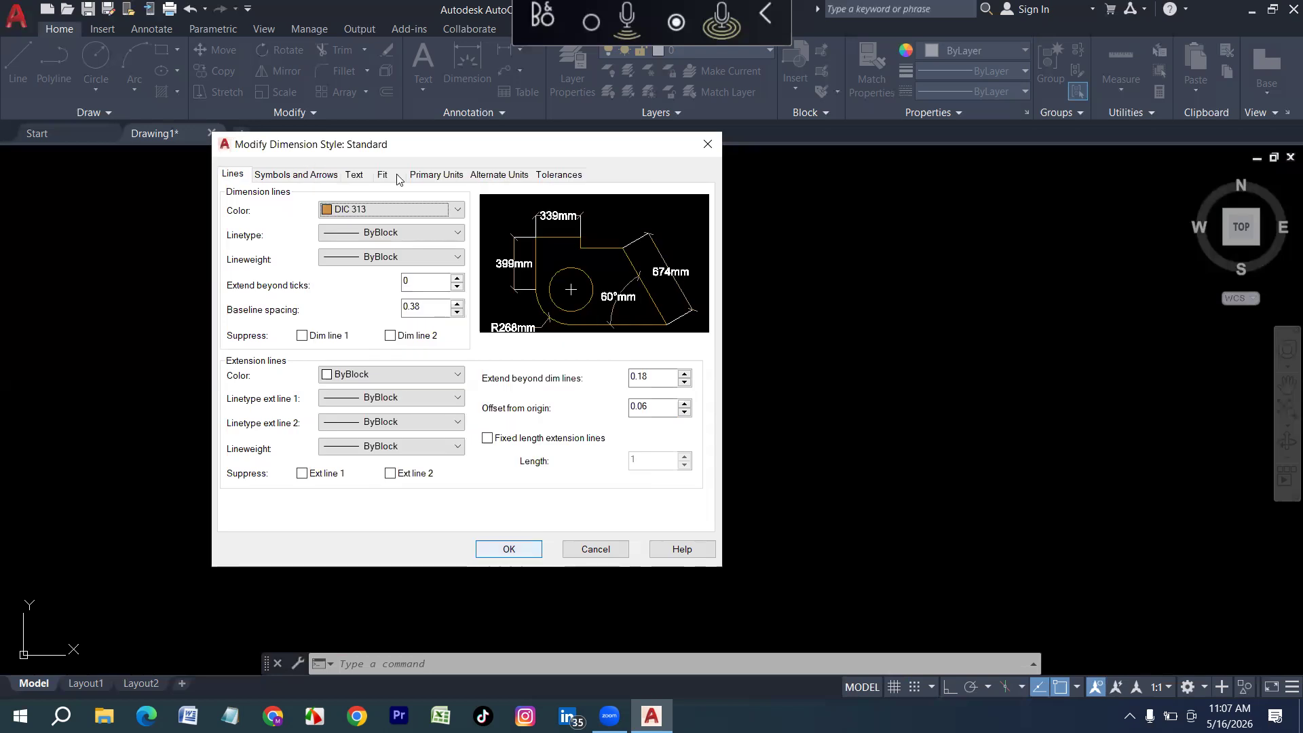
Set the dimension text colour to ByLayer after trying yellow and magenta
click(359, 176)
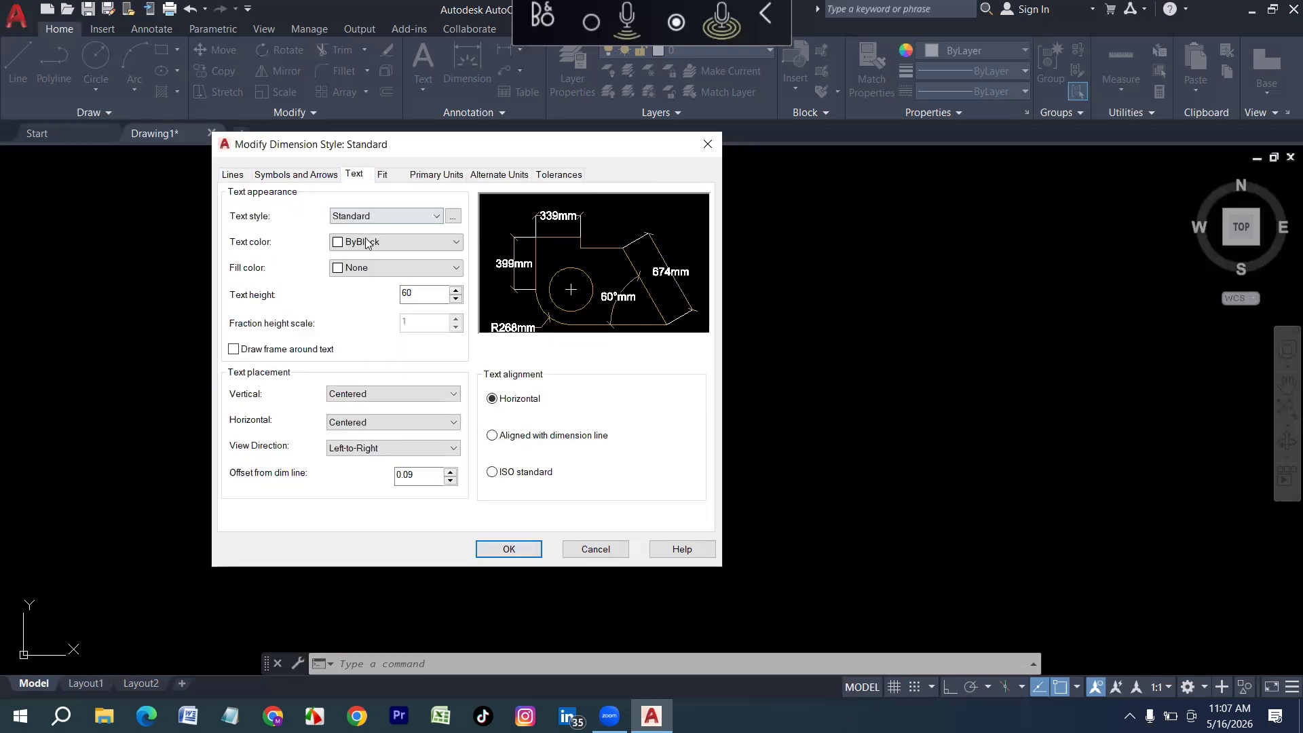
click(367, 242)
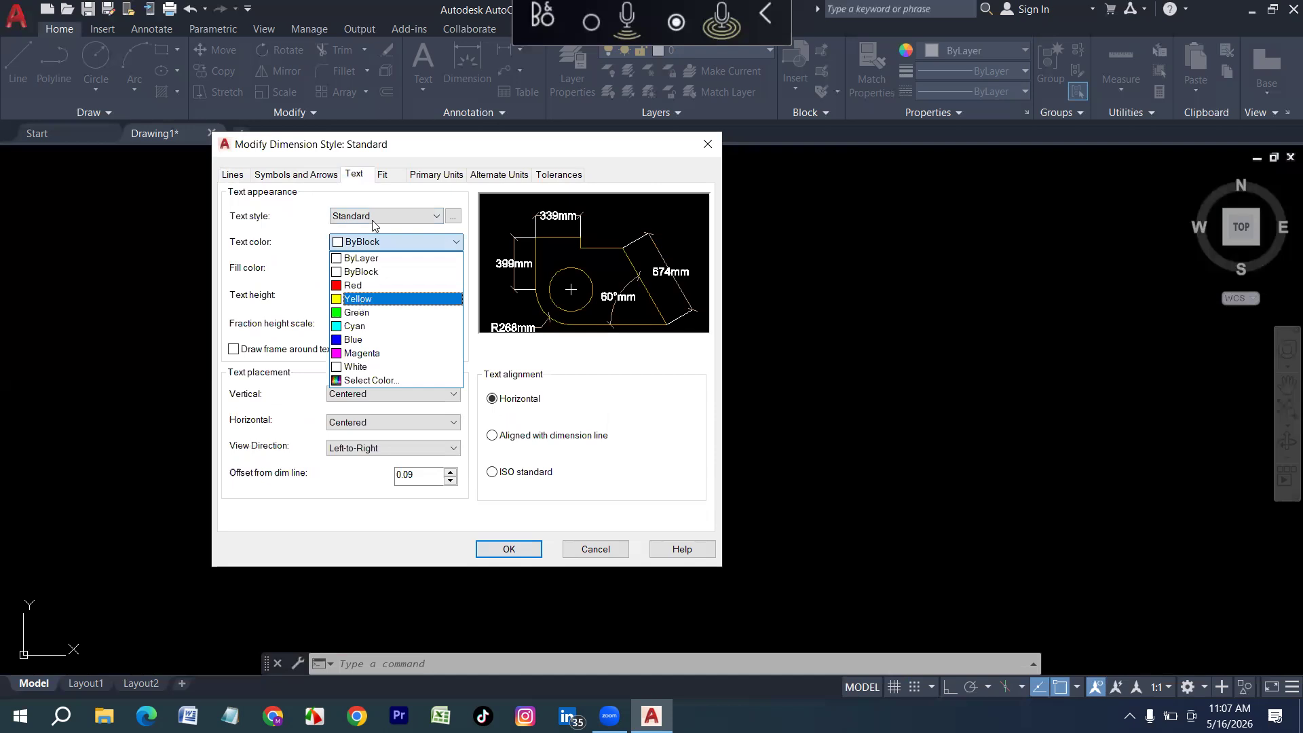
click(374, 243)
click(374, 242)
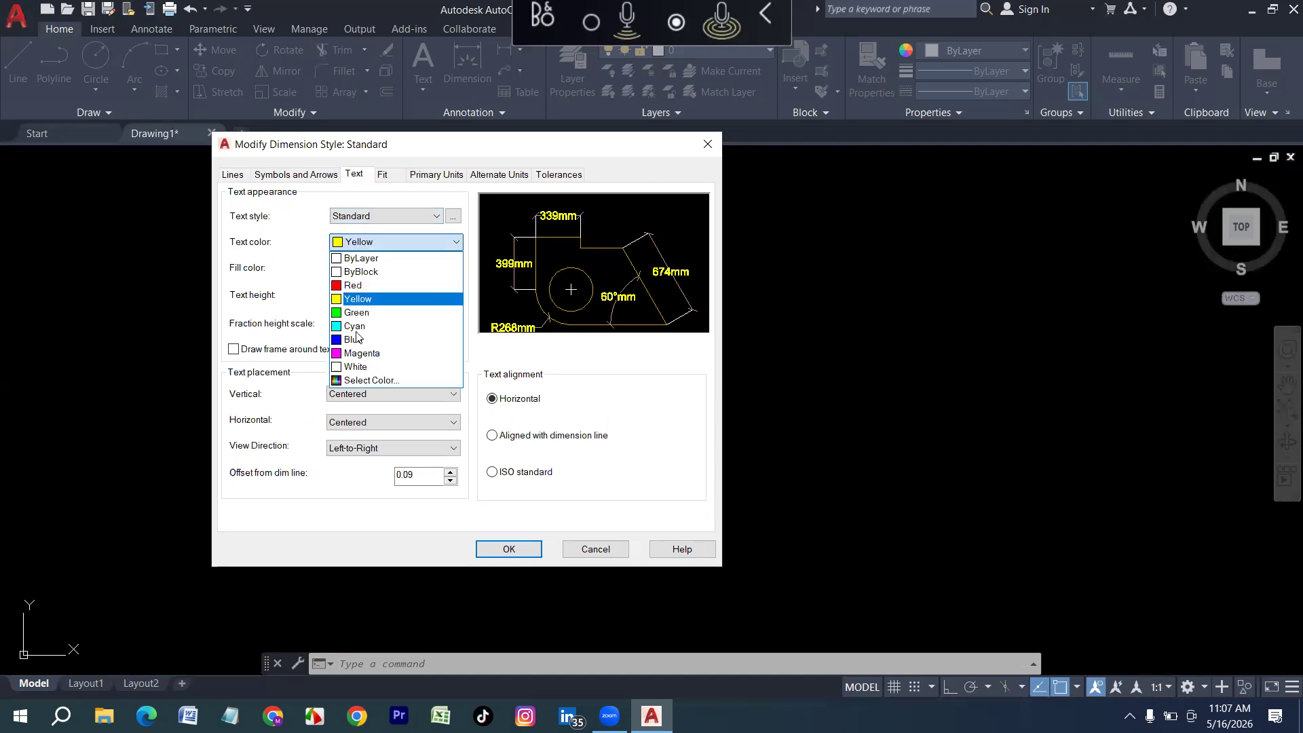
click(363, 355)
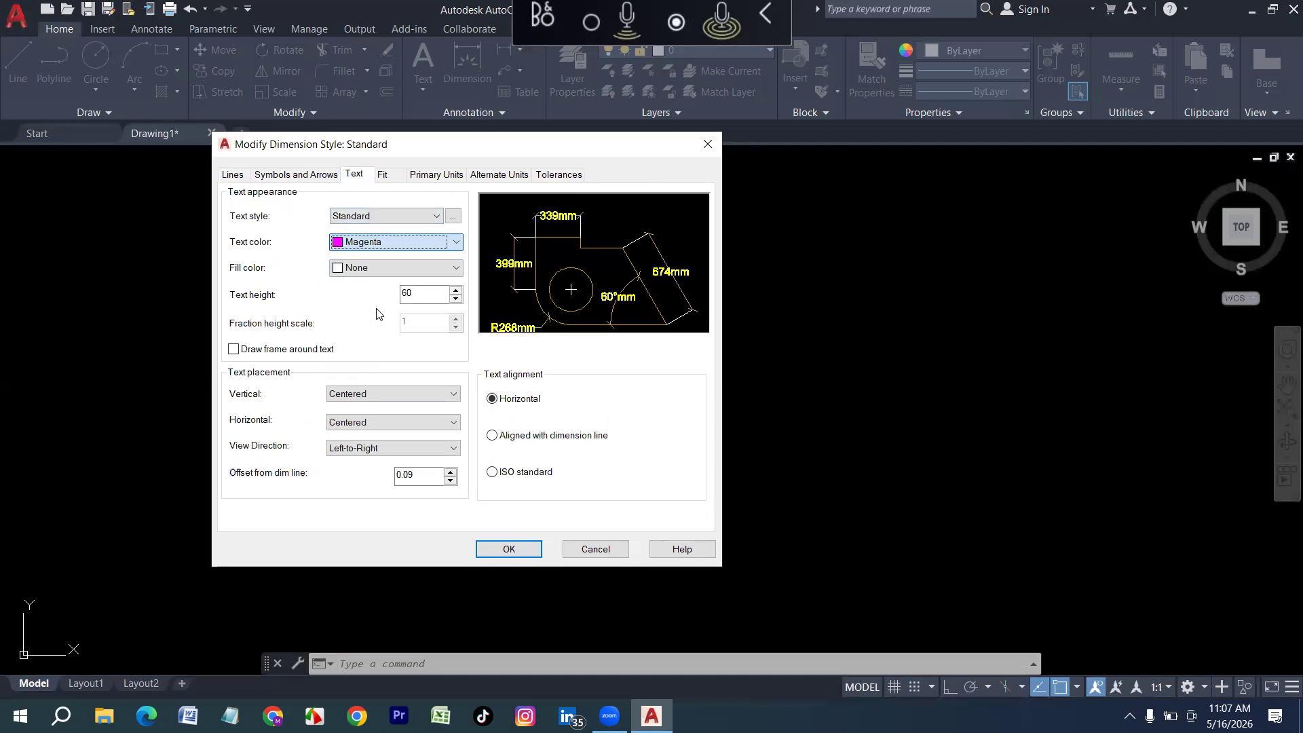
click(376, 248)
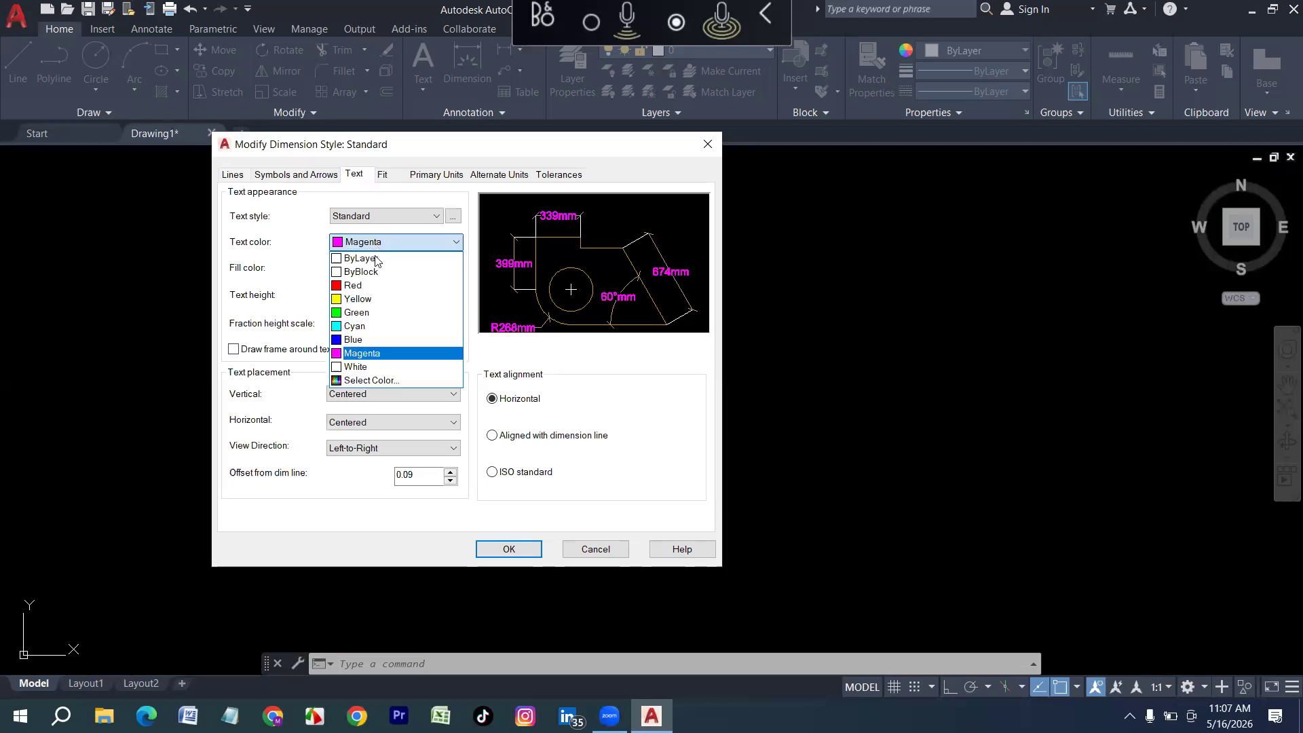
click(379, 260)
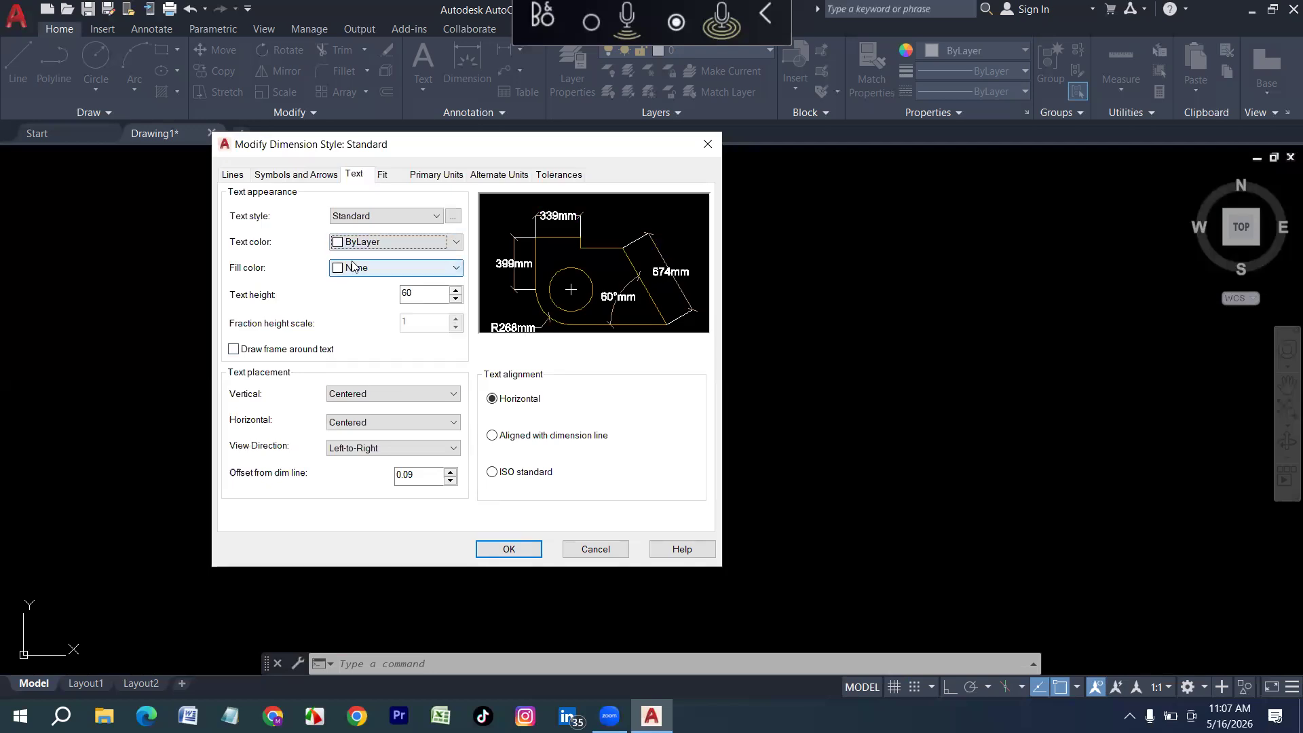
Set the text fill colour to None after trying red, cyan and blue, then apply
click(353, 267)
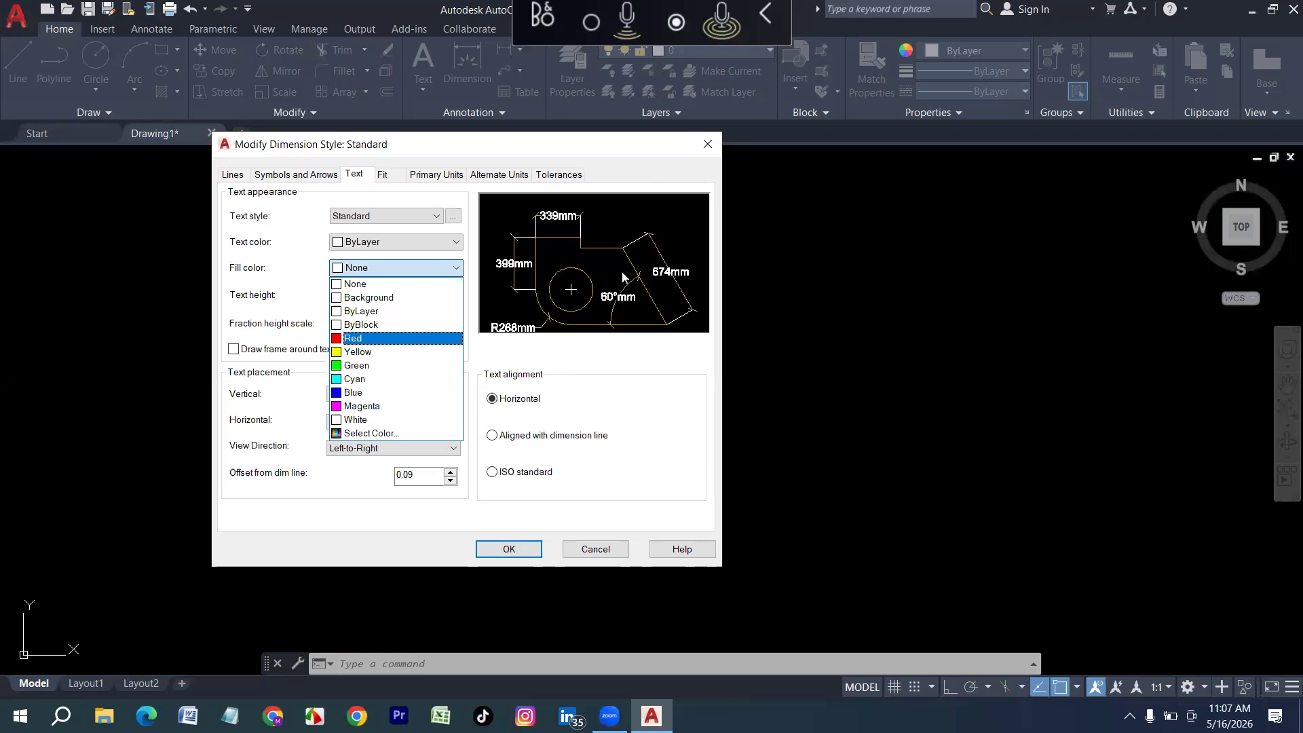
click(352, 338)
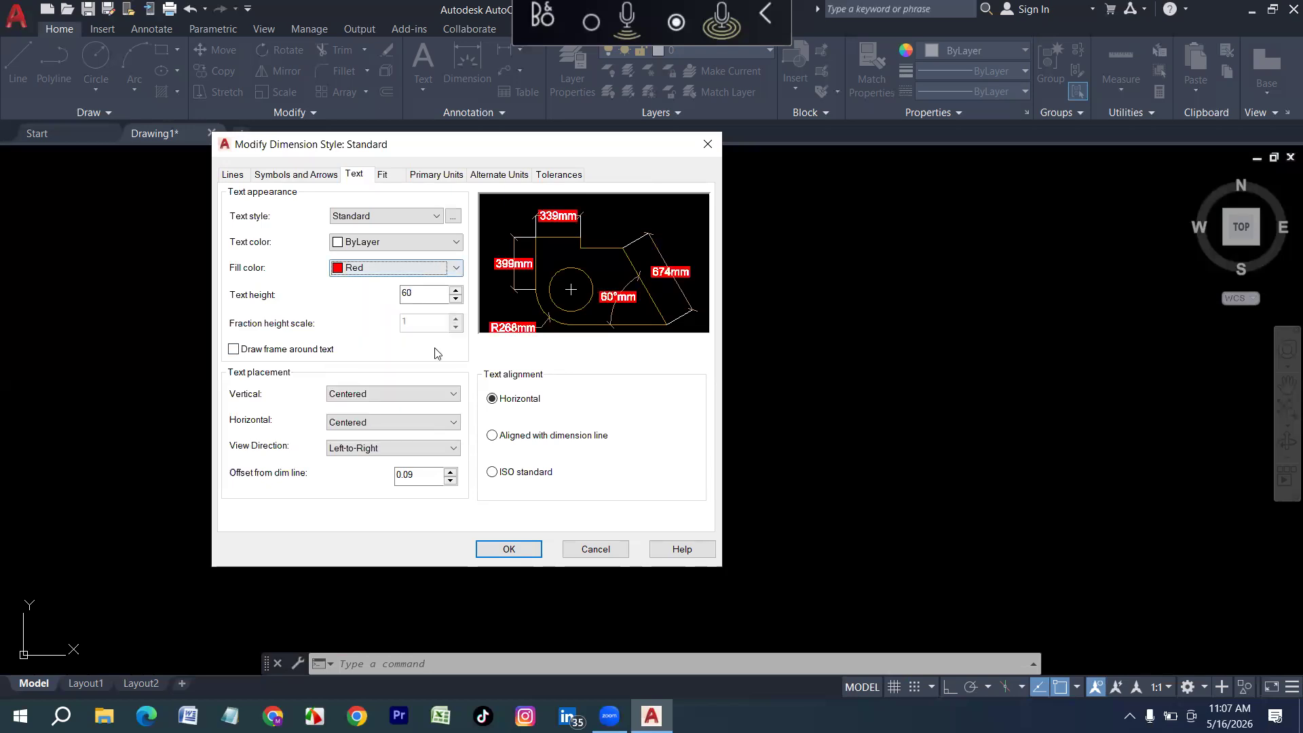
click(394, 268)
click(360, 379)
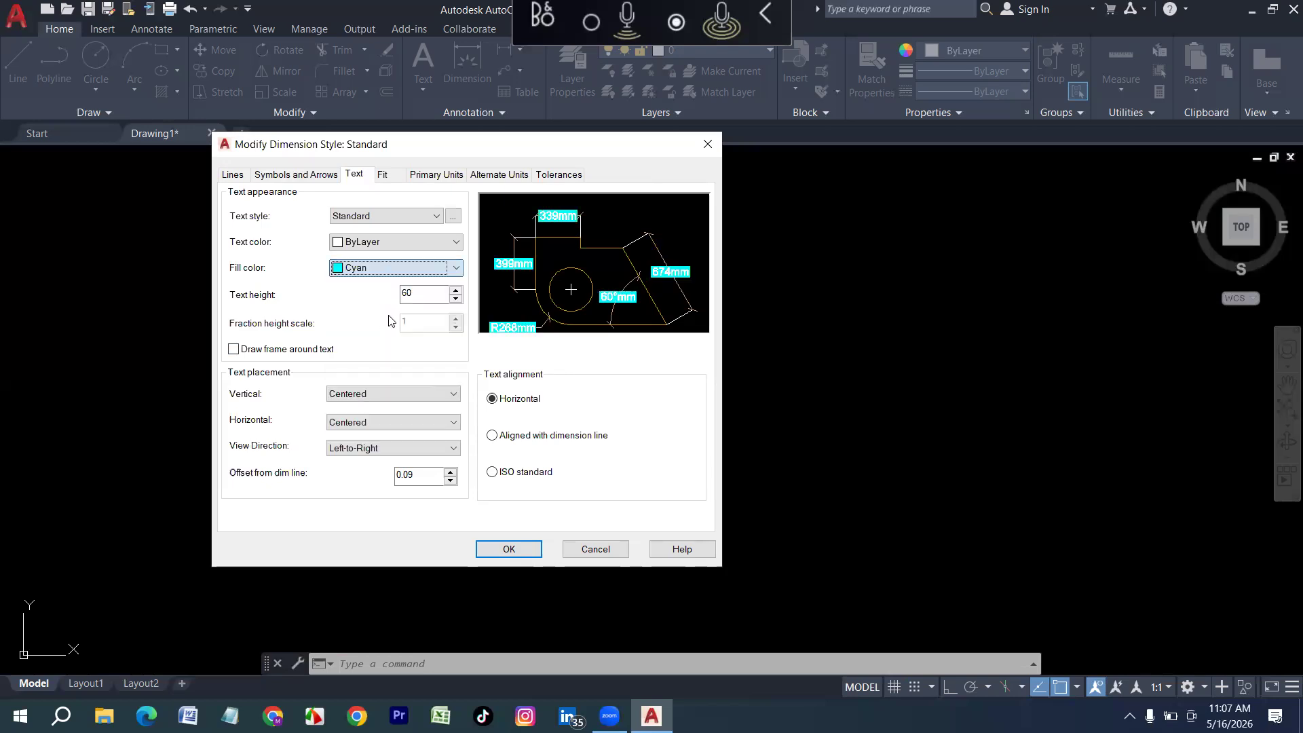
click(378, 273)
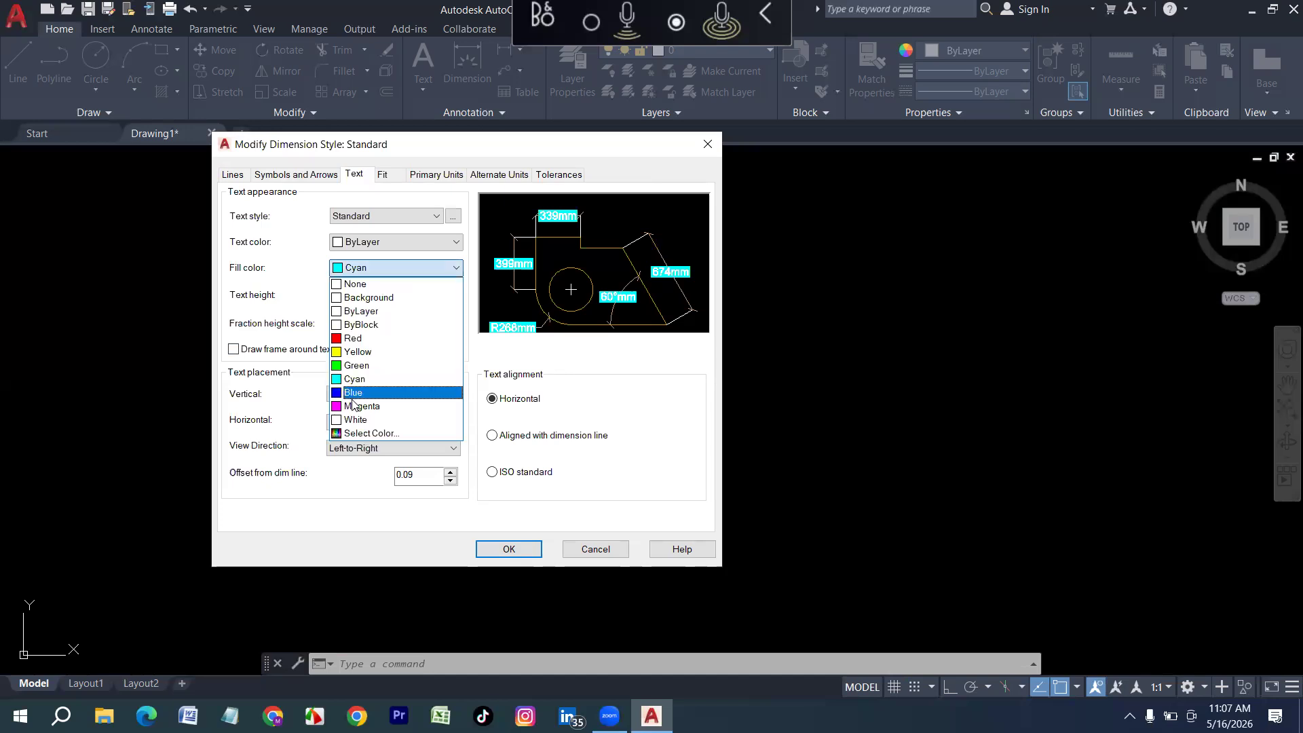
click(354, 394)
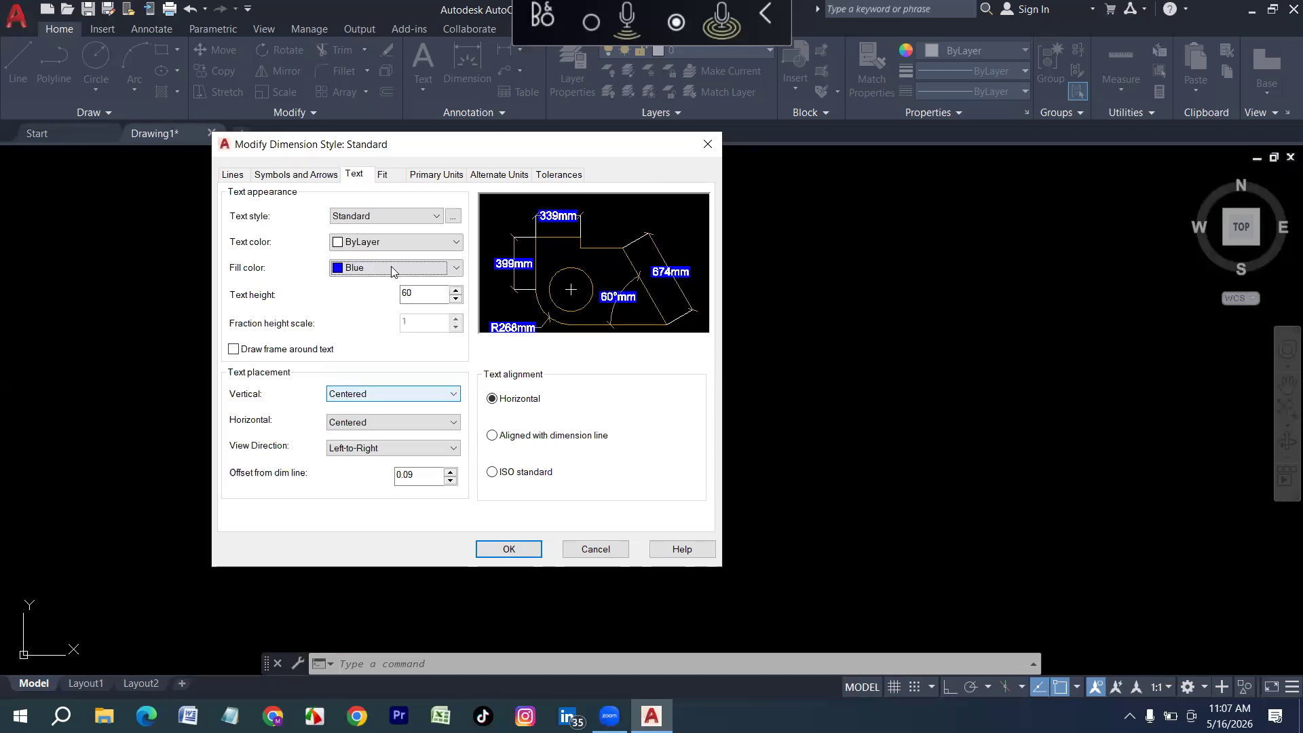
click(378, 270)
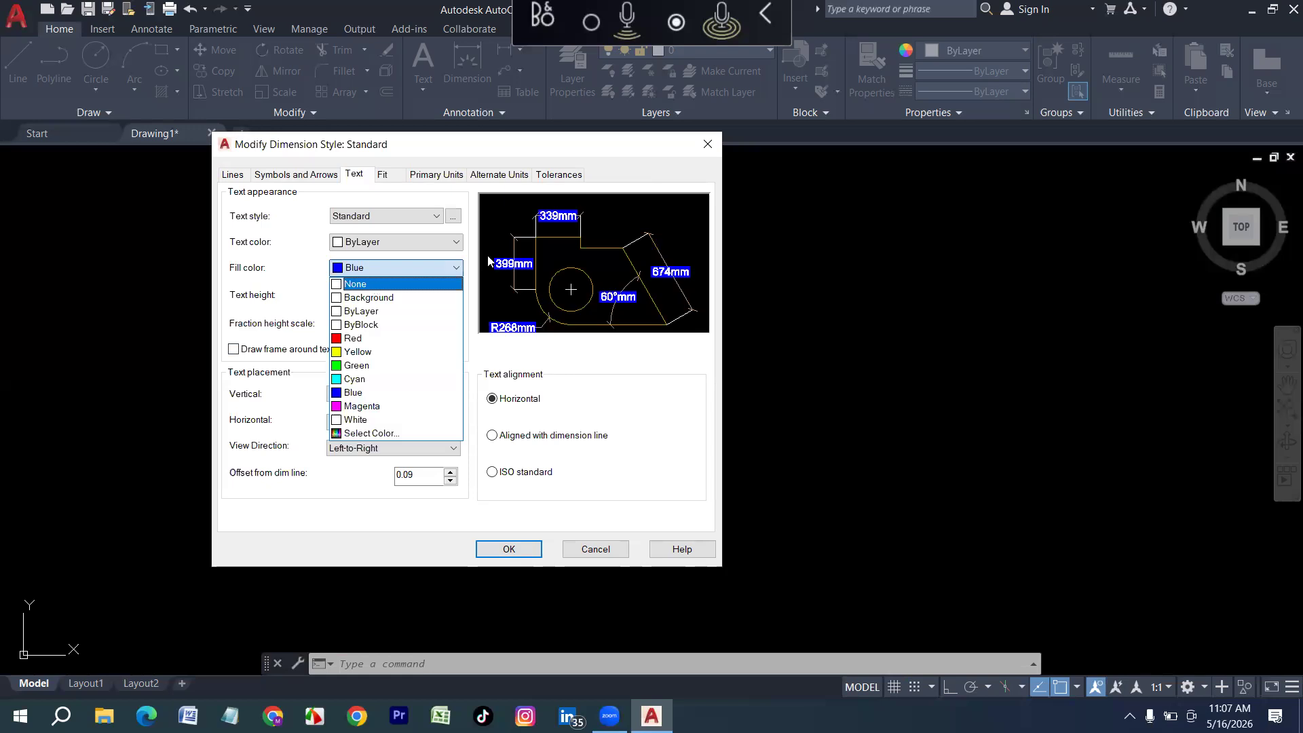
click(355, 284)
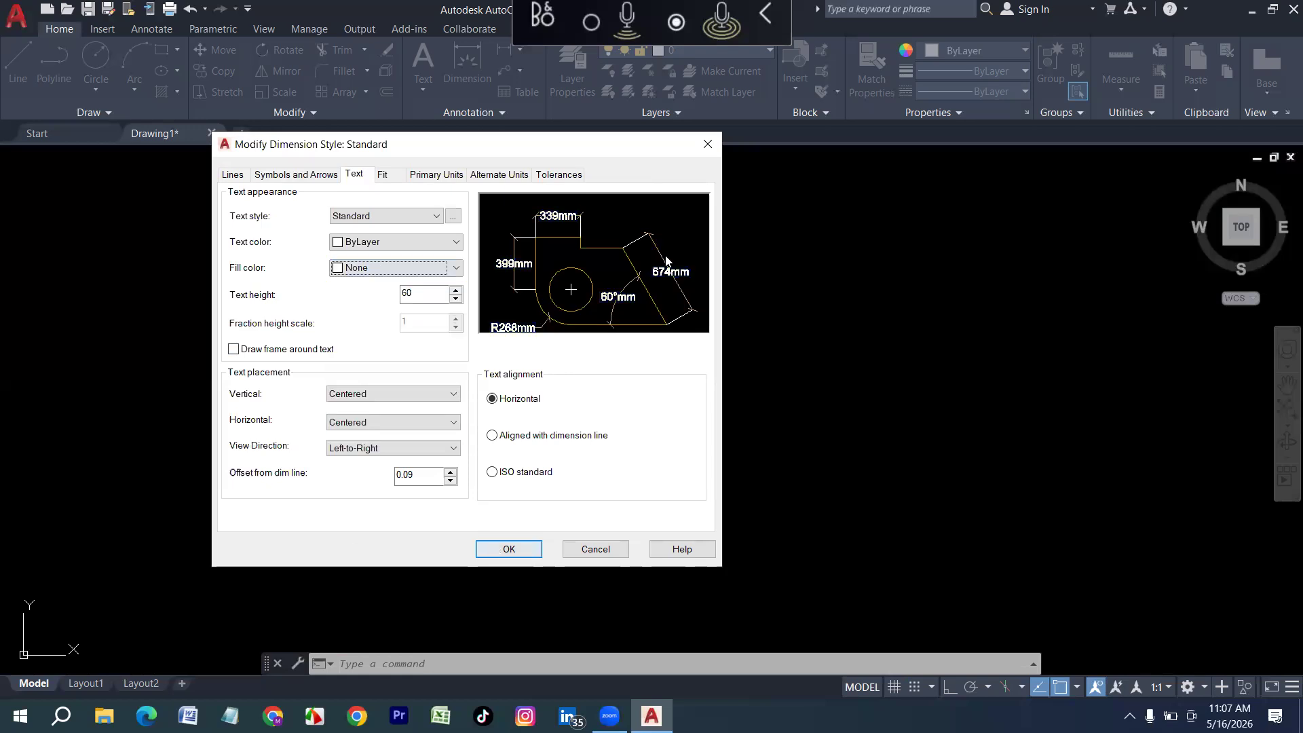
key(Return)
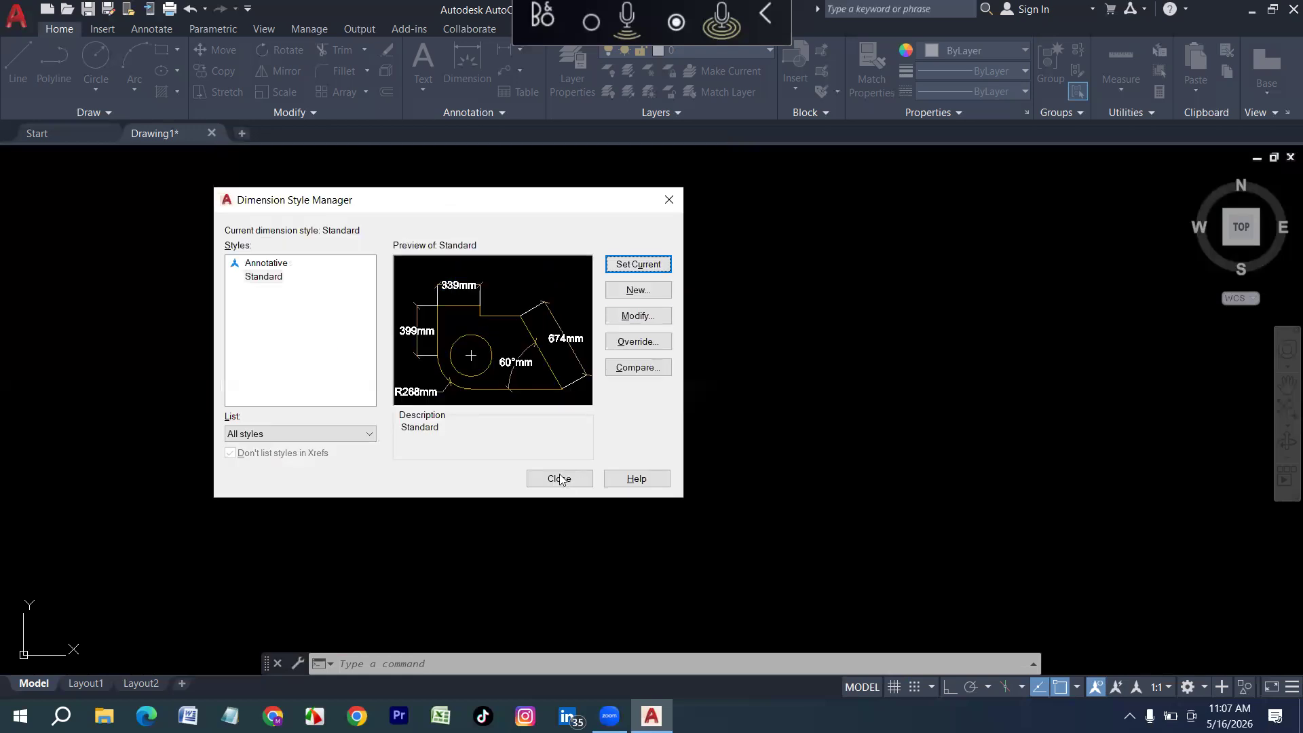
Close the Dimension Style Manager and zoom out on the empty drawing
click(559, 478)
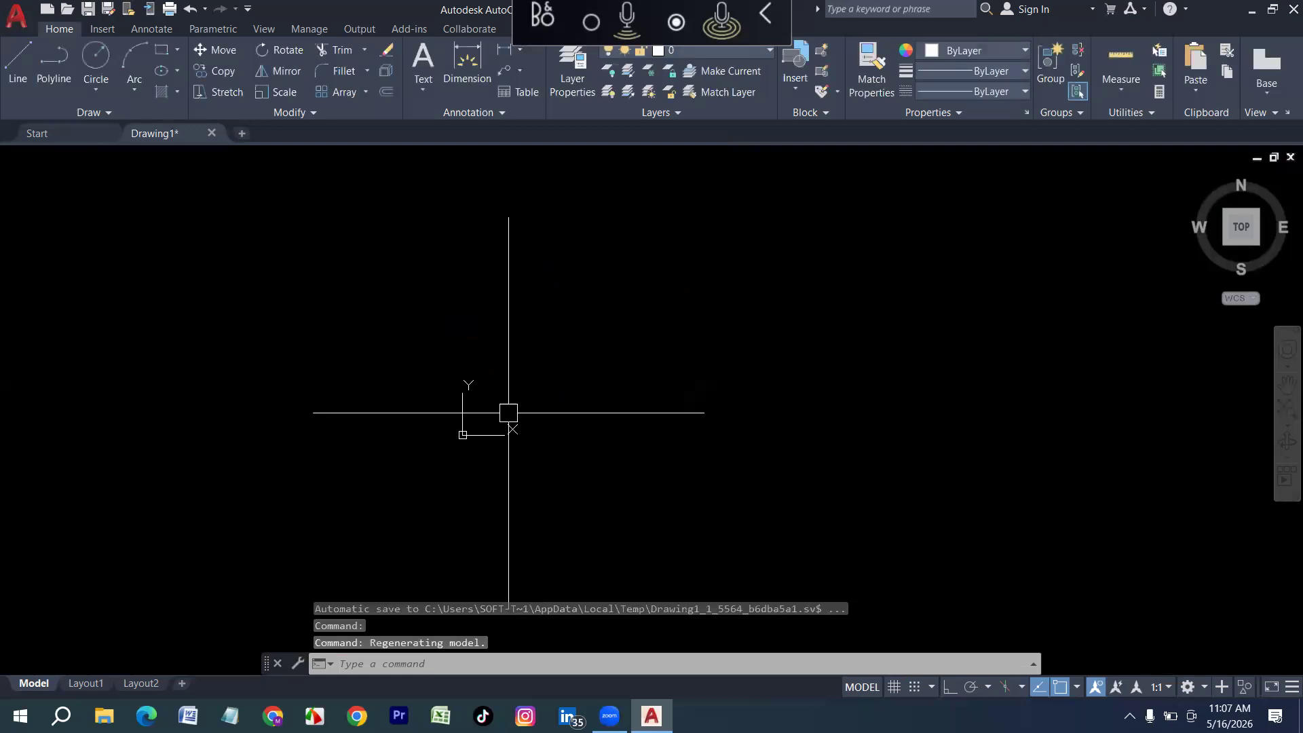
scroll(519, 406, down, 5)
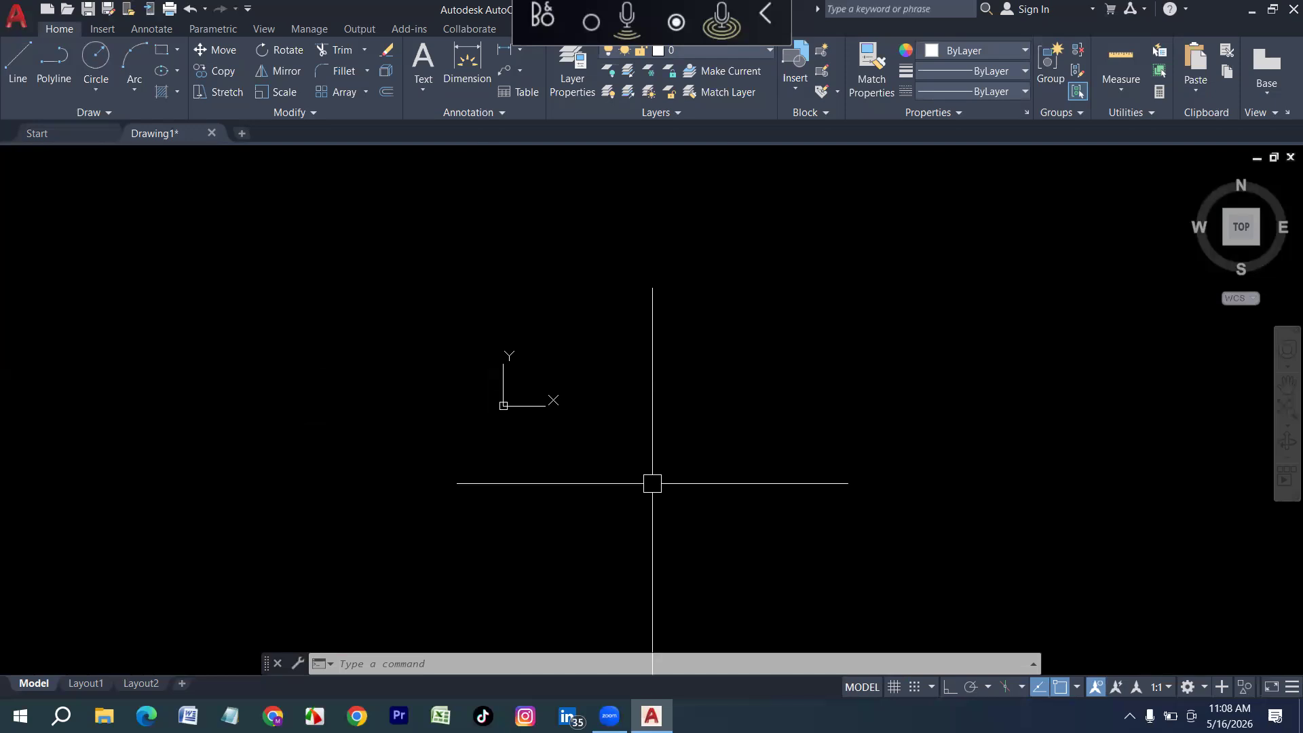
Set UCSICON to Noorigin so the axes icon stays in the view corner
text(u)
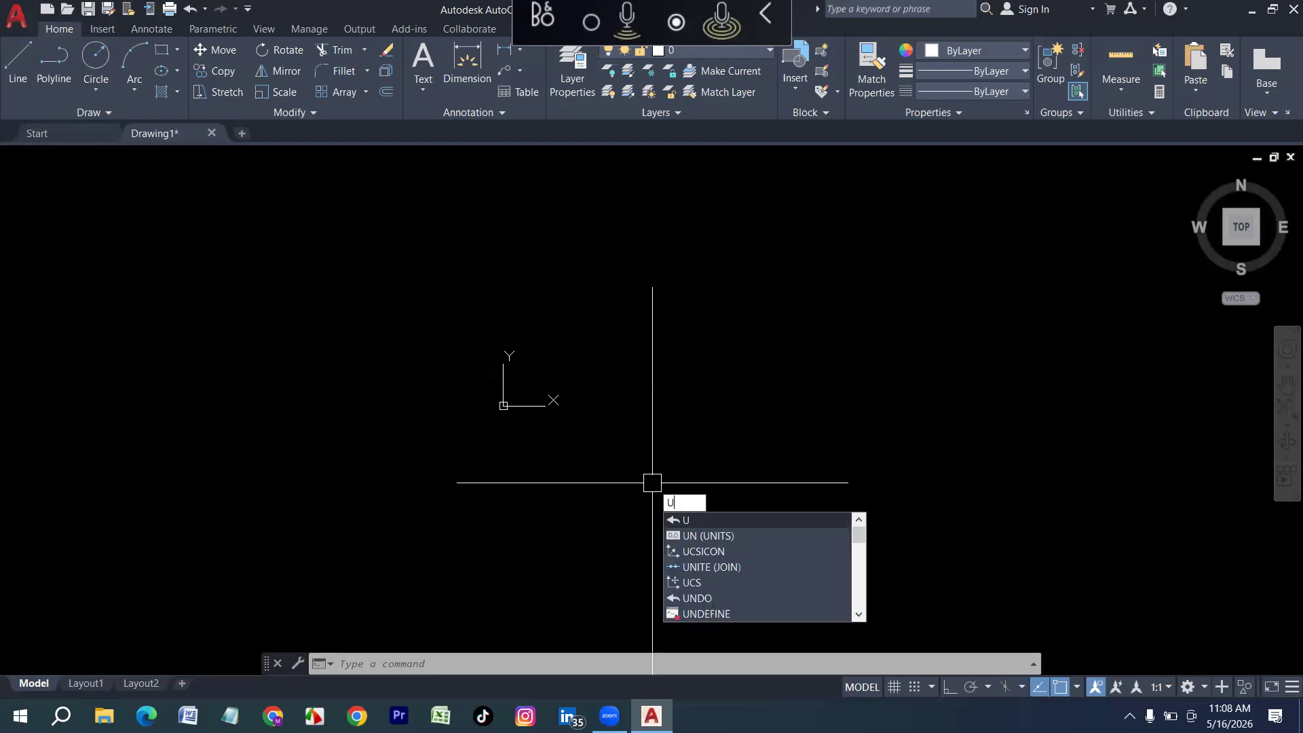
text(csi)
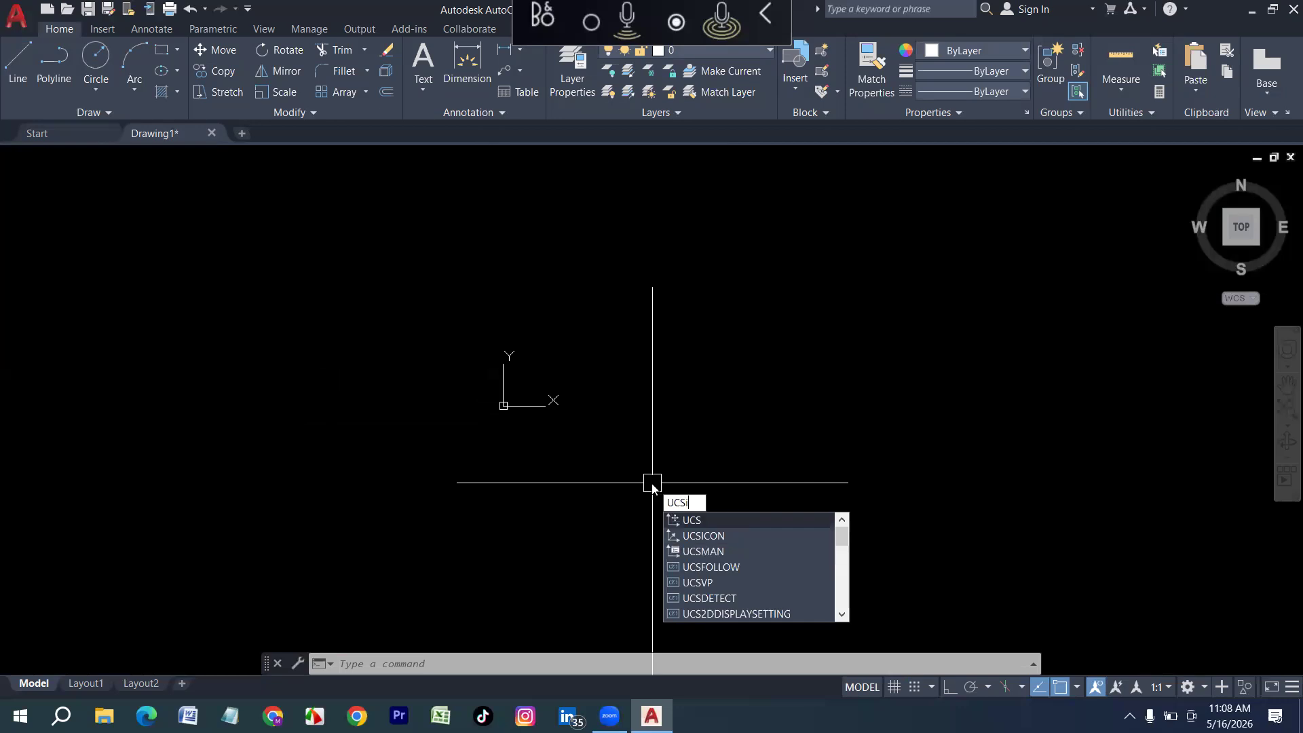
text(con)
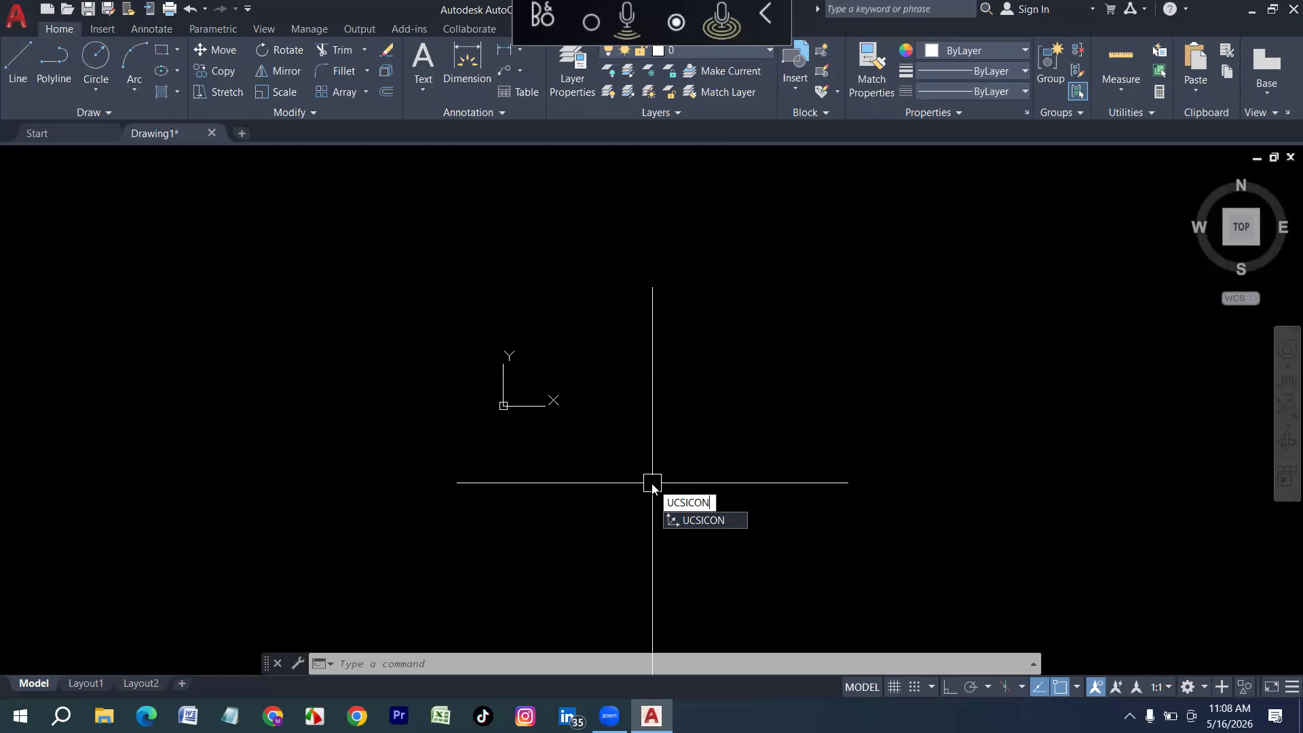
key(Return)
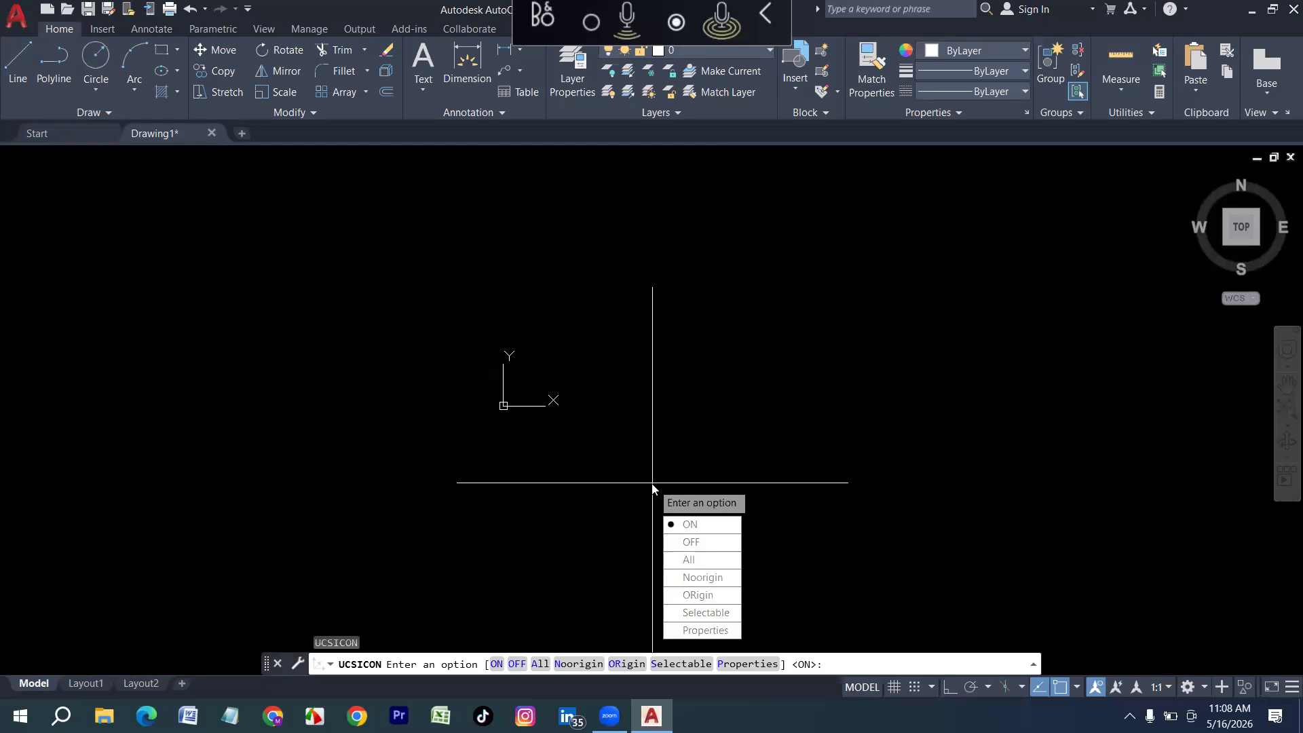
text(no)
key(Return)
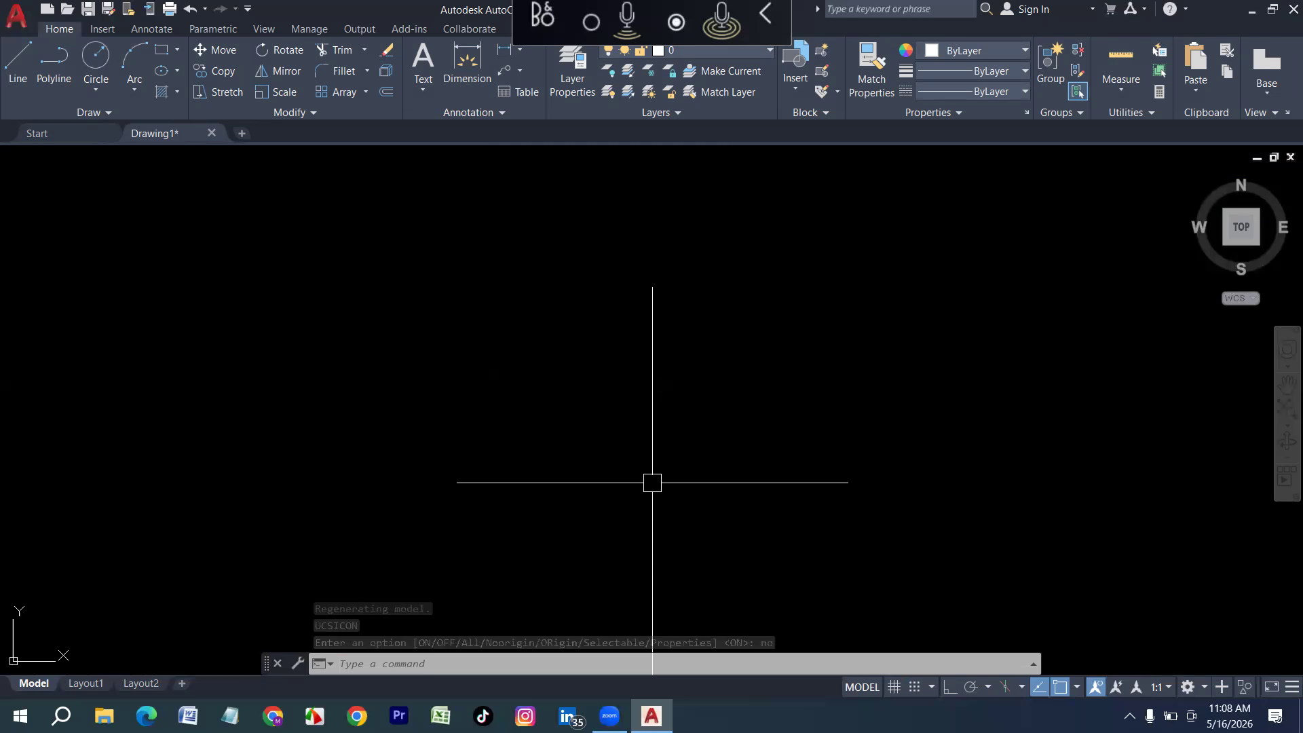
Set the drawing limits from 0,0 to 7000,7000
text(lim)
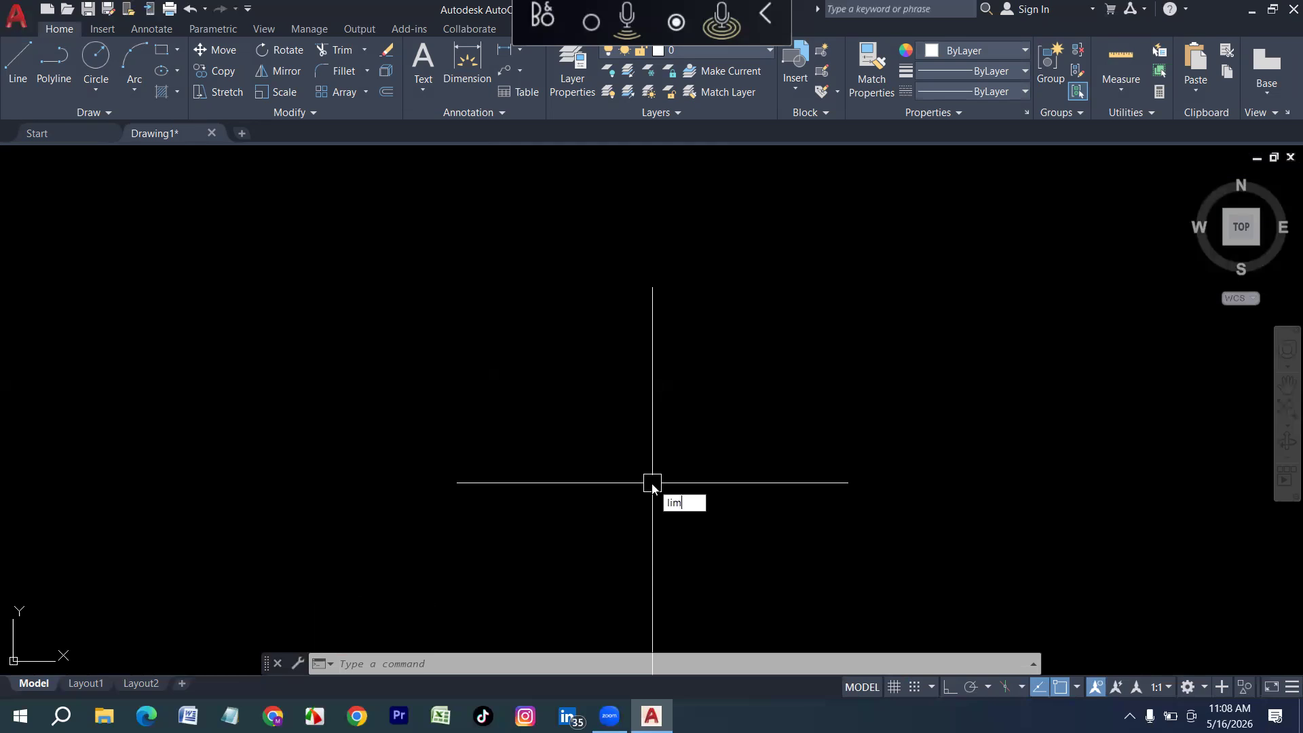
click(722, 519)
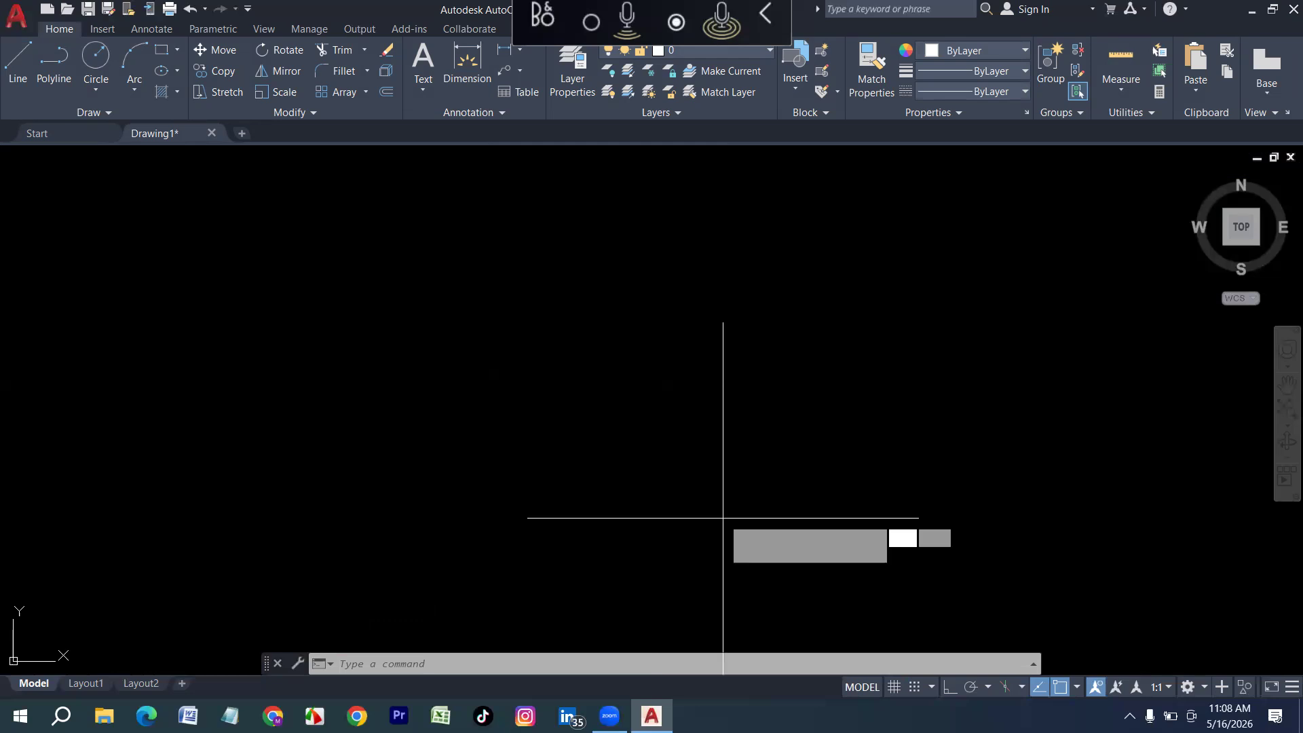
text(0)
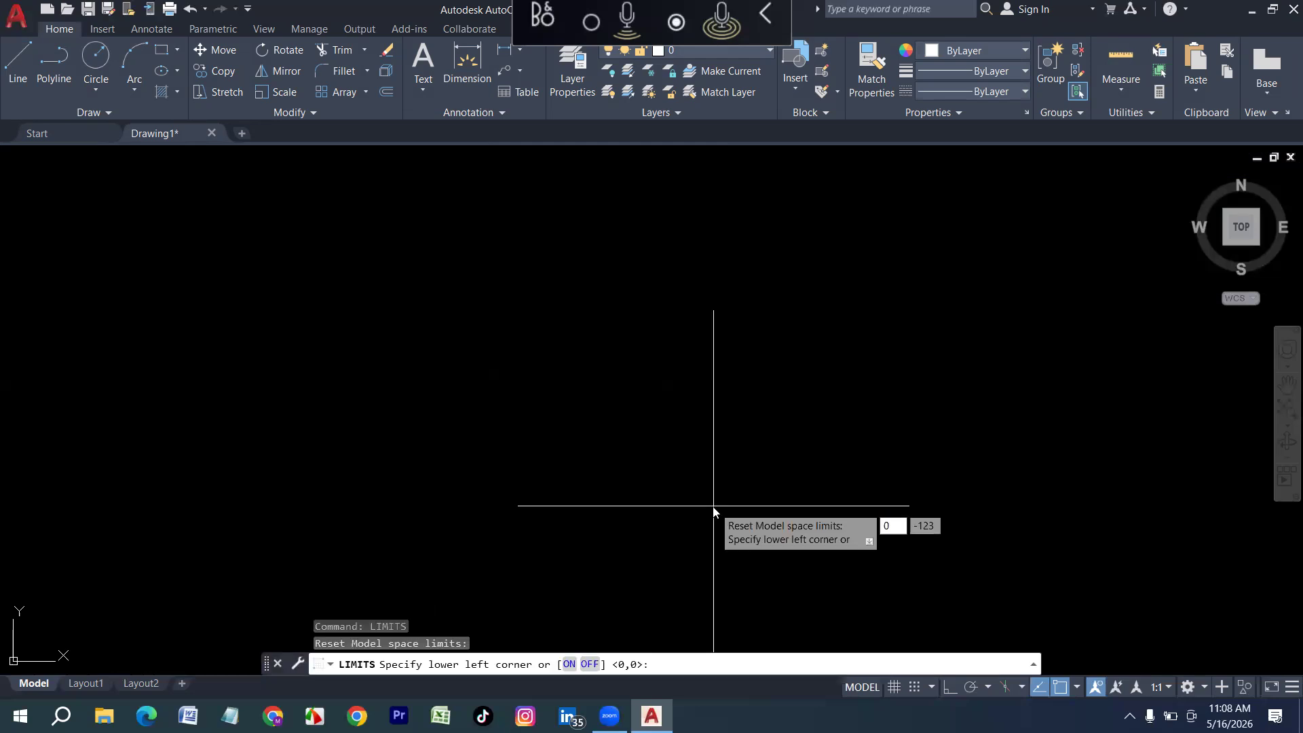
text(,0)
key(Return)
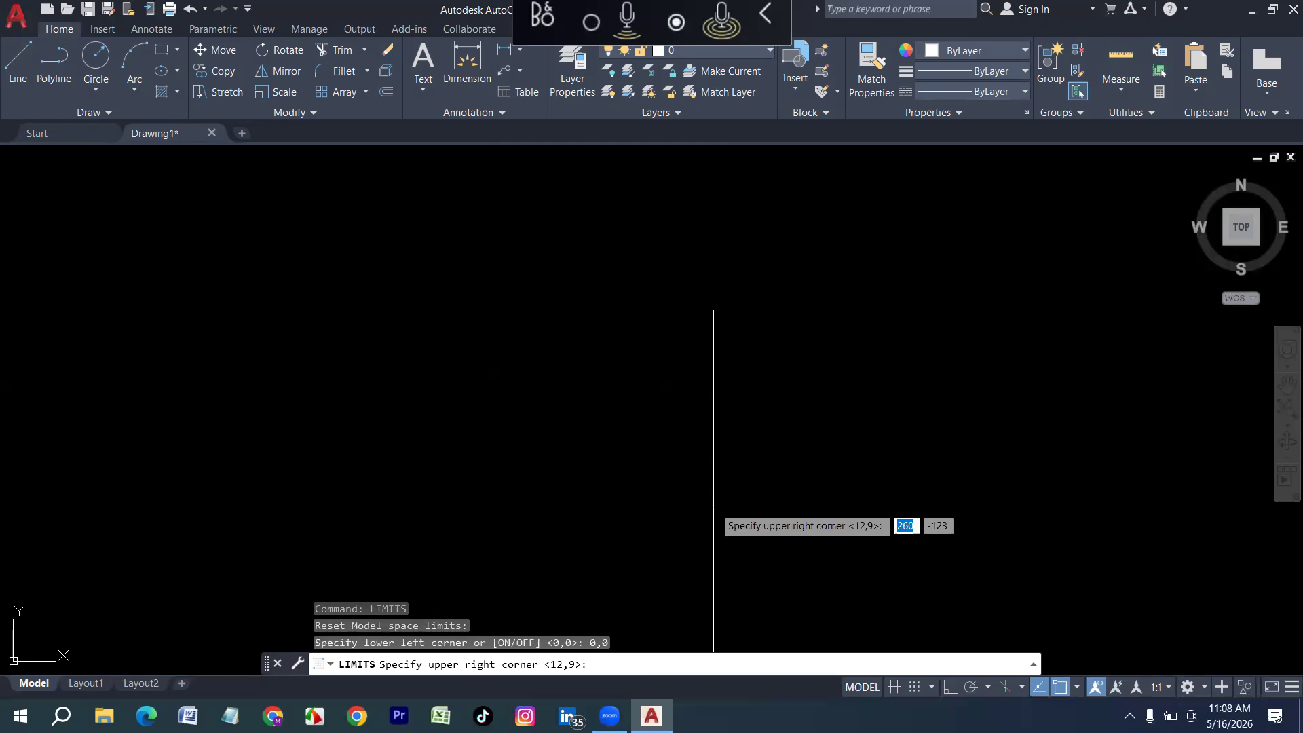
text(7000)
key(Tab)
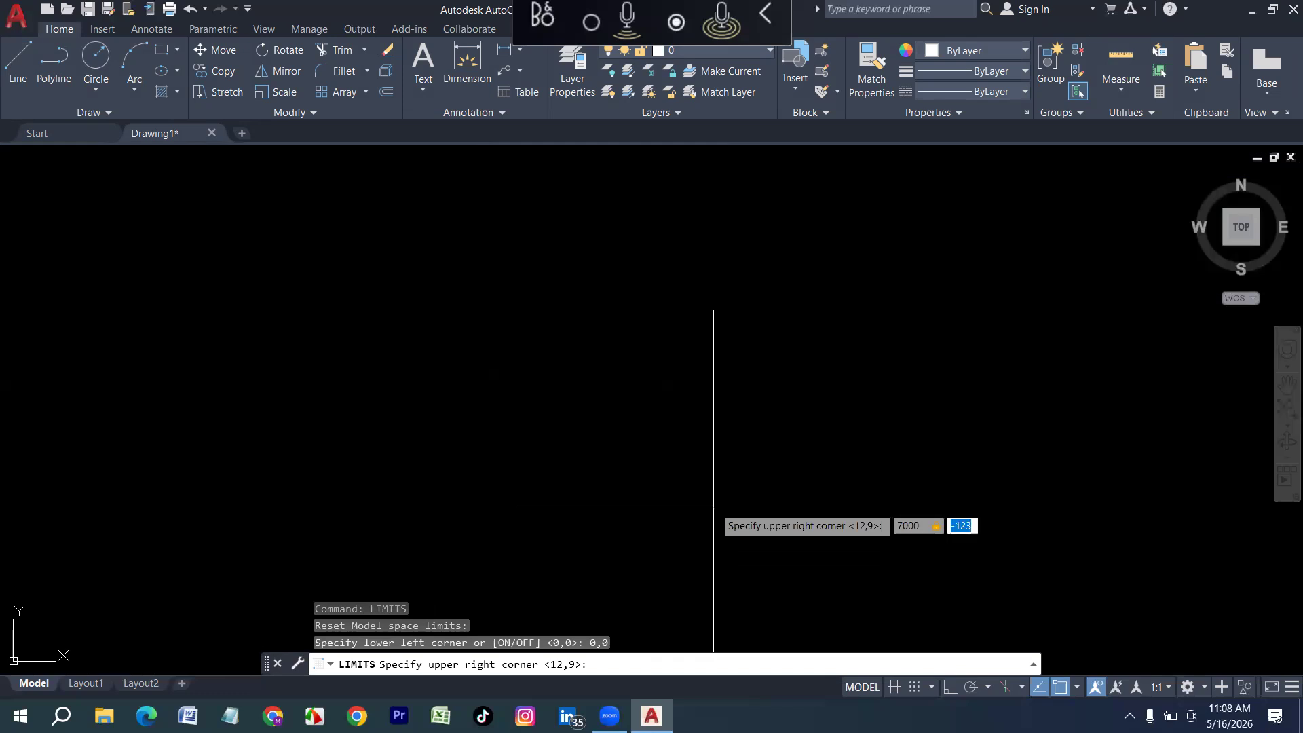
text(7000)
key(Return)
key(Return)
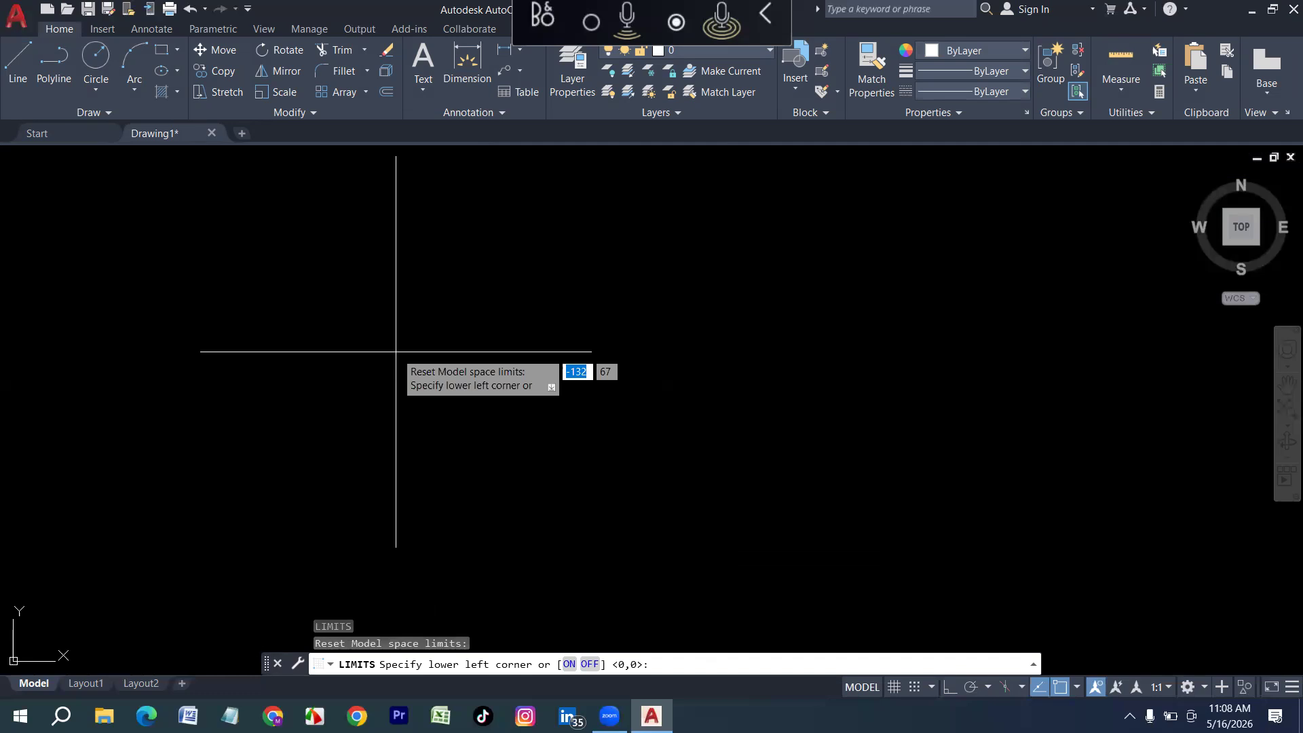
key(Escape)
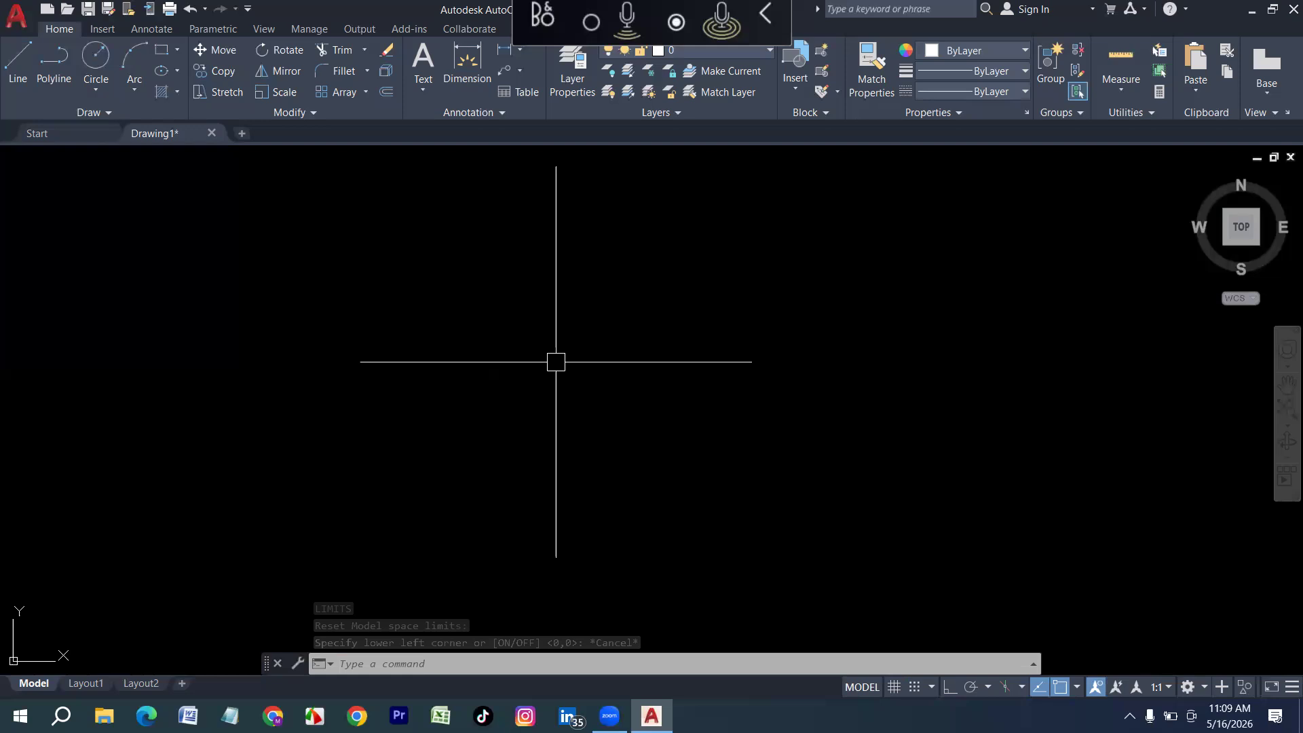
Zoom All to fit the whole limits area in view
text(z)
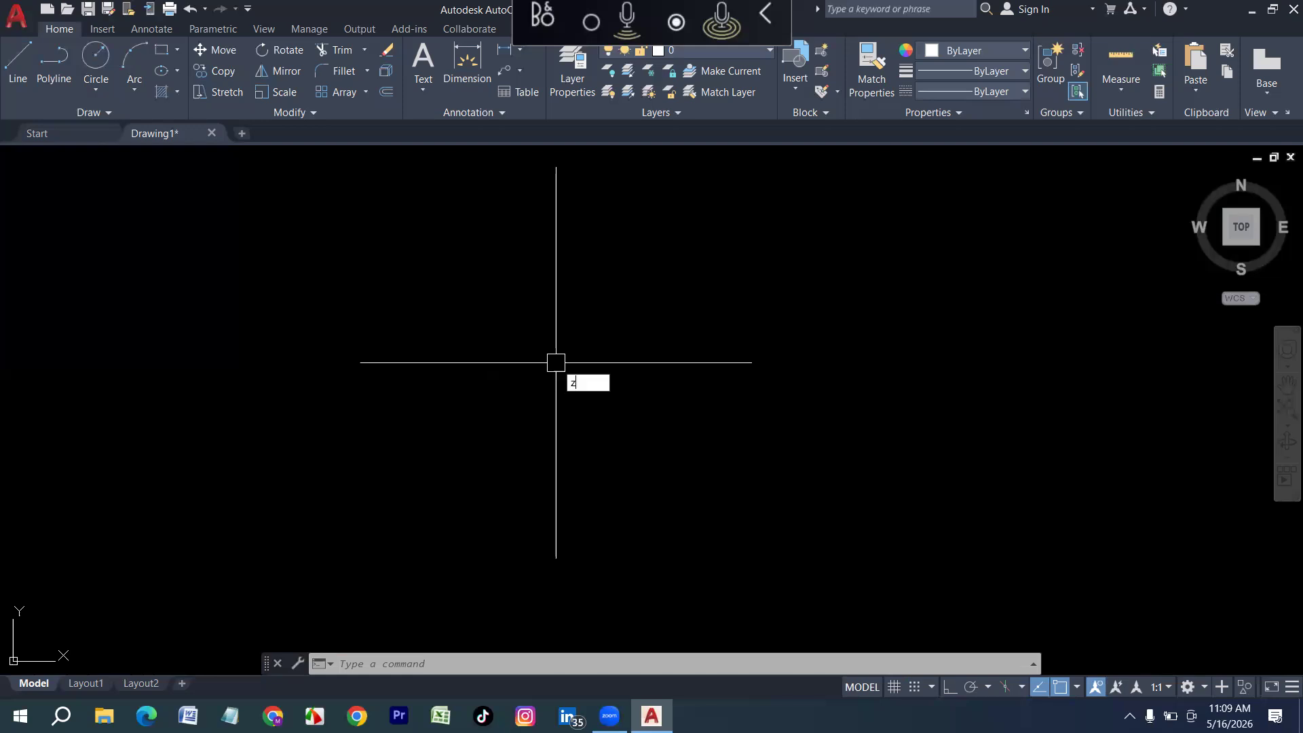
key(Return)
text(a)
key(Return)
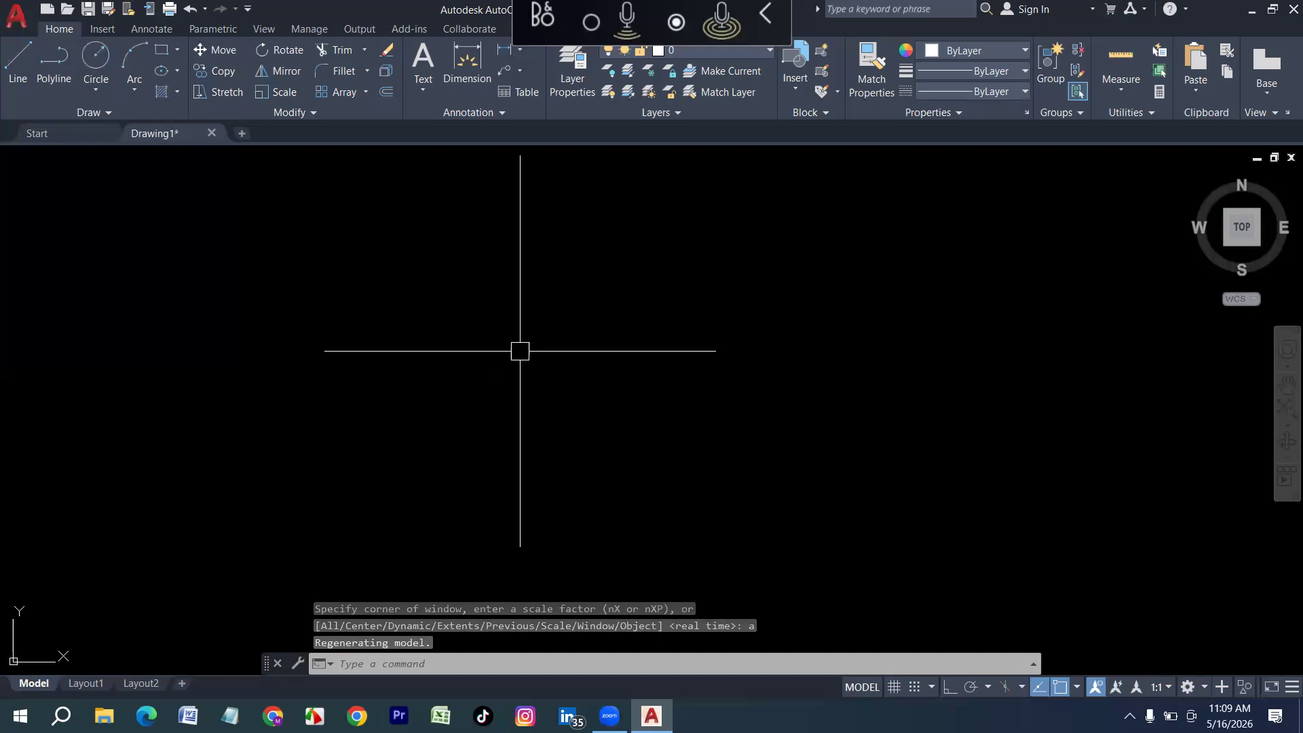
text(rec)
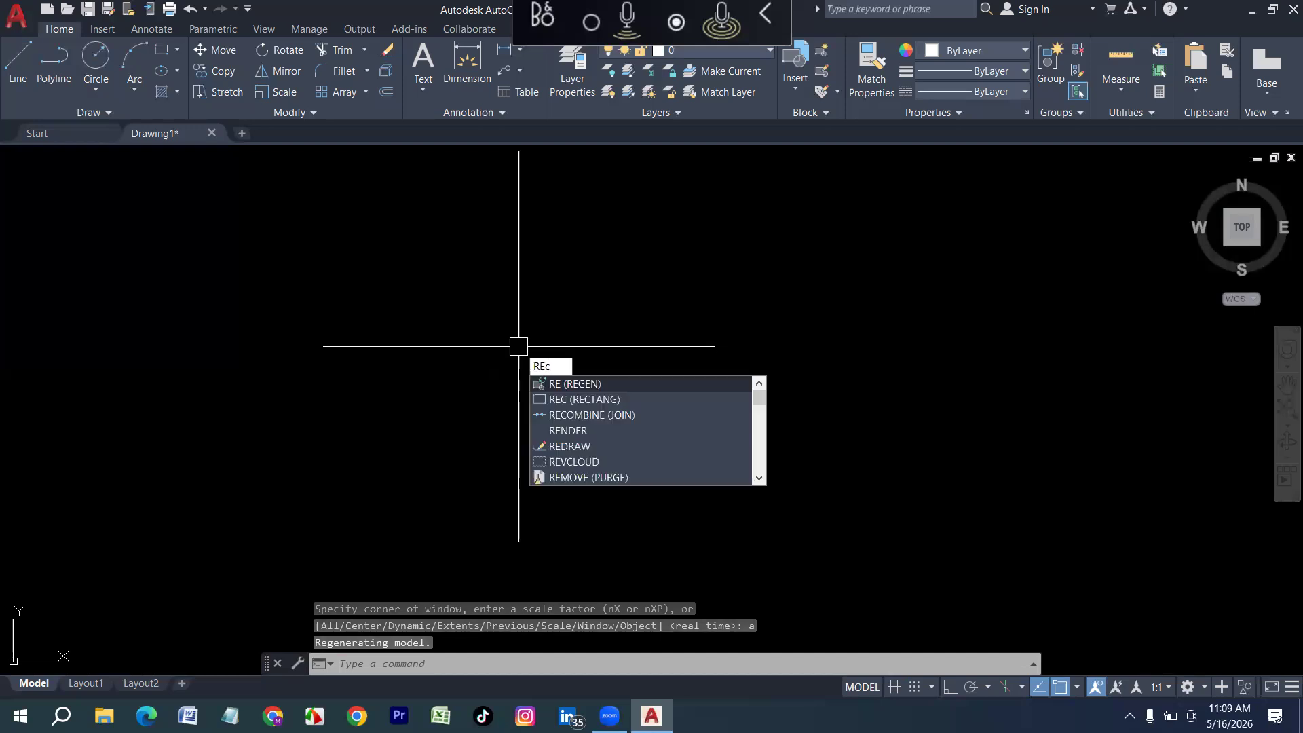
Draw a 300 by 400 rectangle from a picked corner and zoom in on it
key(Return)
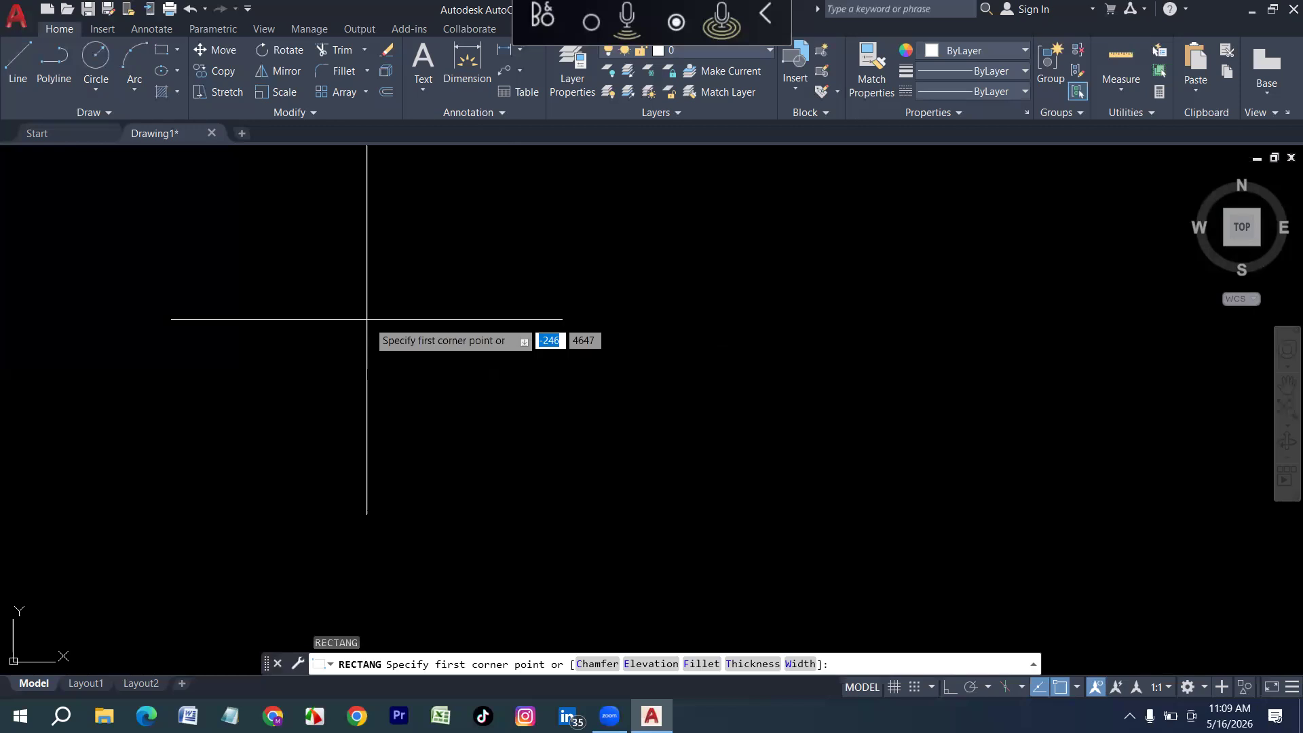
click(358, 318)
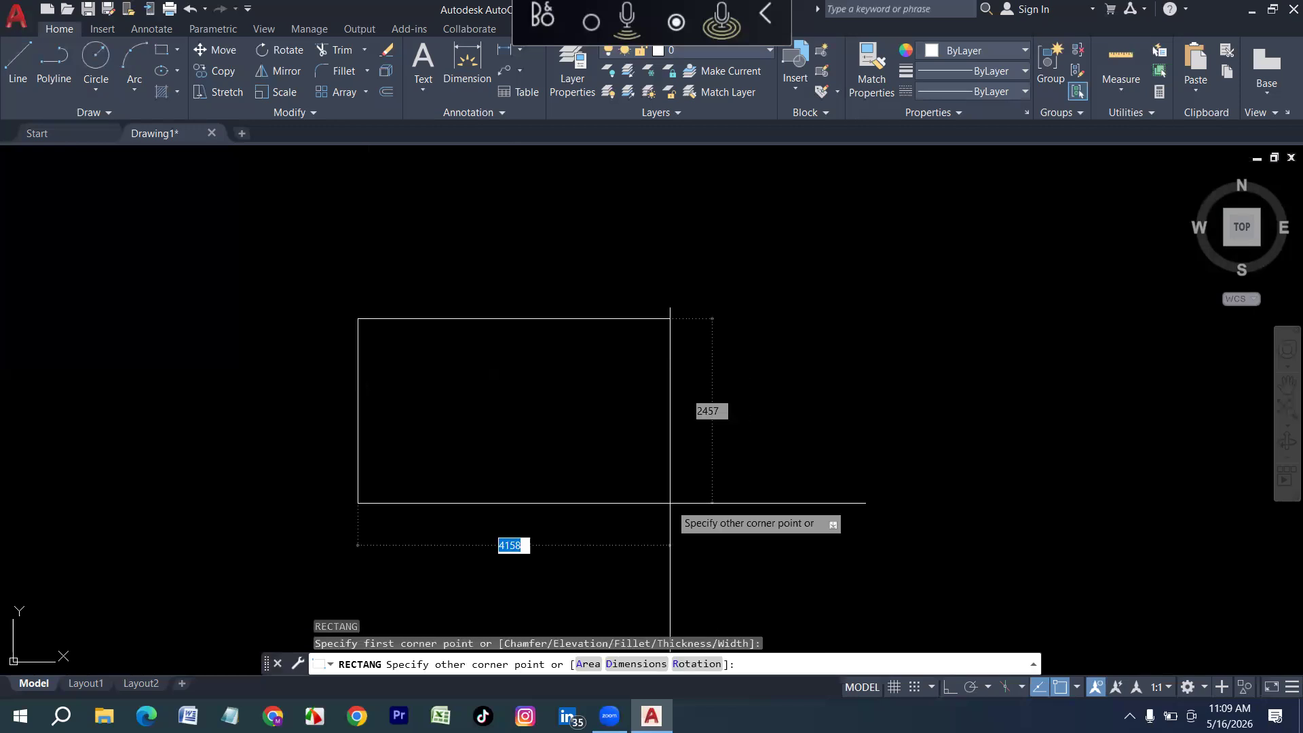
text(300)
key(Tab)
text(400)
key(Return)
scroll(367, 272, up, 5)
scroll(449, 259, up, 2)
scroll(449, 258, up, 2)
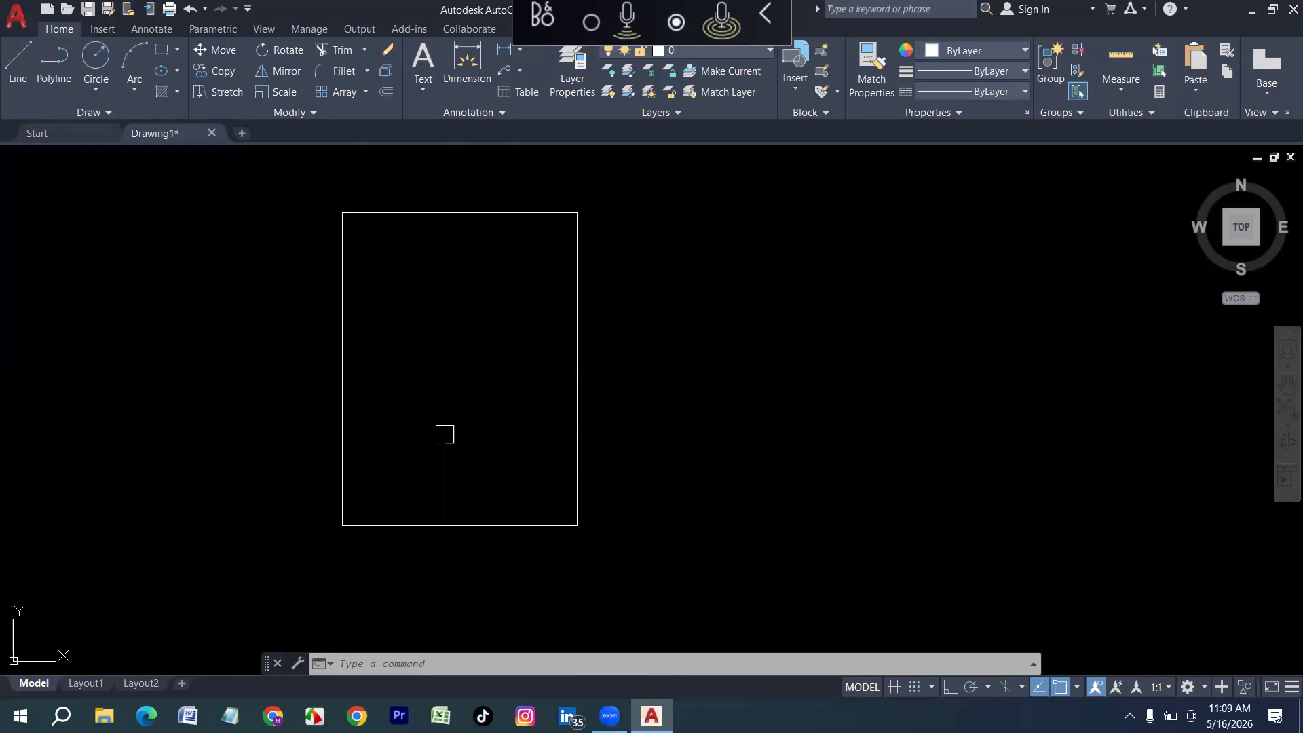
text(DlI)
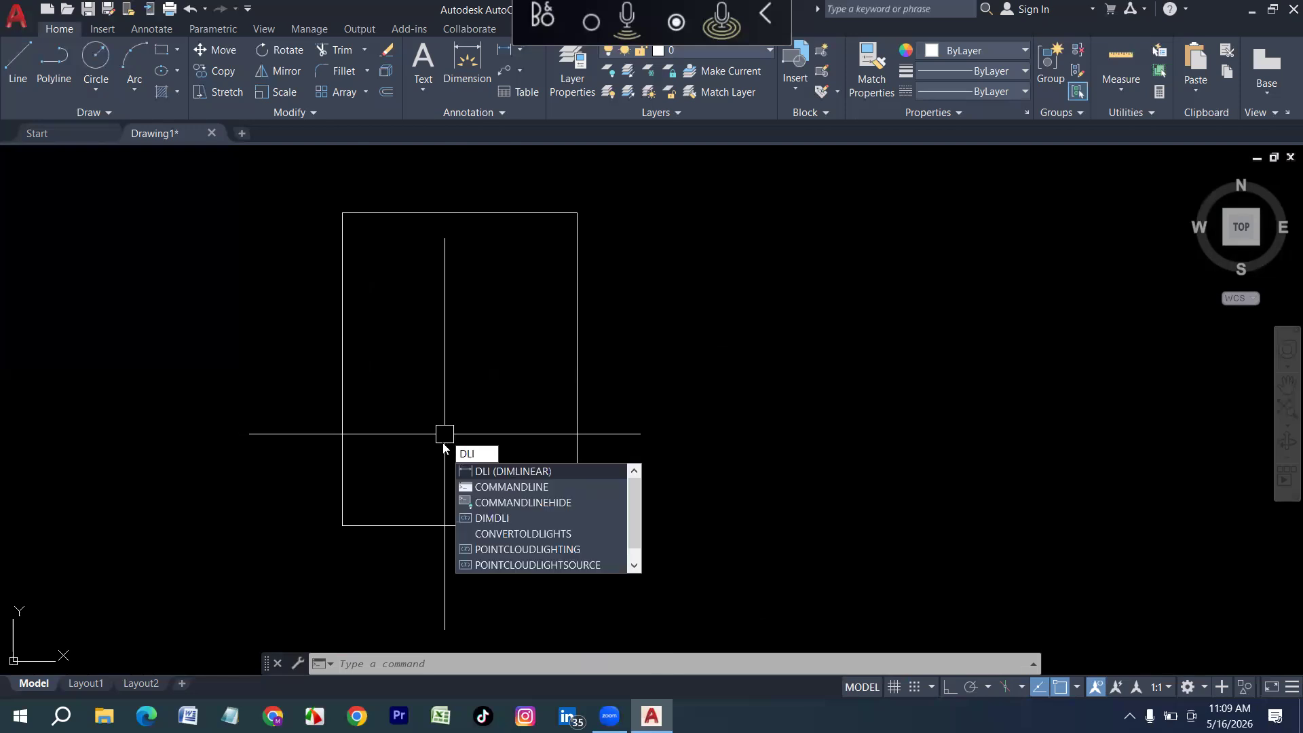
Add linear dimensions of 300mm across the rectangle's top and 400mm down its right side
key(Return)
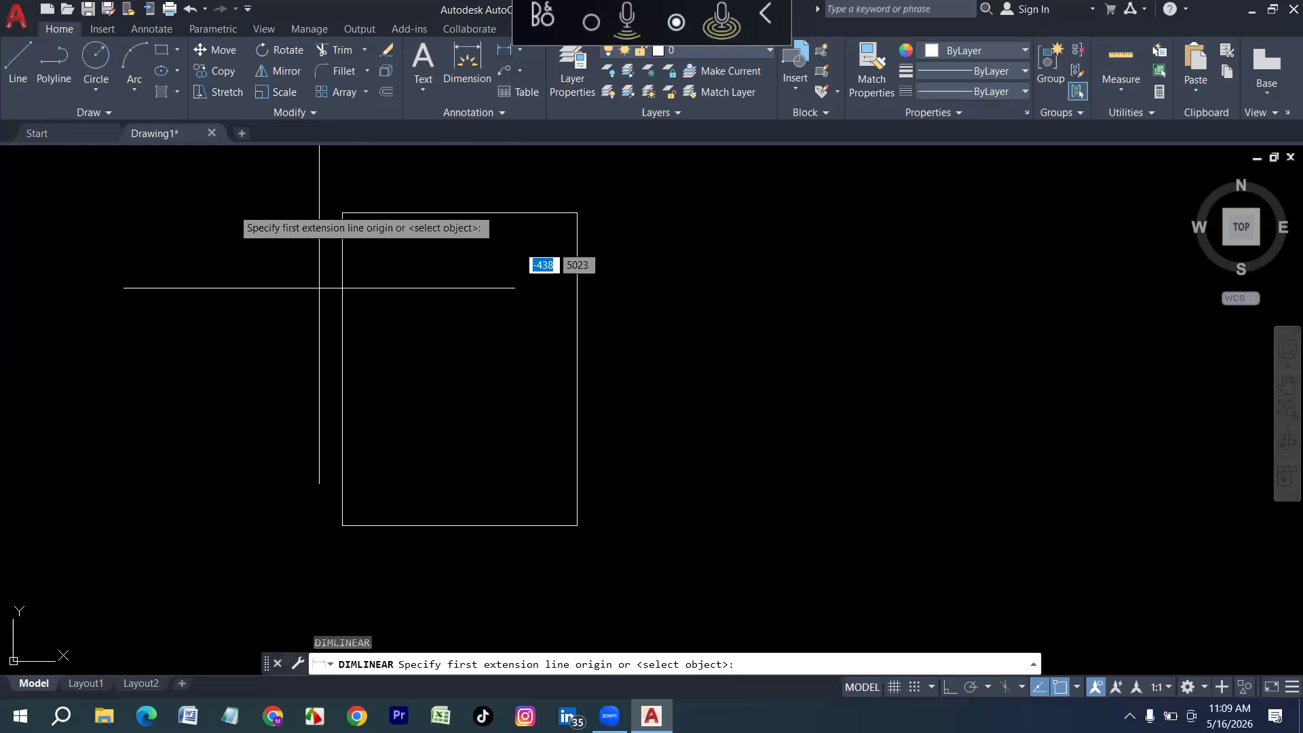
click(341, 214)
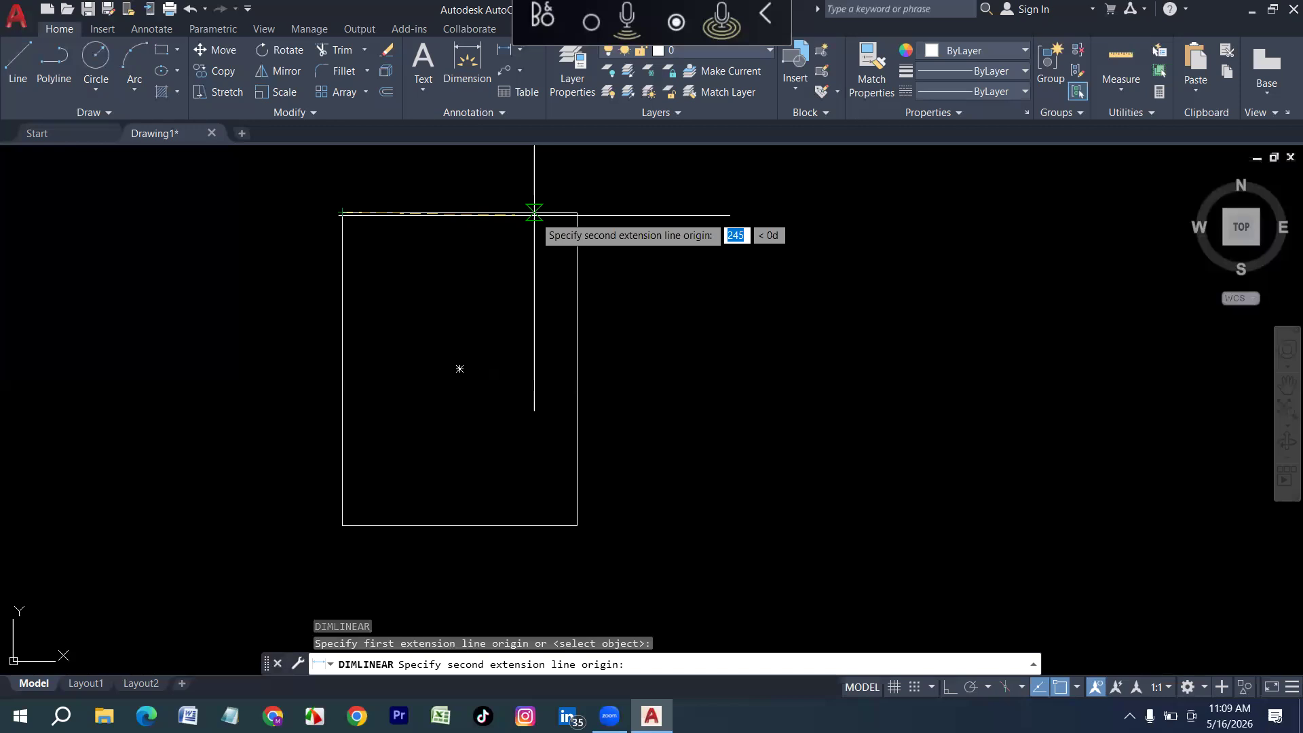
click(577, 213)
click(567, 170)
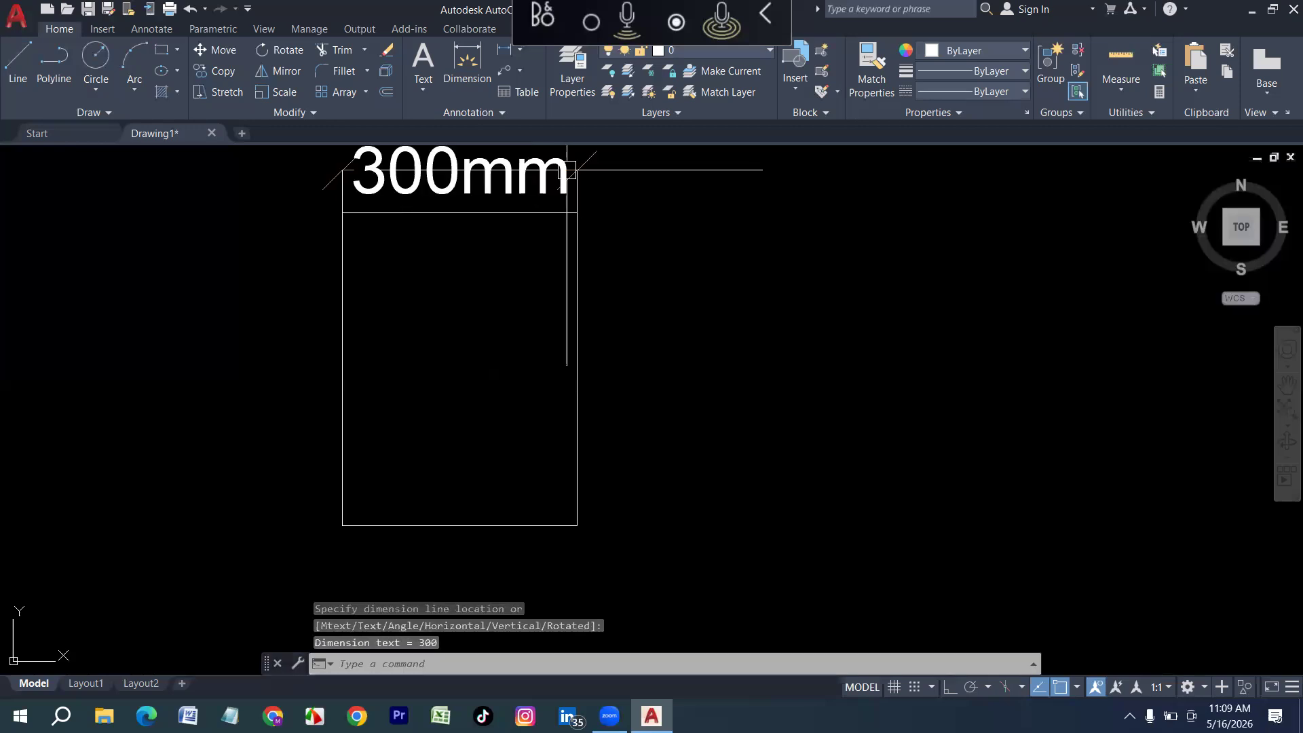
key(Return)
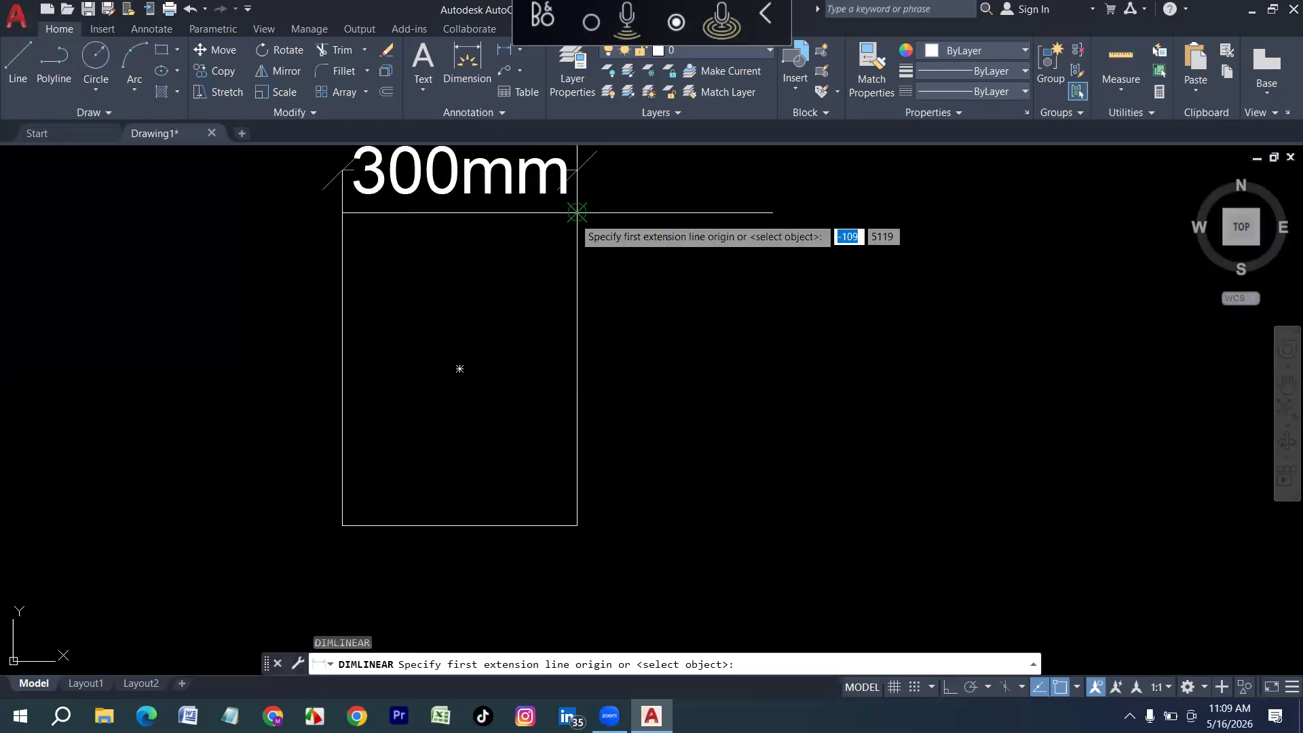
click(577, 212)
click(577, 525)
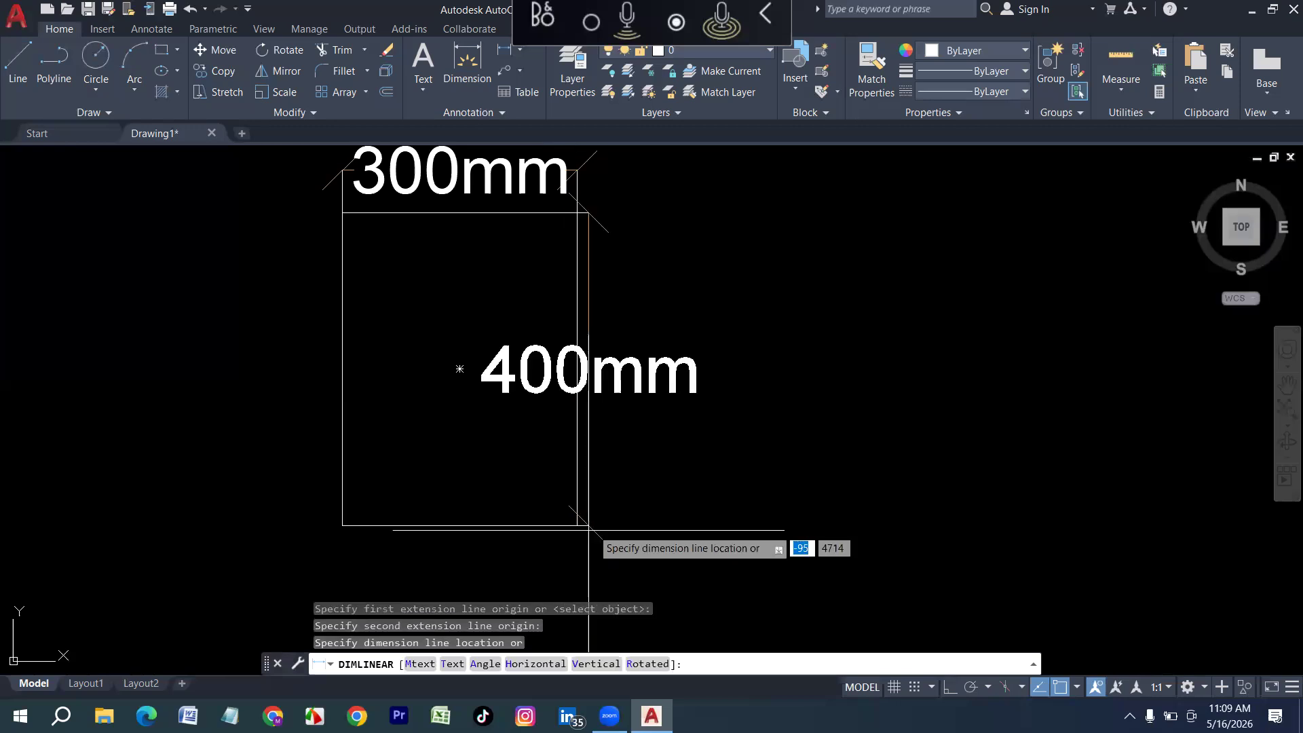
click(690, 505)
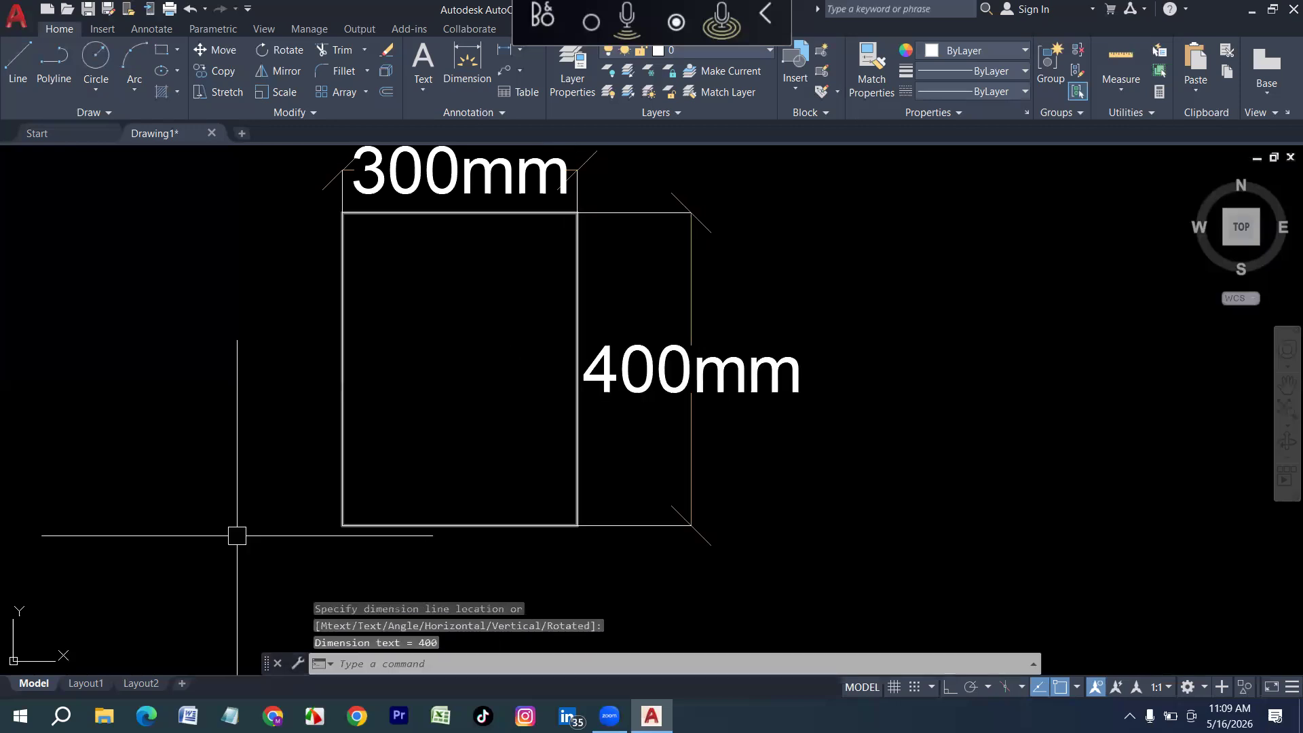
Open the Dimension Style Manager with the D command
key(Escape)
scroll(285, 473, down, 2)
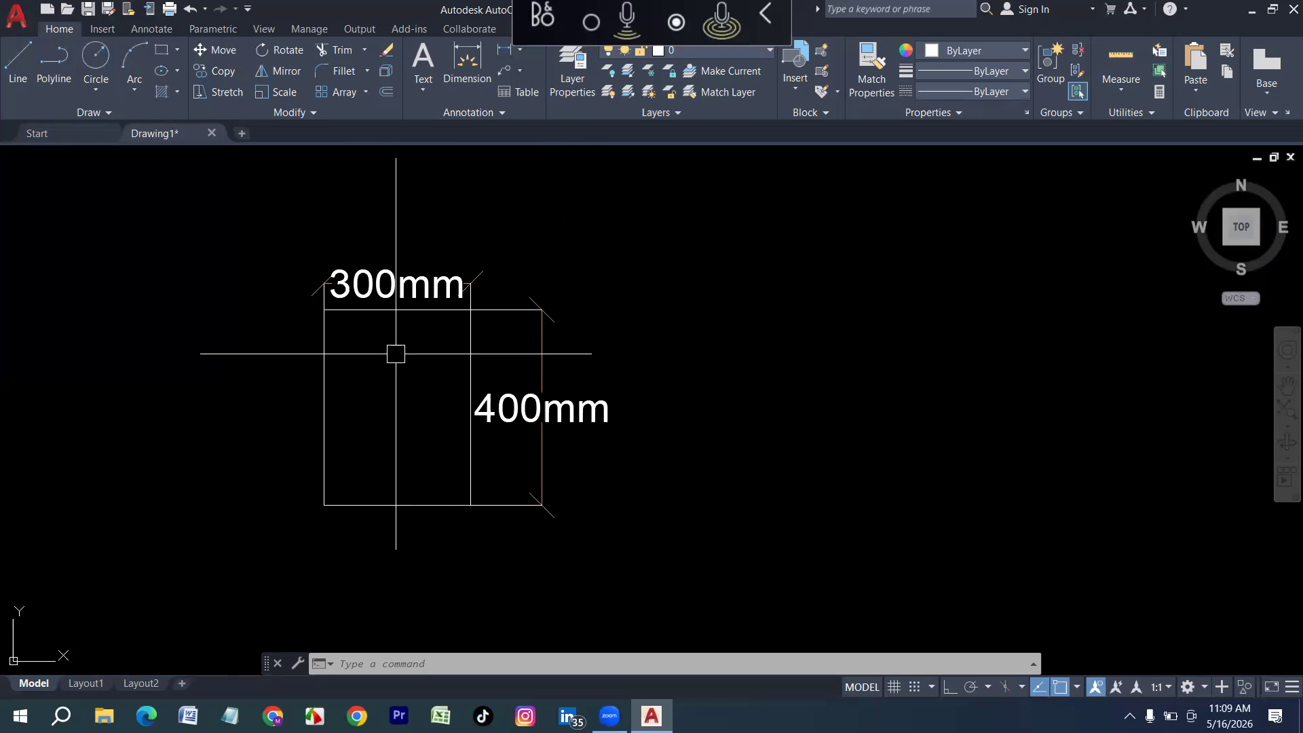
key(Escape)
key(Escape)
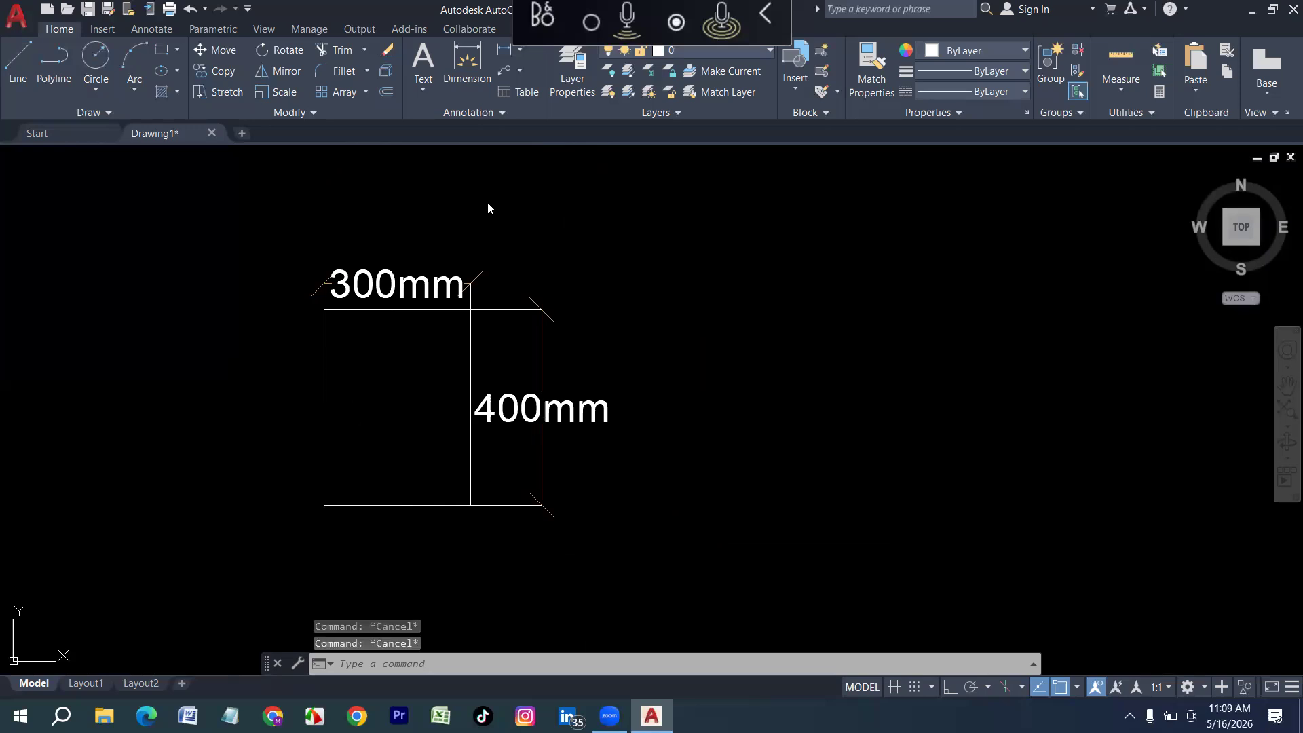
text(d)
key(Return)
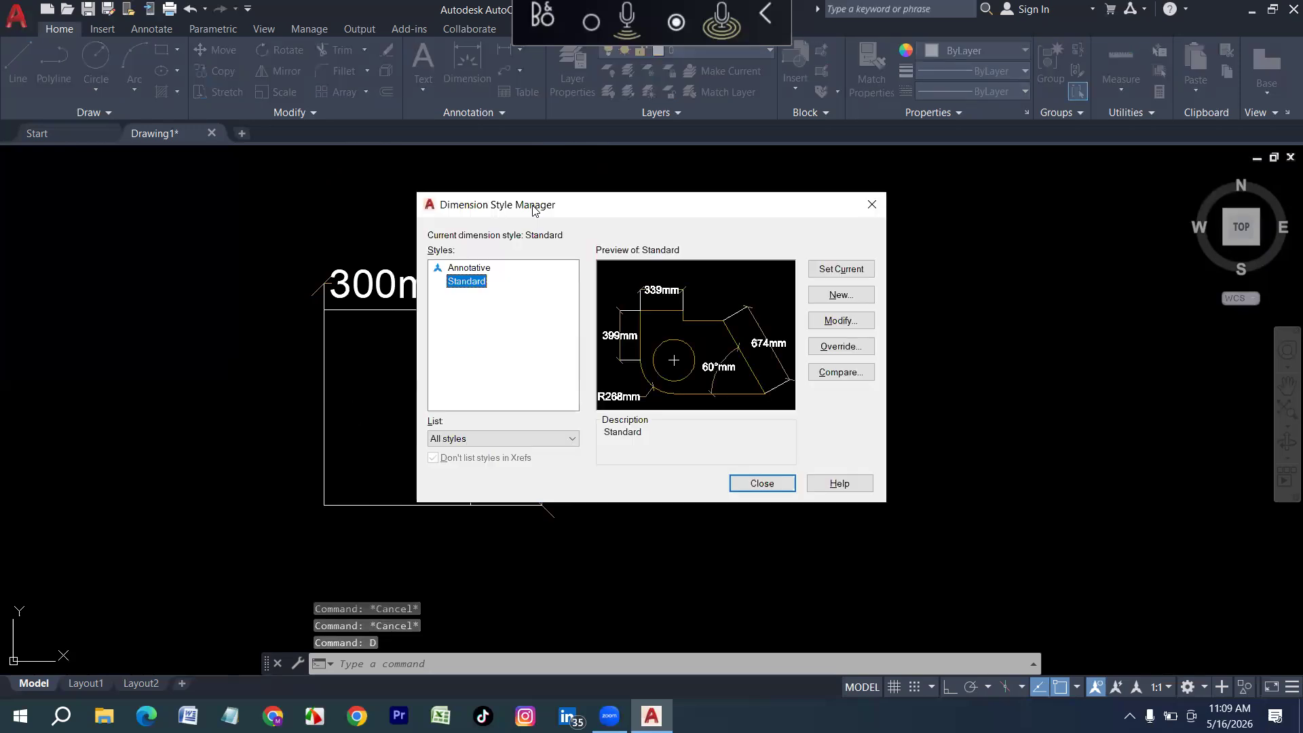
click(621, 323)
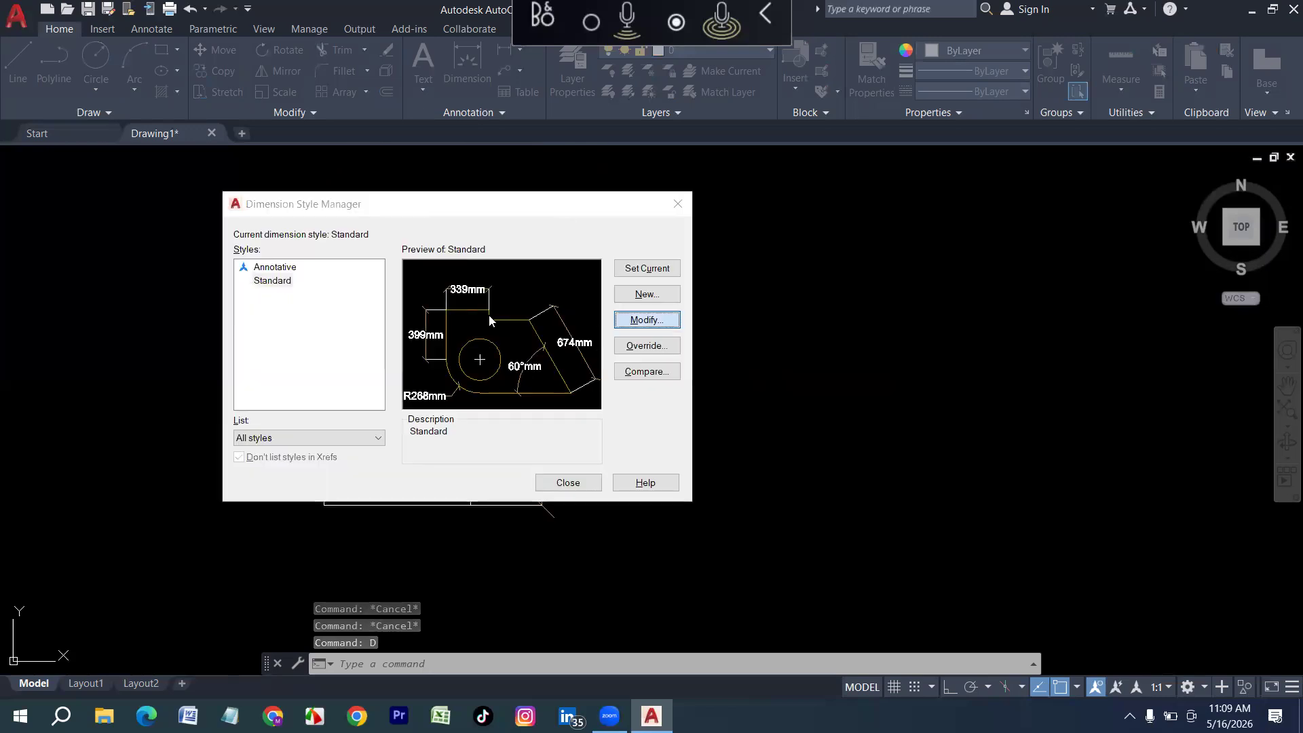
drag(419, 293, 262, 304)
text(20)
click(536, 548)
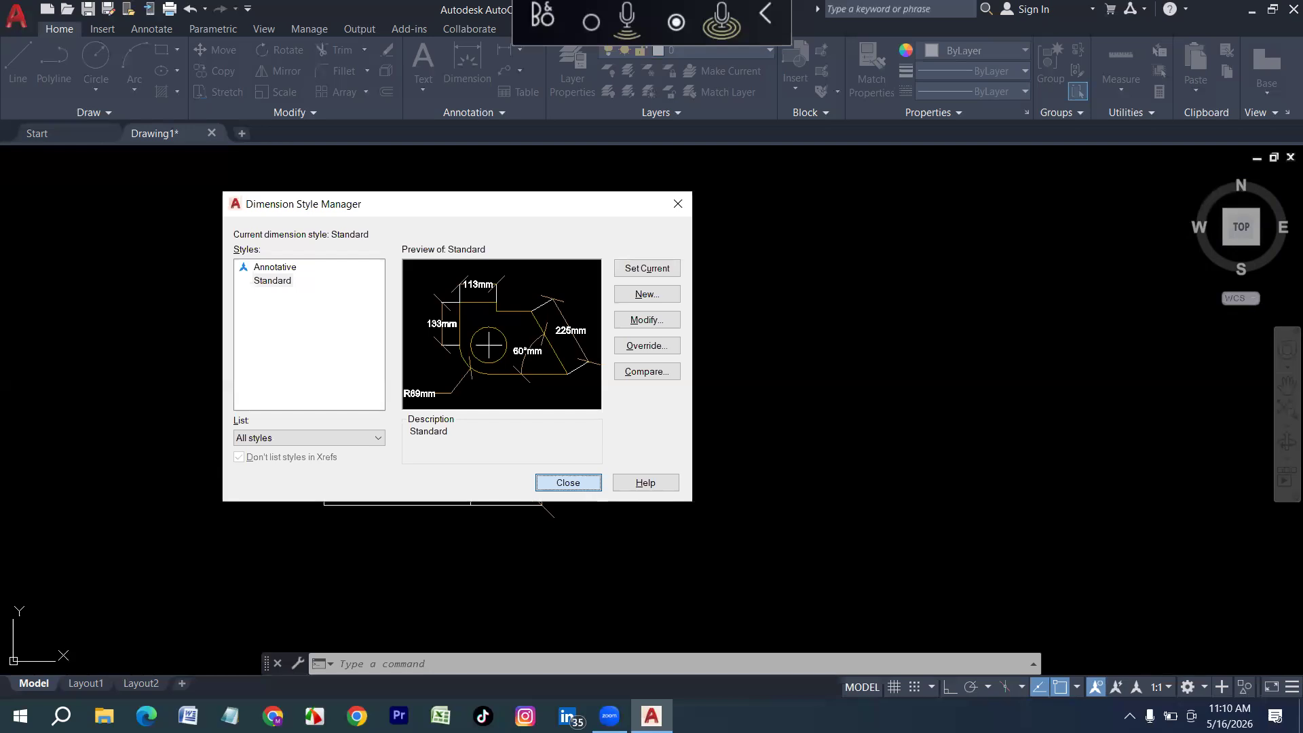
click(568, 483)
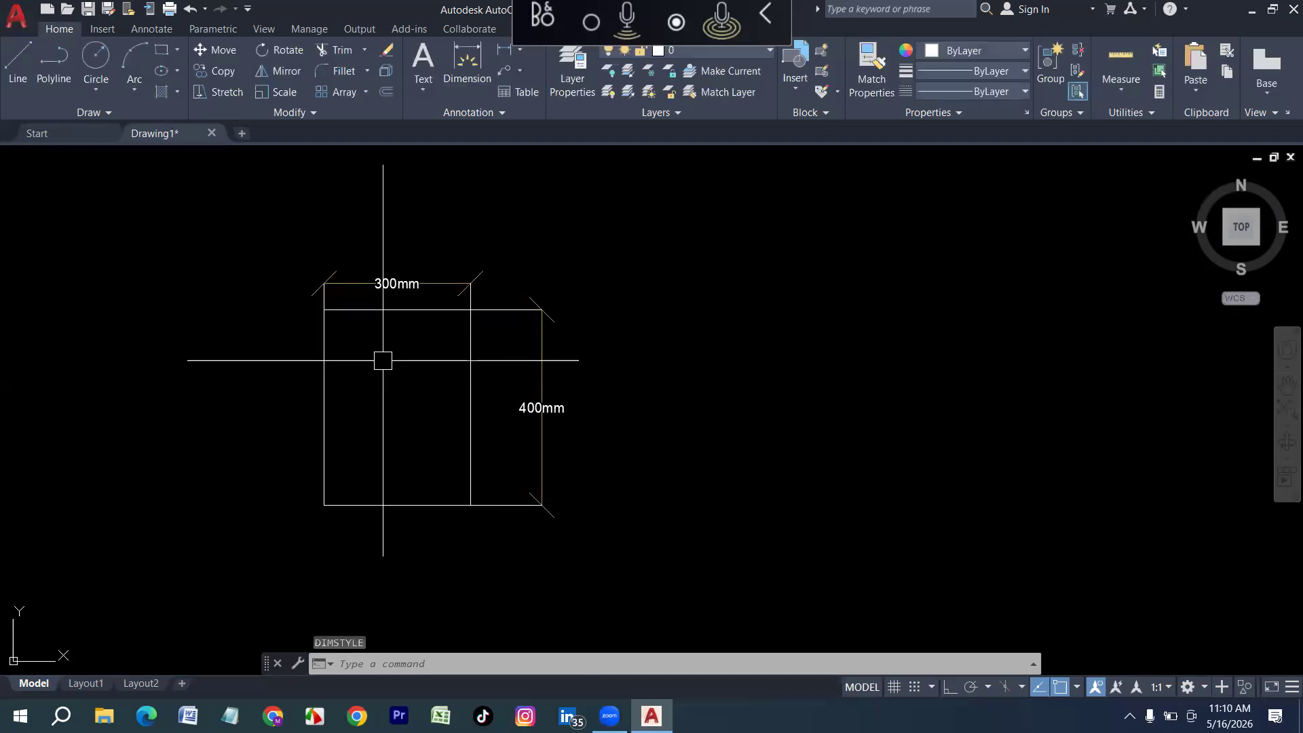
scroll(542, 378, up, 2)
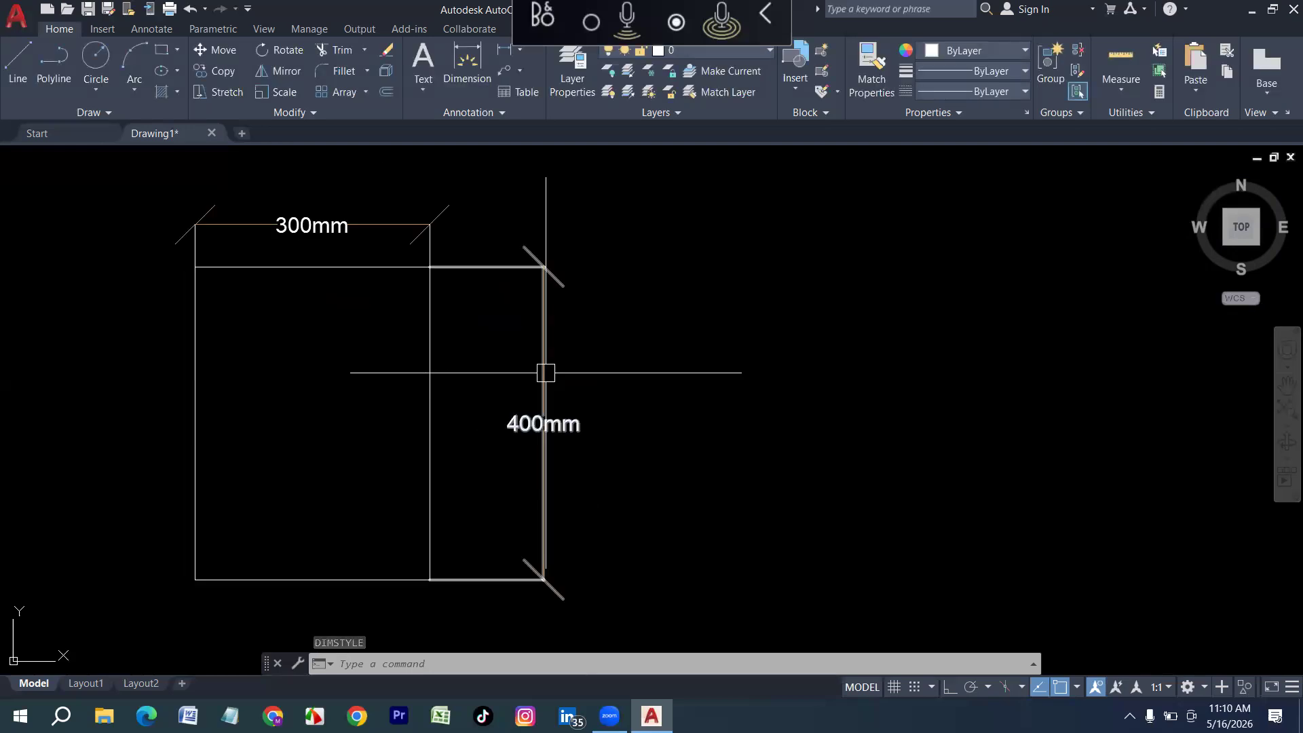
click(545, 372)
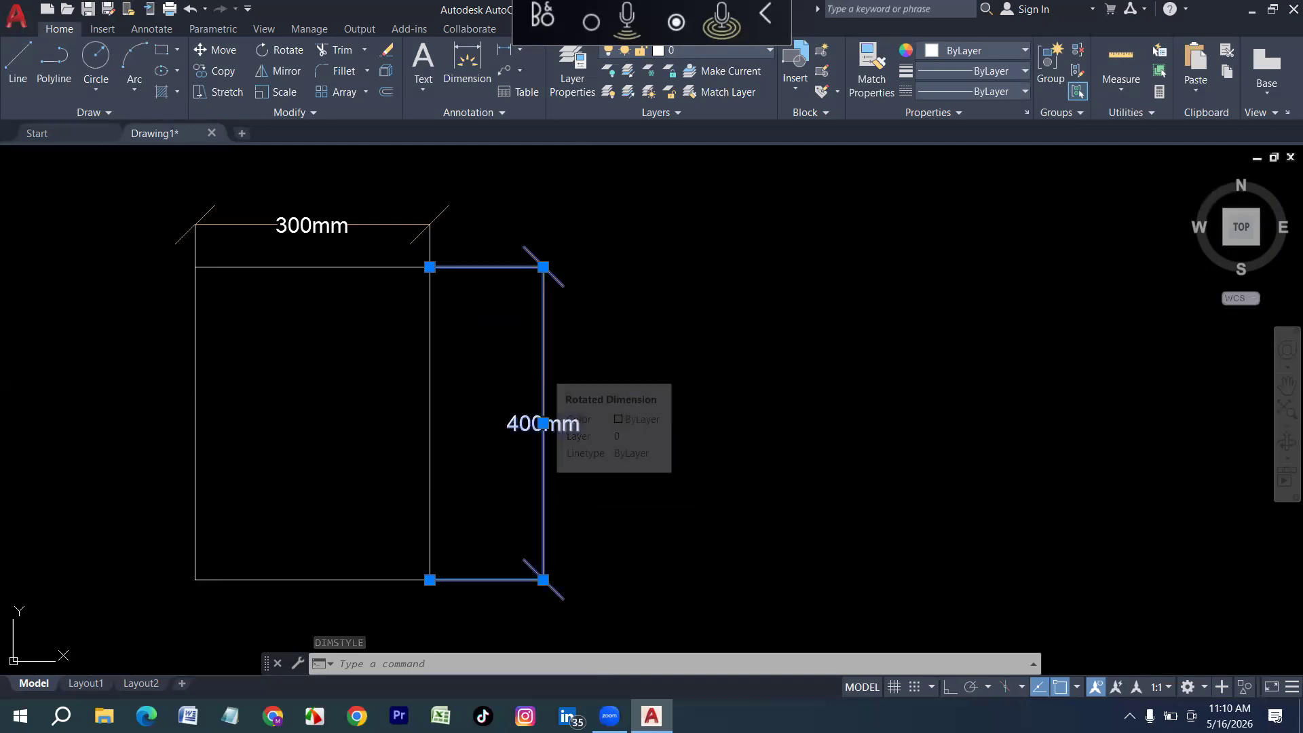
key(Escape)
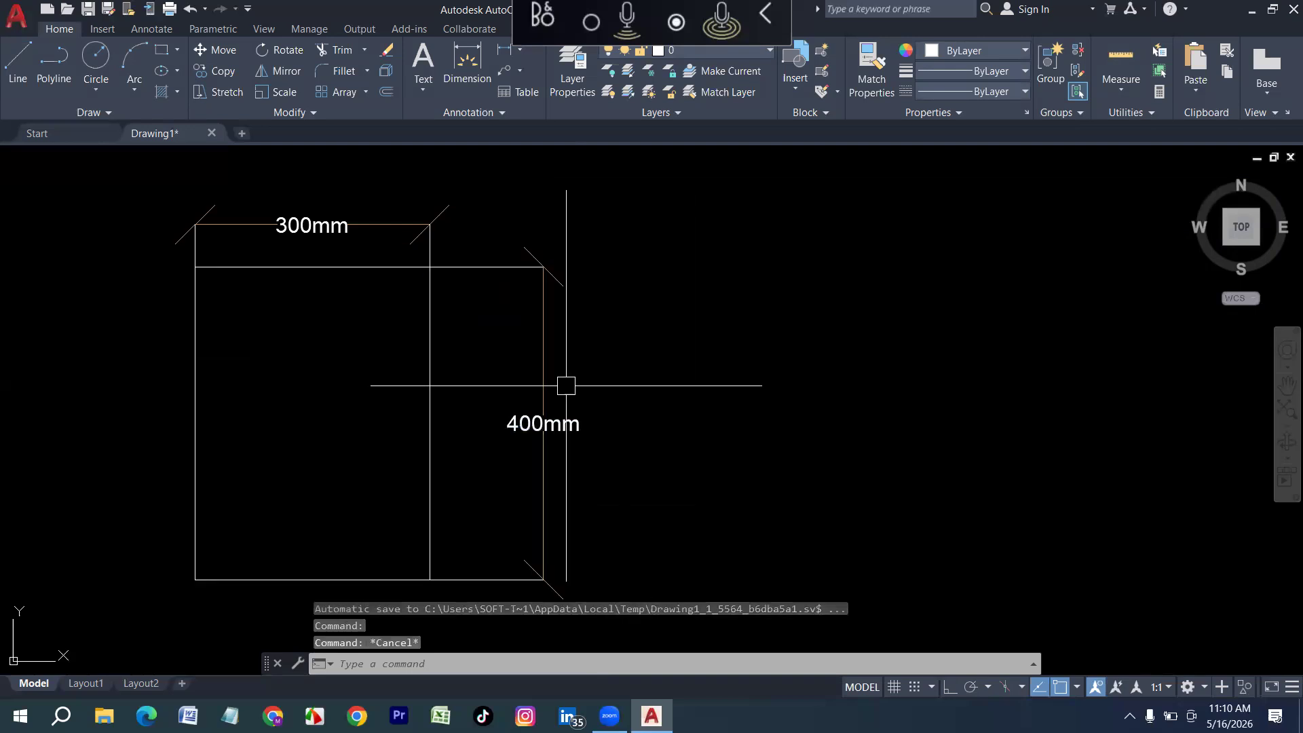
scroll(597, 350, down, 4)
scroll(241, 388, down, 2)
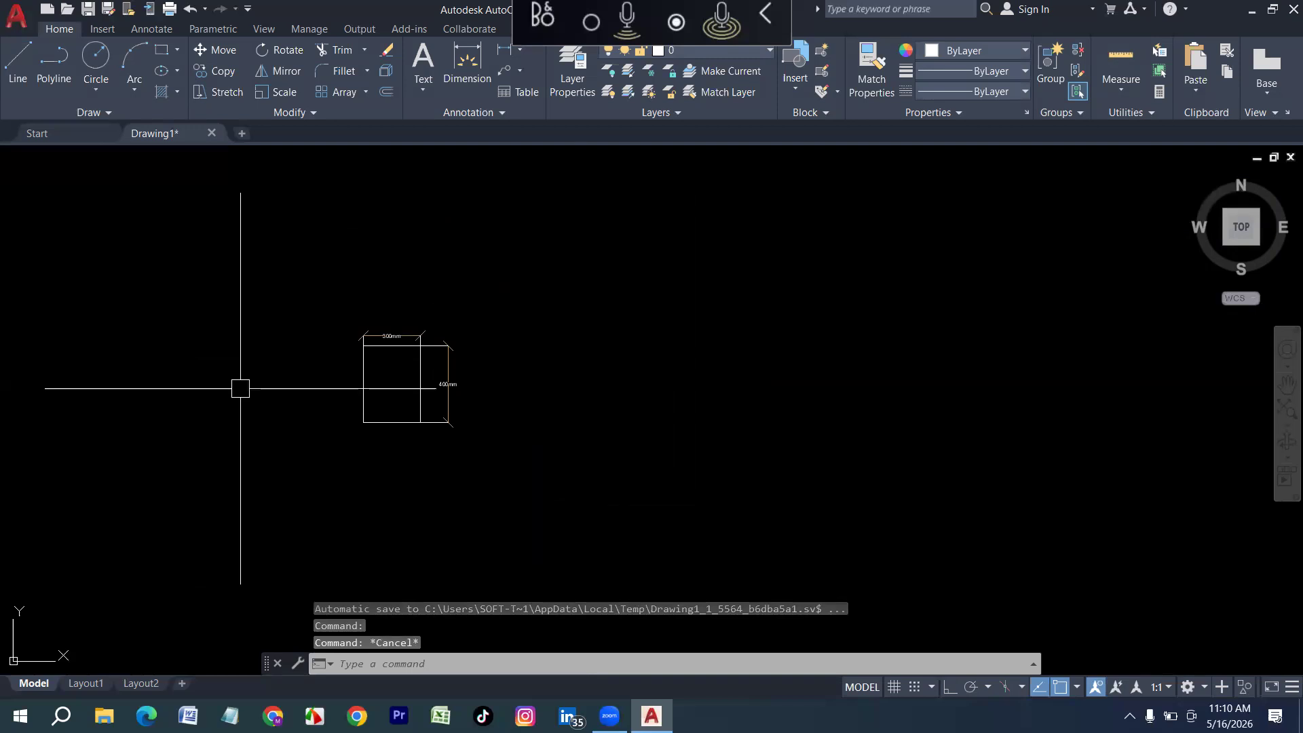
scroll(492, 367, up, 2)
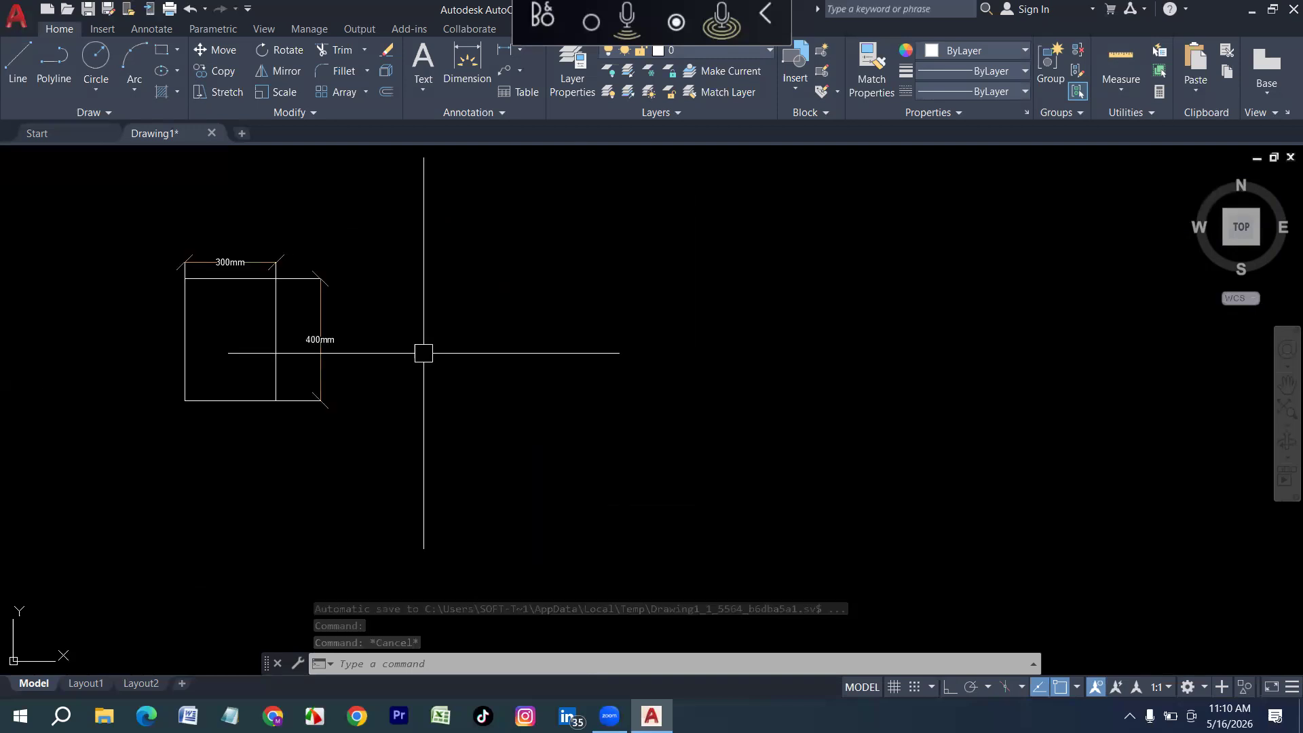
Start a line at the new square's first corner, right of the rectangle, with Ortho on
text(l)
key(Return)
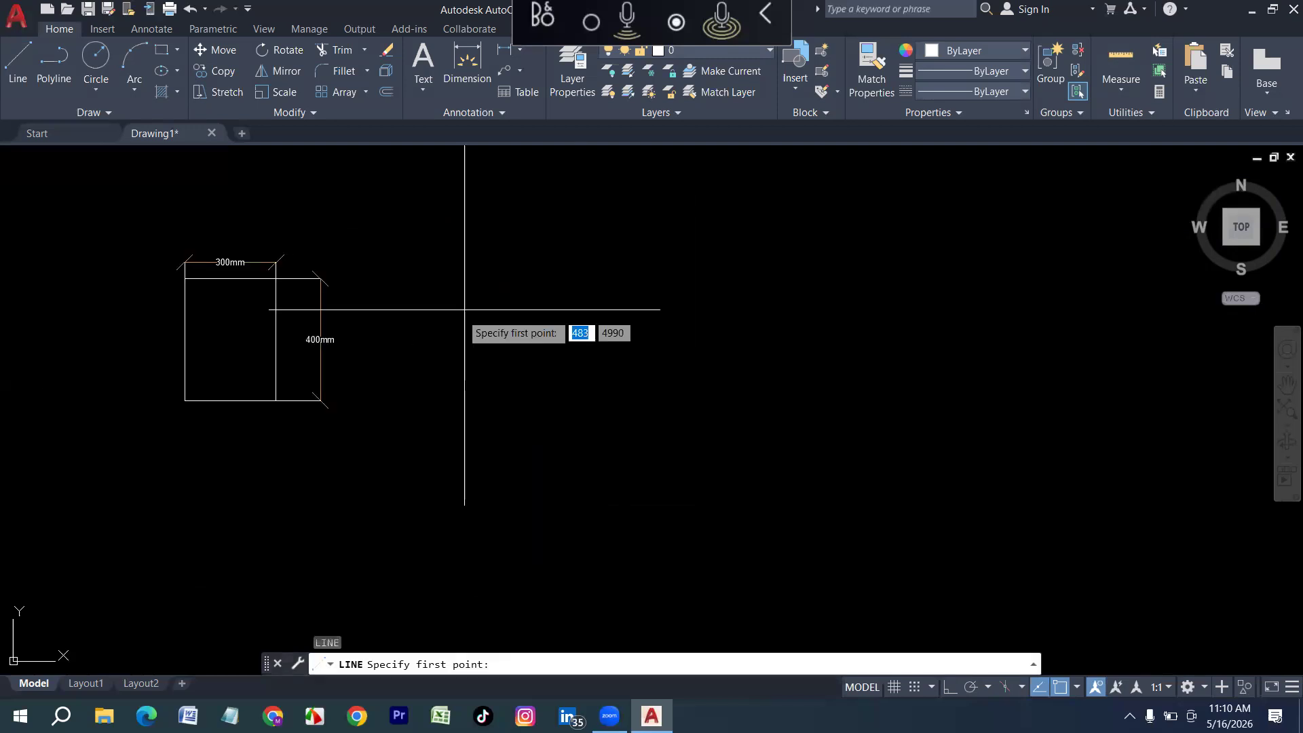
click(456, 287)
key(F8)
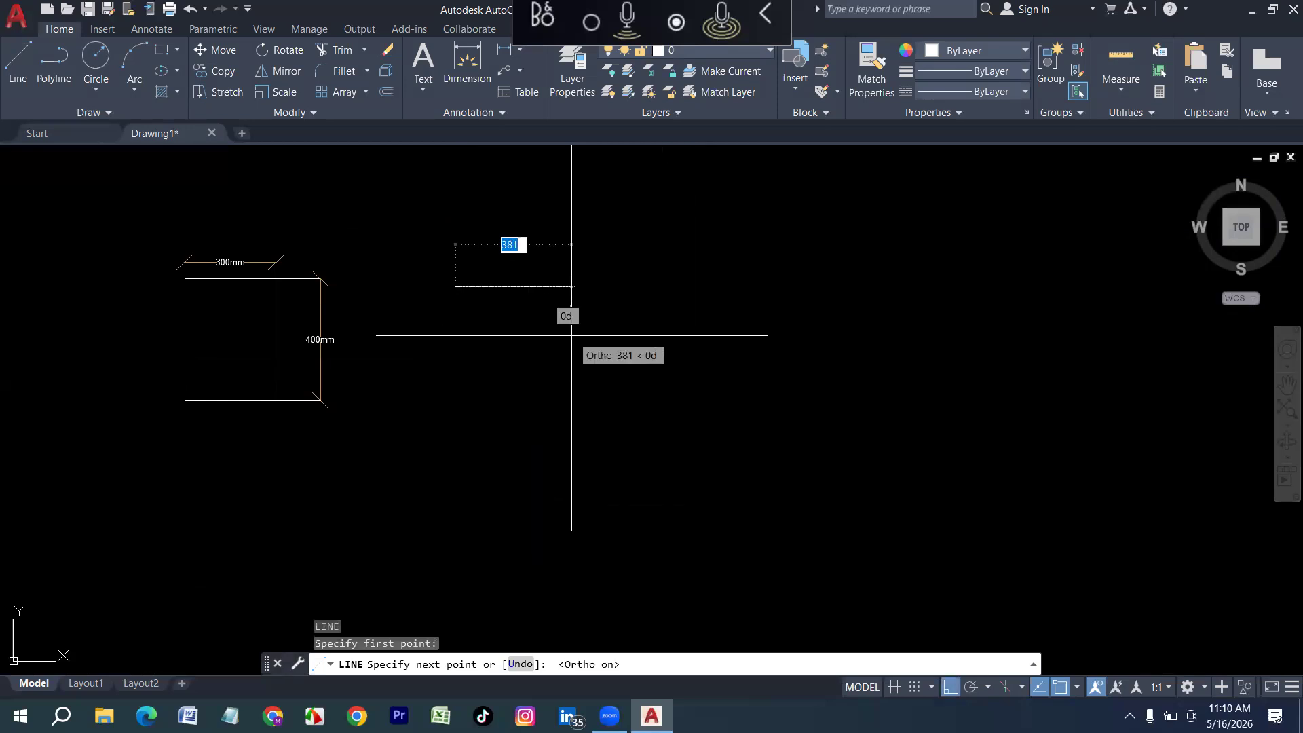
key(F8)
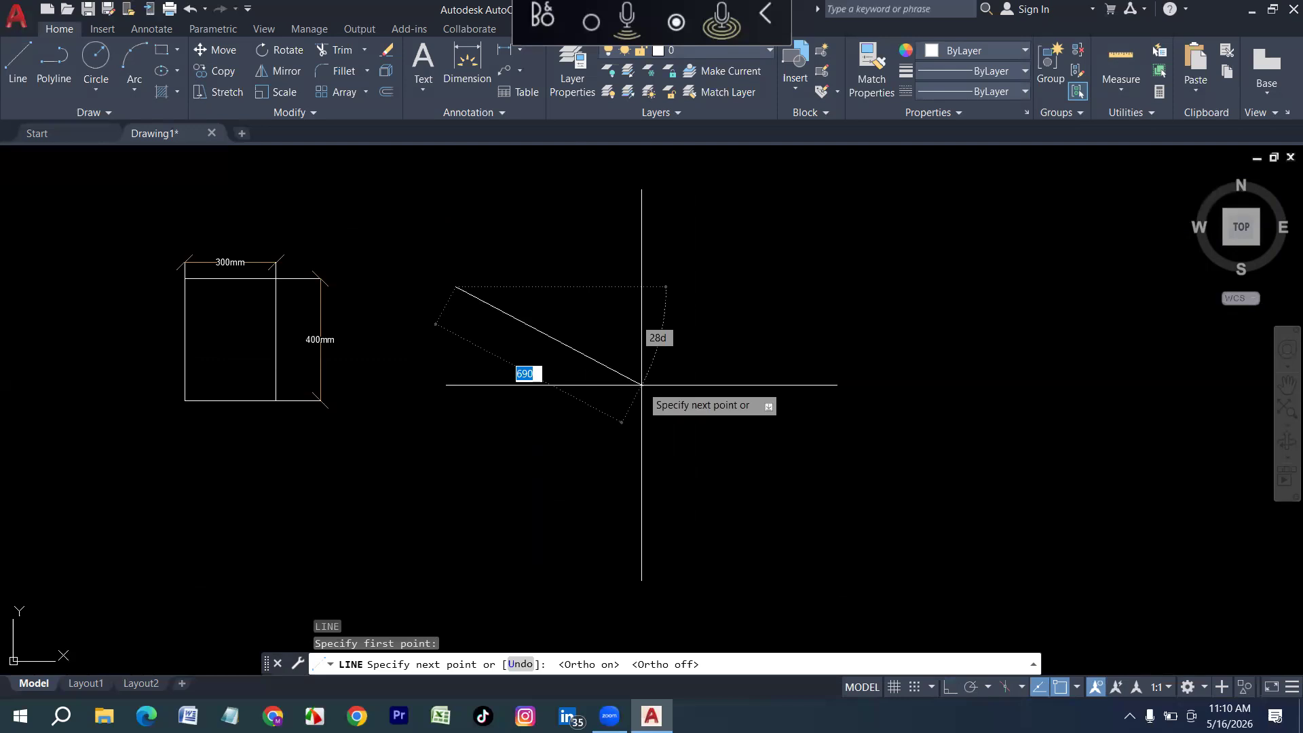
key(F8)
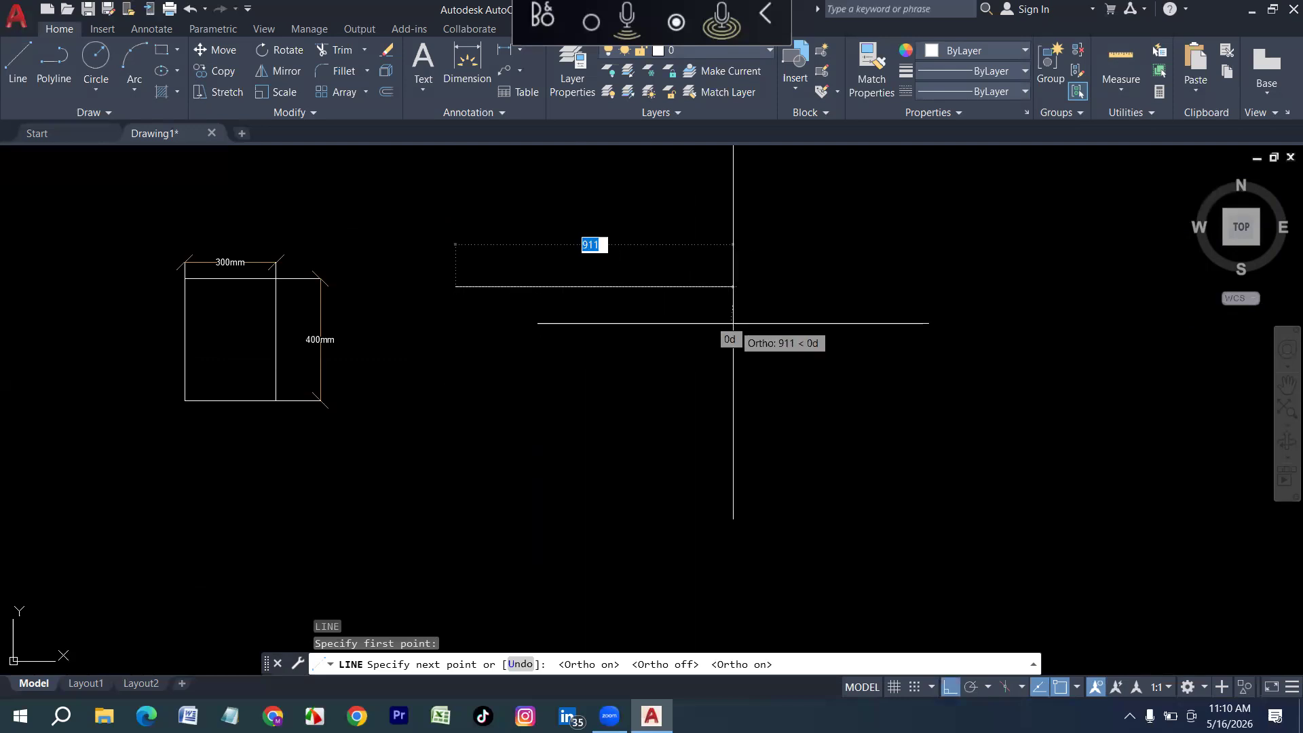
key(F8)
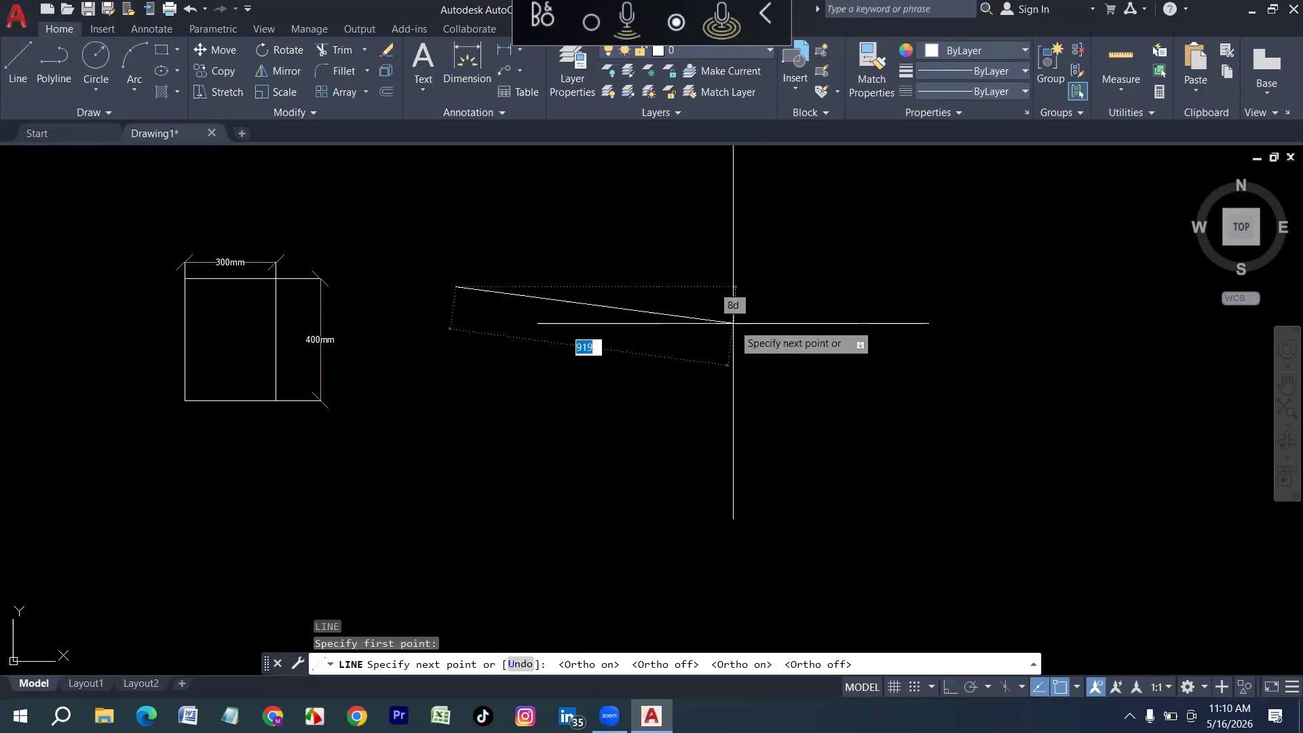
key(F8)
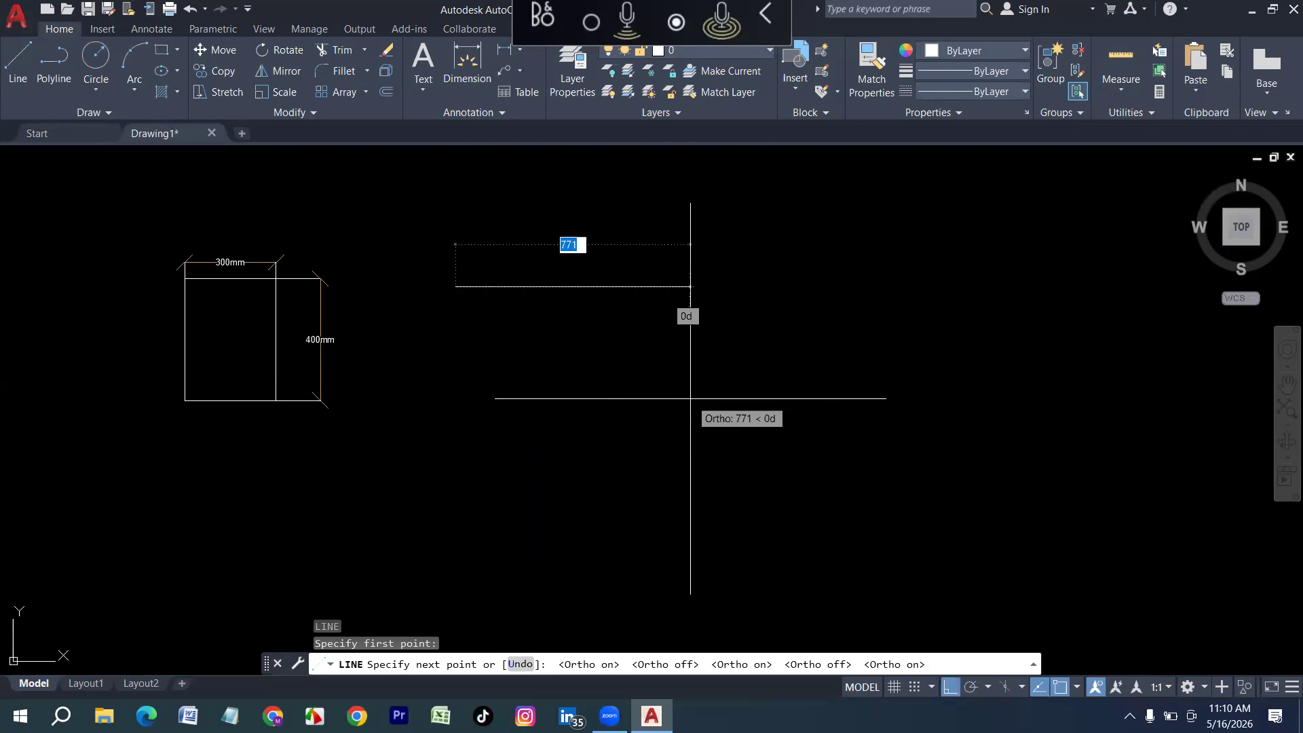
click(949, 690)
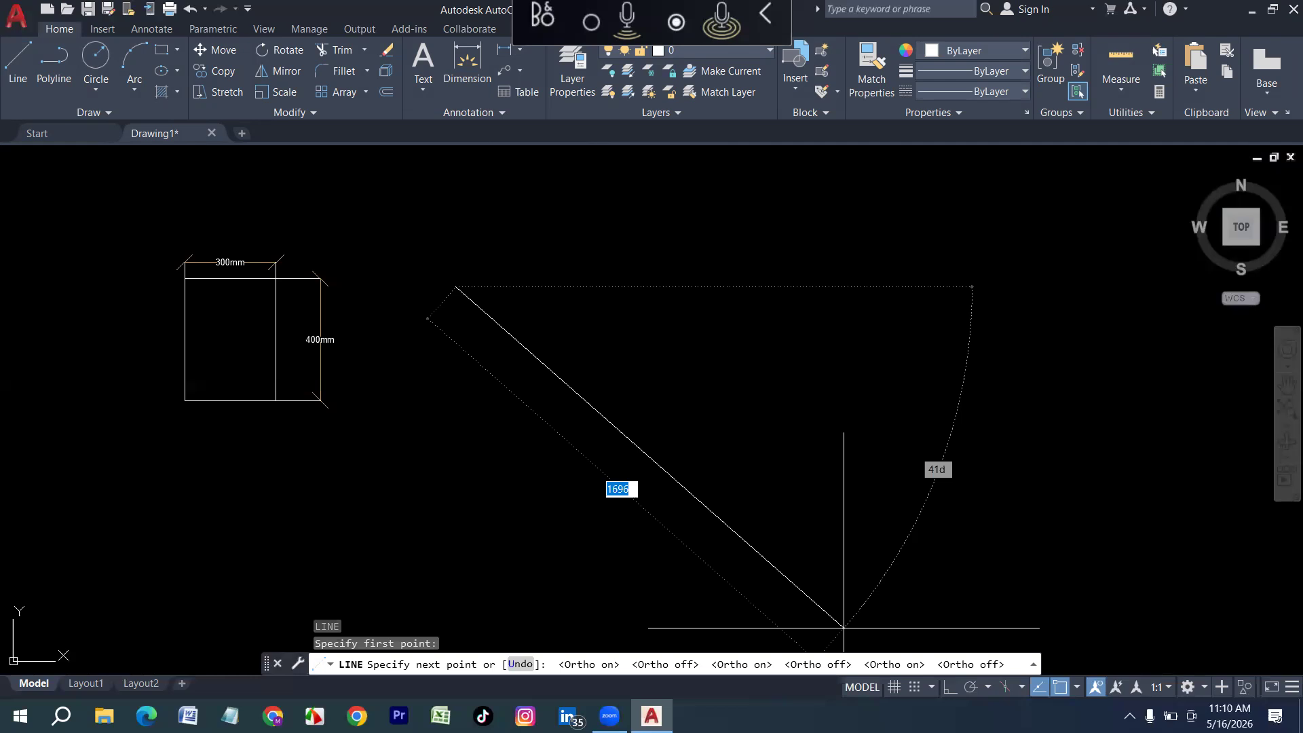
click(949, 689)
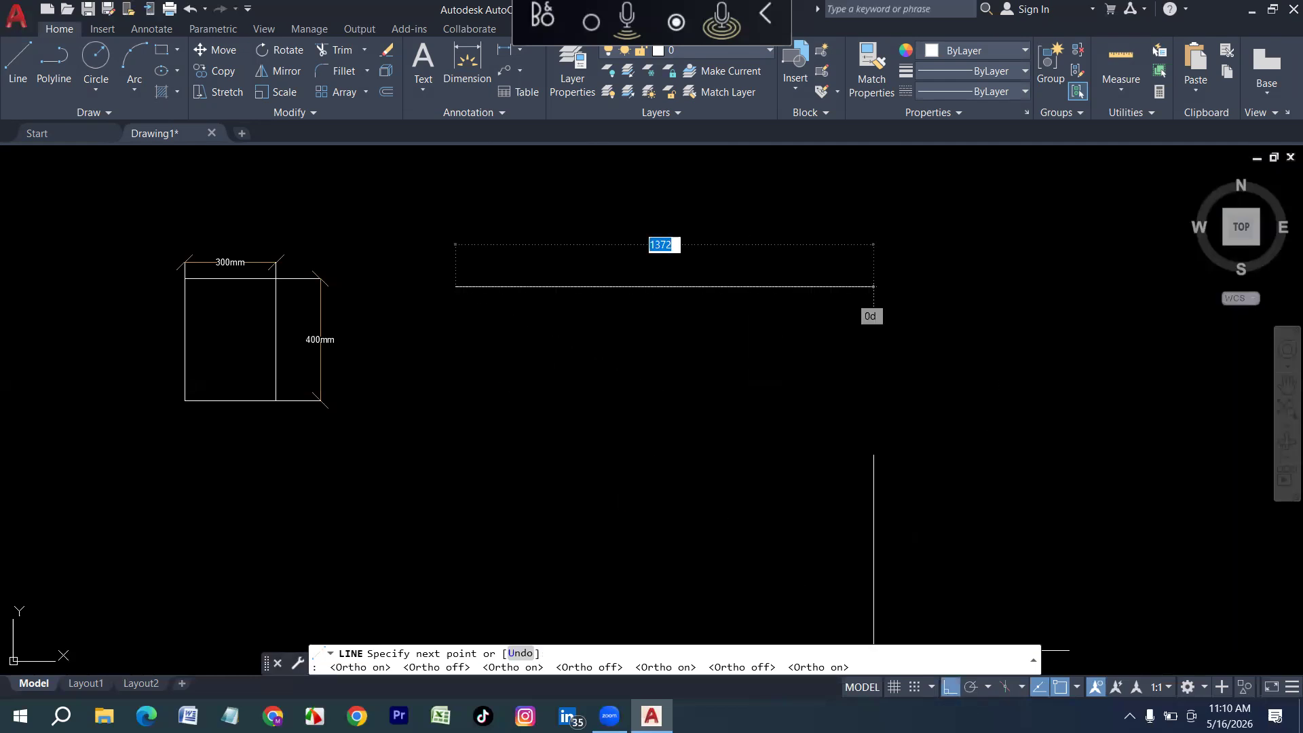
scroll(509, 444, down, 2)
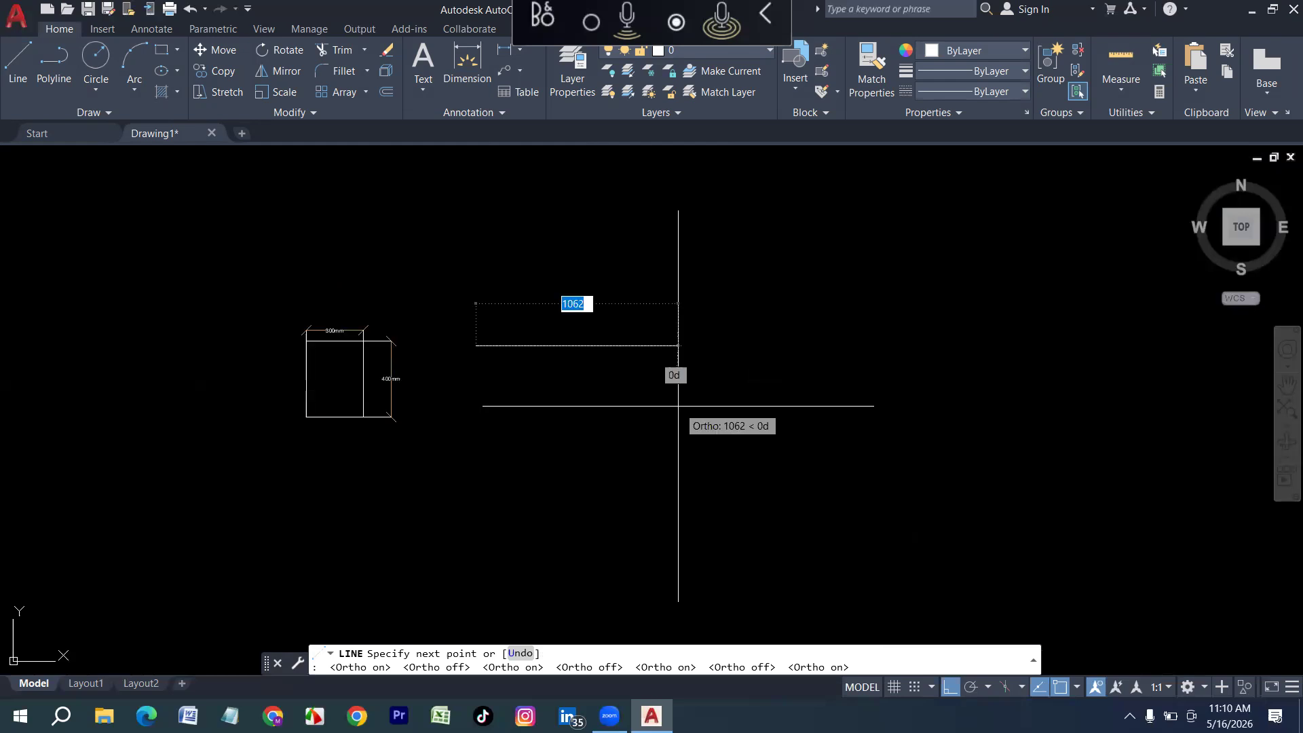
Draw three 500-long sides and close the lines into a square
text(500)
key(Return)
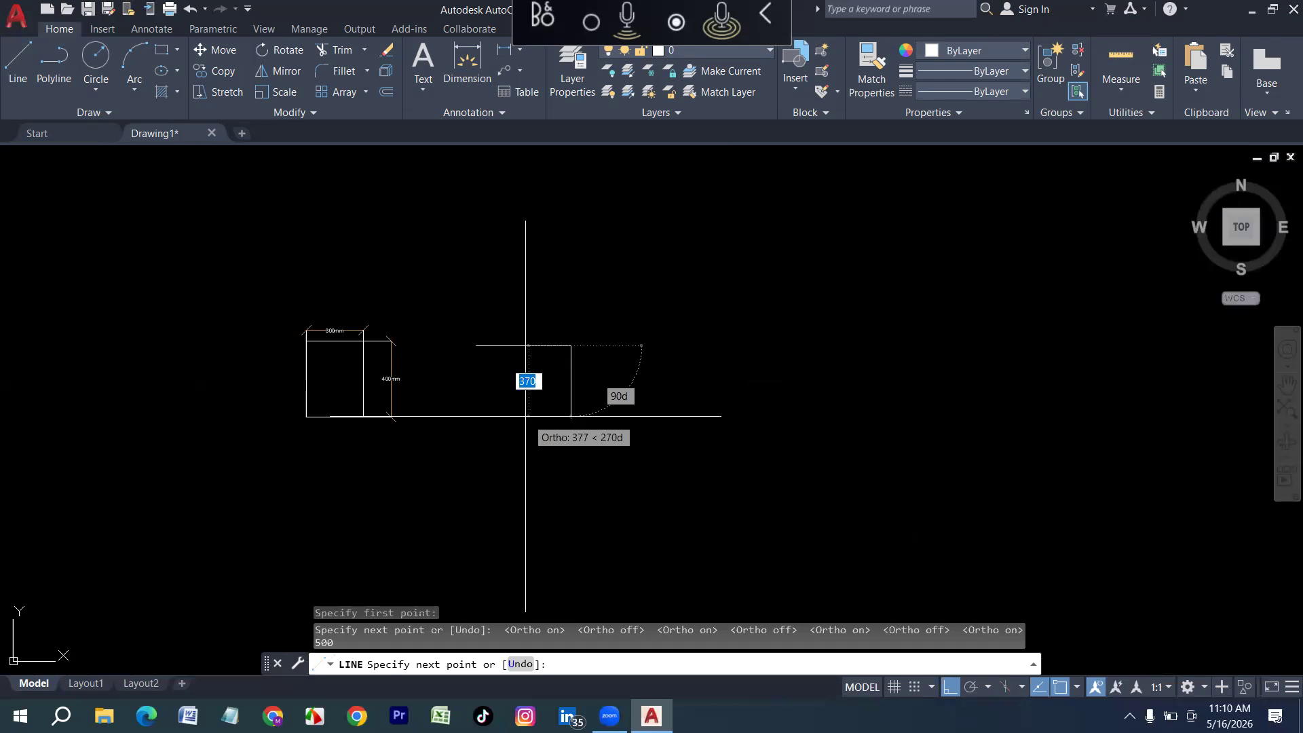
scroll(530, 414, up, 2)
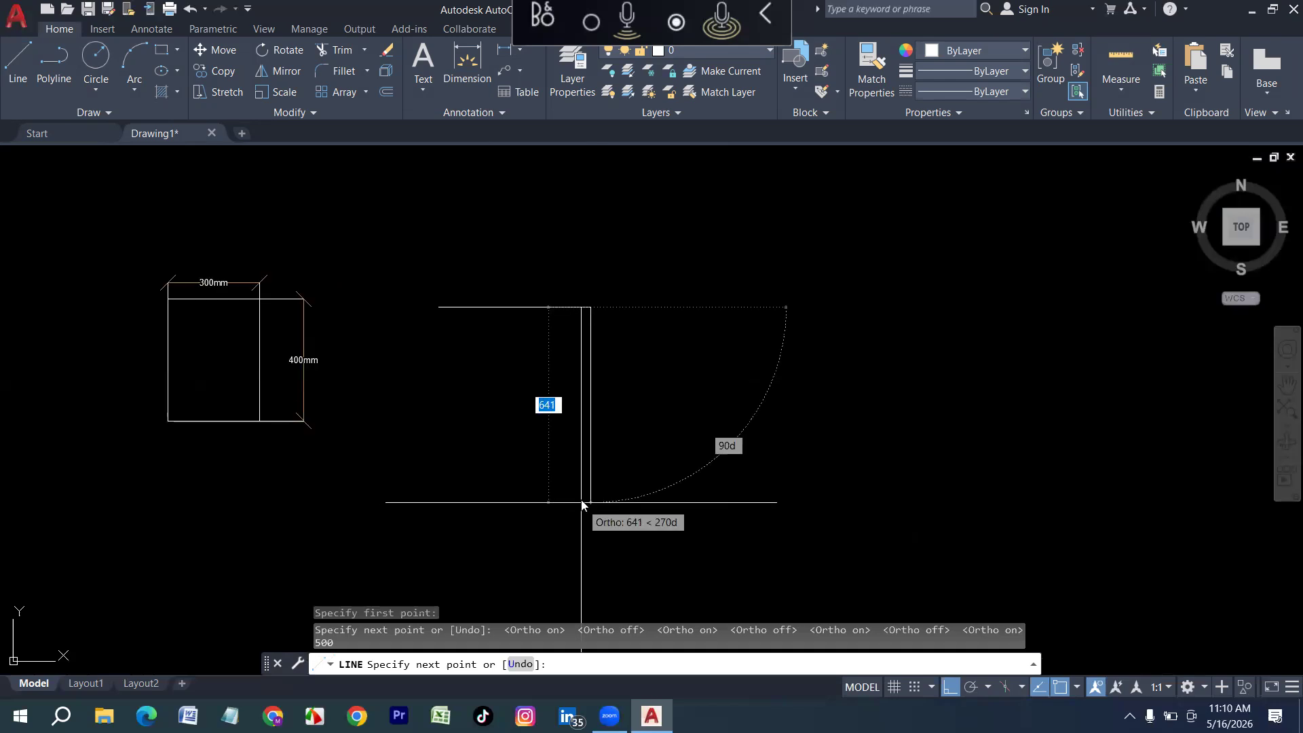
text(500)
key(Return)
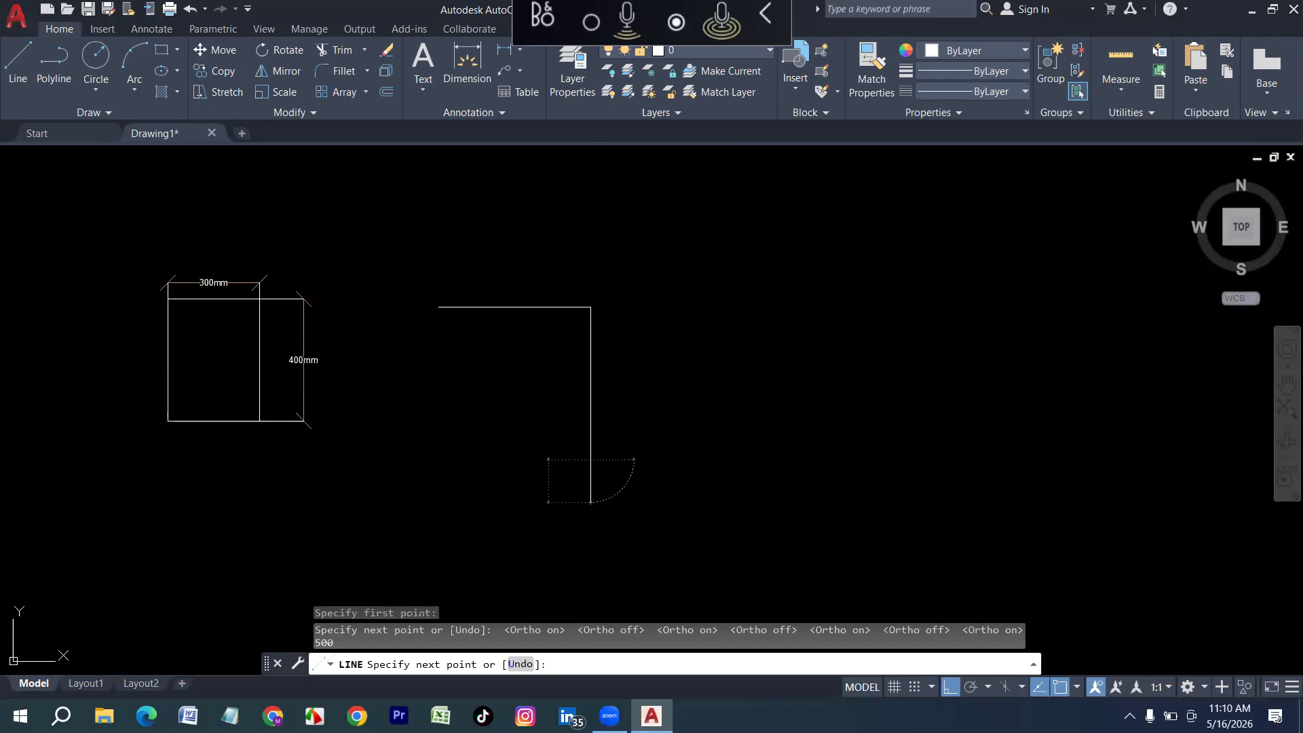
text(5)
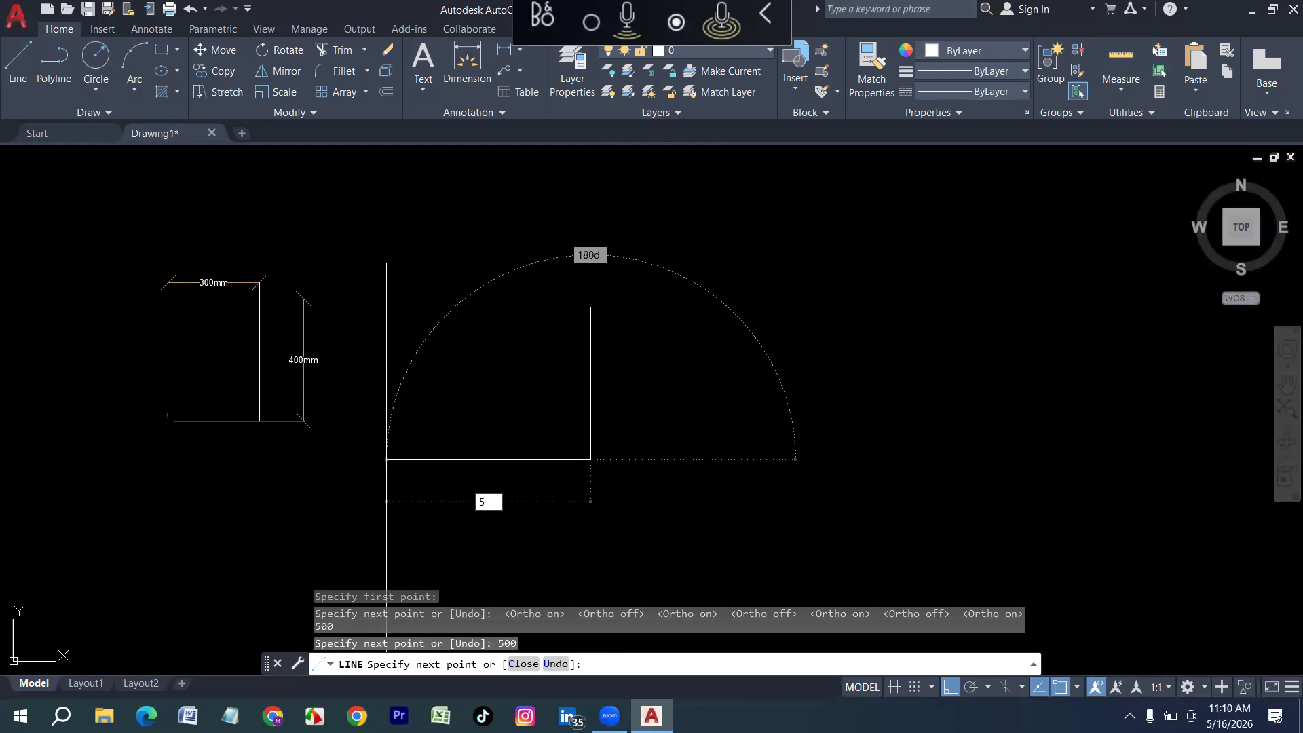
text(00)
key(Return)
text(500)
key(Return)
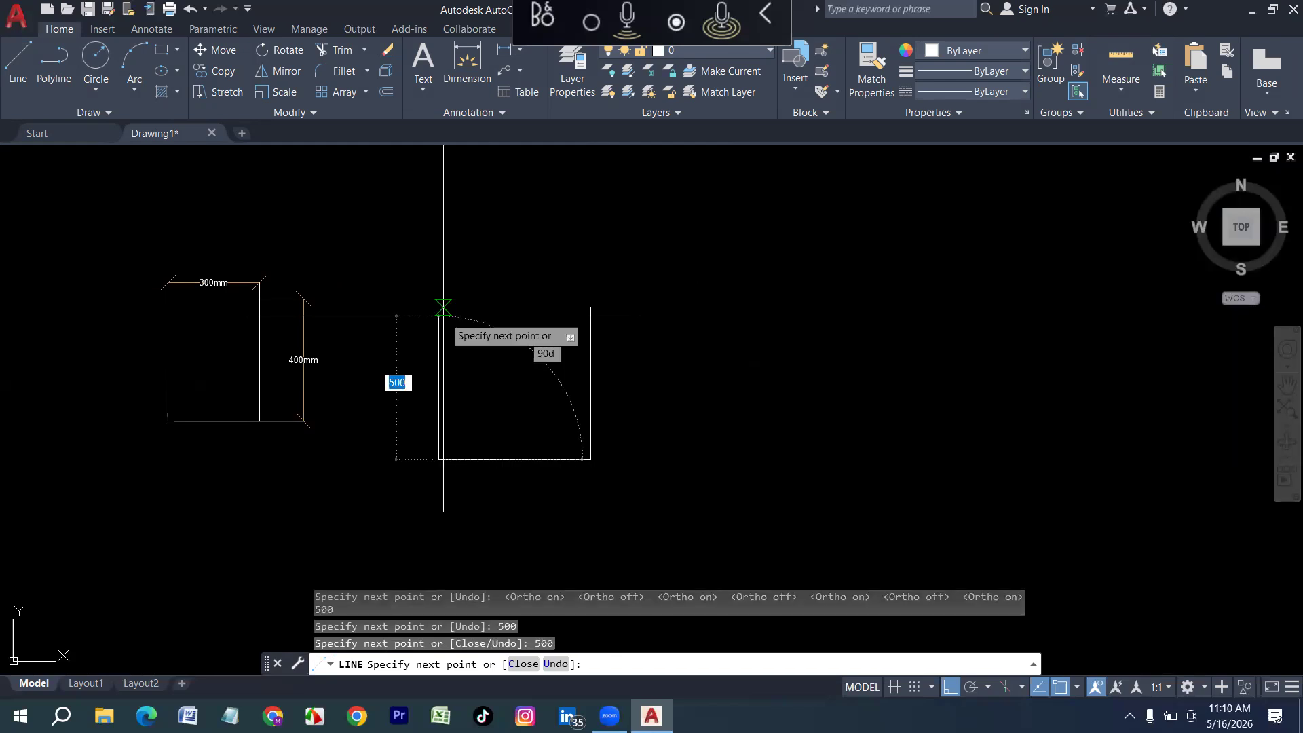
text(c)
key(Return)
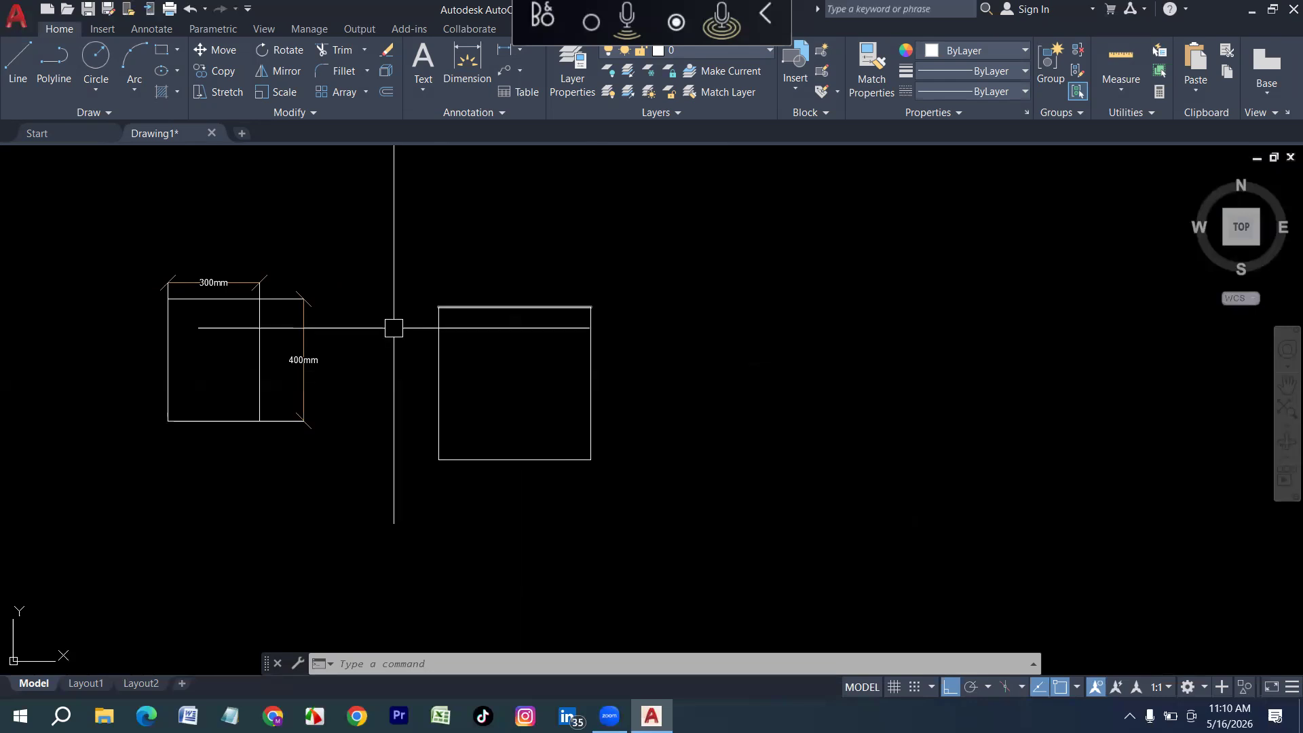
Dimension the square's top and right sides at 500mm
scroll(465, 396, up, 2)
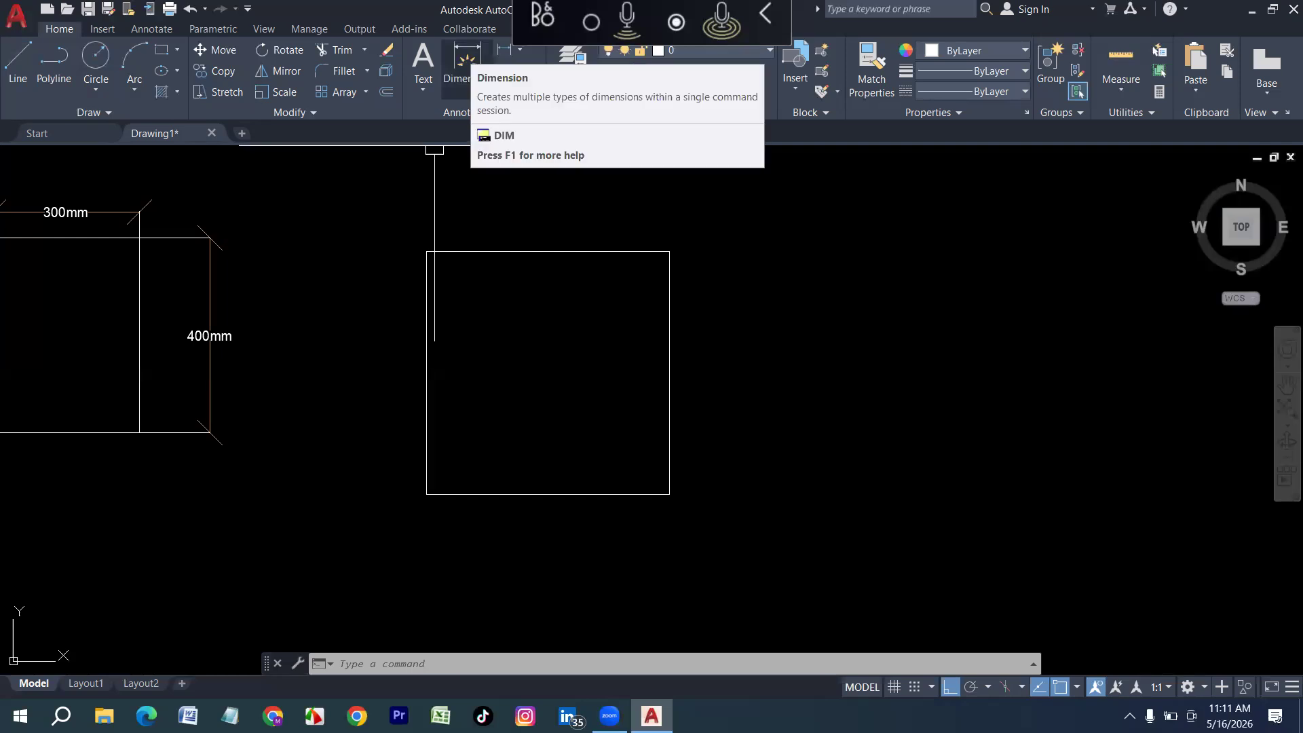
click(467, 60)
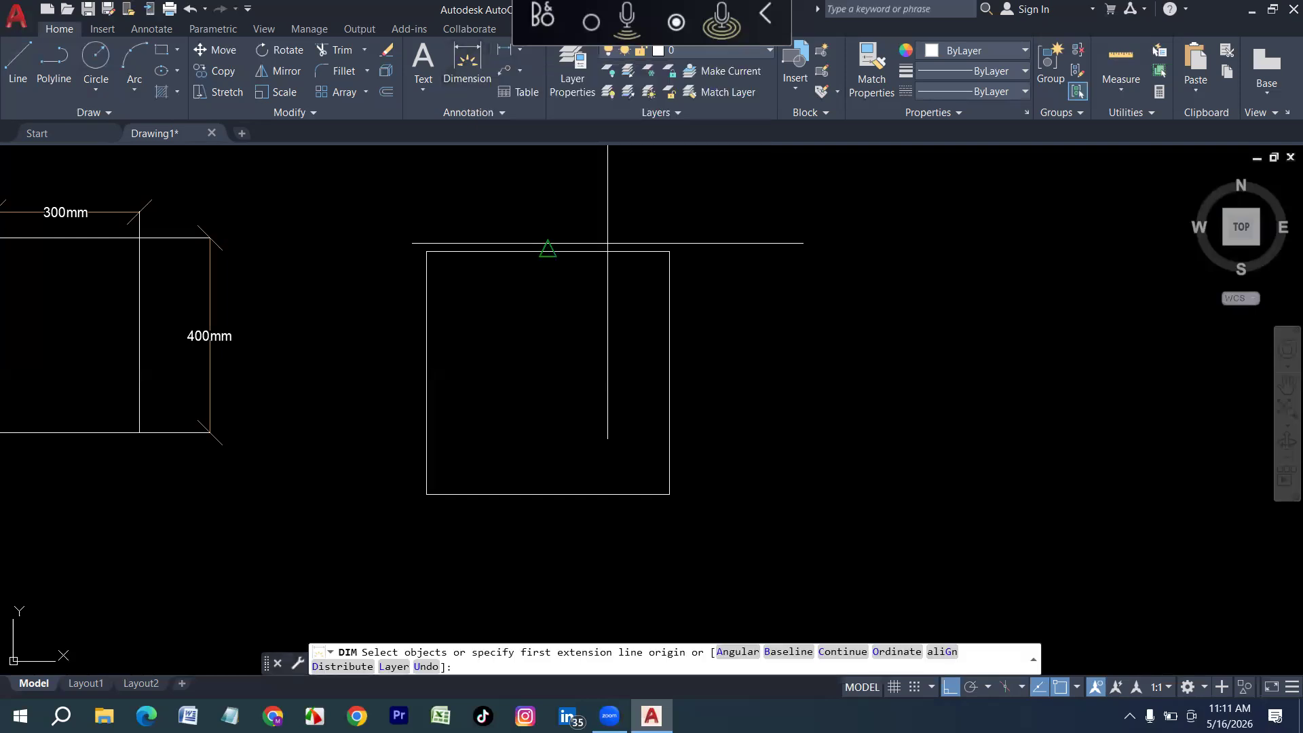
key(Return)
click(483, 249)
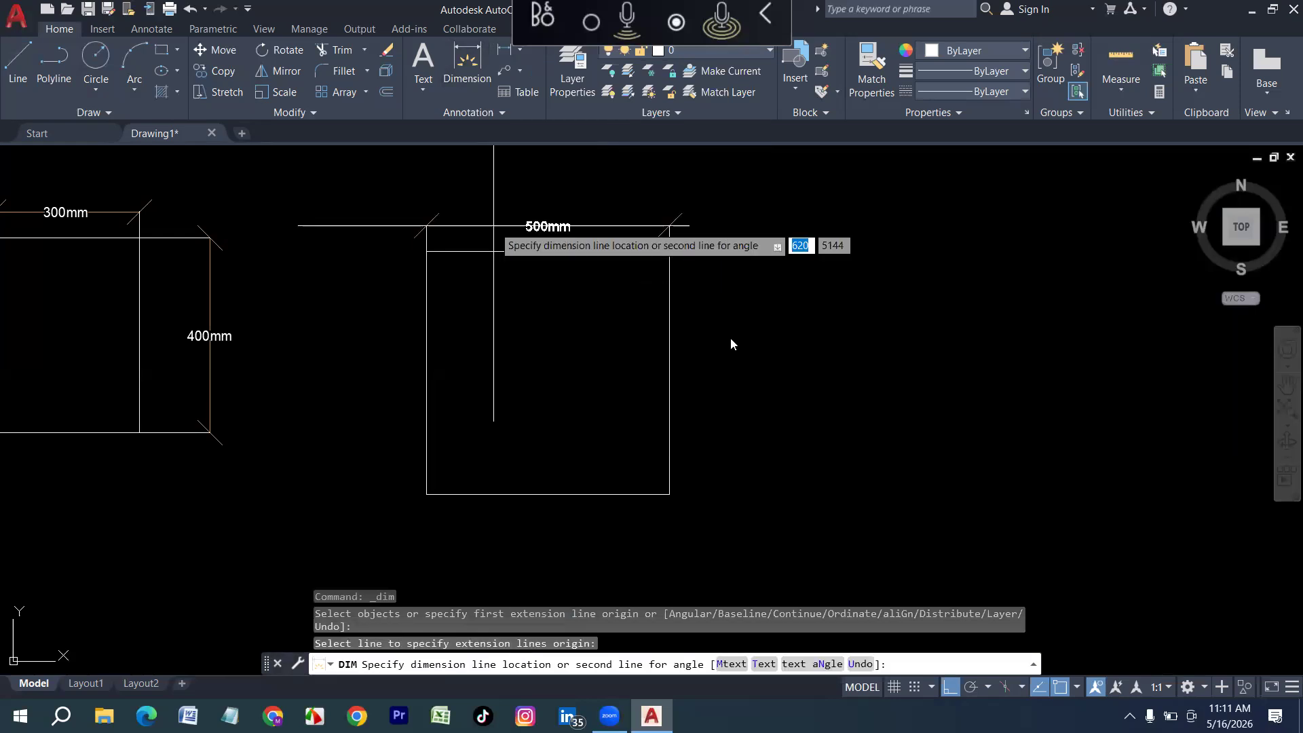
click(494, 224)
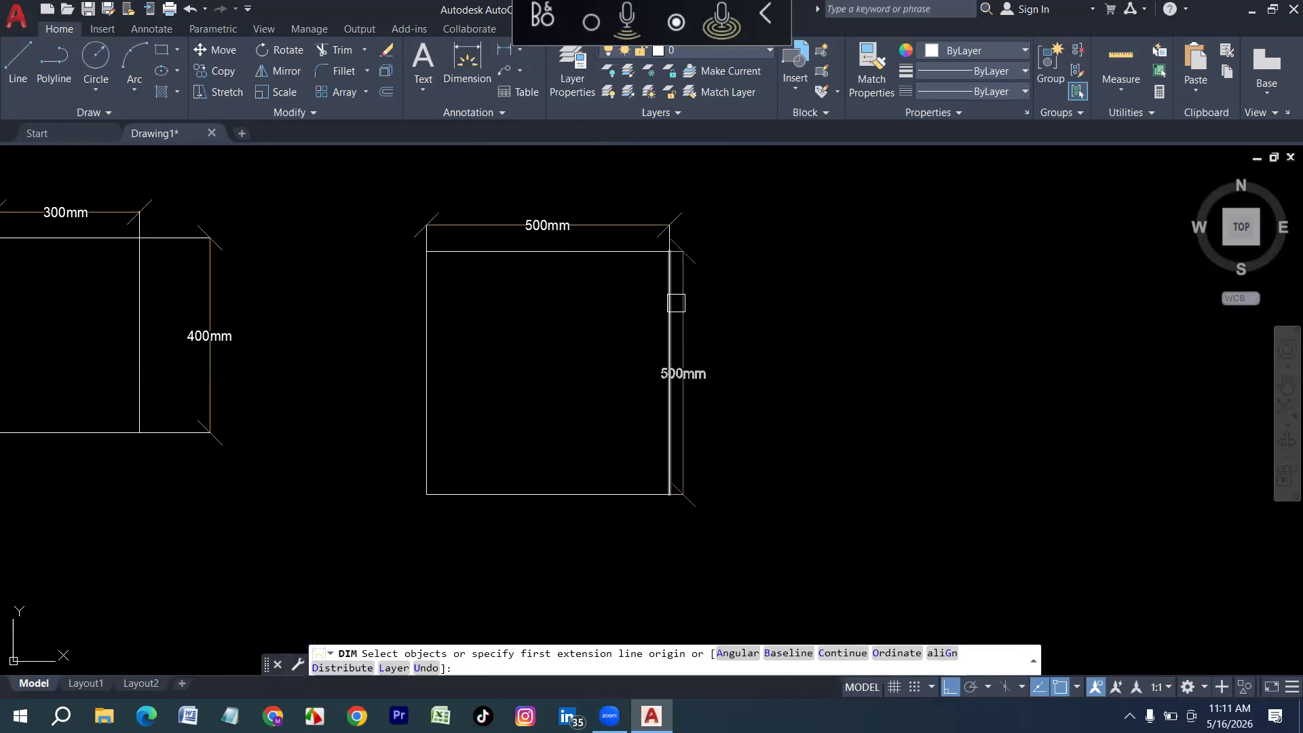
click(676, 303)
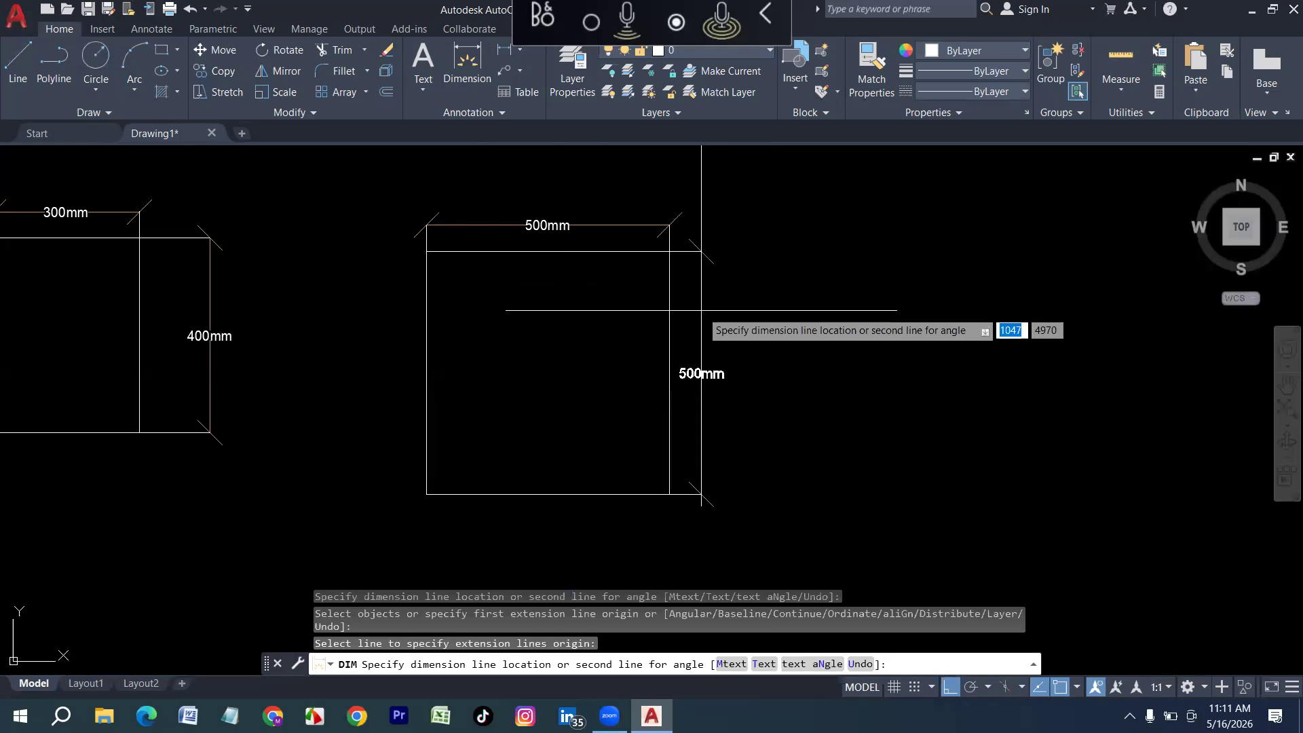
click(693, 310)
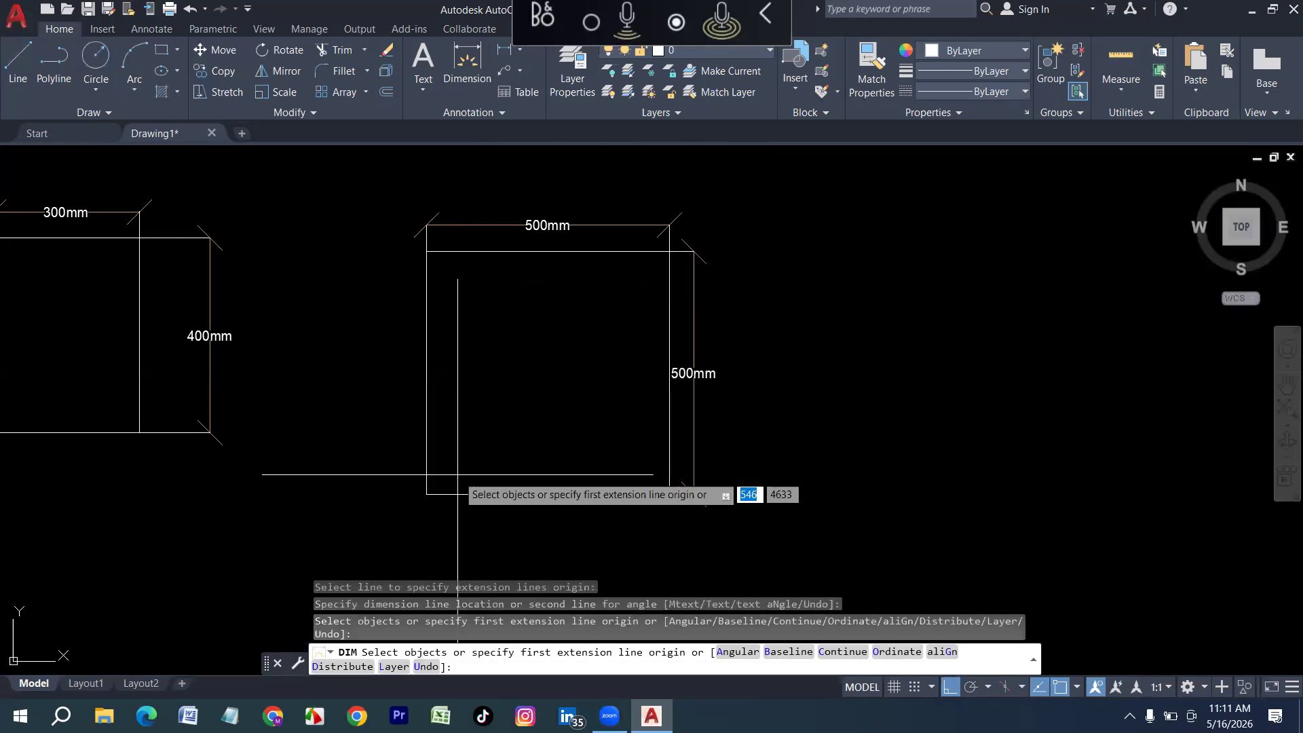
Dimension the square's bottom and left sides at 500mm
click(456, 492)
click(455, 493)
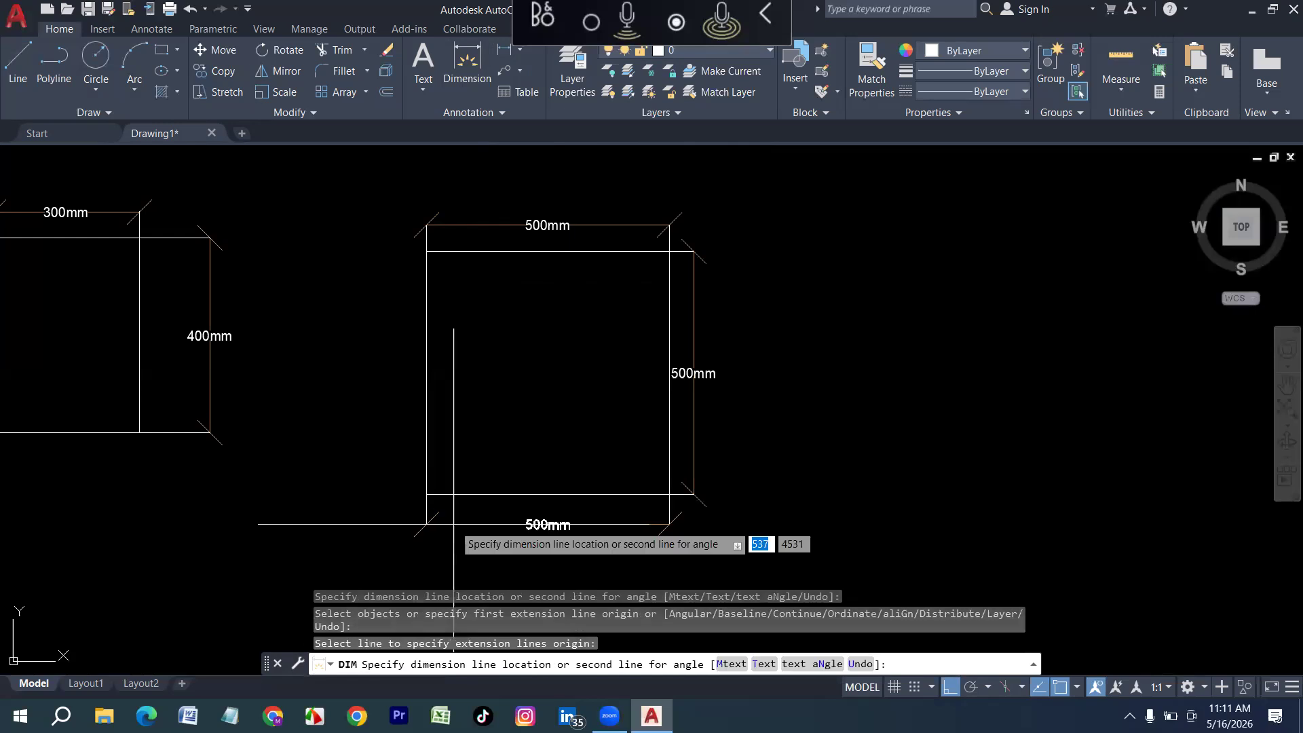
click(453, 524)
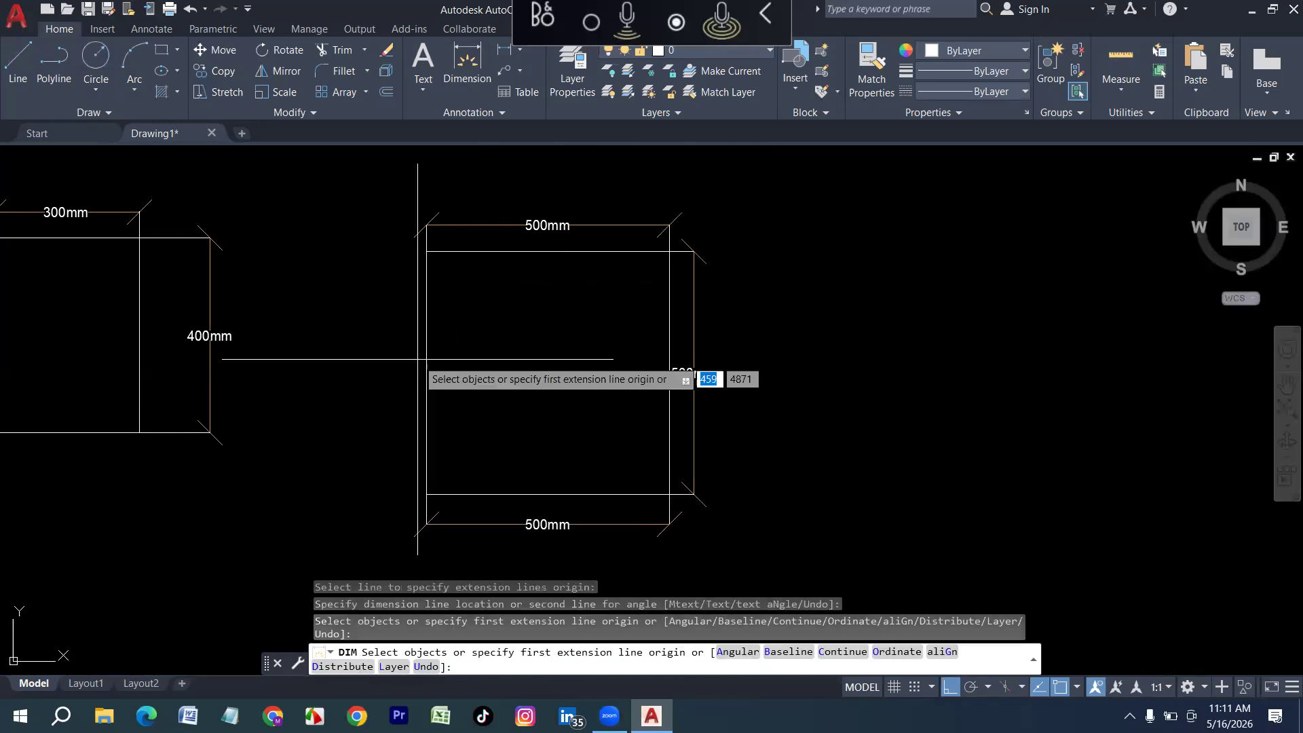
click(426, 405)
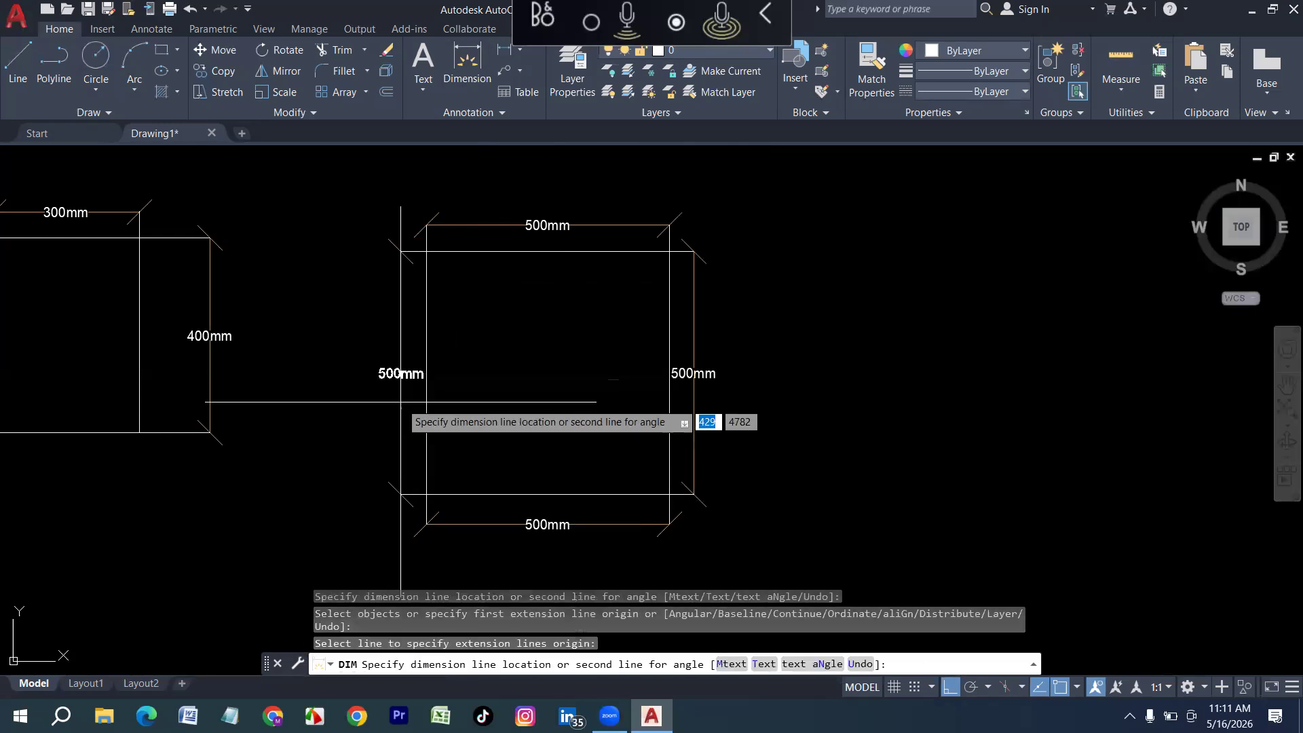
click(401, 402)
middle_drag(835, 515, 529, 474)
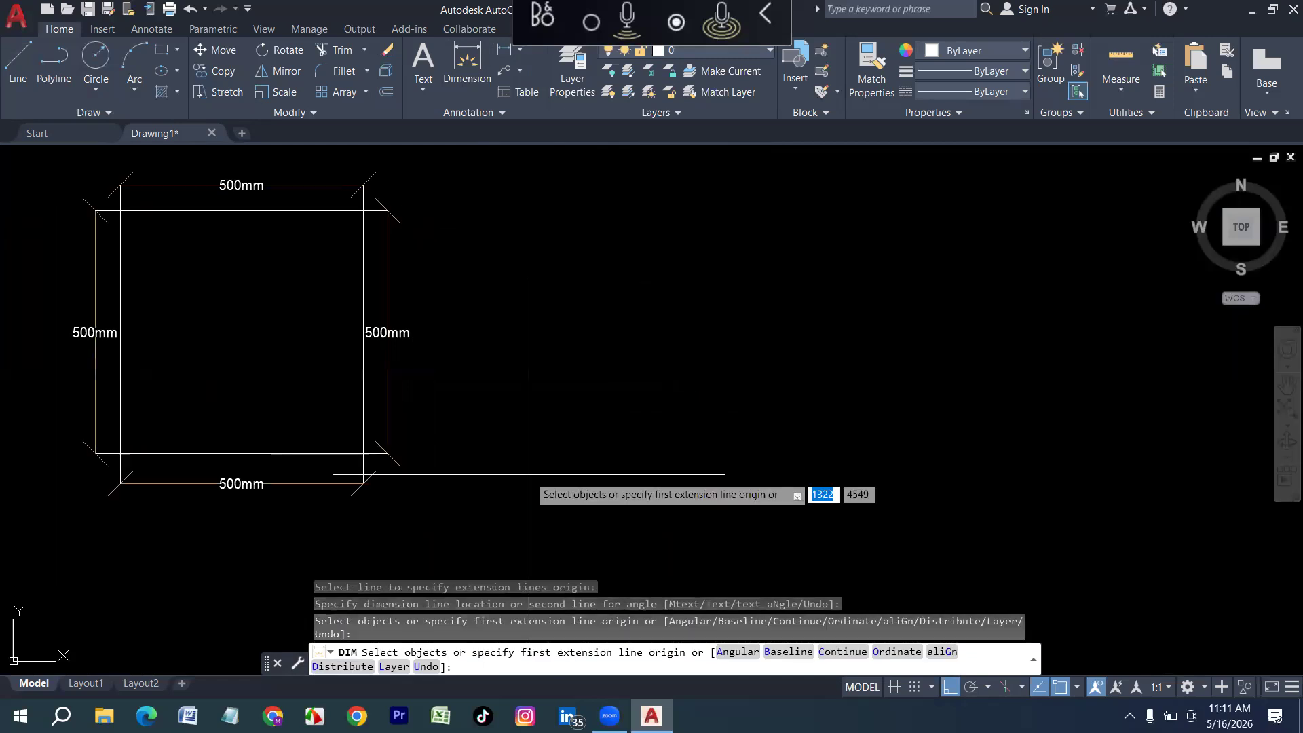
key(Escape)
scroll(134, 219, up, 2)
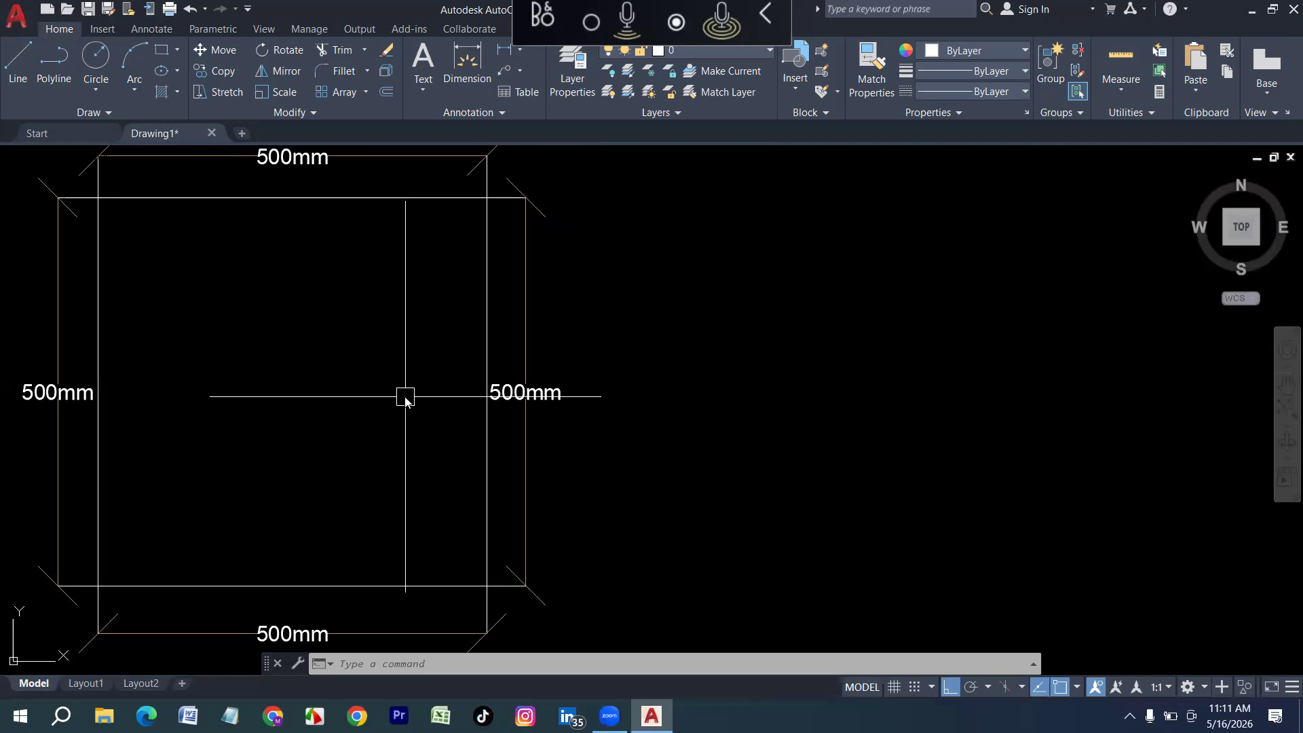
Clear the mm suffix in the Standard style's Primary Units settings
text(D)
key(Return)
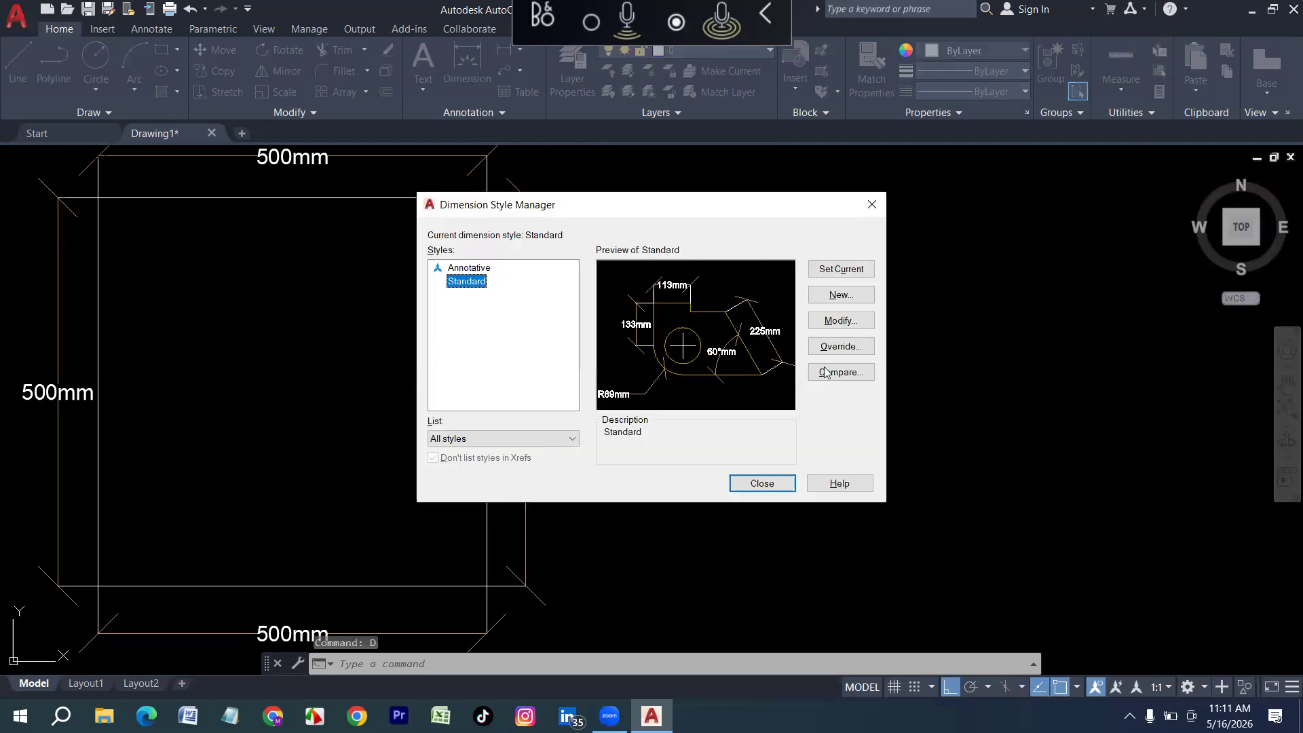
click(854, 322)
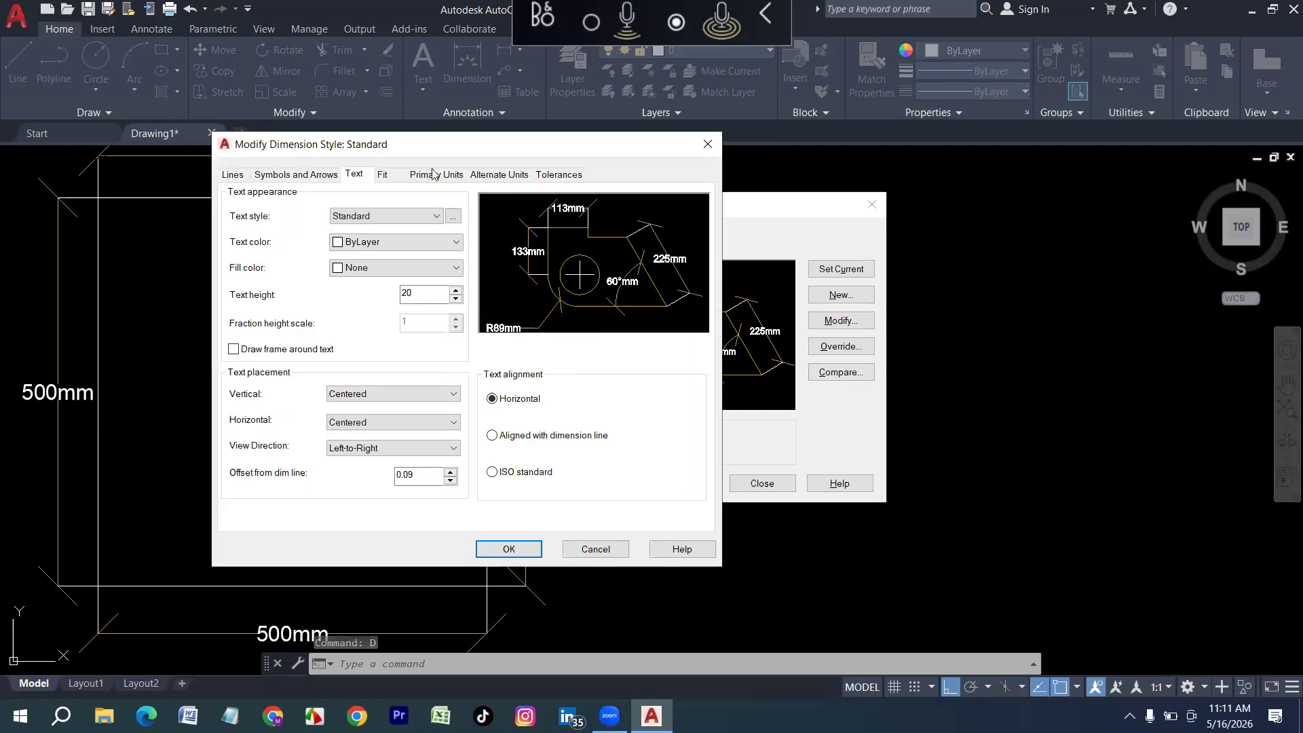
click(428, 176)
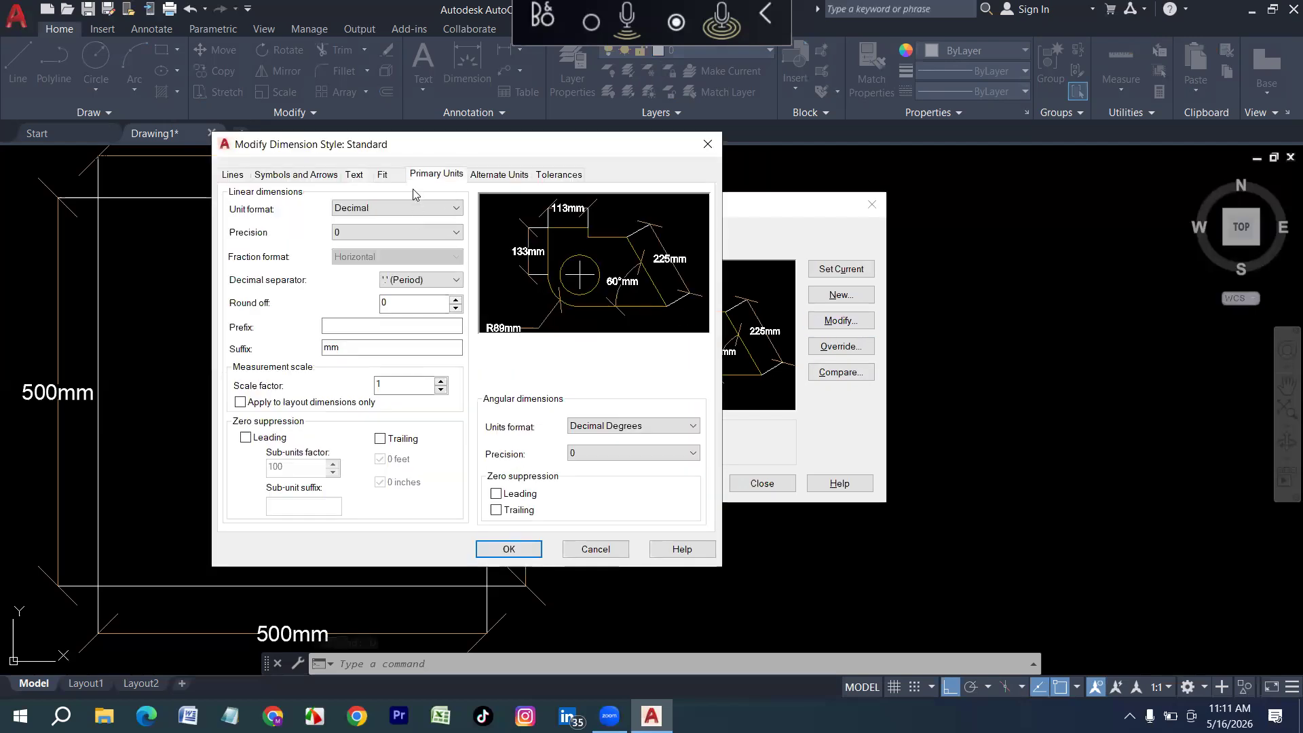
drag(341, 348, 254, 352)
key(BackSpace)
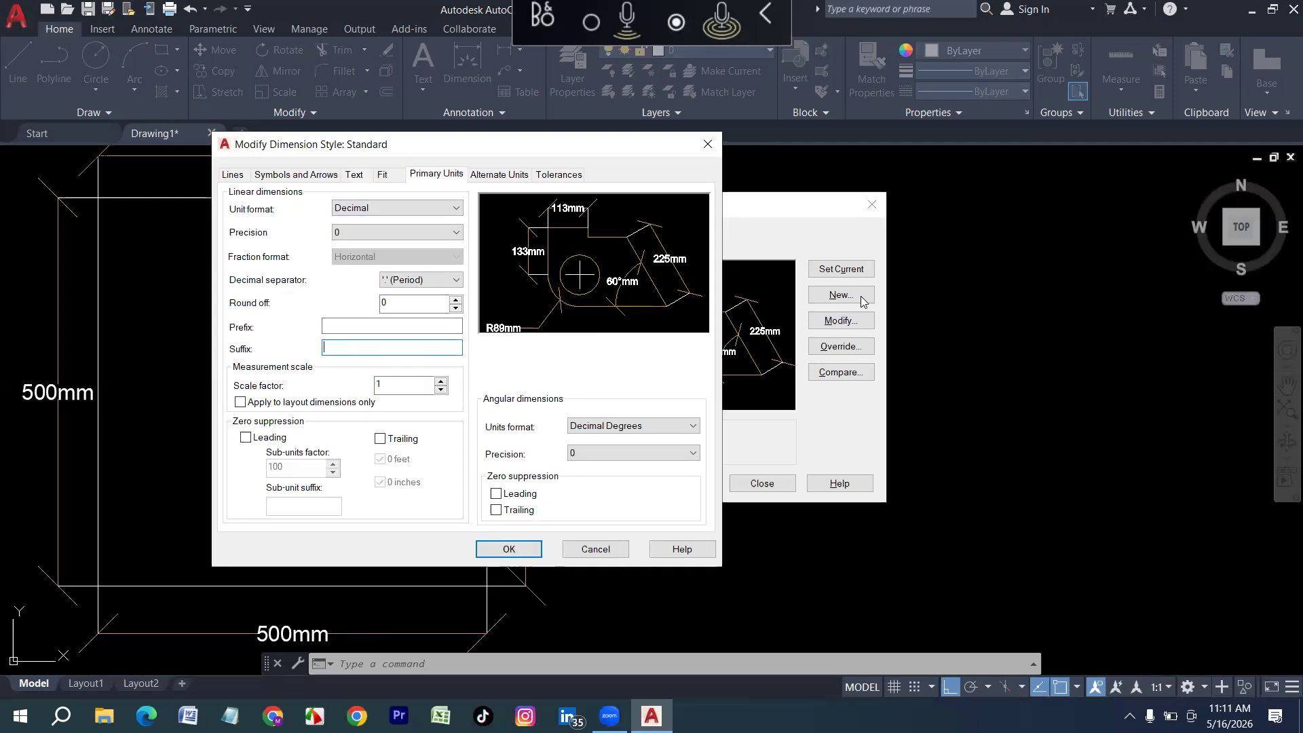
key(Return)
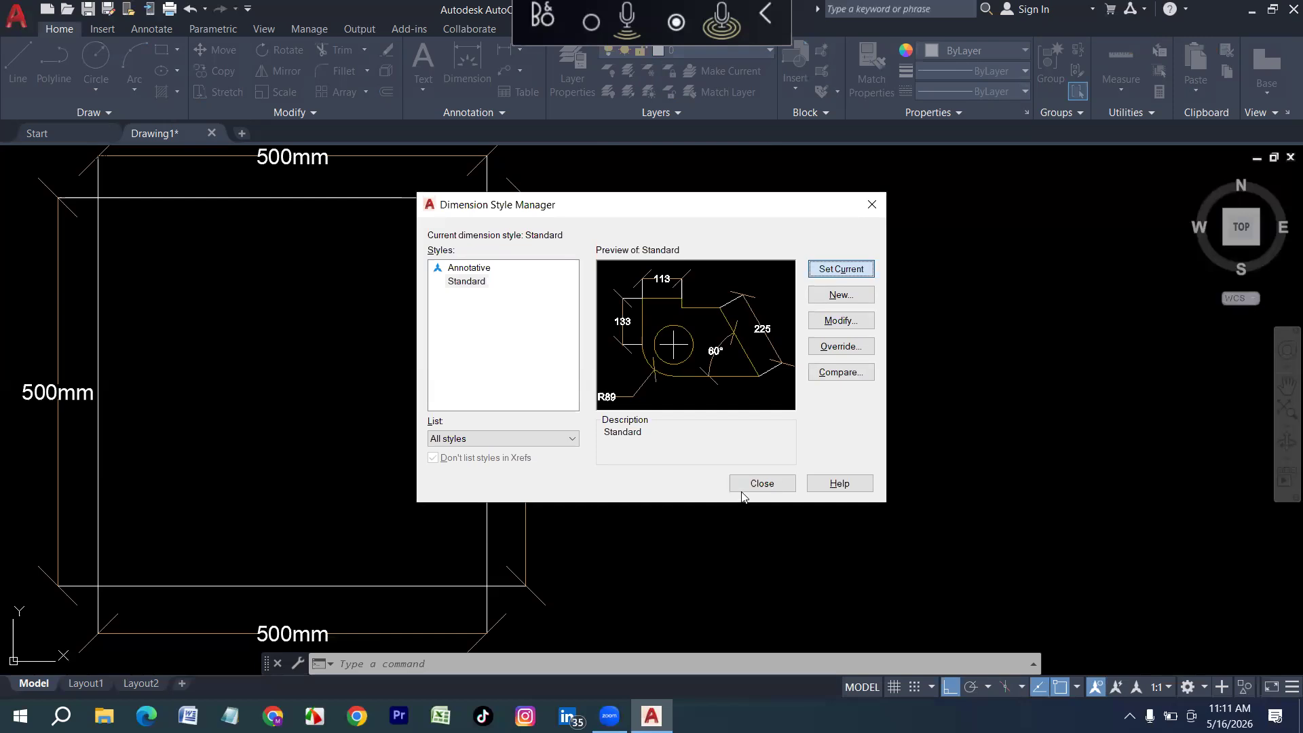
click(745, 483)
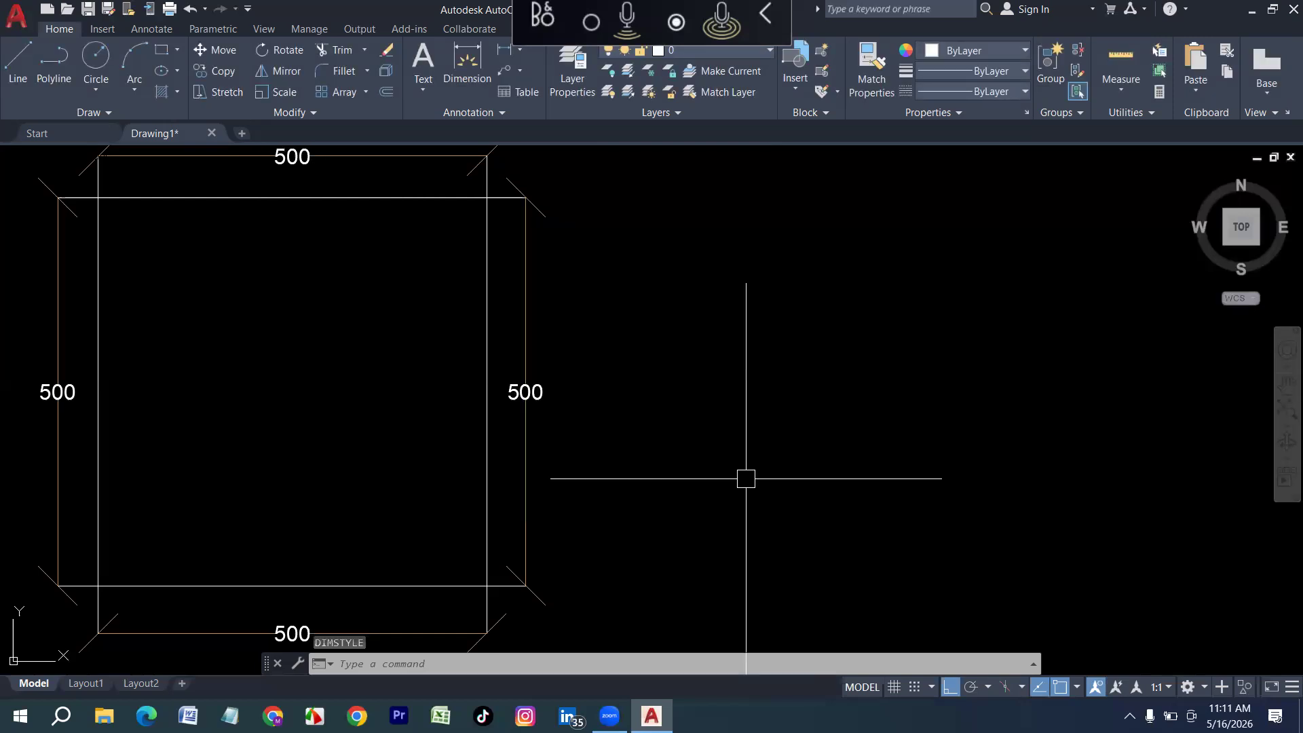
scroll(605, 335, down, 1)
scroll(379, 370, up, 1)
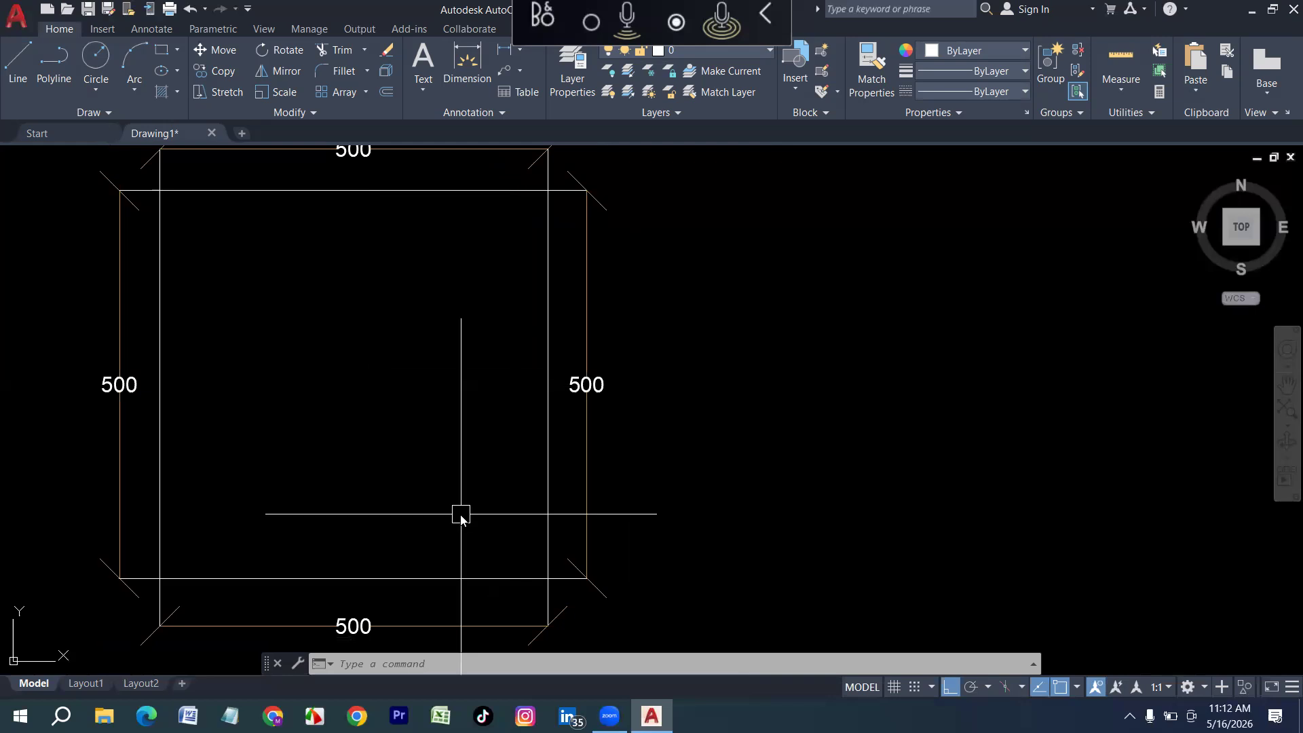
text(D)
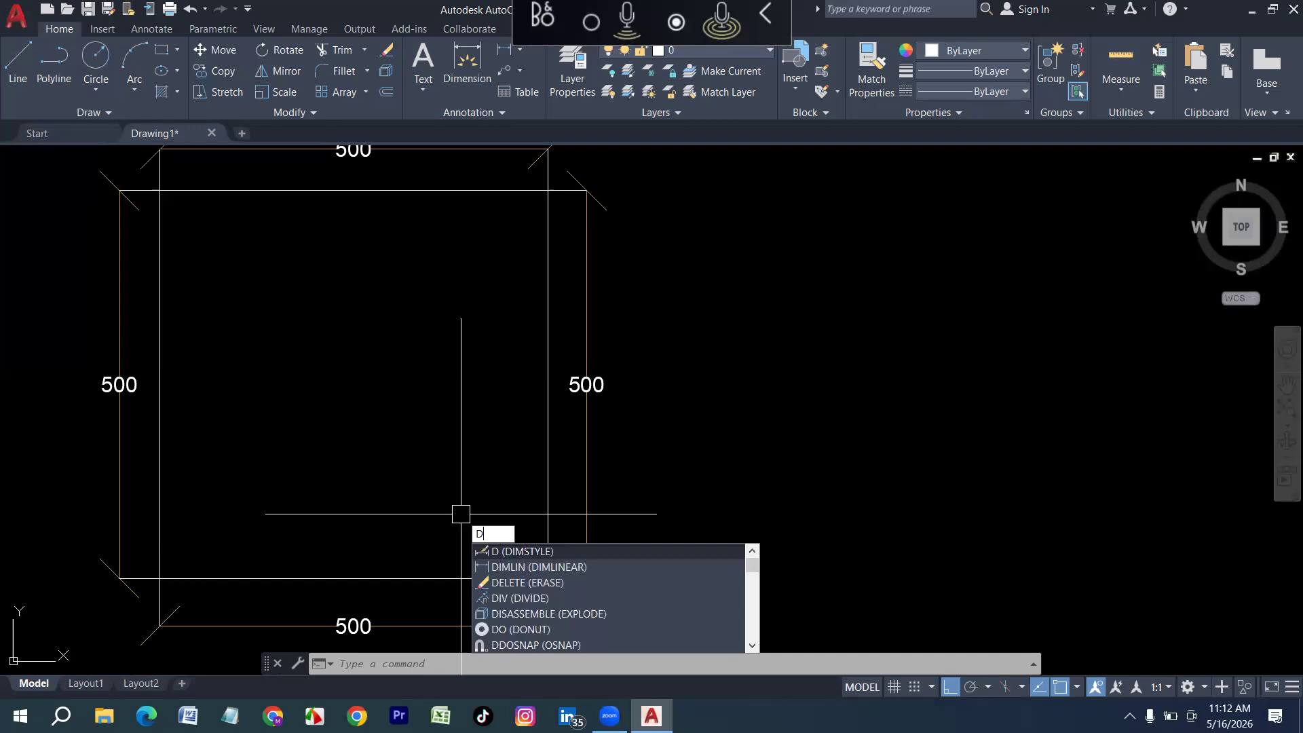
Add mm as a prefix in the Standard dimension style
key(Return)
click(869, 330)
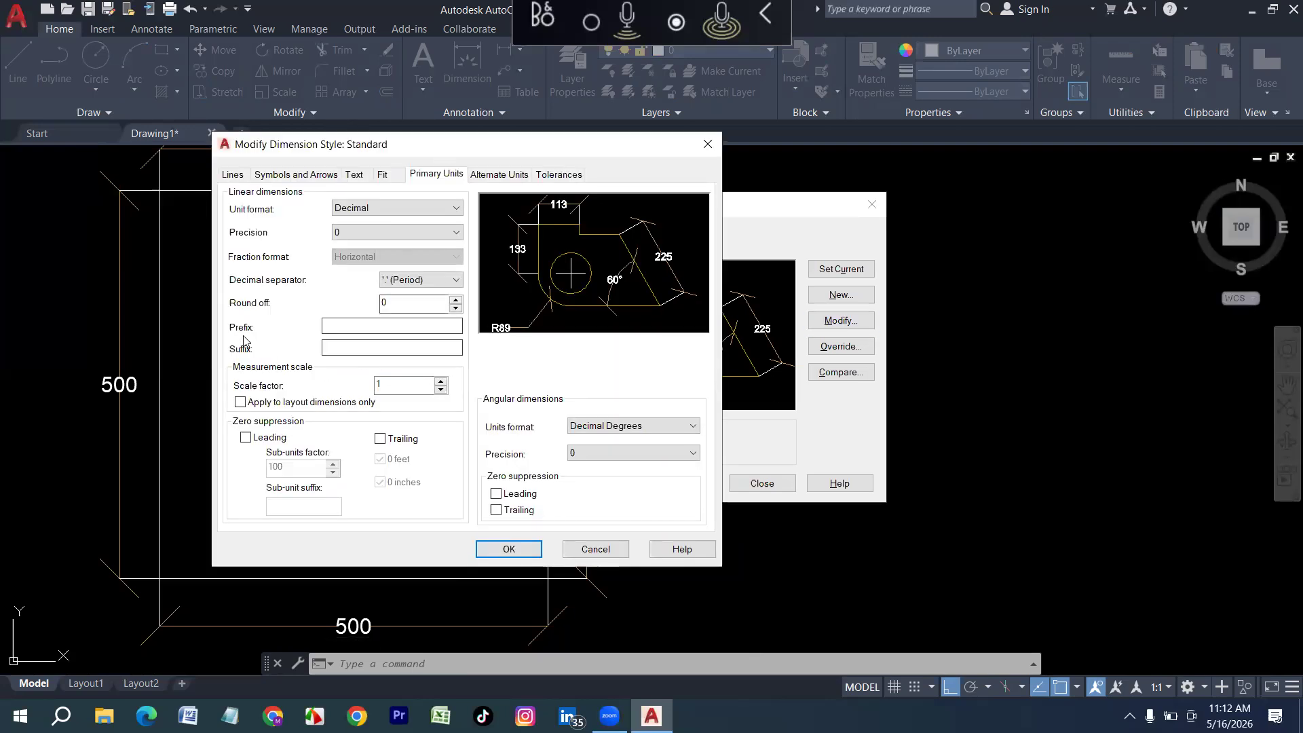
click(343, 324)
text(mm)
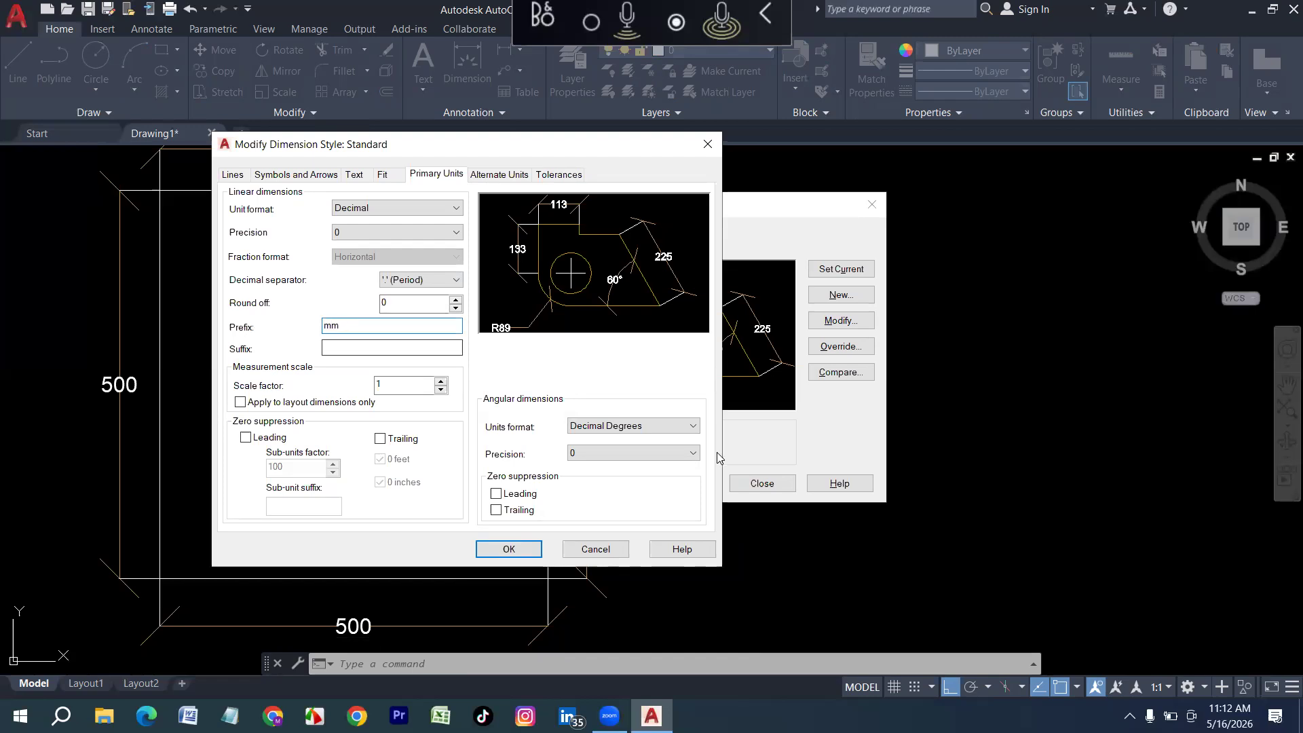
click(515, 548)
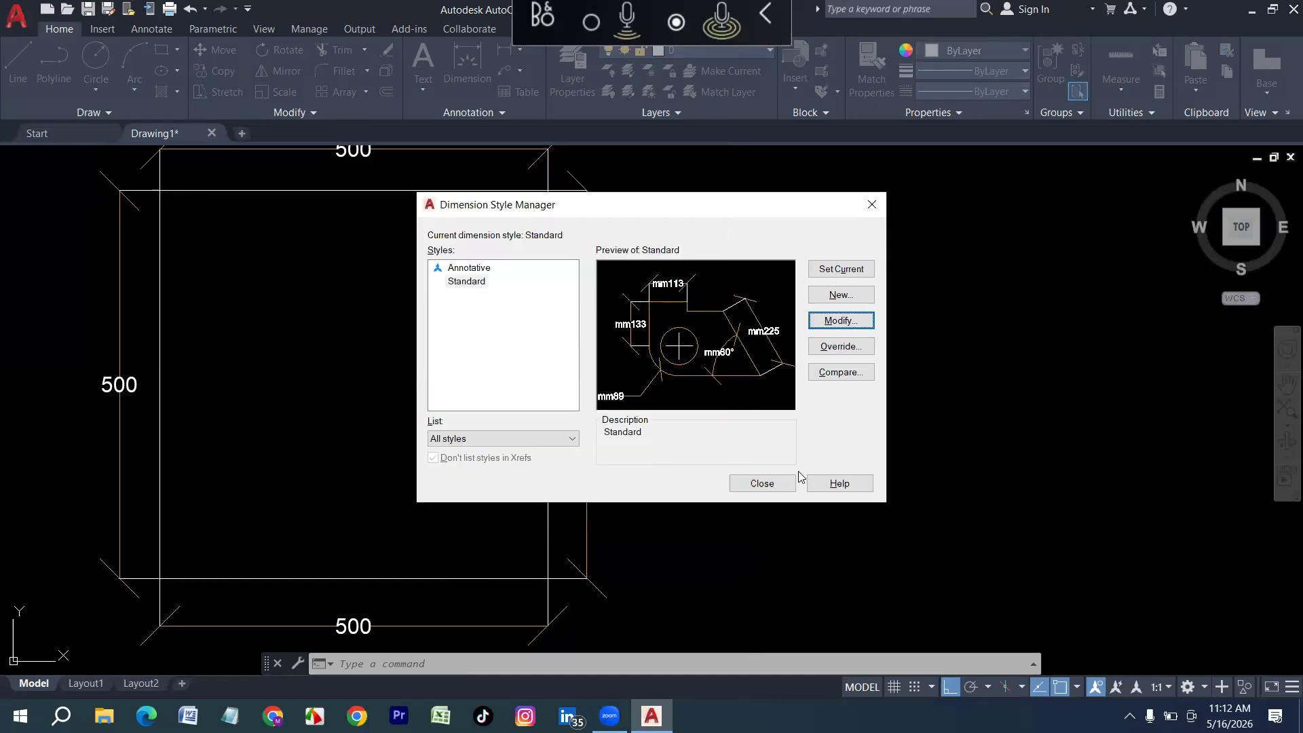
click(765, 483)
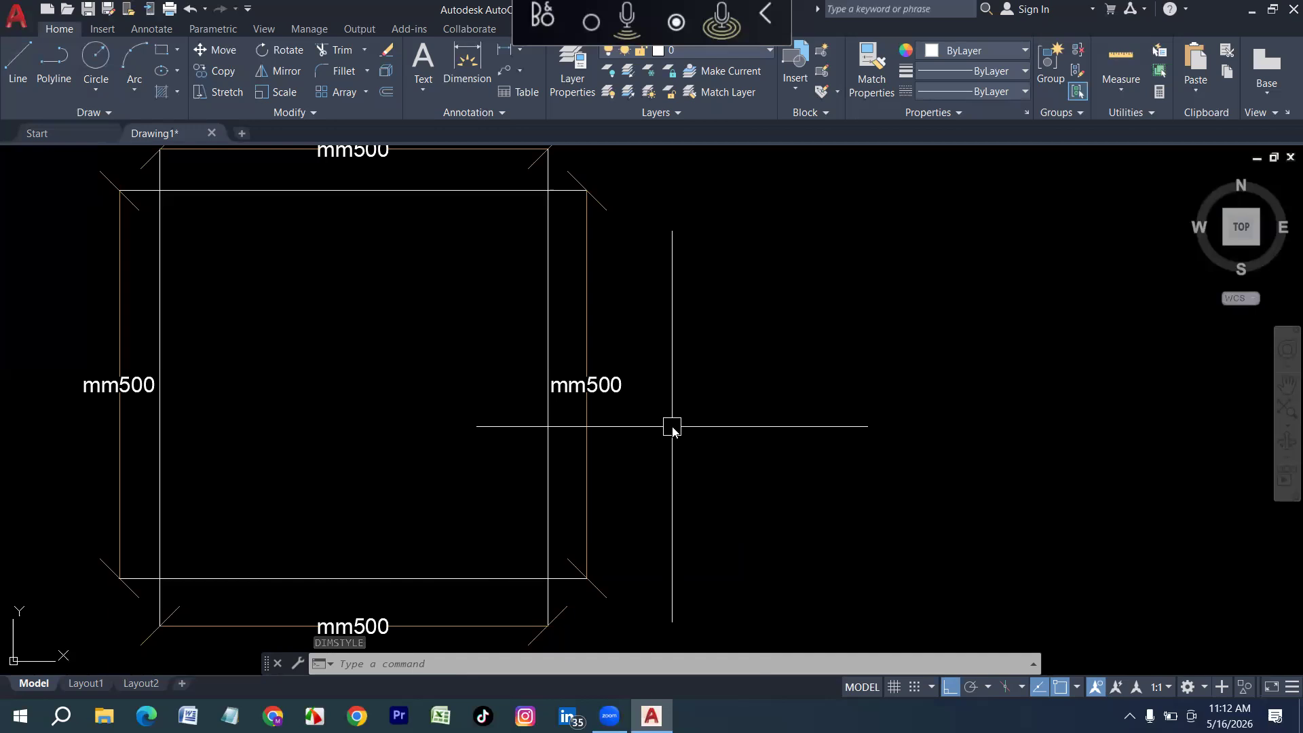
Remove the mm prefix from the Standard style and set mm as the suffix
text(d)
key(Return)
click(863, 327)
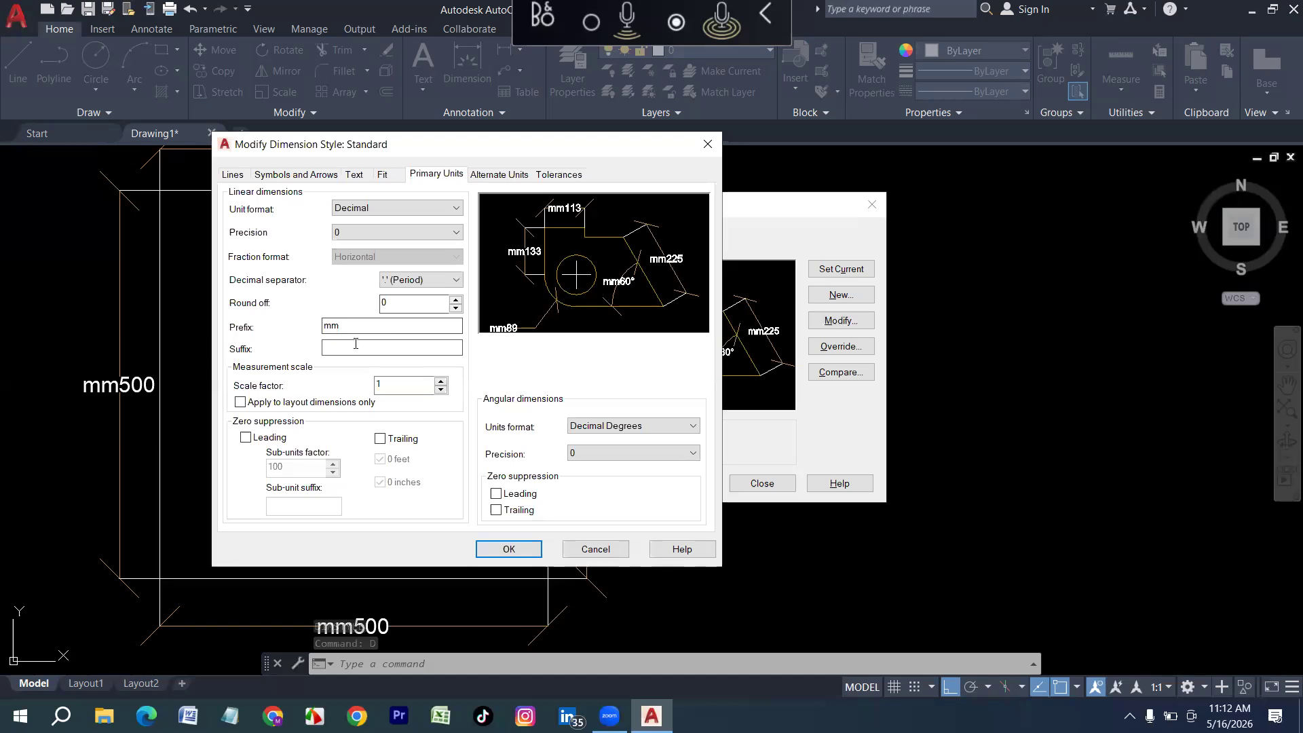
double_click(354, 328)
key(BackSpace)
click(379, 347)
text(mm)
click(523, 549)
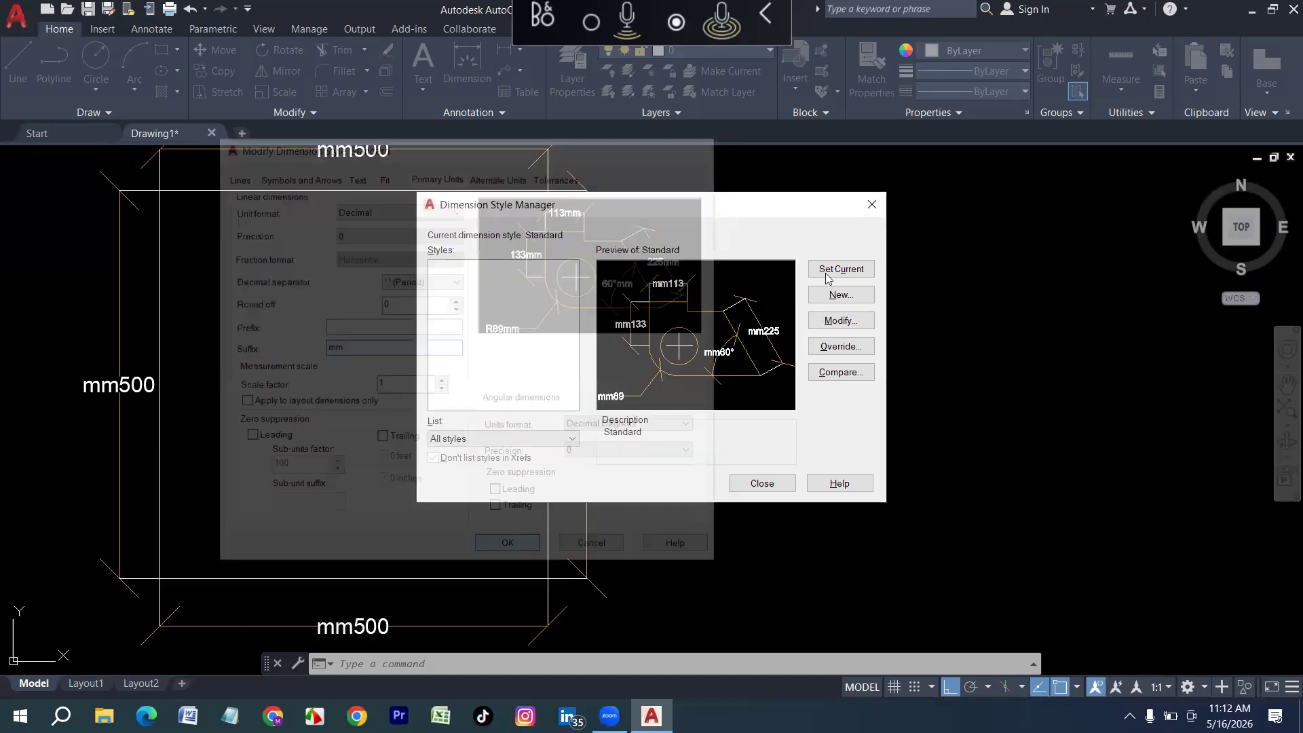
click(753, 483)
scroll(543, 329, down, 2)
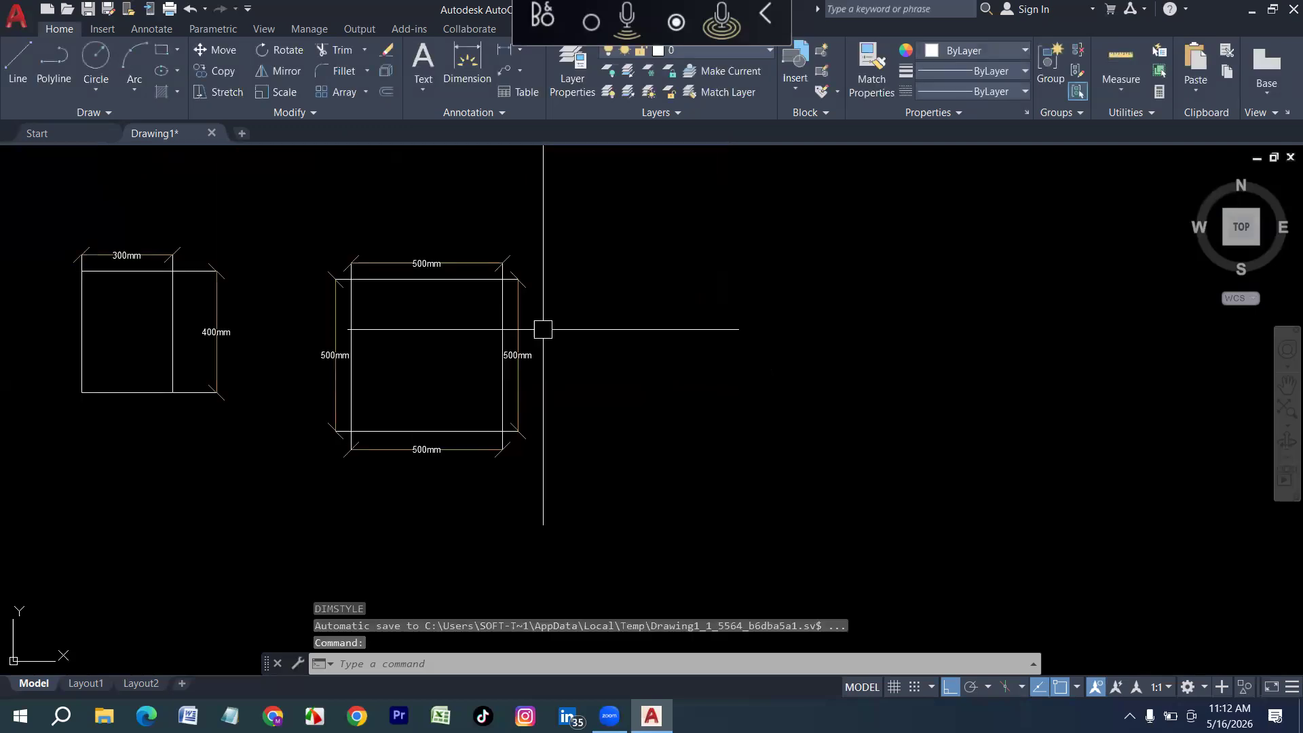
scroll(333, 350, up, 3)
scroll(333, 350, down, 3)
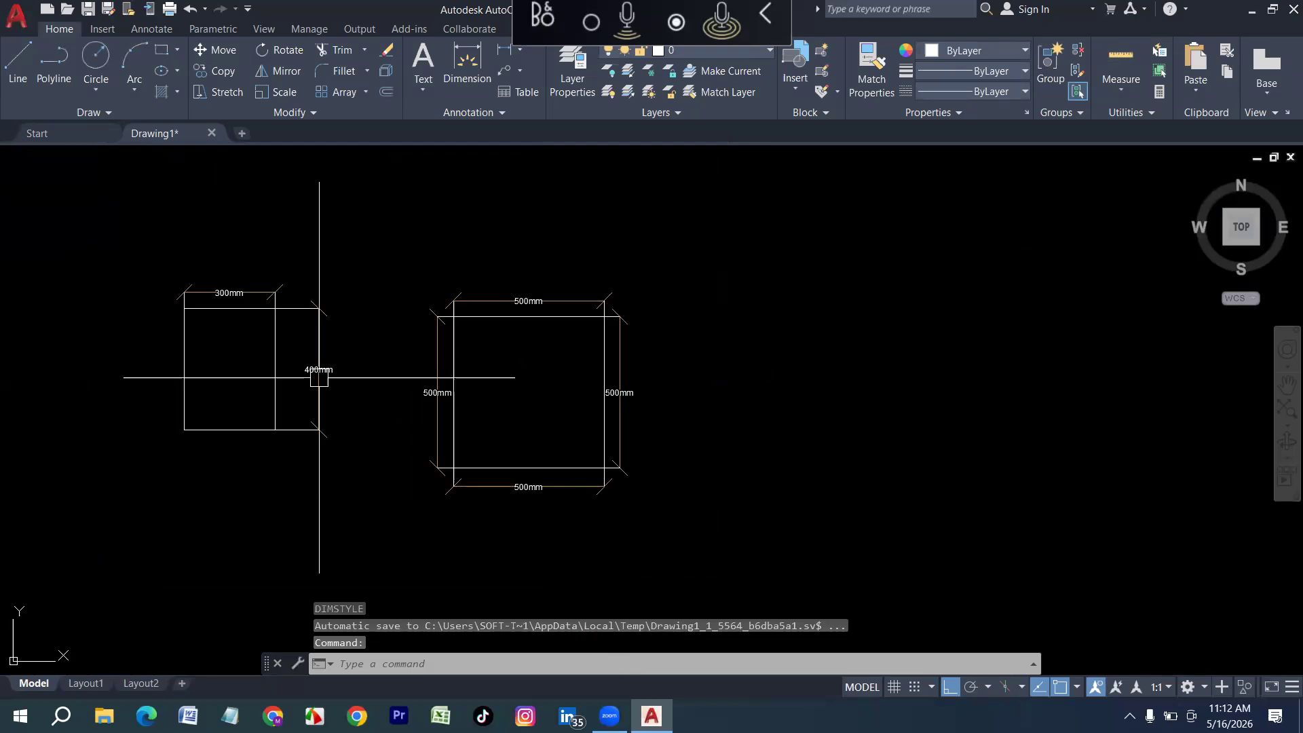
scroll(319, 377, up, 2)
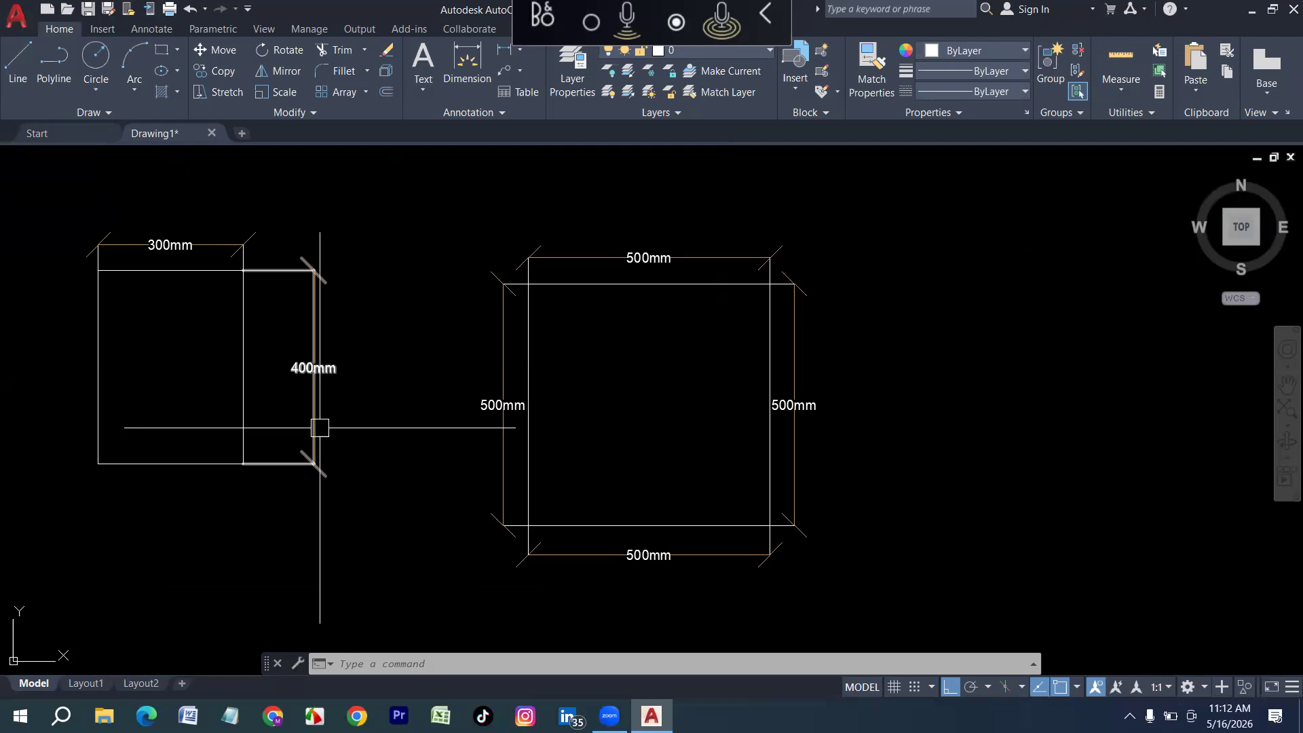
Set the 2D model space uniform background colour to White in Options
click(15, 19)
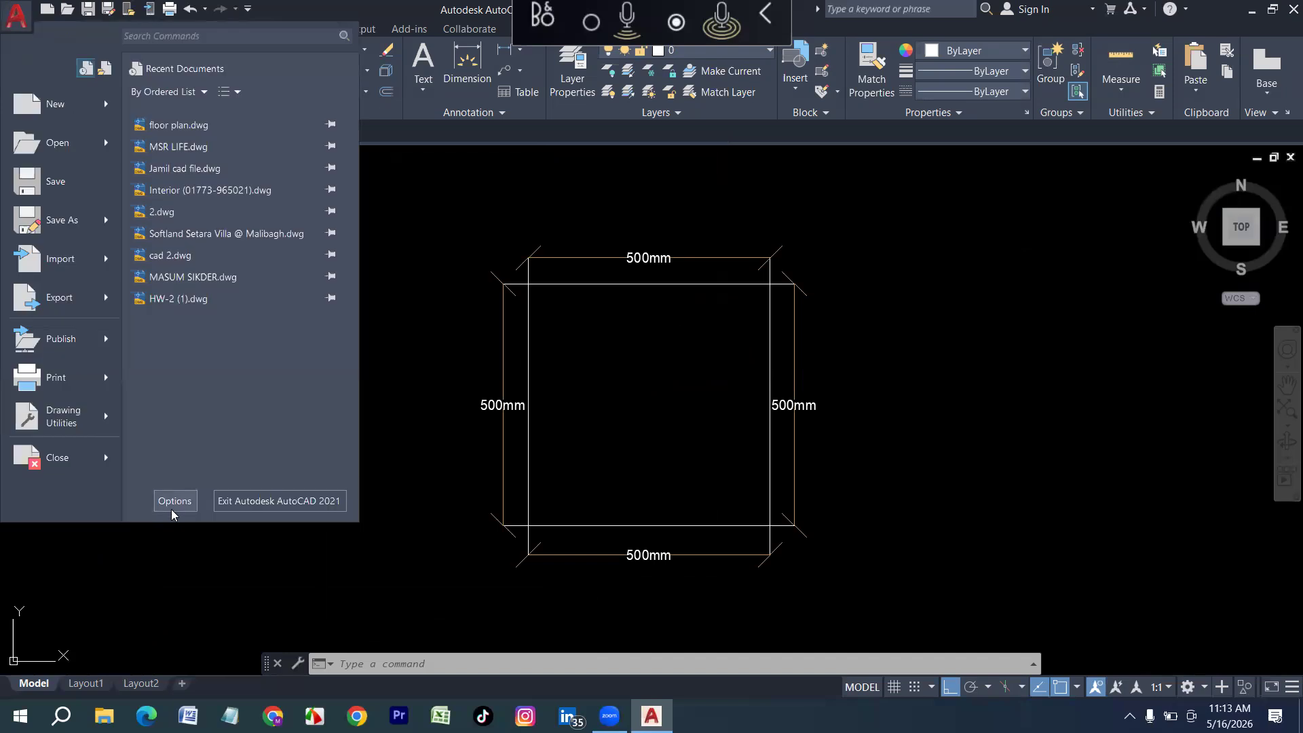
key(Escape)
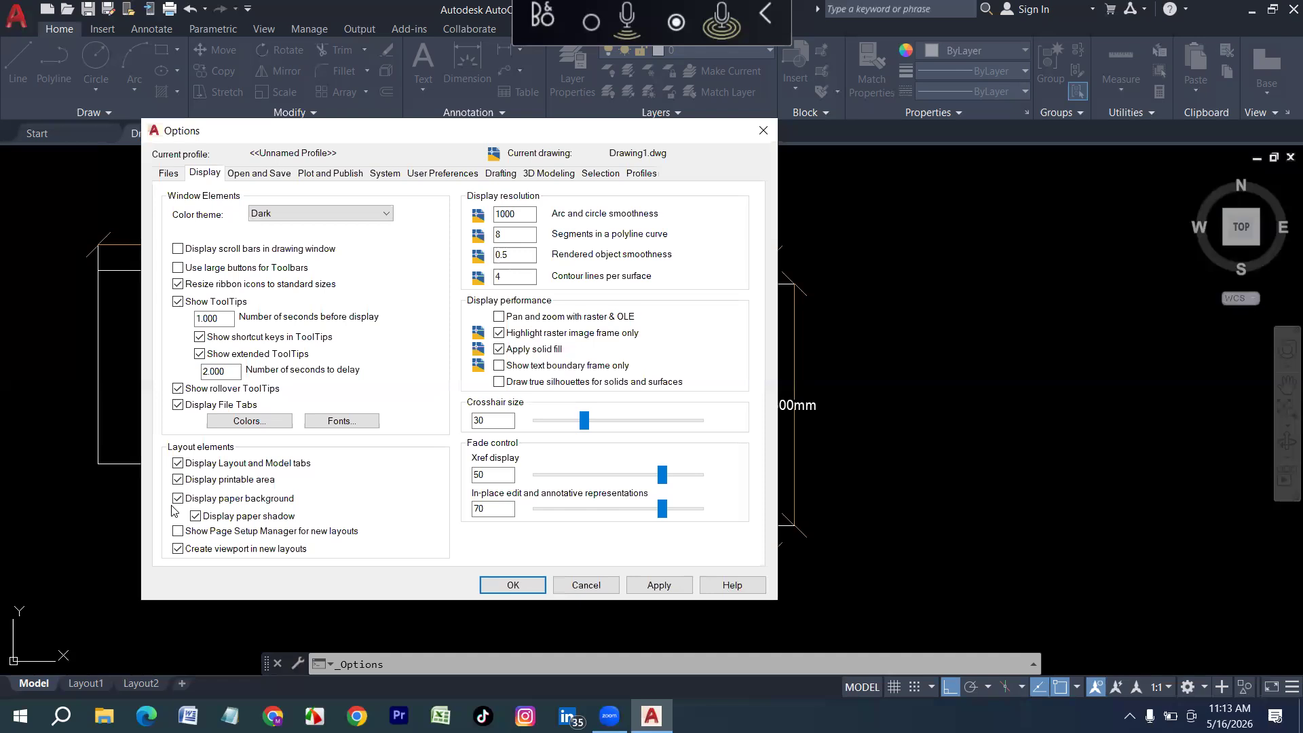
click(249, 422)
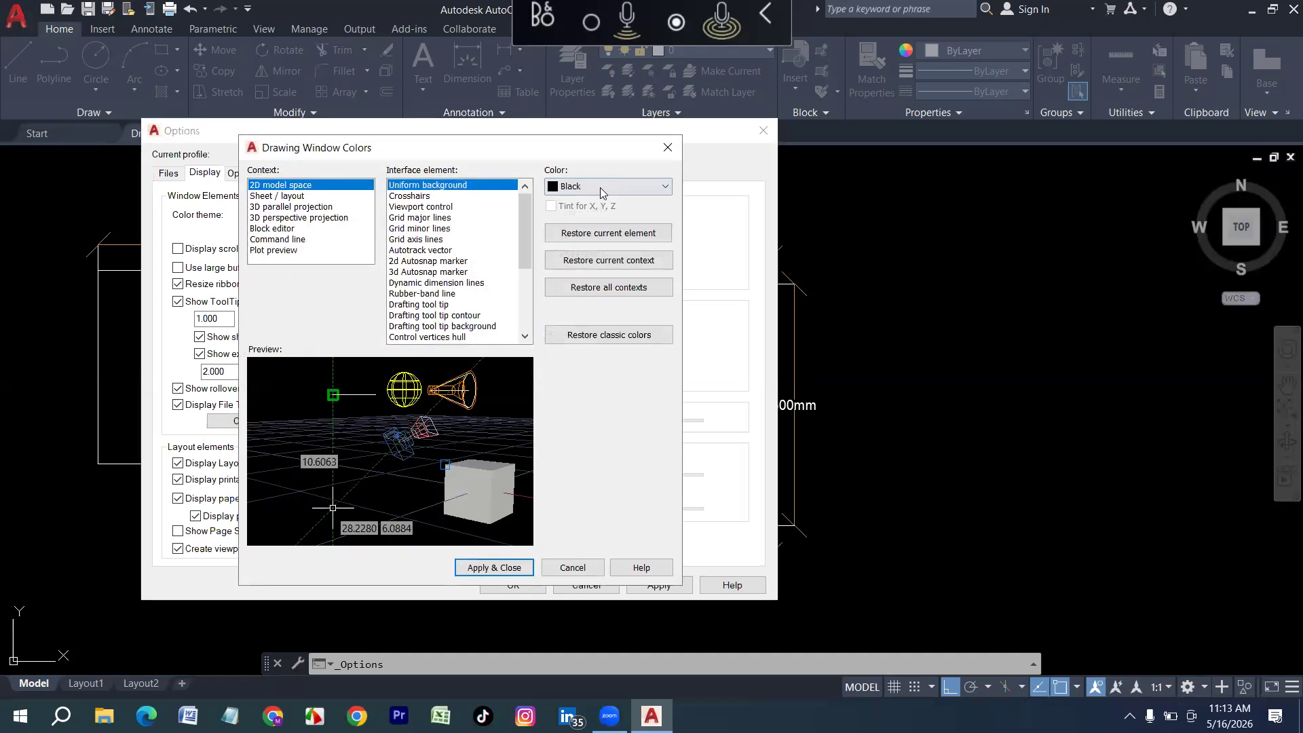
click(600, 187)
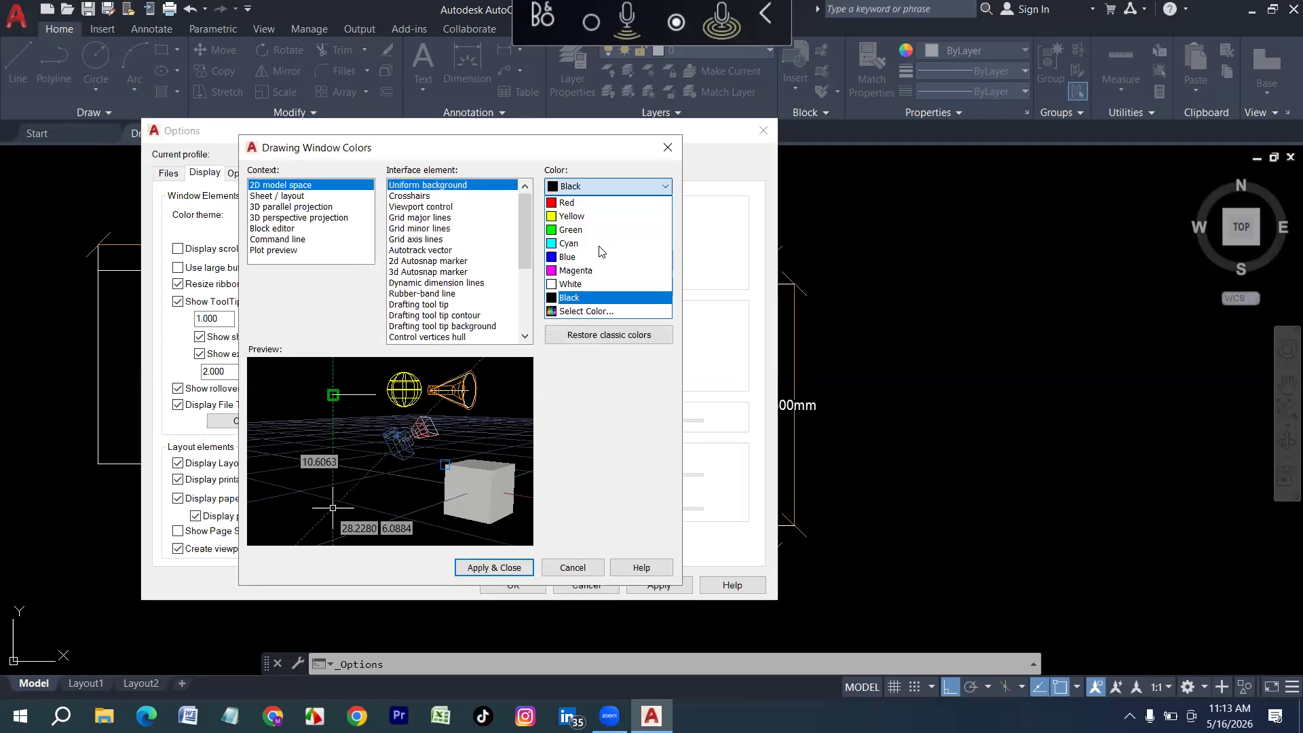
click(510, 576)
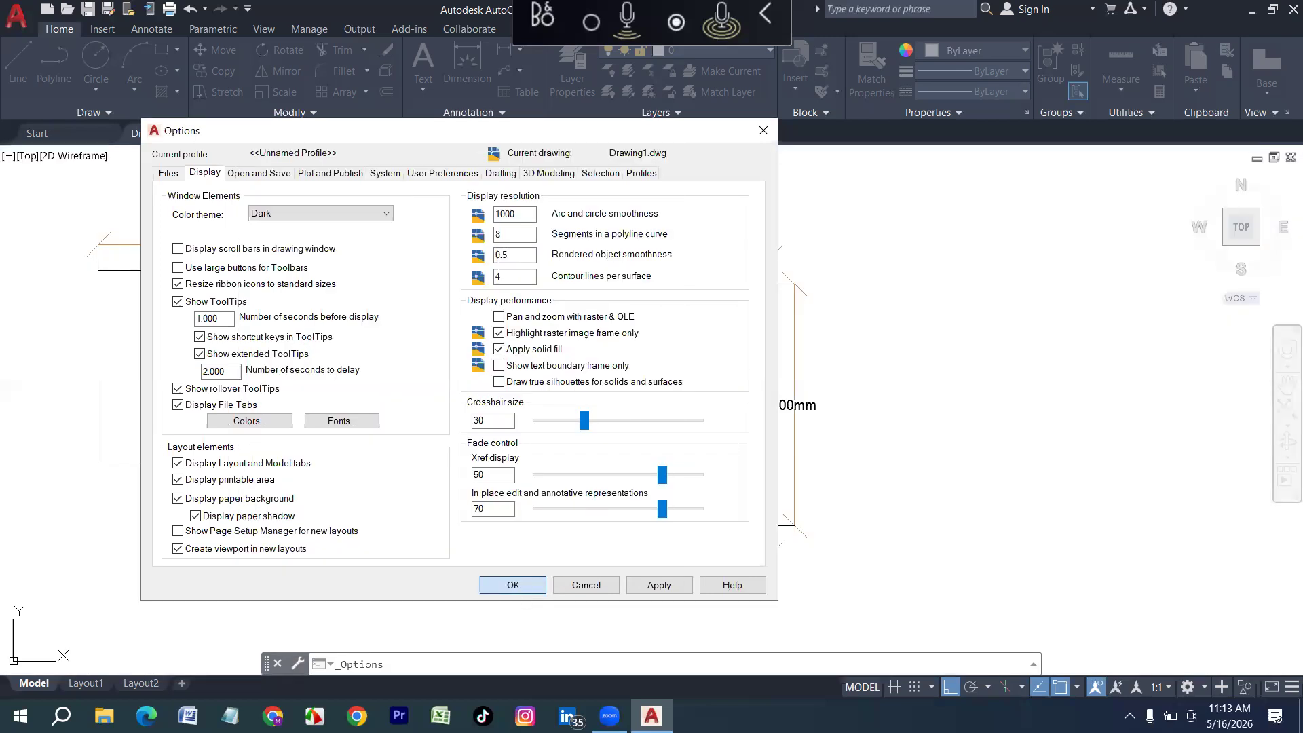
click(523, 592)
Pan and zoom so the 500mm square sits left with empty drawing space beside it
scroll(157, 385, down, 4)
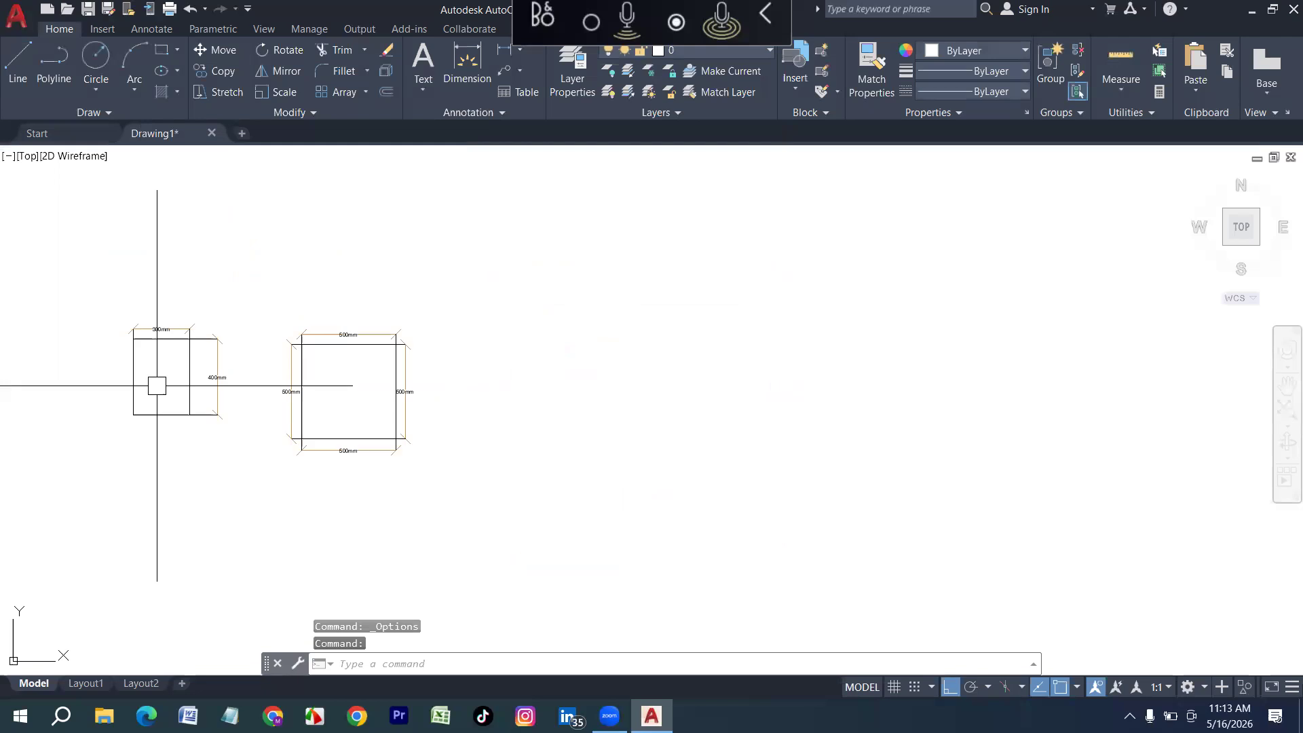
scroll(522, 438, up, 4)
scroll(448, 422, down, 2)
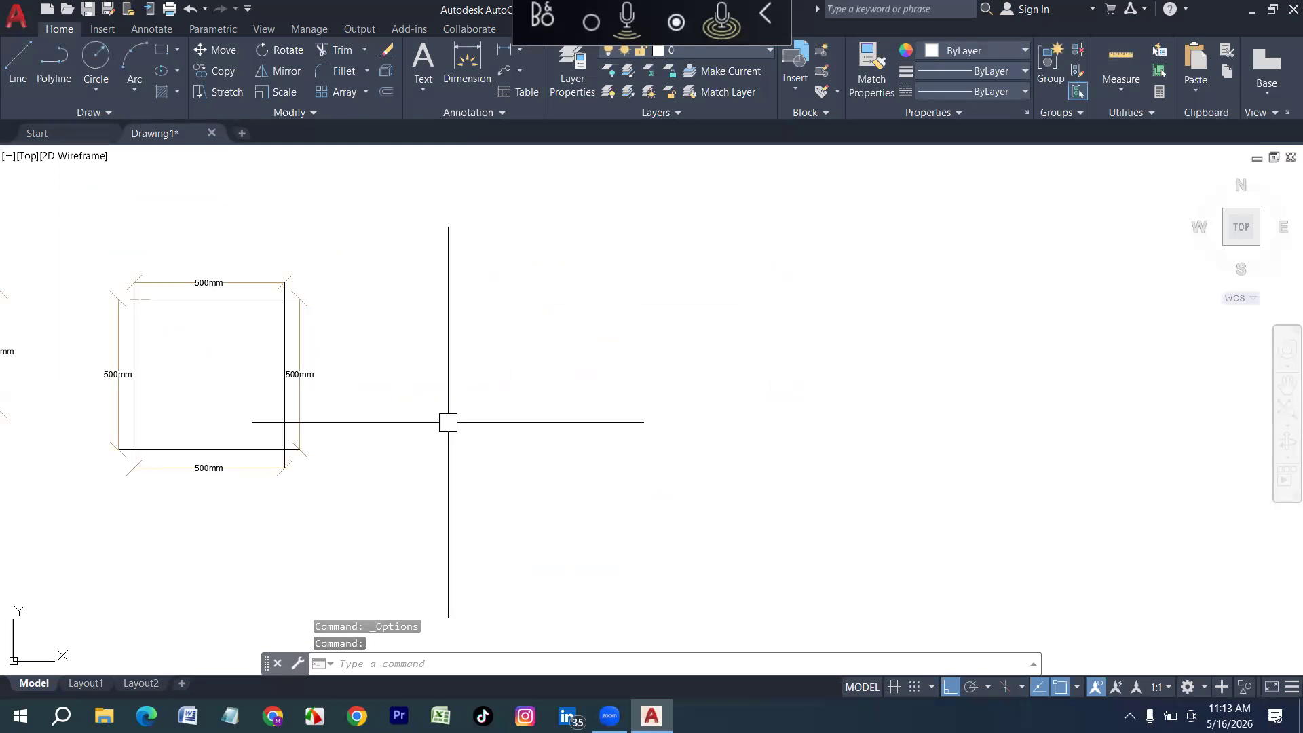
scroll(603, 359, down, 2)
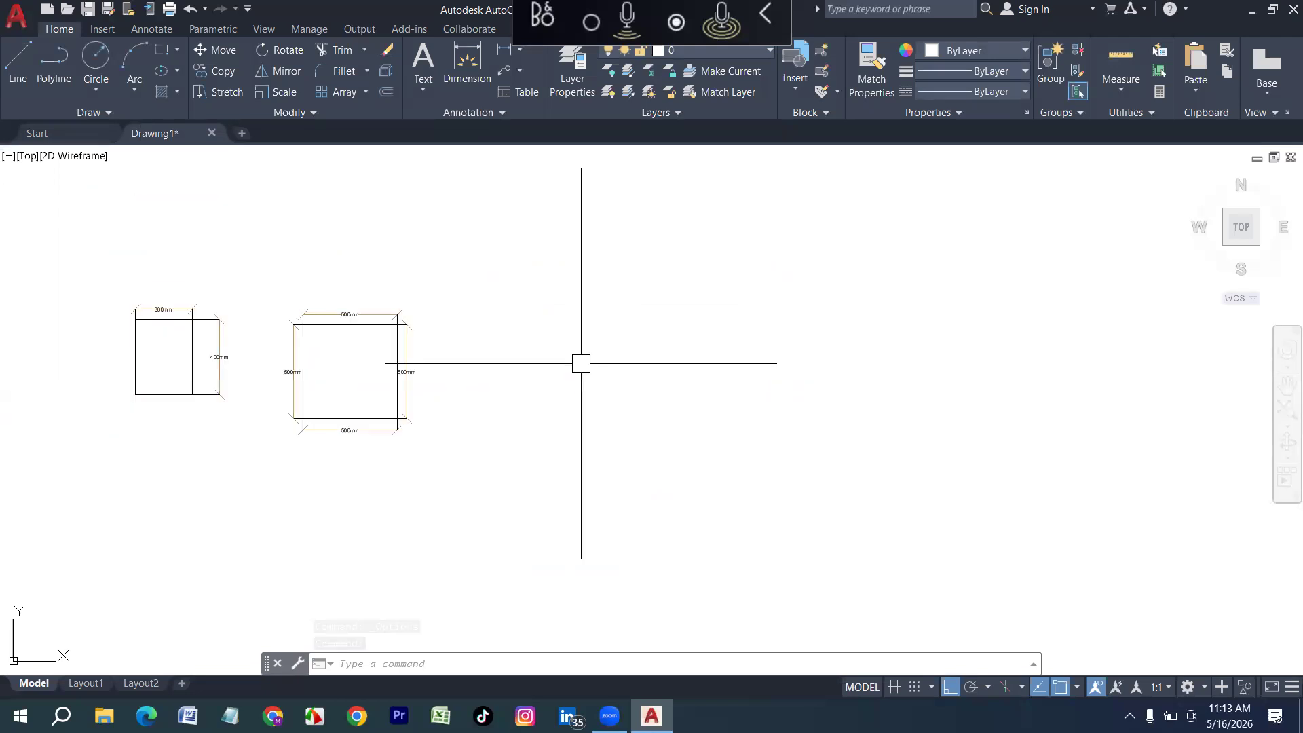
middle_drag(200, 389, 358, 378)
scroll(358, 378, up, 2)
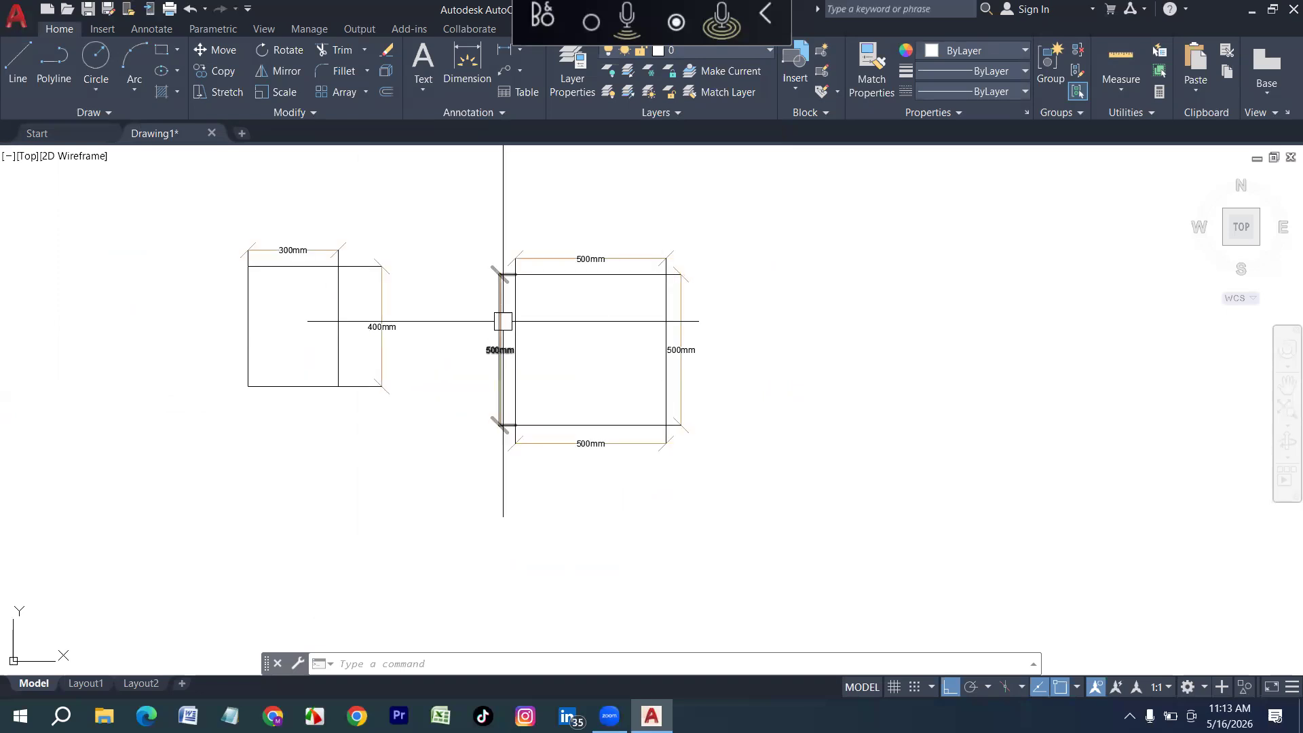
scroll(225, 326, down, 2)
middle_drag(683, 286, 407, 296)
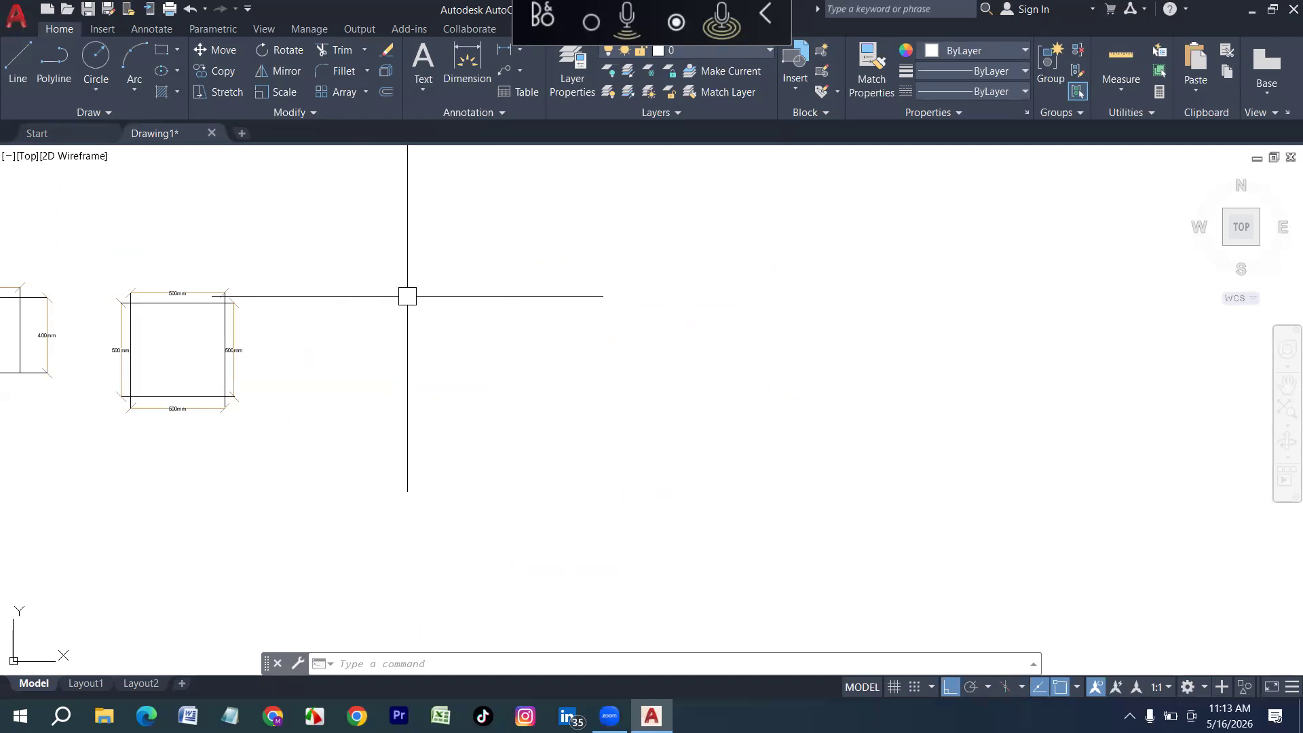
middle_drag(631, 326, 350, 342)
Start a polyline with PL and draw its first 1000-long side
text(p)
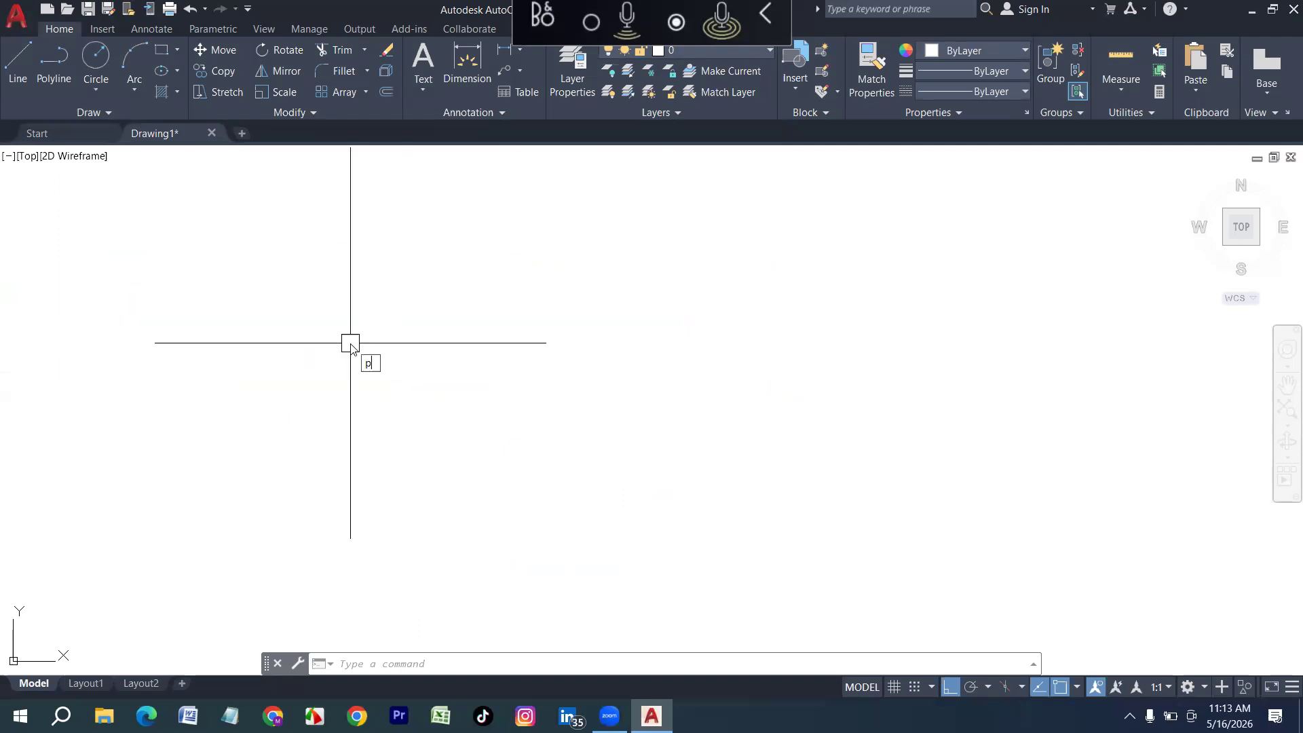
text(l)
key(Return)
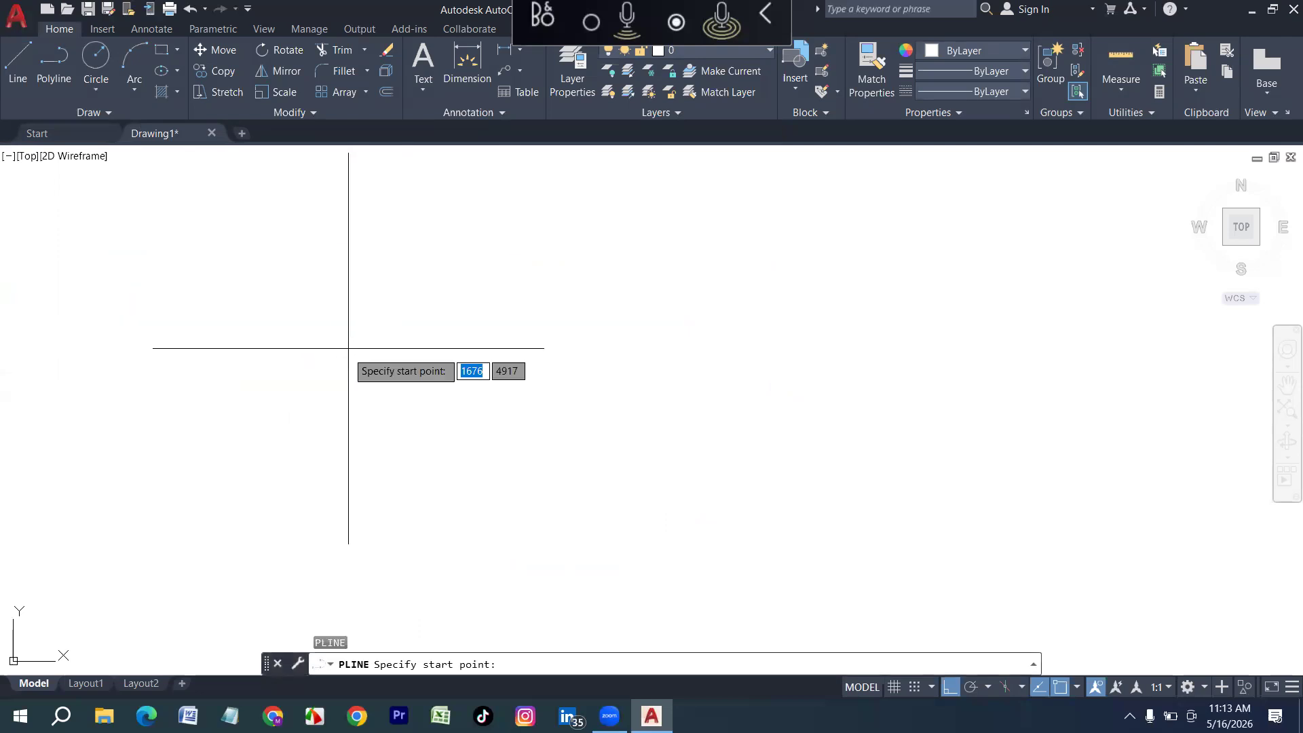
click(215, 290)
text(1000)
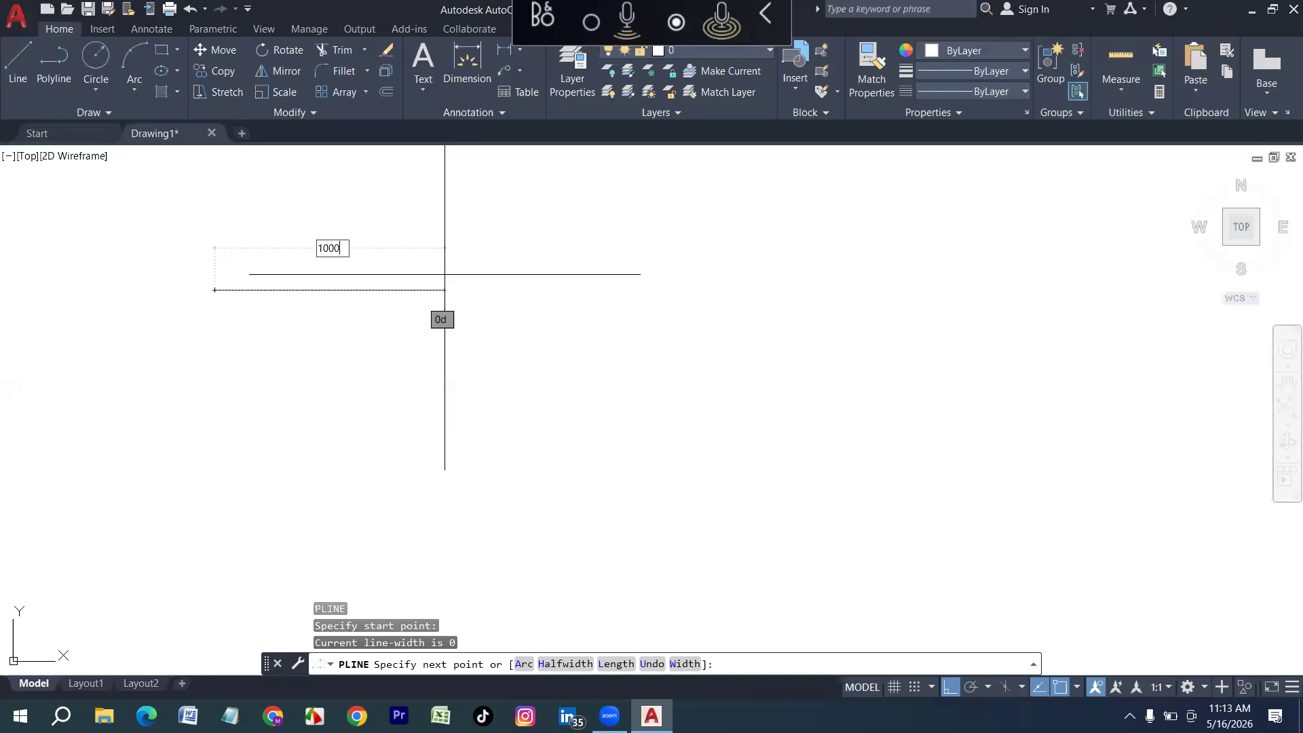
key(Return)
Add the remaining 1000-long sides and close the polyline into a square
scroll(324, 297, down, 4)
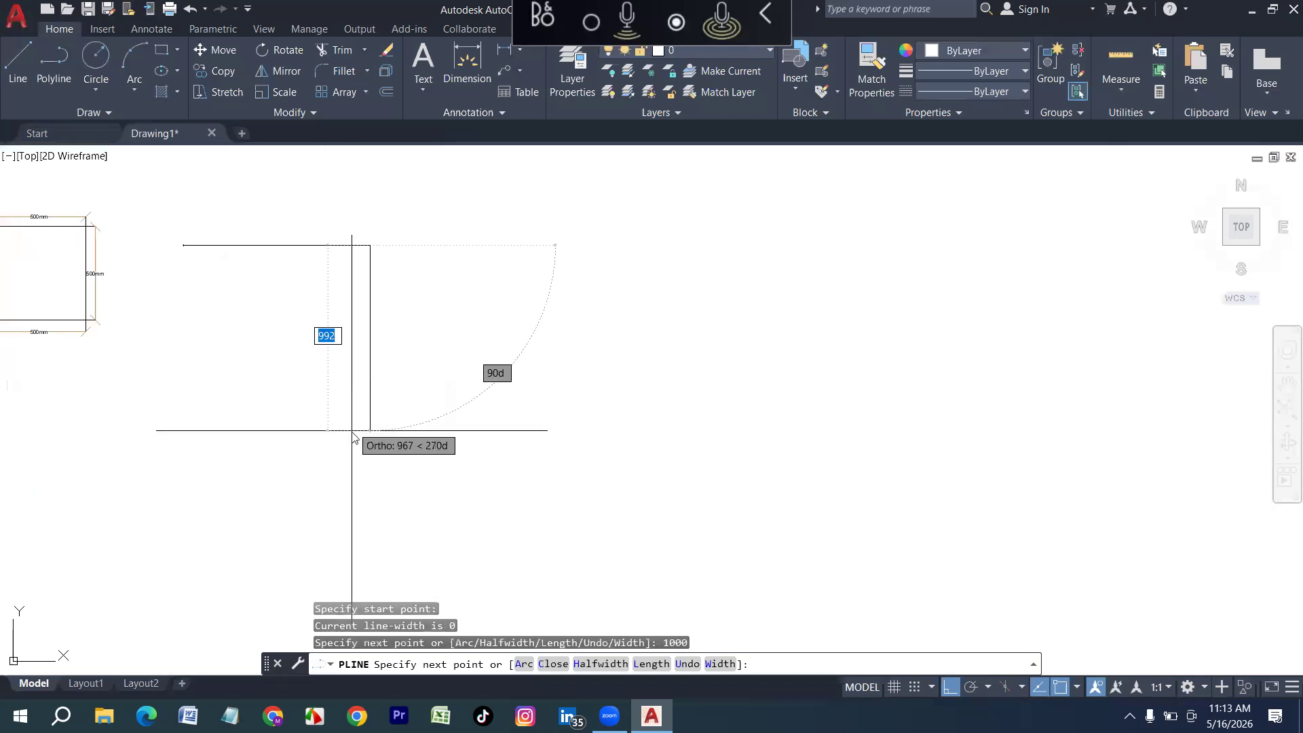
text(1000)
key(Return)
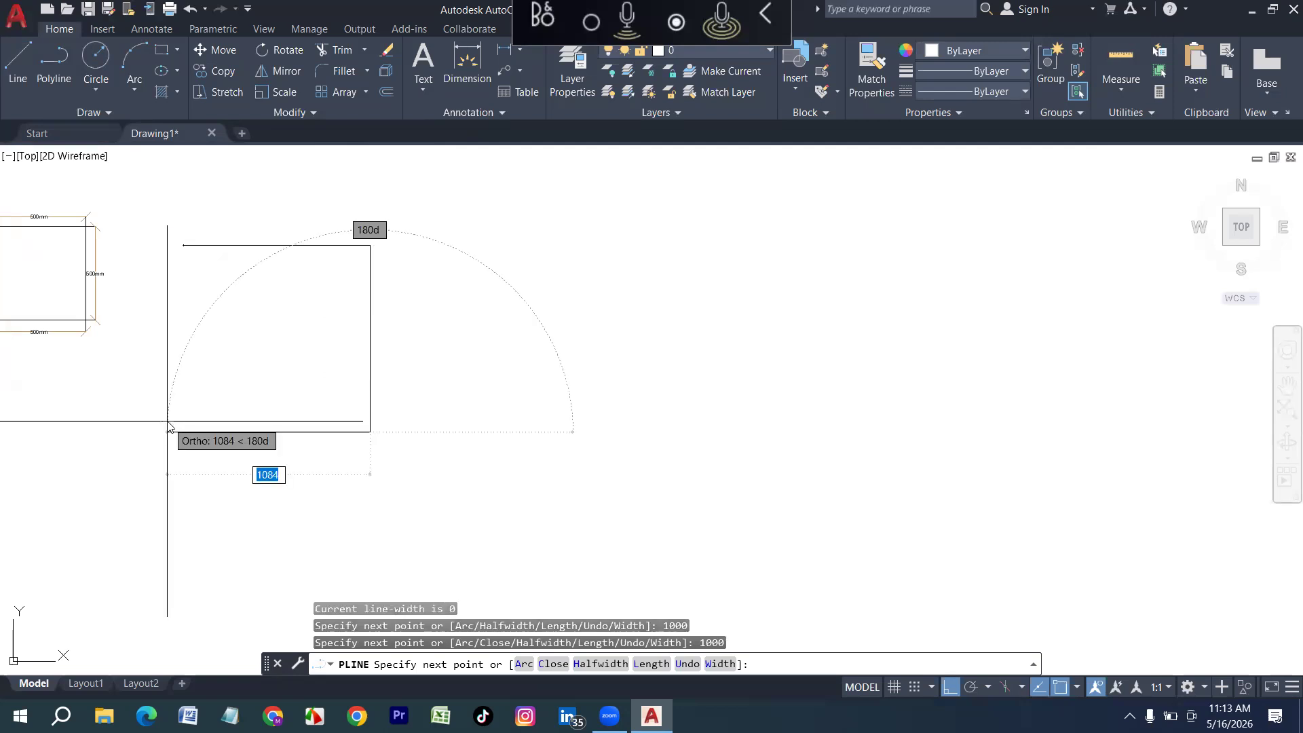
text(1000)
key(Return)
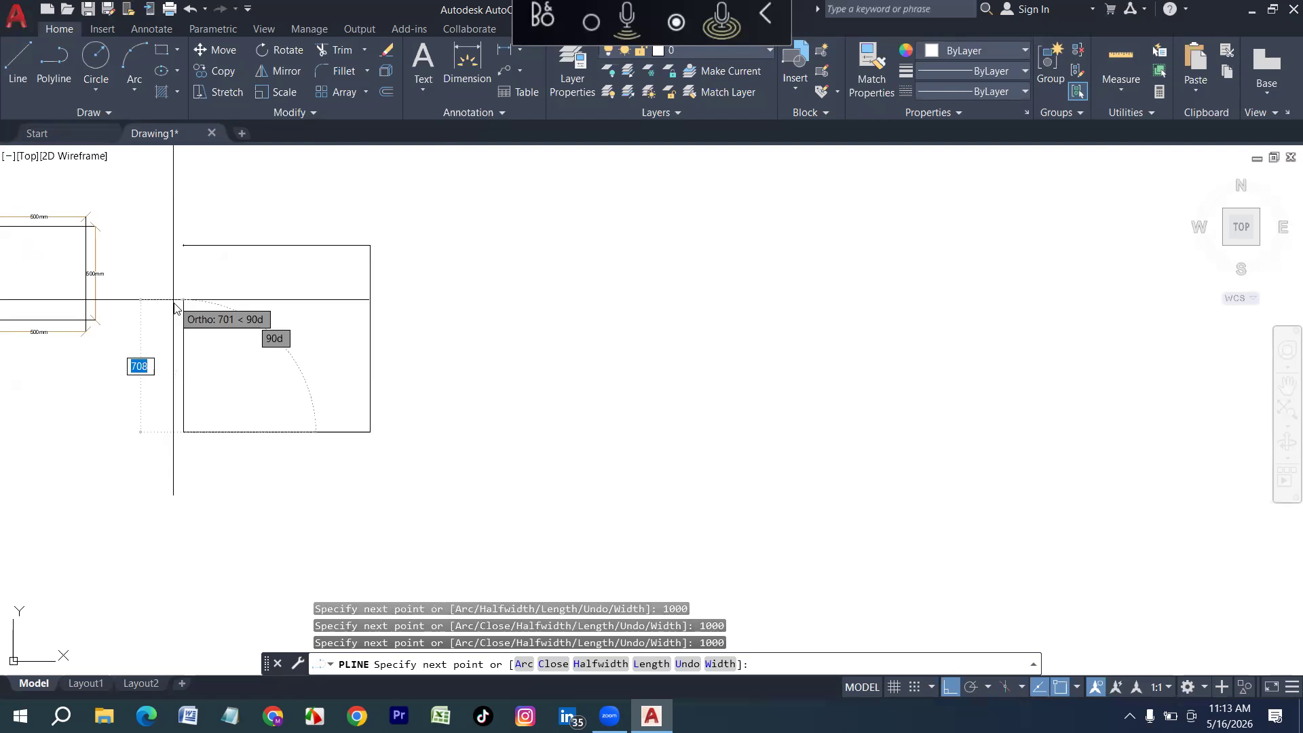
text(c)
key(Return)
key(Return)
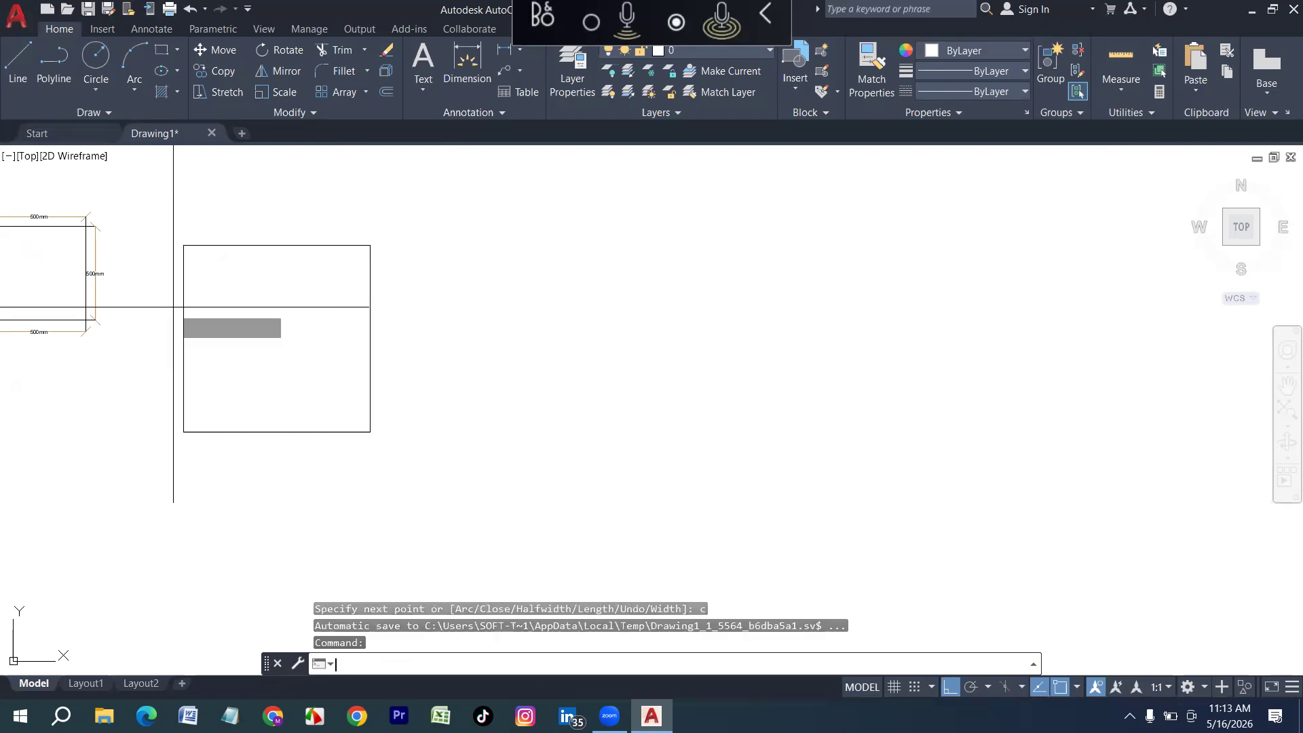
key(Escape)
scroll(212, 344, up, 4)
scroll(239, 327, down, 2)
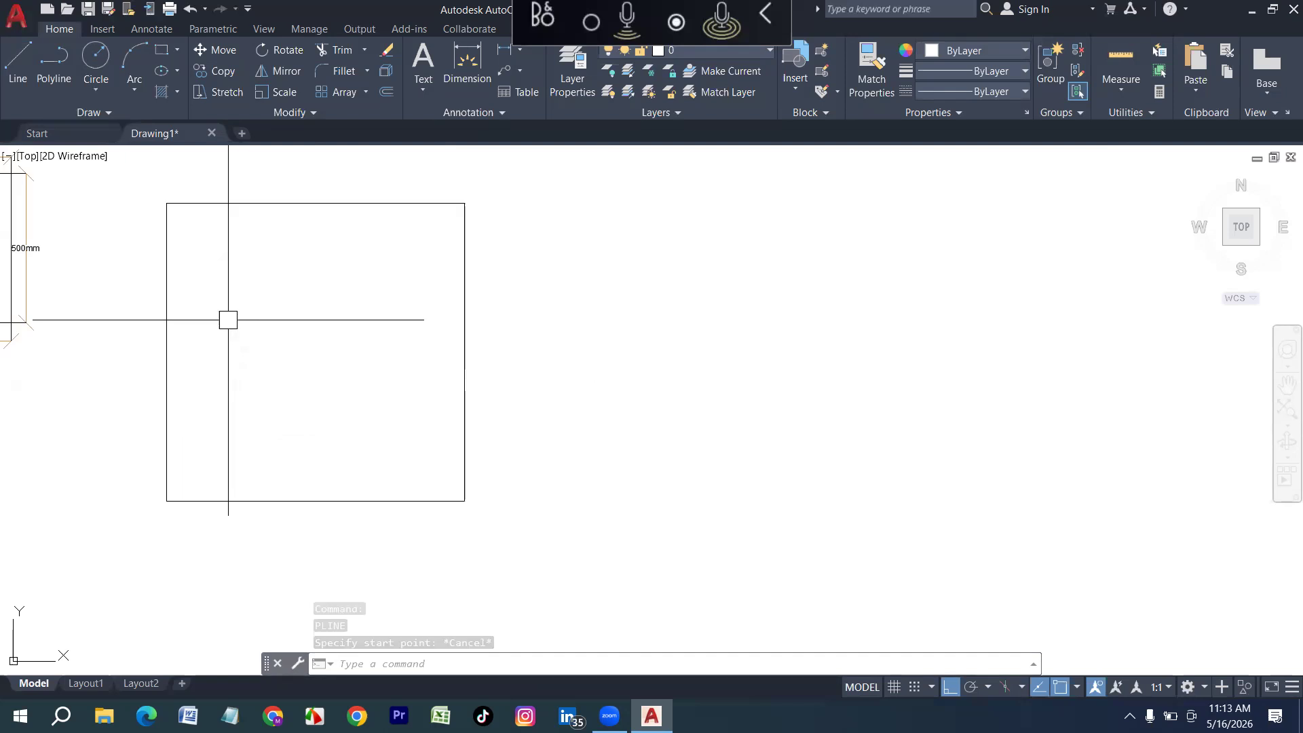
Add aligned 1000mm dimensions to the large square's top and right sides
key(Escape)
text(dal)
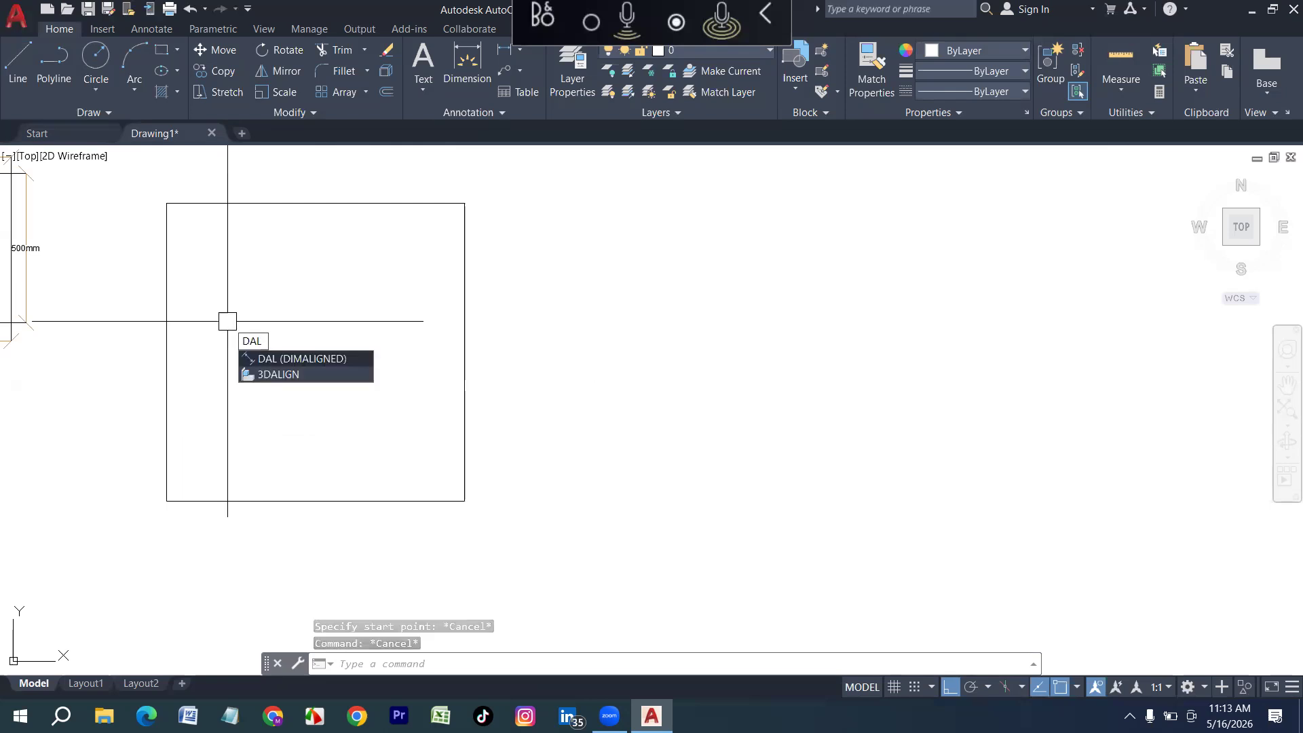
key(Return)
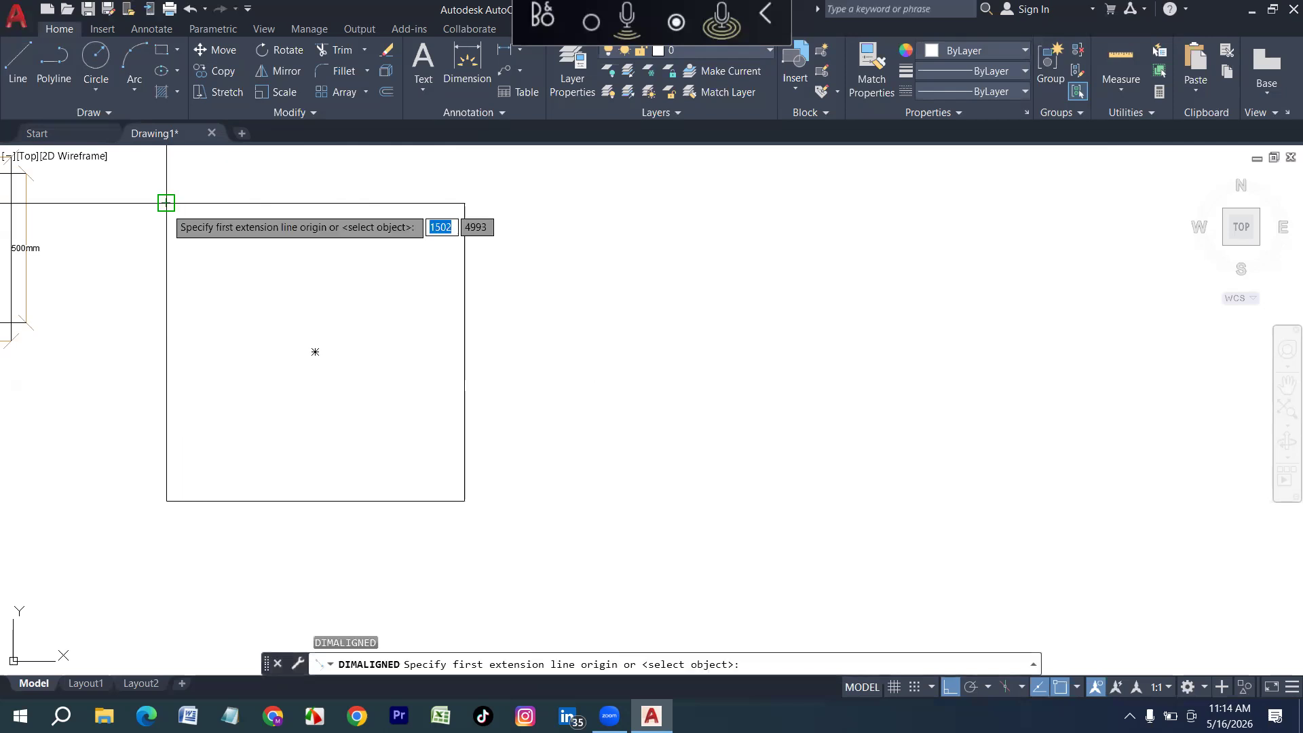
click(166, 203)
click(464, 202)
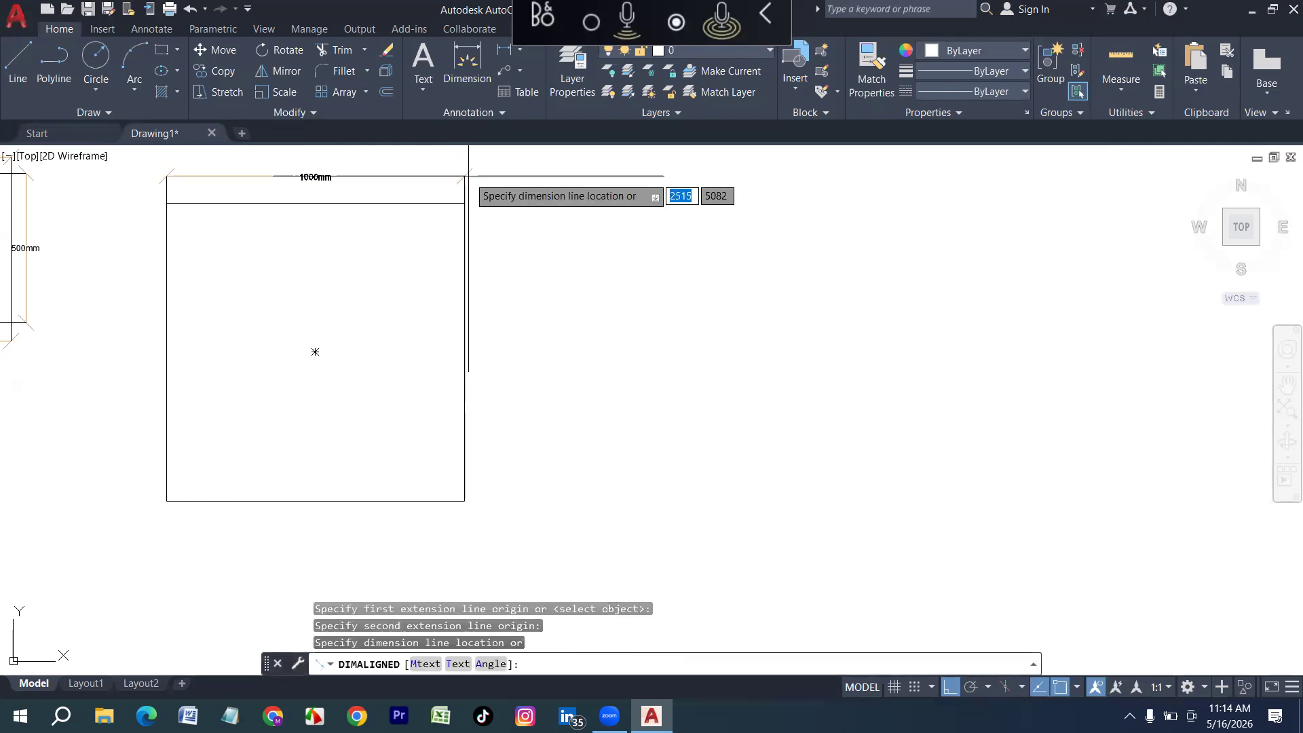
click(307, 181)
scroll(275, 178, up, 2)
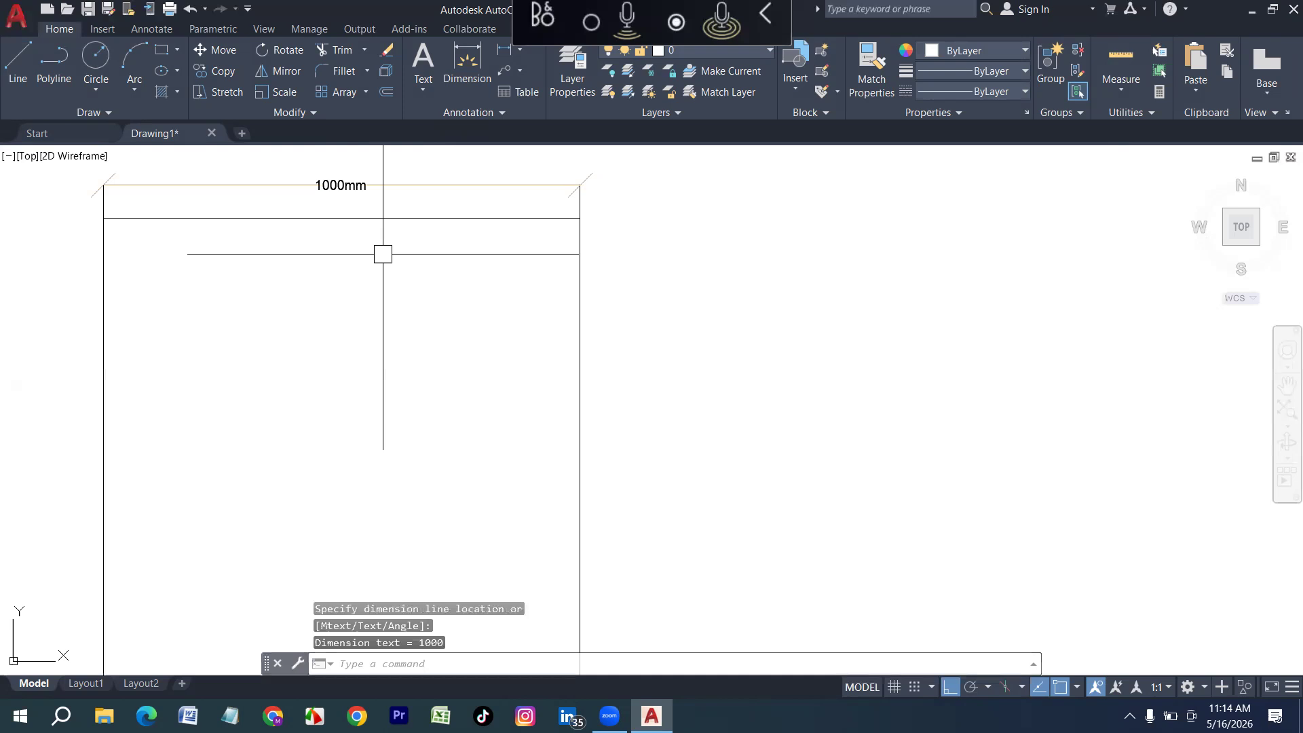
key(Return)
click(579, 218)
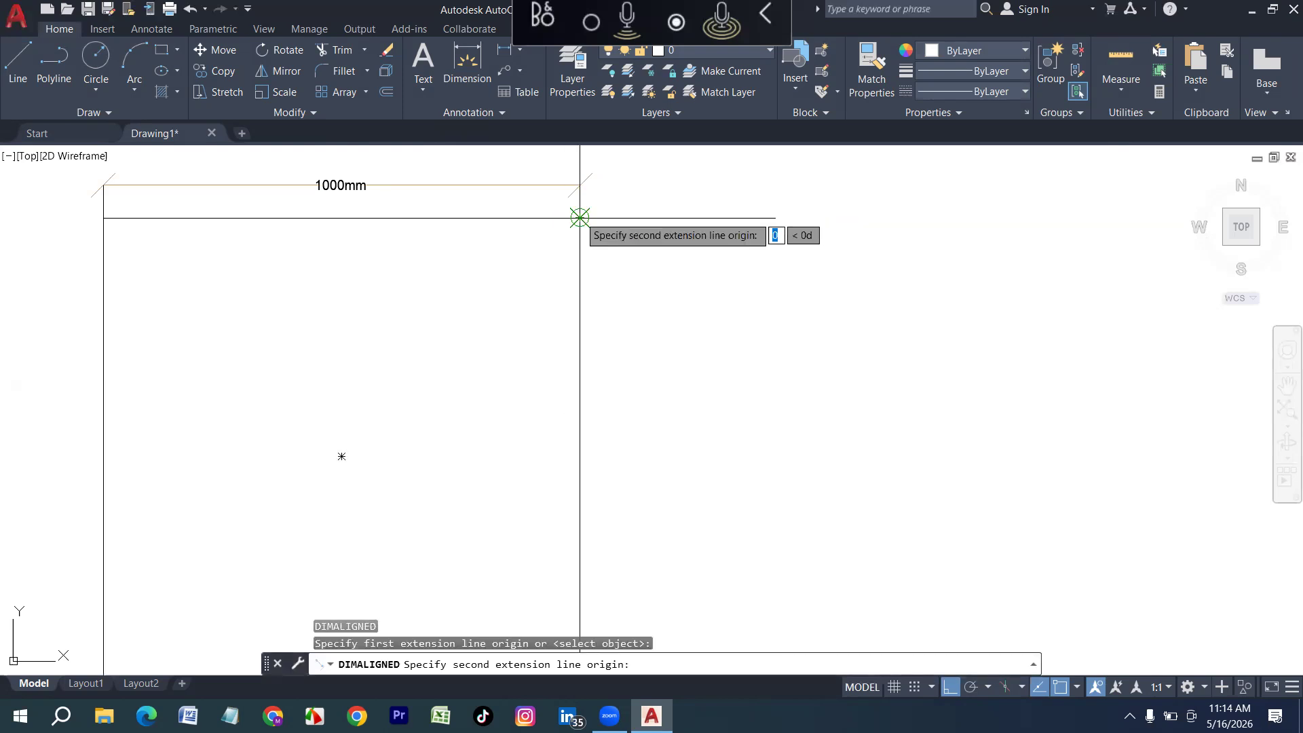
scroll(580, 217, down, 2)
click(578, 513)
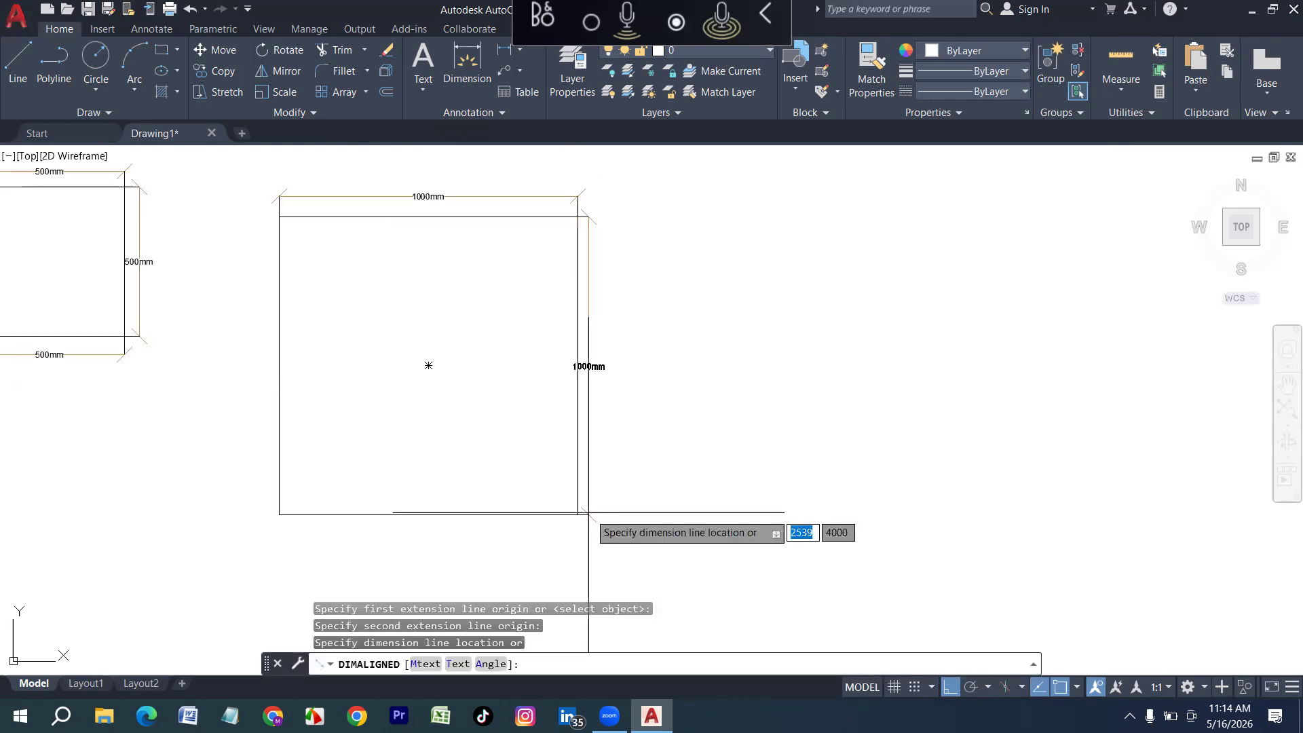
click(595, 509)
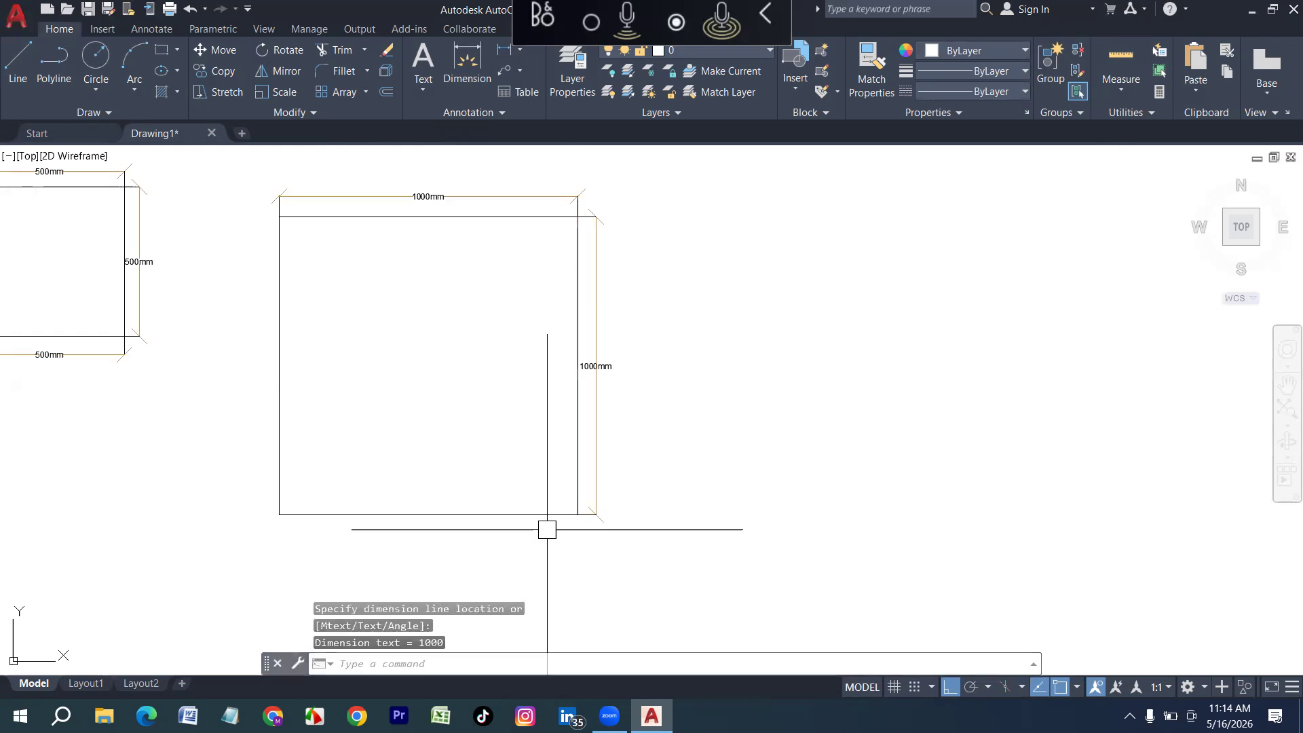
Add aligned 1000mm dimensions to the large square's bottom and left sides
key(Return)
click(578, 515)
click(279, 515)
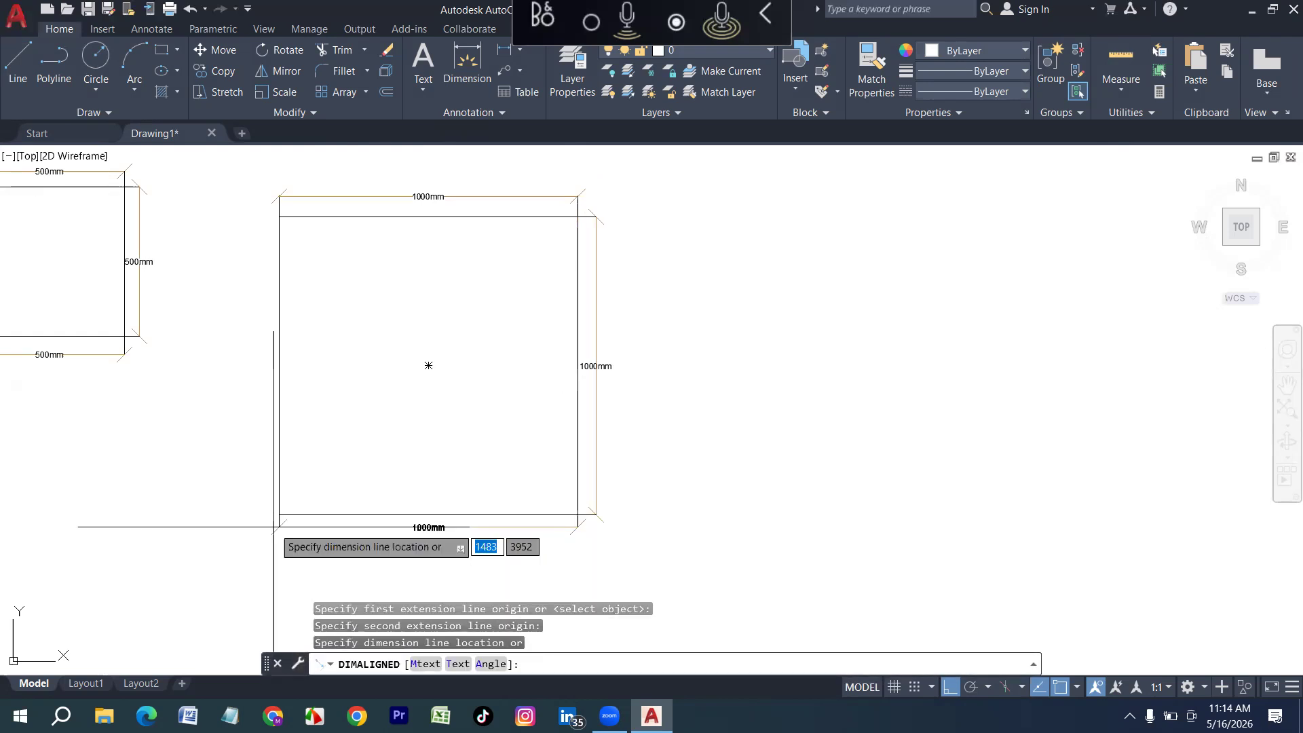
click(276, 536)
key(Return)
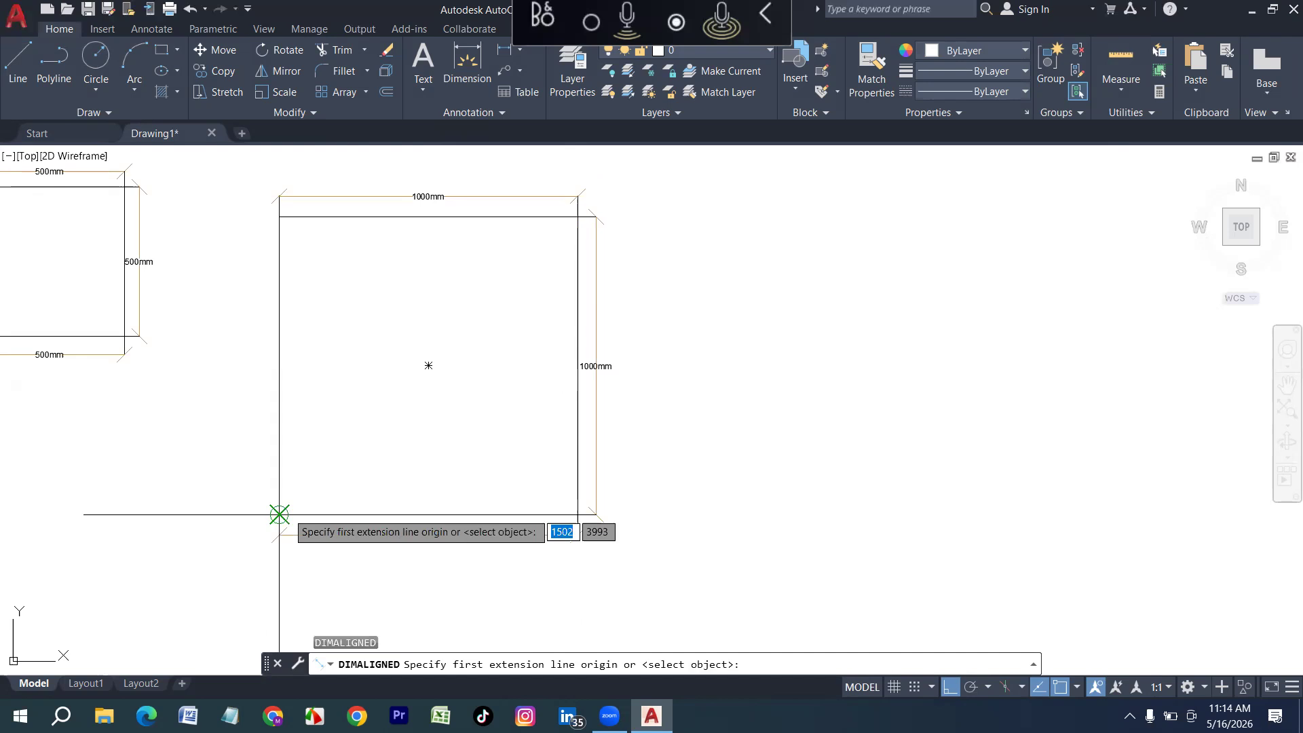
click(279, 515)
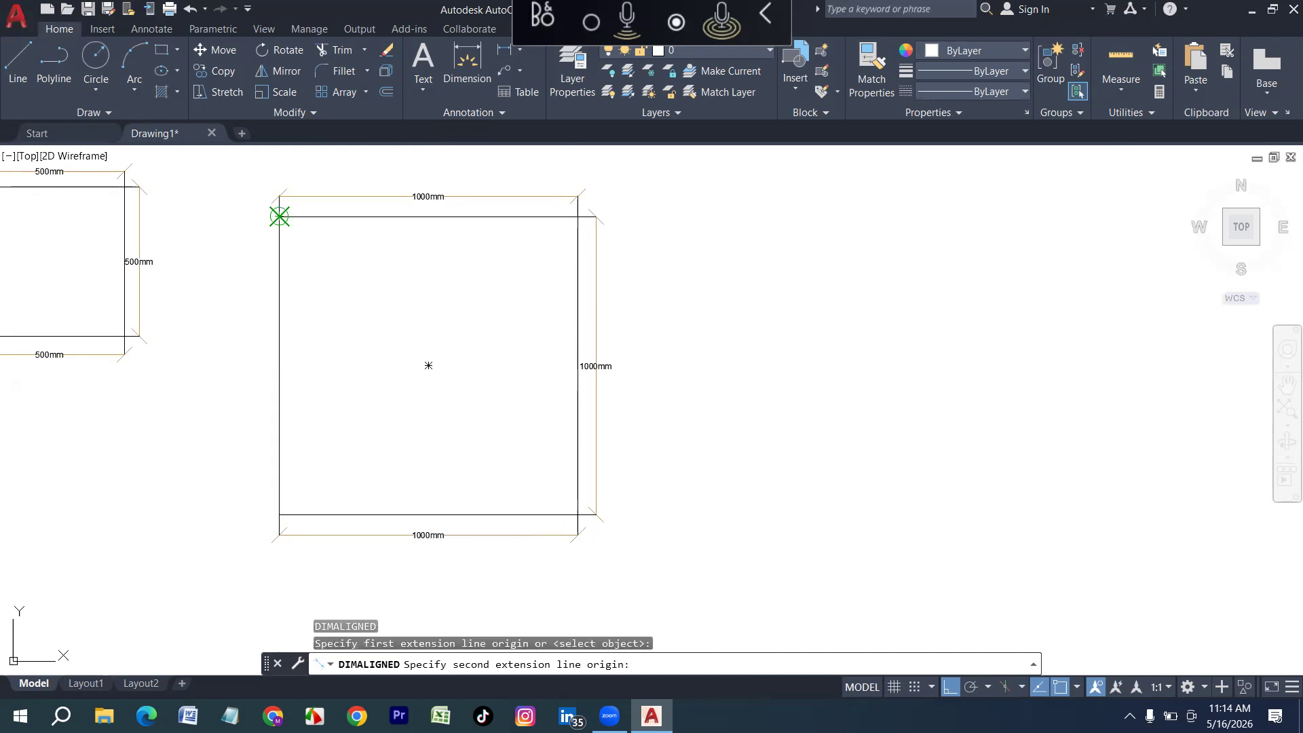
click(279, 216)
click(257, 230)
key(Escape)
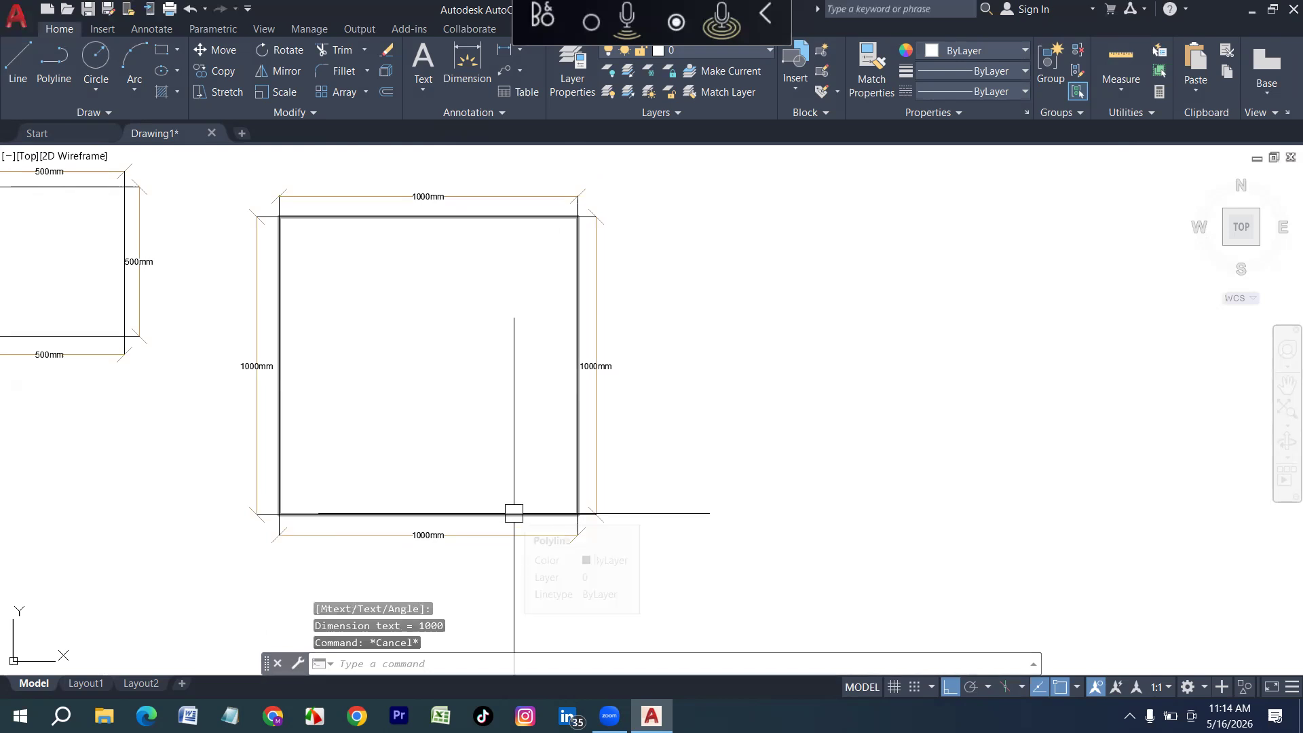
scroll(653, 481, down, 2)
middle_drag(670, 495, 667, 488)
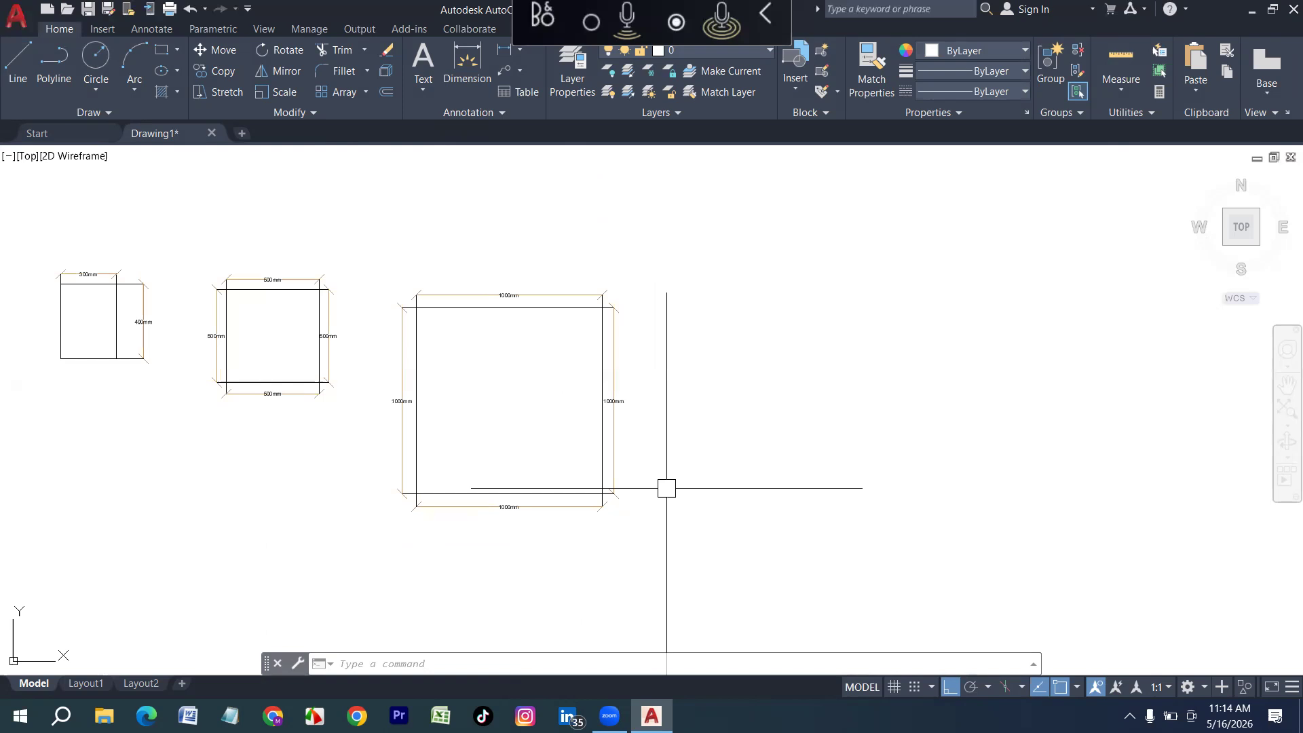
scroll(314, 312, up, 4)
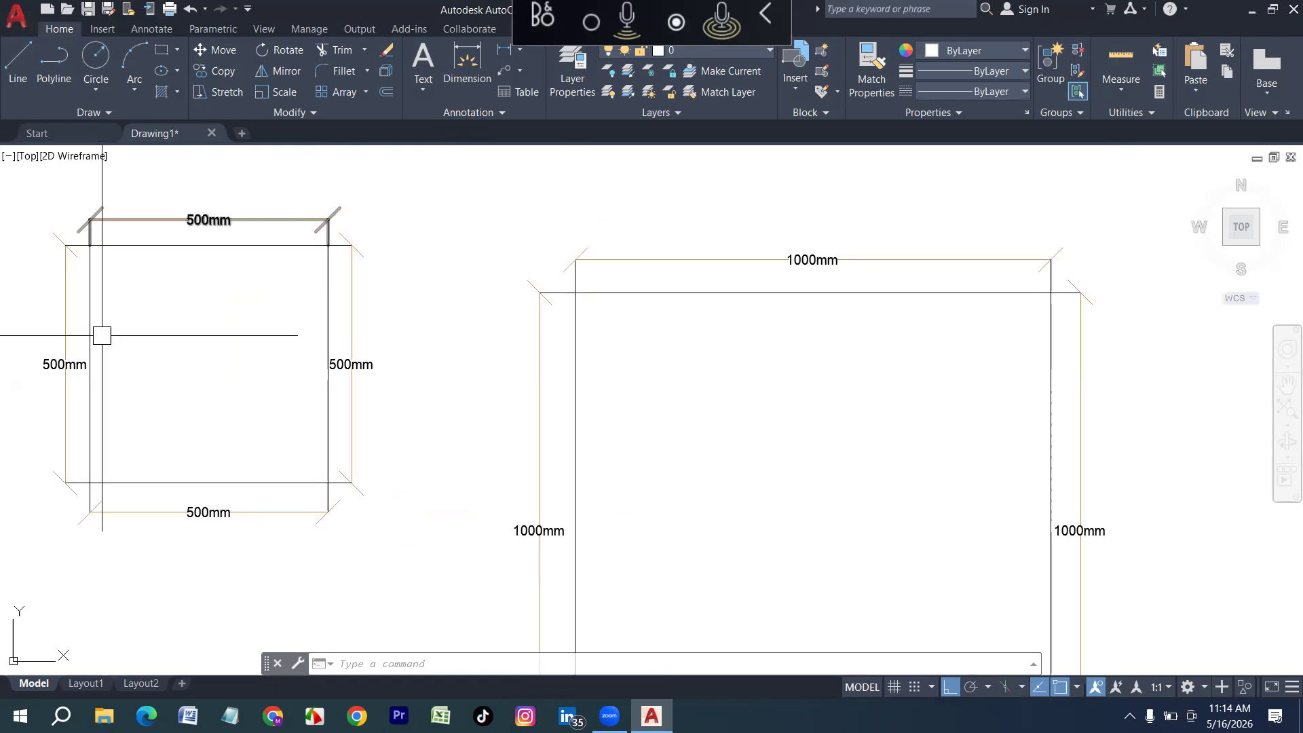
middle_drag(160, 325, 221, 342)
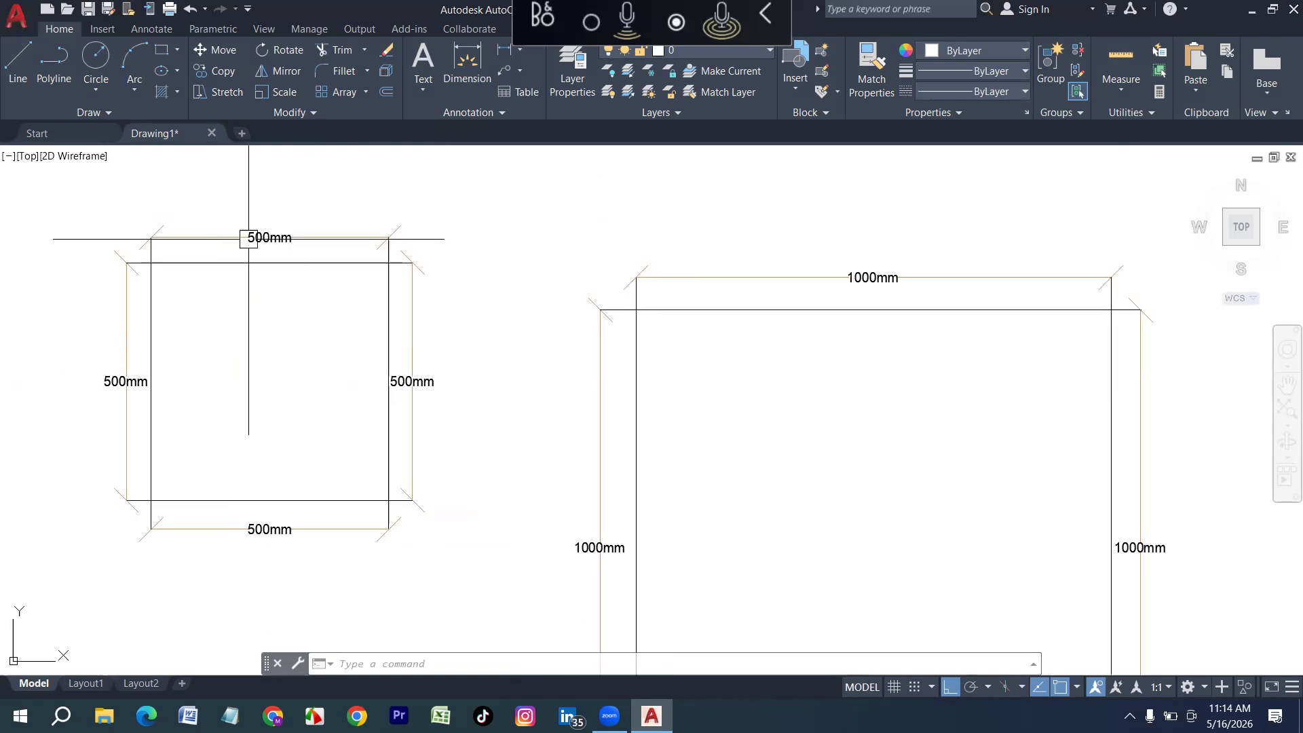
scroll(248, 239, down, 3)
scroll(333, 388, up, 3)
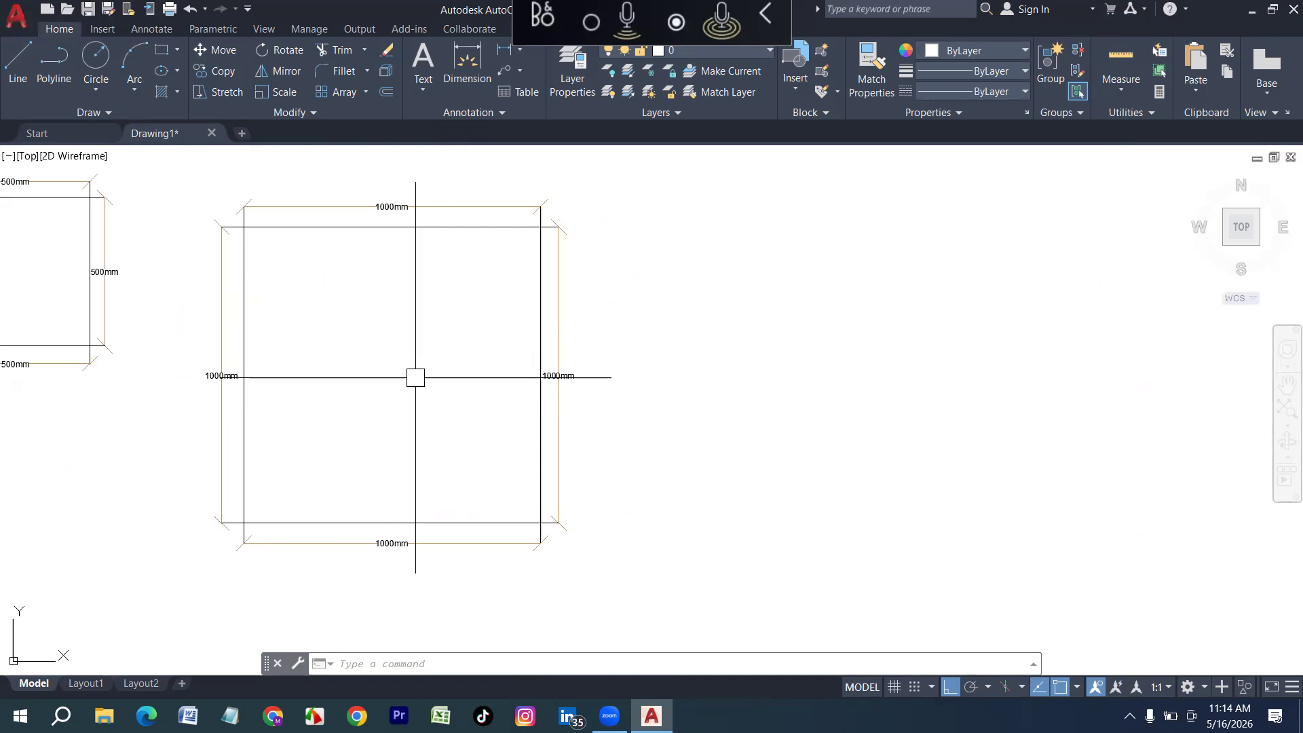
text(d)
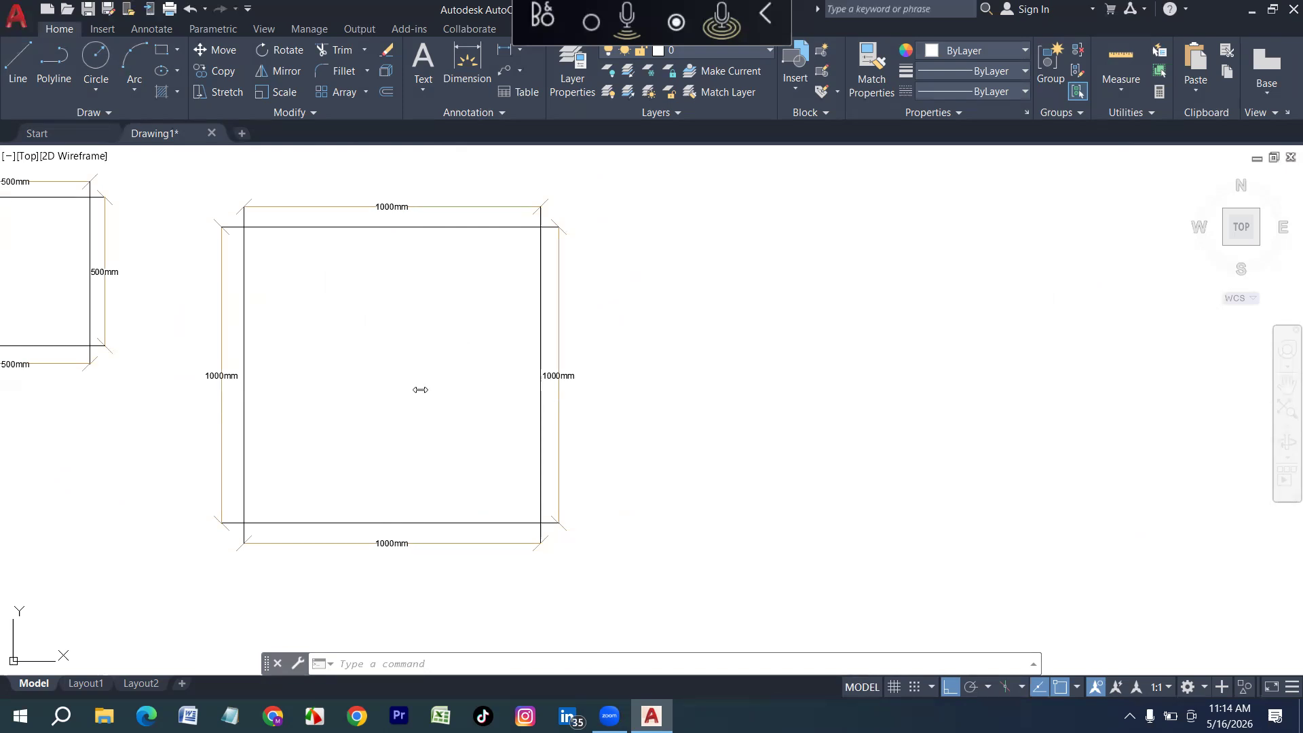
Create a dimension style named '60 mm' from Standard with text height 60
key(Return)
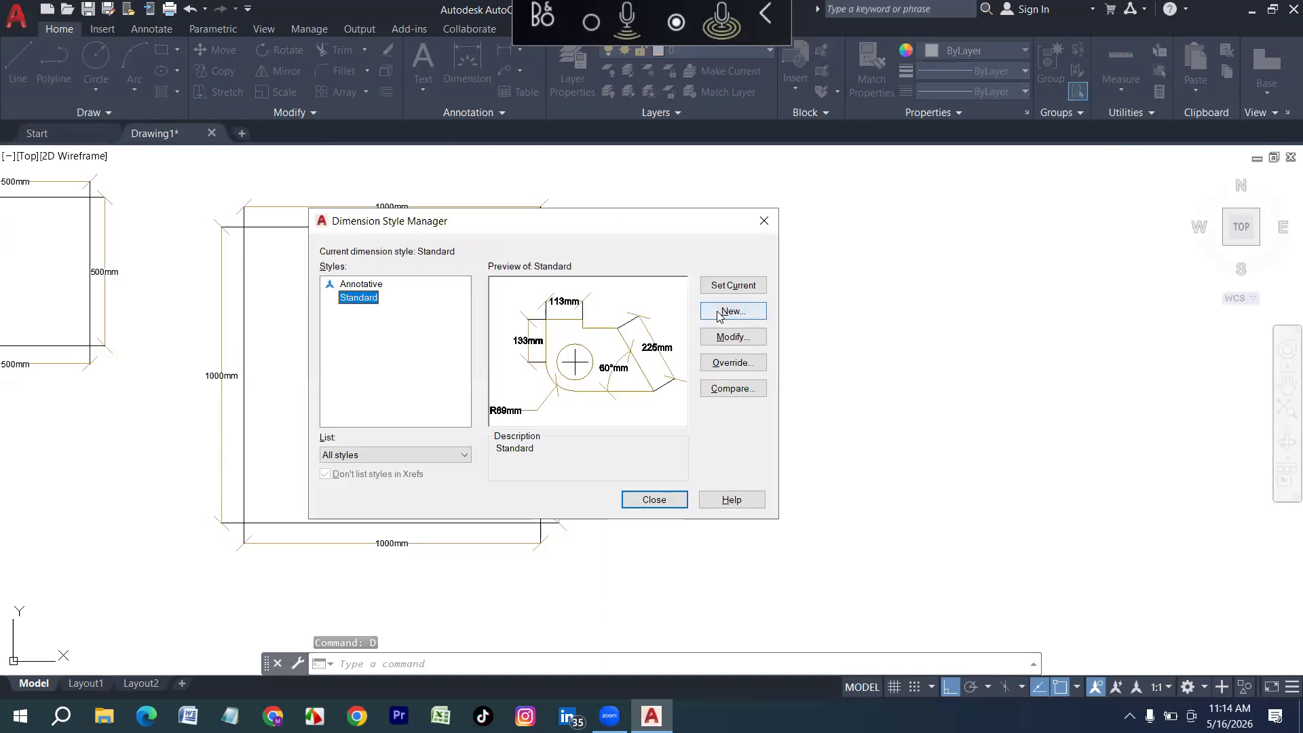
click(724, 317)
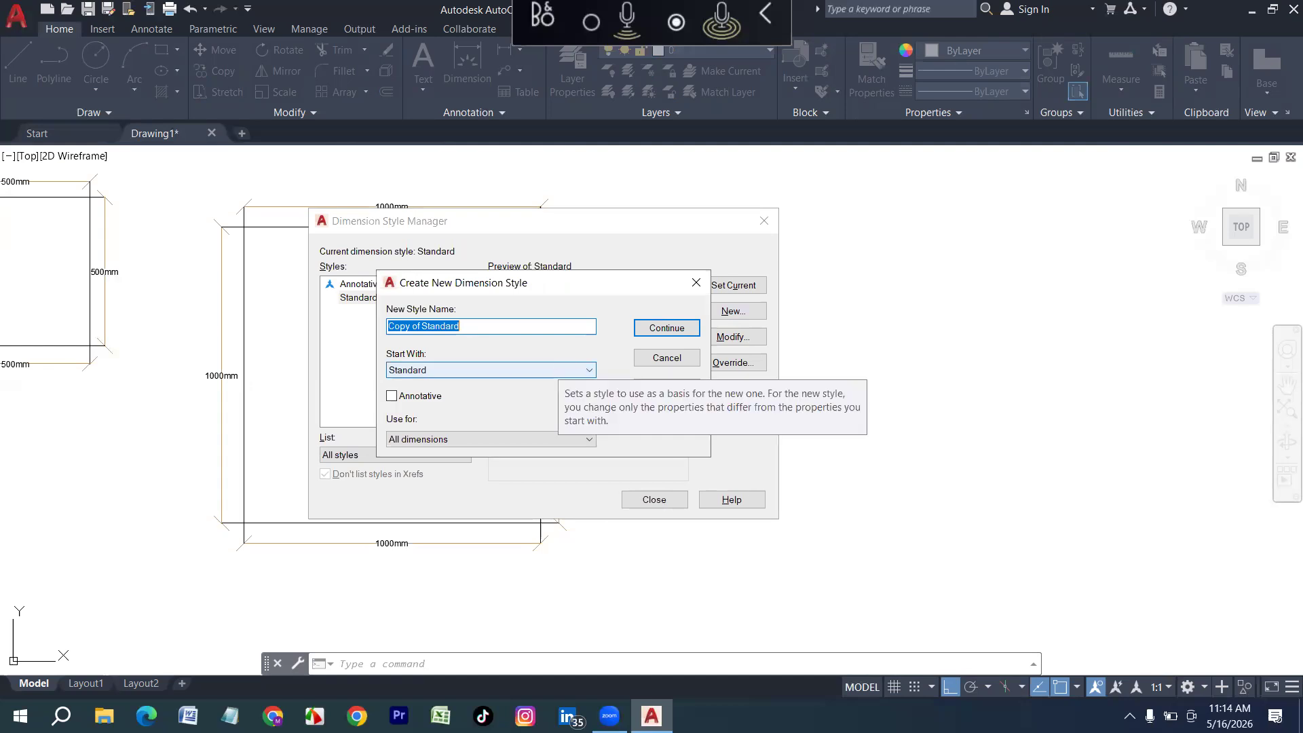
text(60 mm)
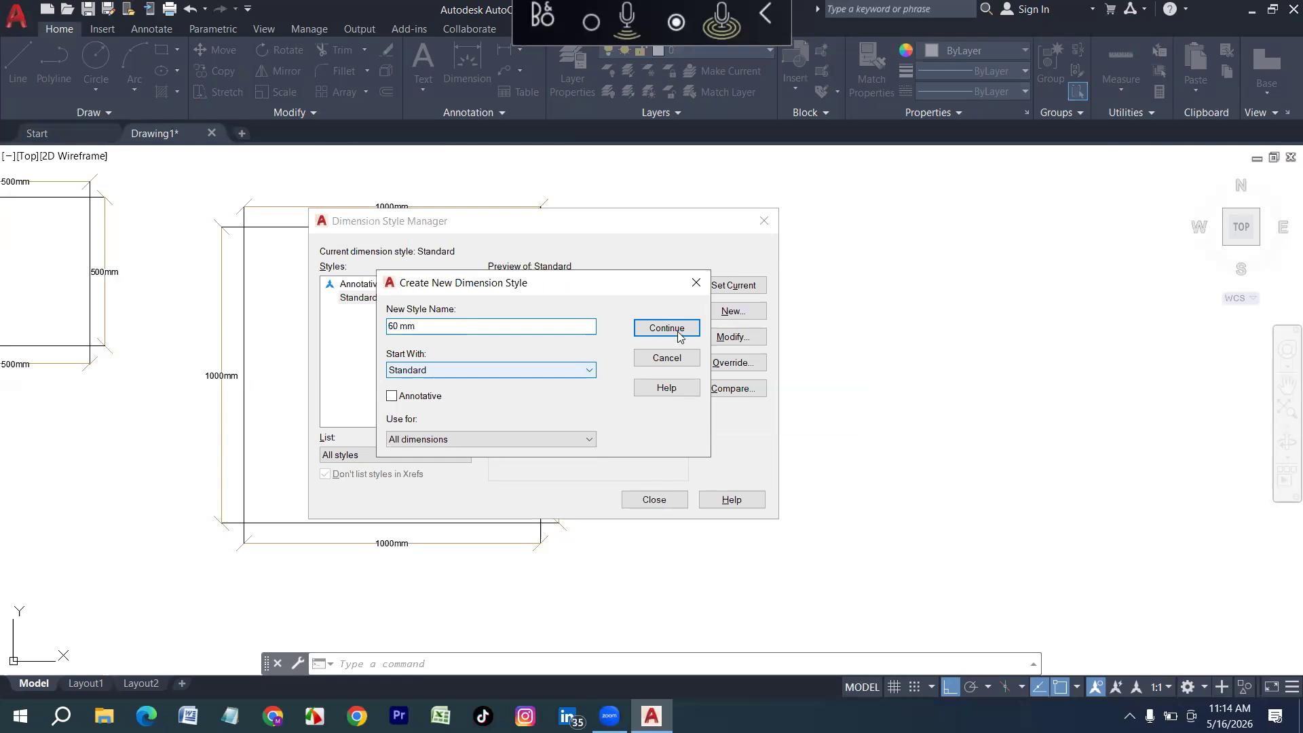
click(666, 328)
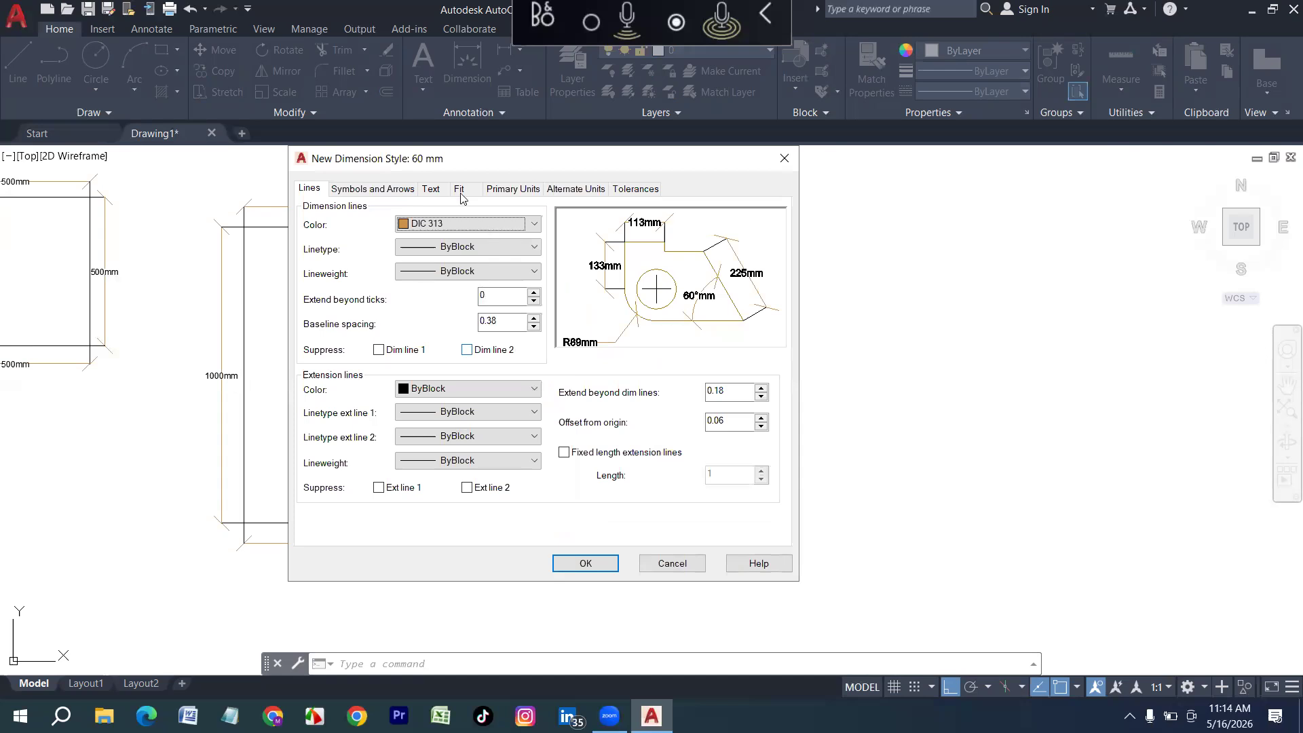
click(514, 192)
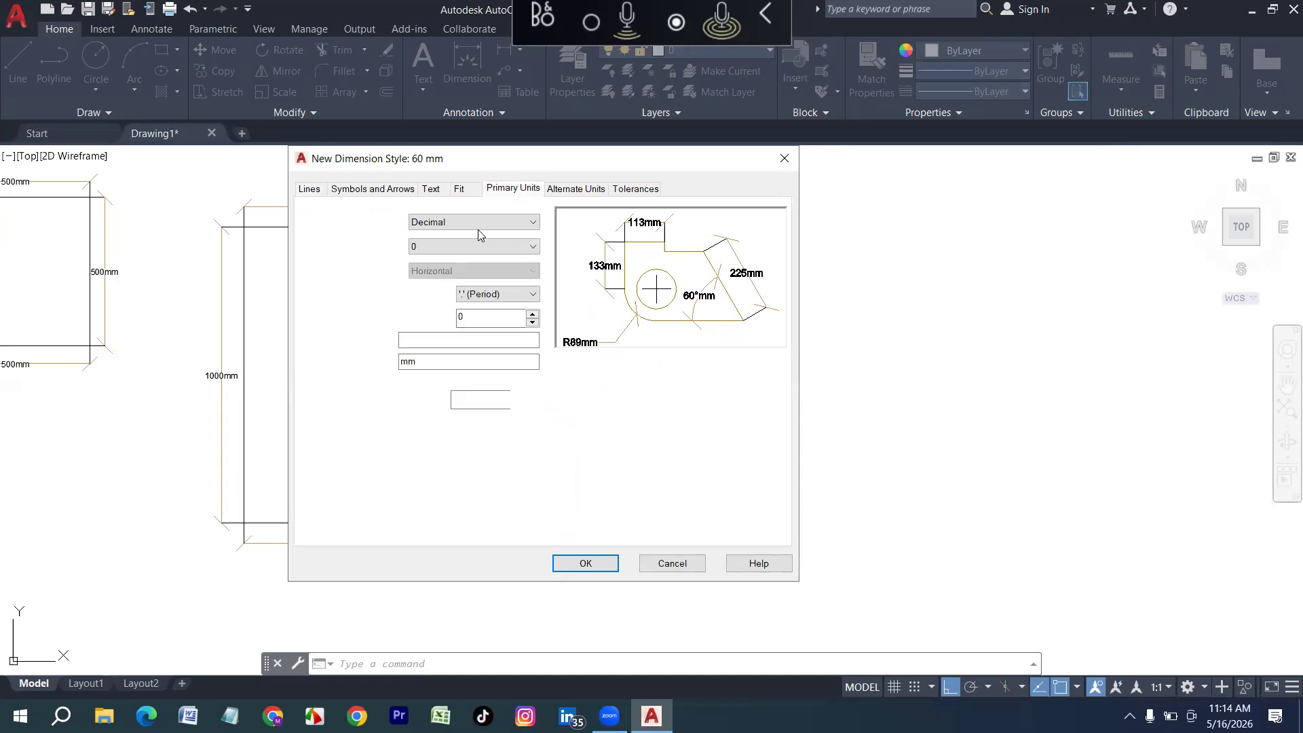
click(432, 189)
double_click(501, 307)
text(60)
click(579, 568)
click(673, 499)
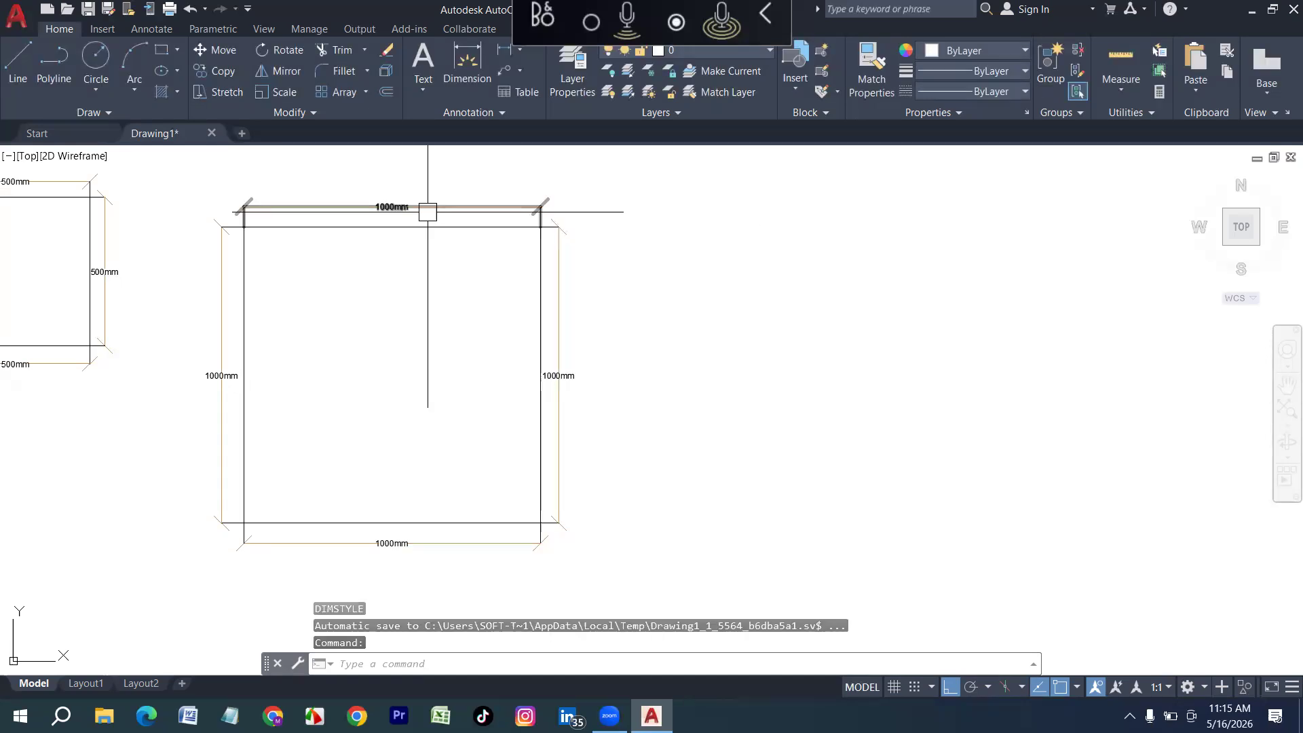
Delete the four 1000mm dimensions from the large square, leaving it undimensioned
click(427, 212)
key(Delete)
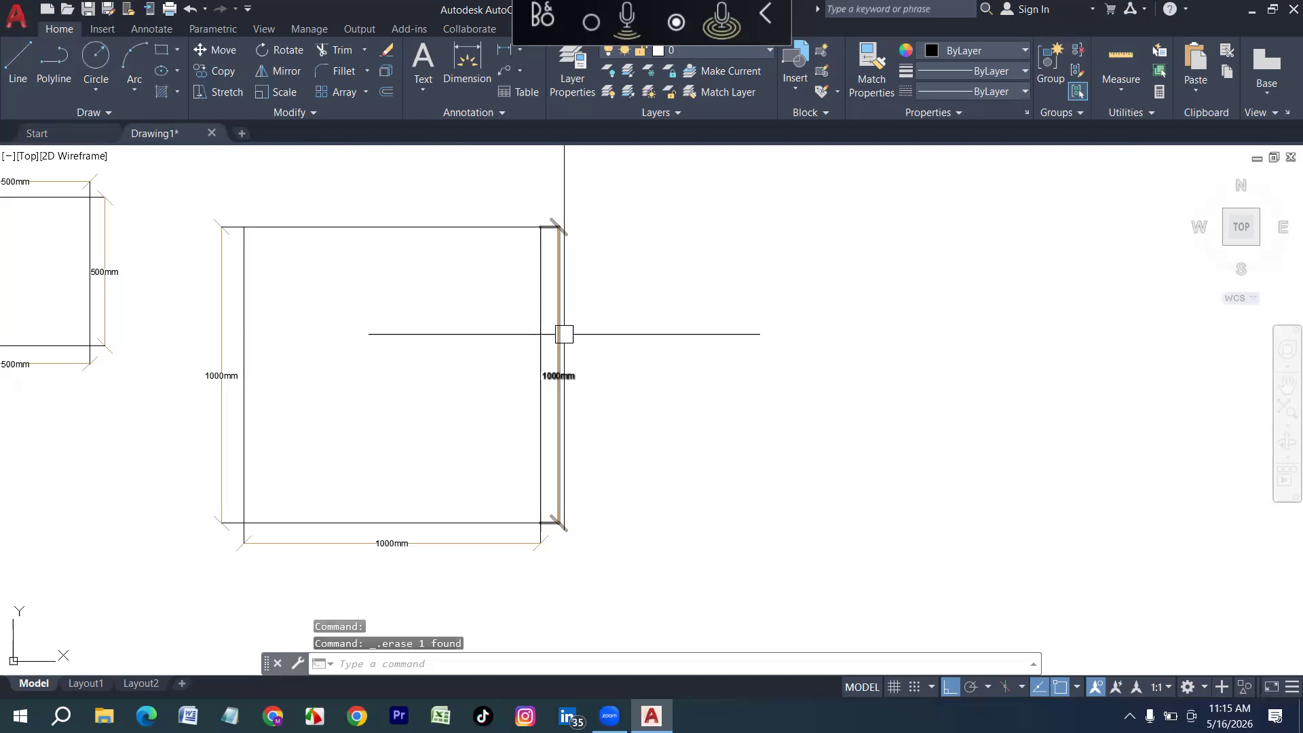
click(418, 543)
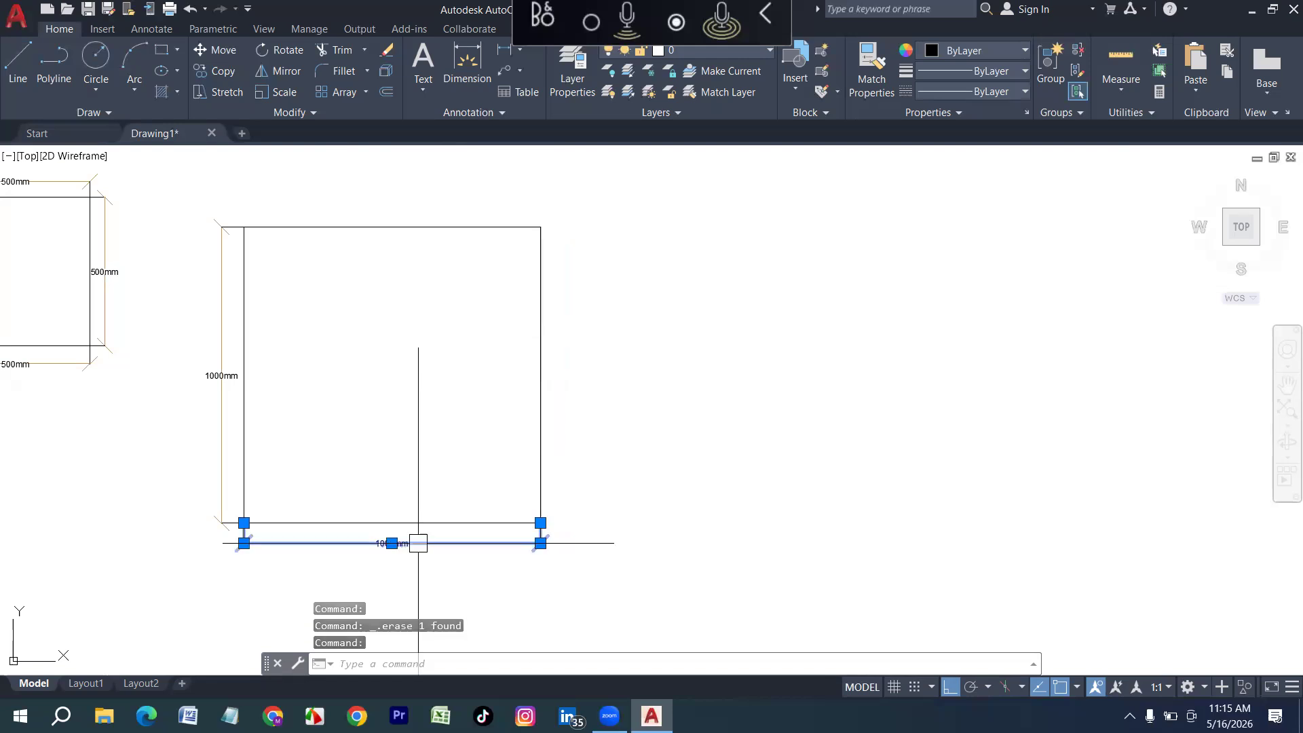
key(Delete)
click(221, 467)
scroll(570, 402, down, 2)
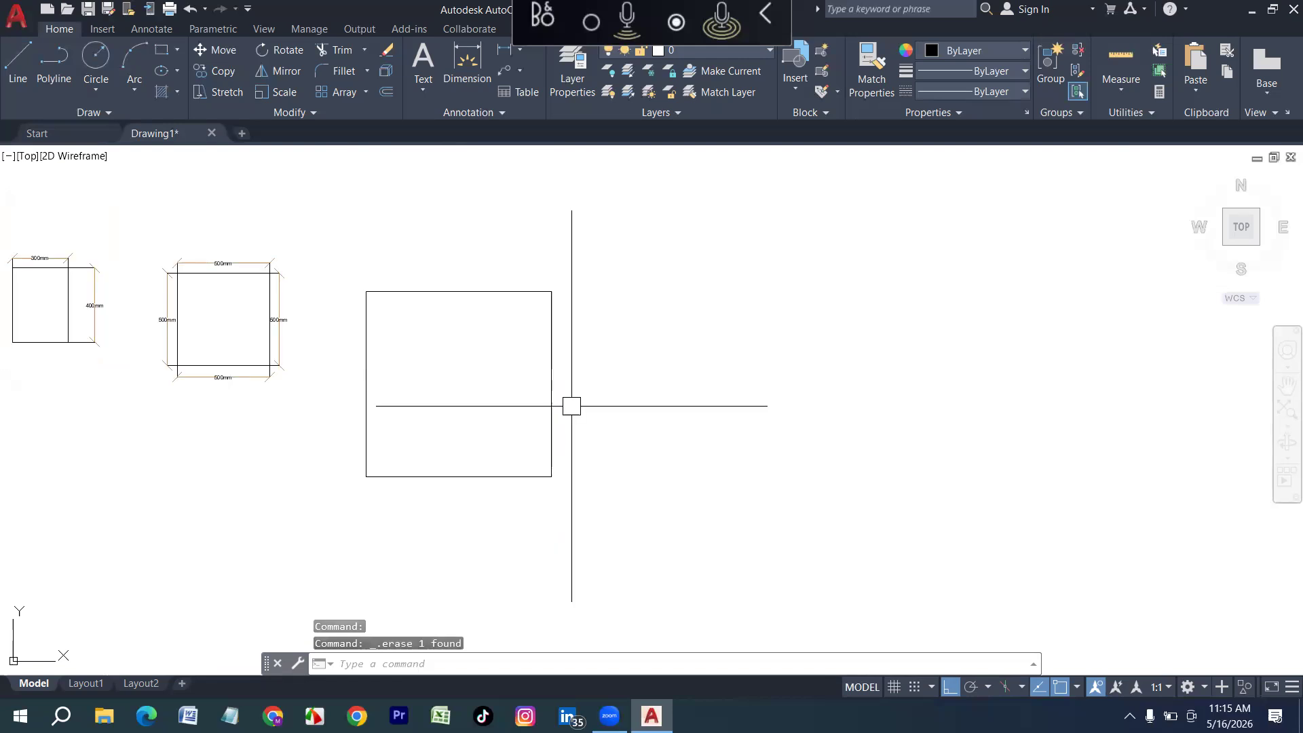
middle_drag(296, 374, 244, 381)
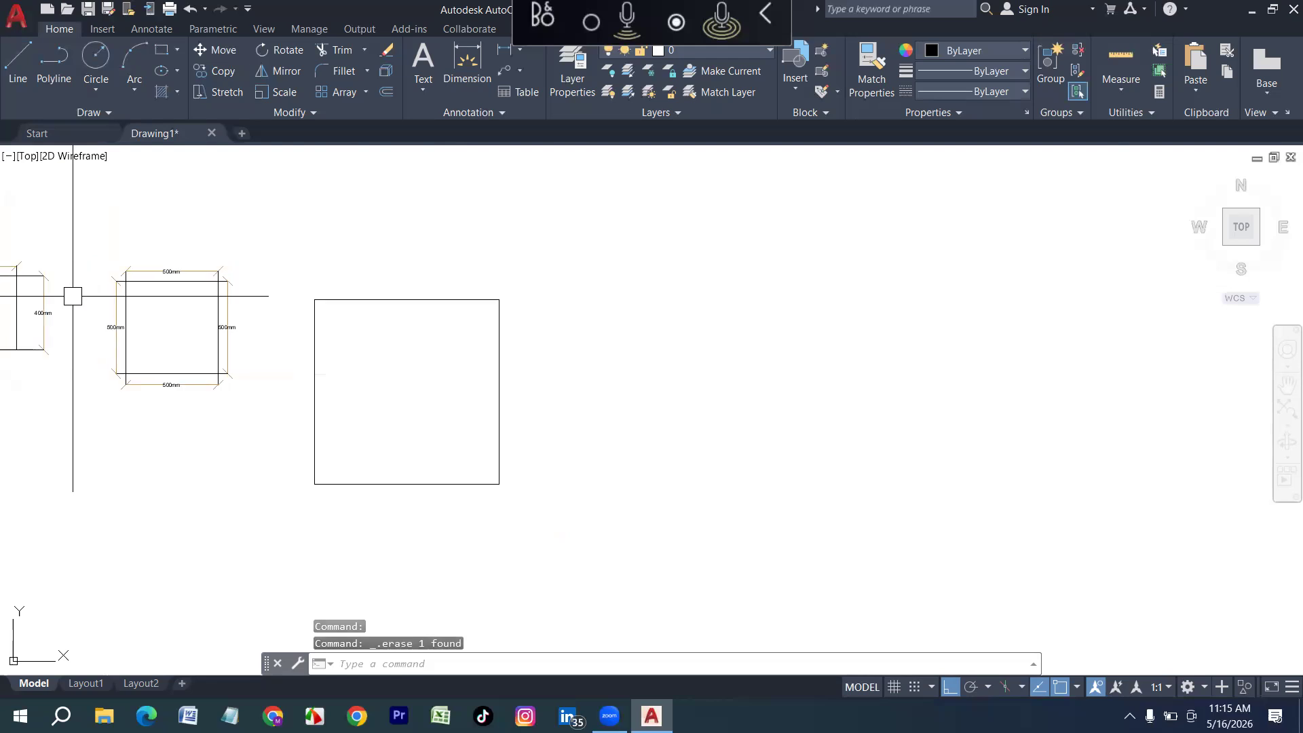
scroll(73, 296, up, 4)
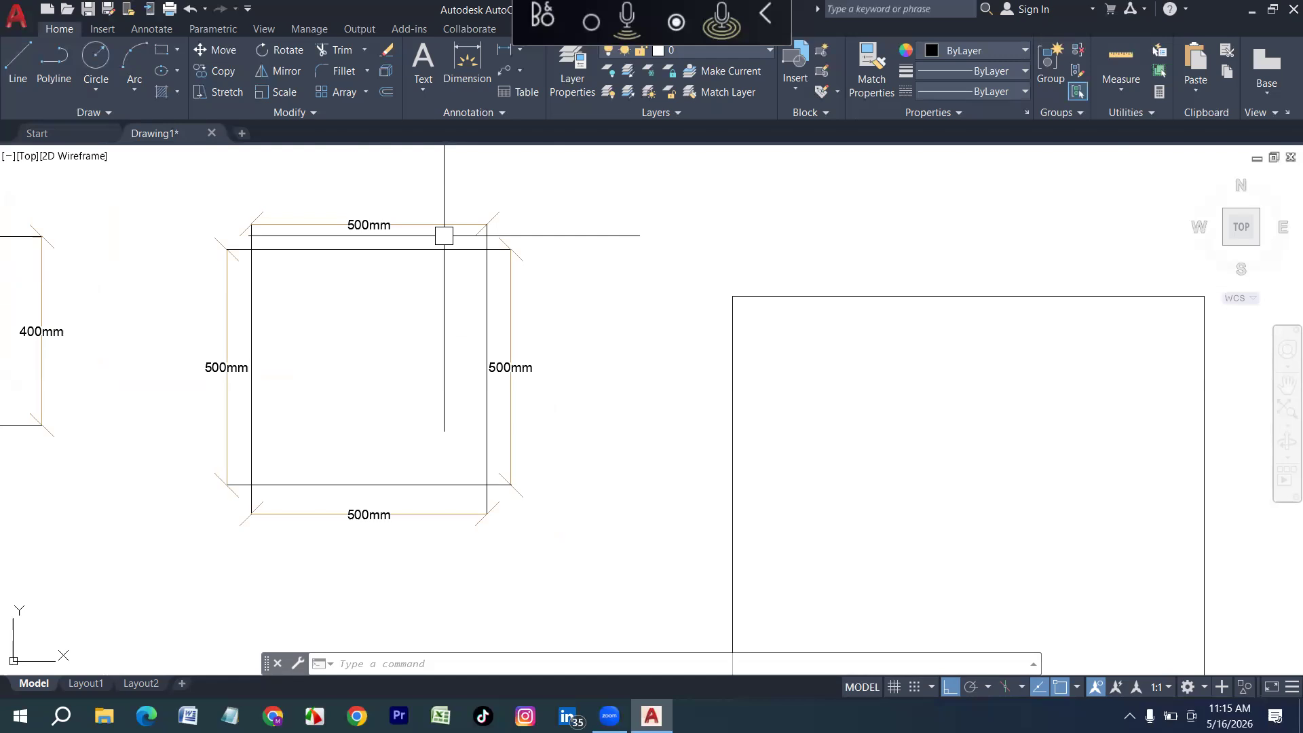
scroll(142, 311, down, 4)
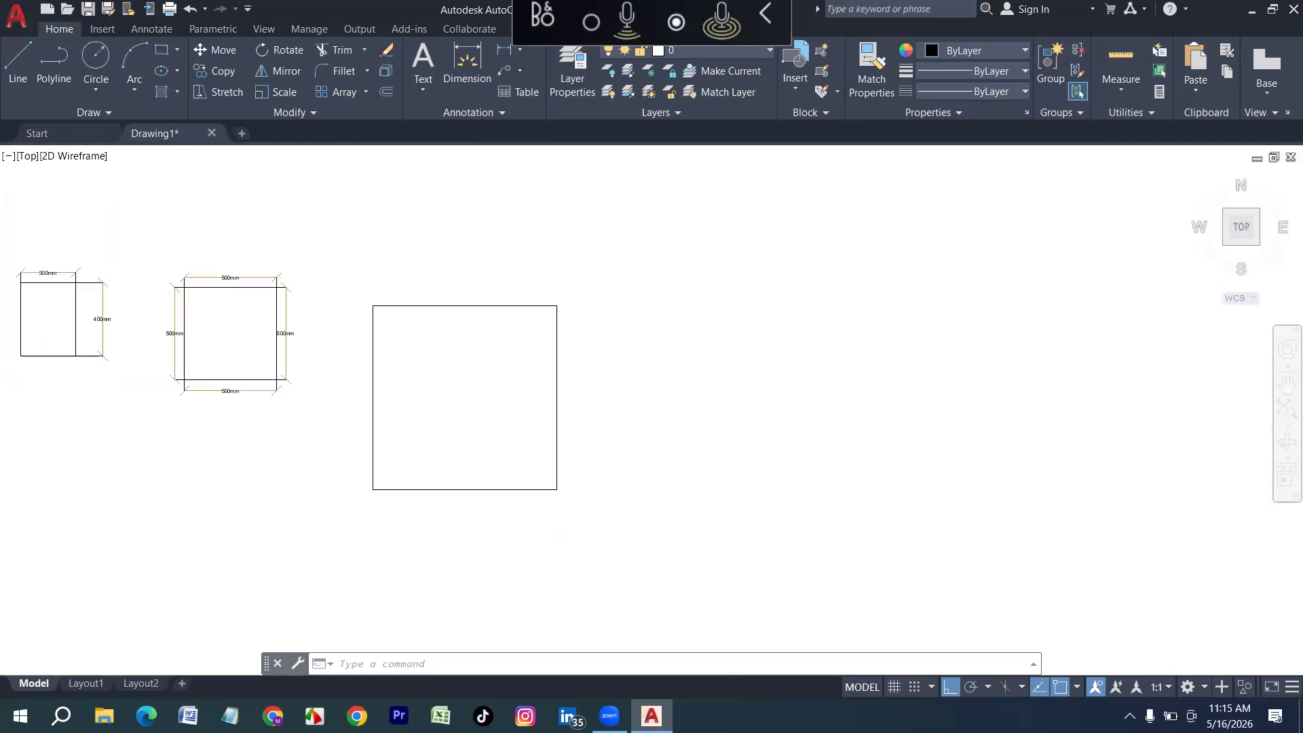
scroll(516, 343, up, 2)
Using D for the Dimension Style Manager, set the 60 mm style current and close
text(f)
key(Escape)
text(d)
key(Return)
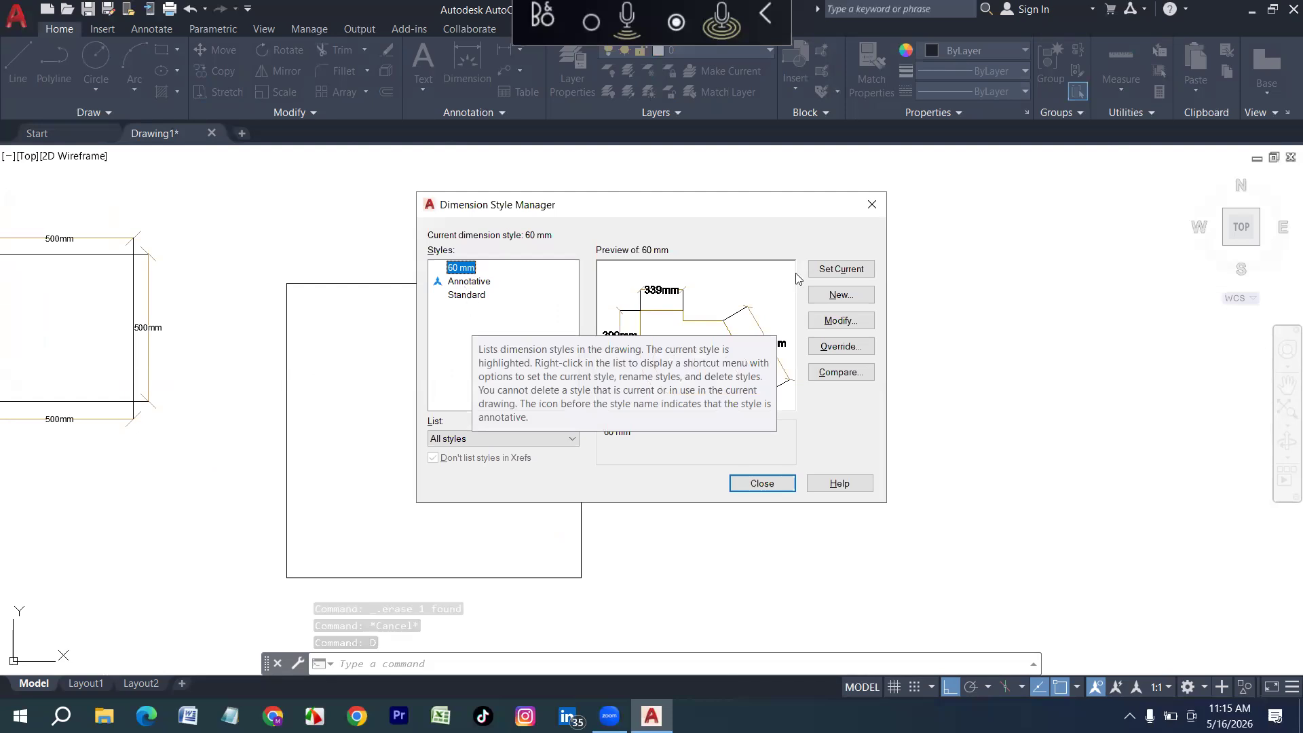
click(468, 295)
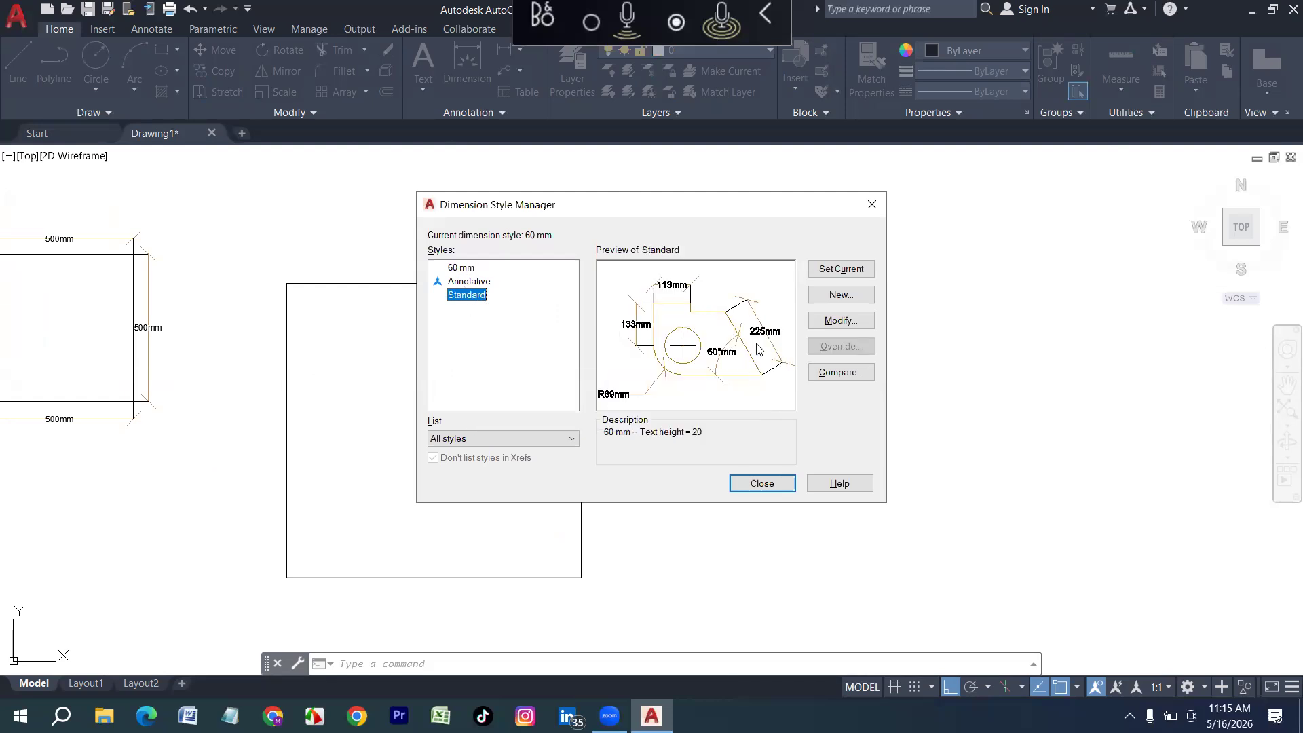
click(477, 267)
click(833, 278)
click(762, 482)
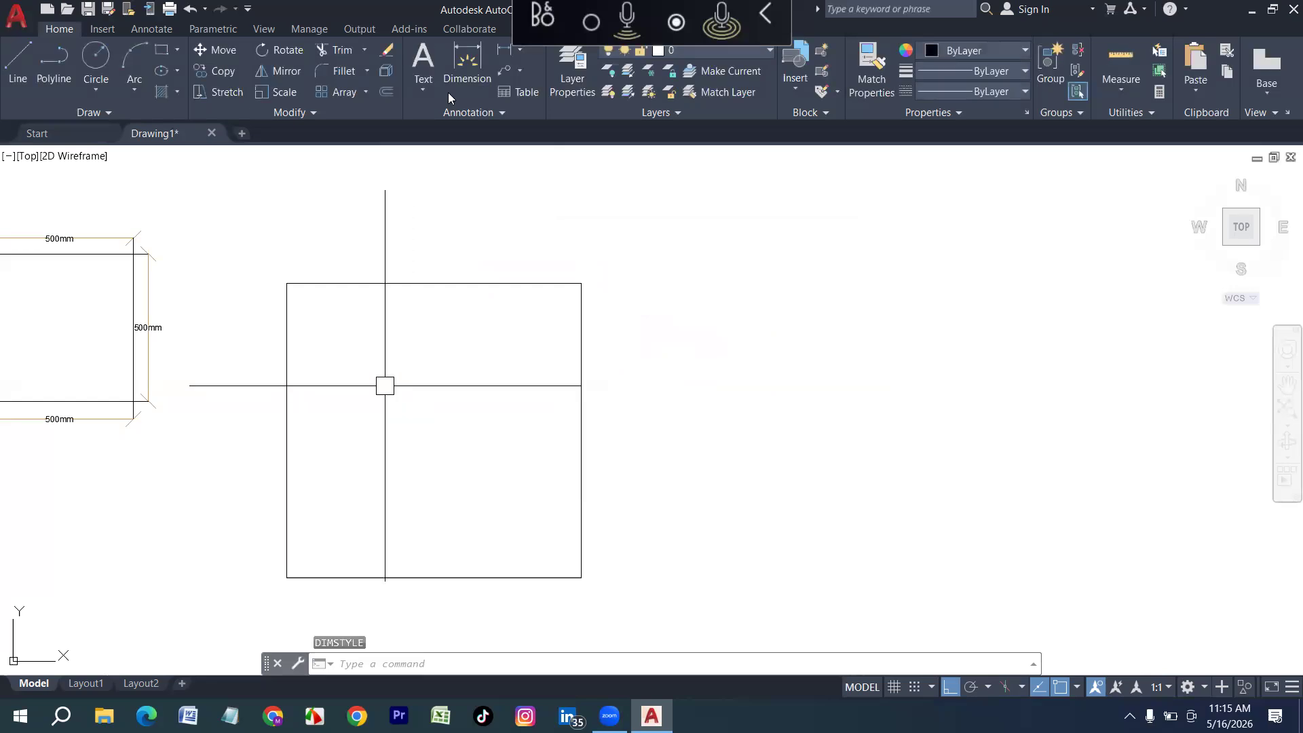
Dimension the top and right edges of the 1000 square with 1000mm labels
click(467, 61)
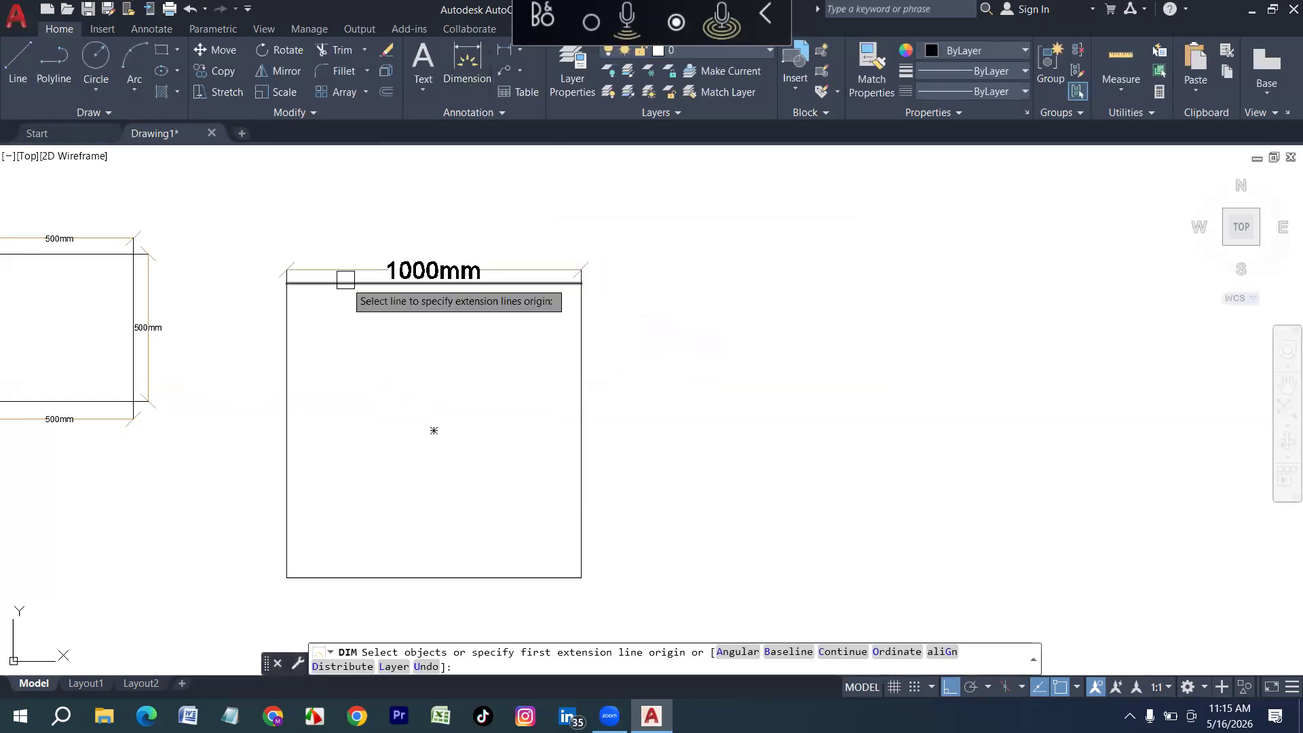
click(346, 279)
scroll(360, 260, up, 2)
click(359, 260)
scroll(458, 252, down, 3)
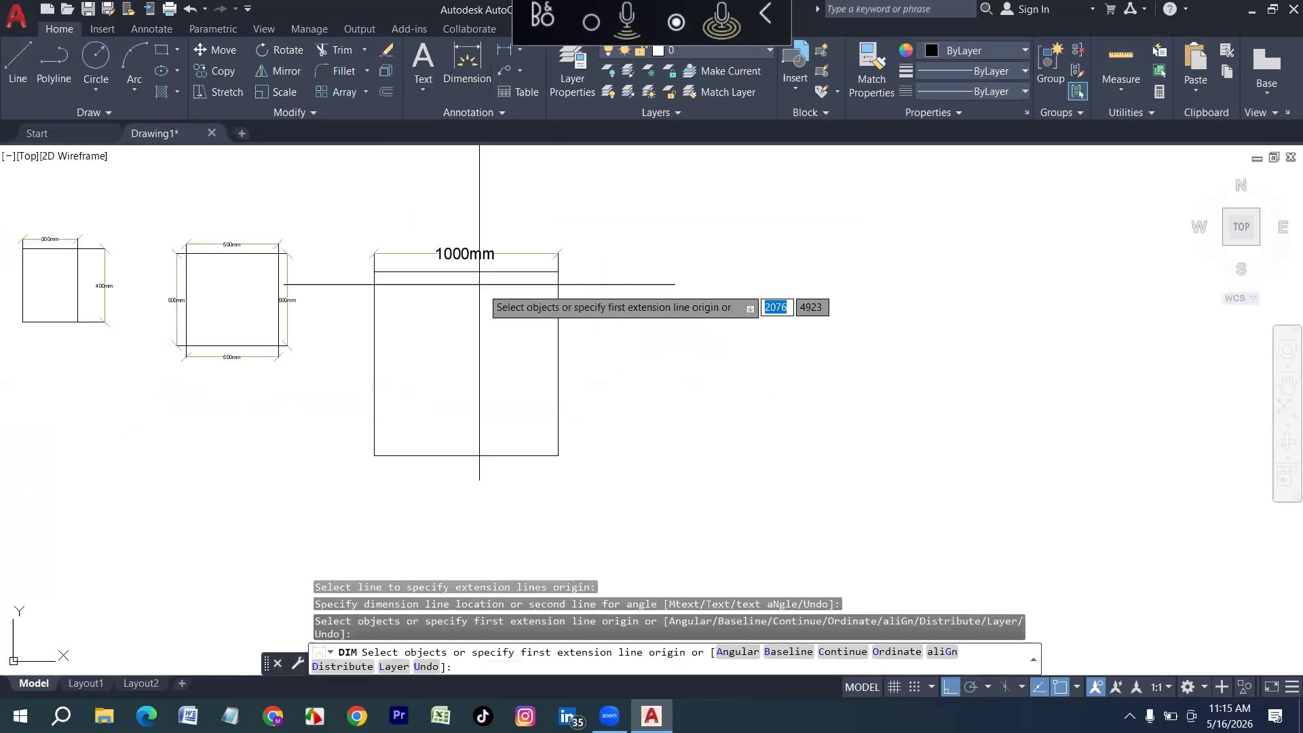
scroll(249, 275, up, 2)
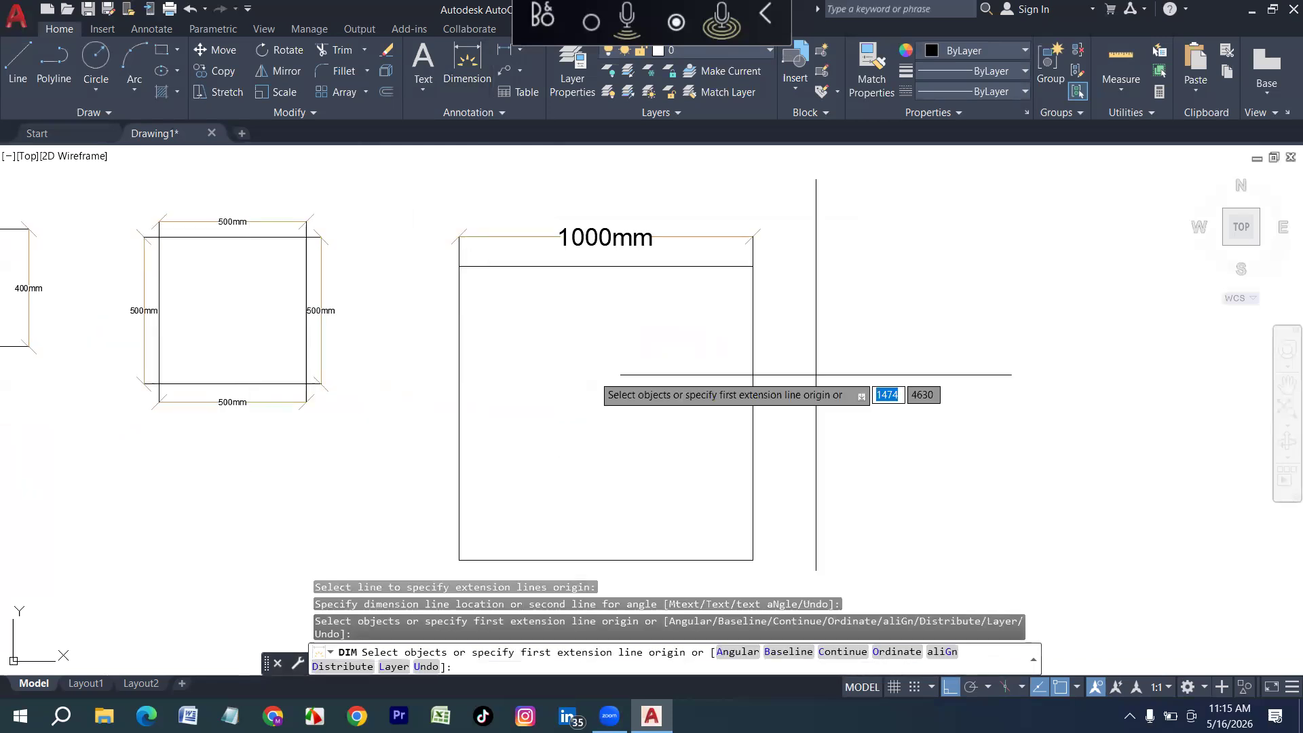
click(753, 352)
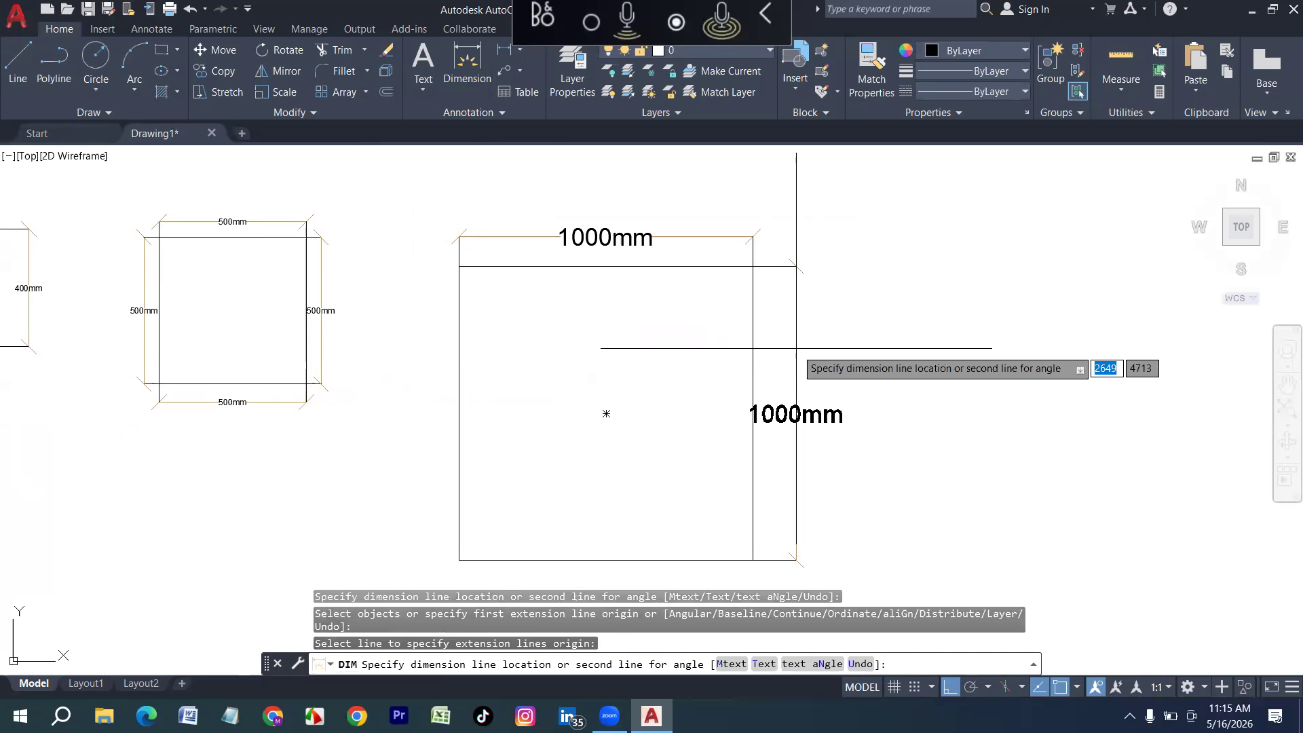
click(804, 348)
Add the bottom and left 1000mm dimensions outside the square, cancelling a stray extra one
scroll(514, 363, down, 2)
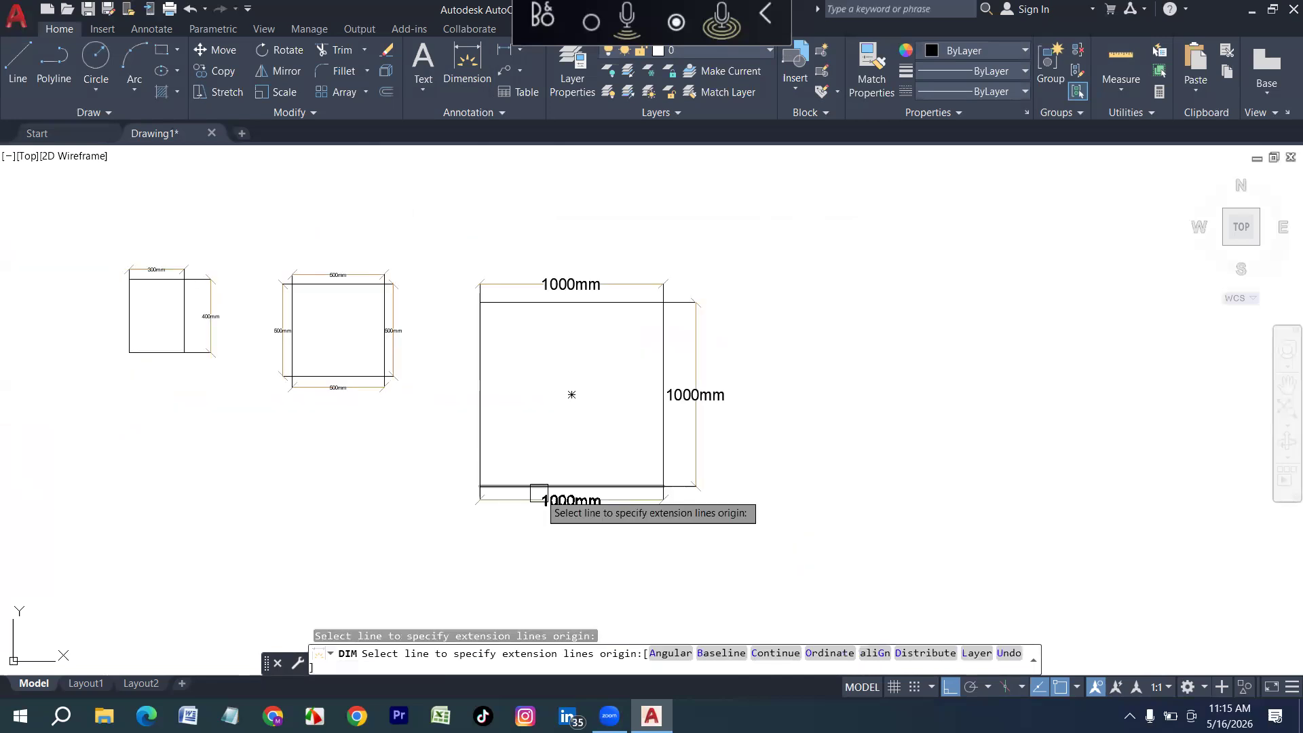
click(524, 490)
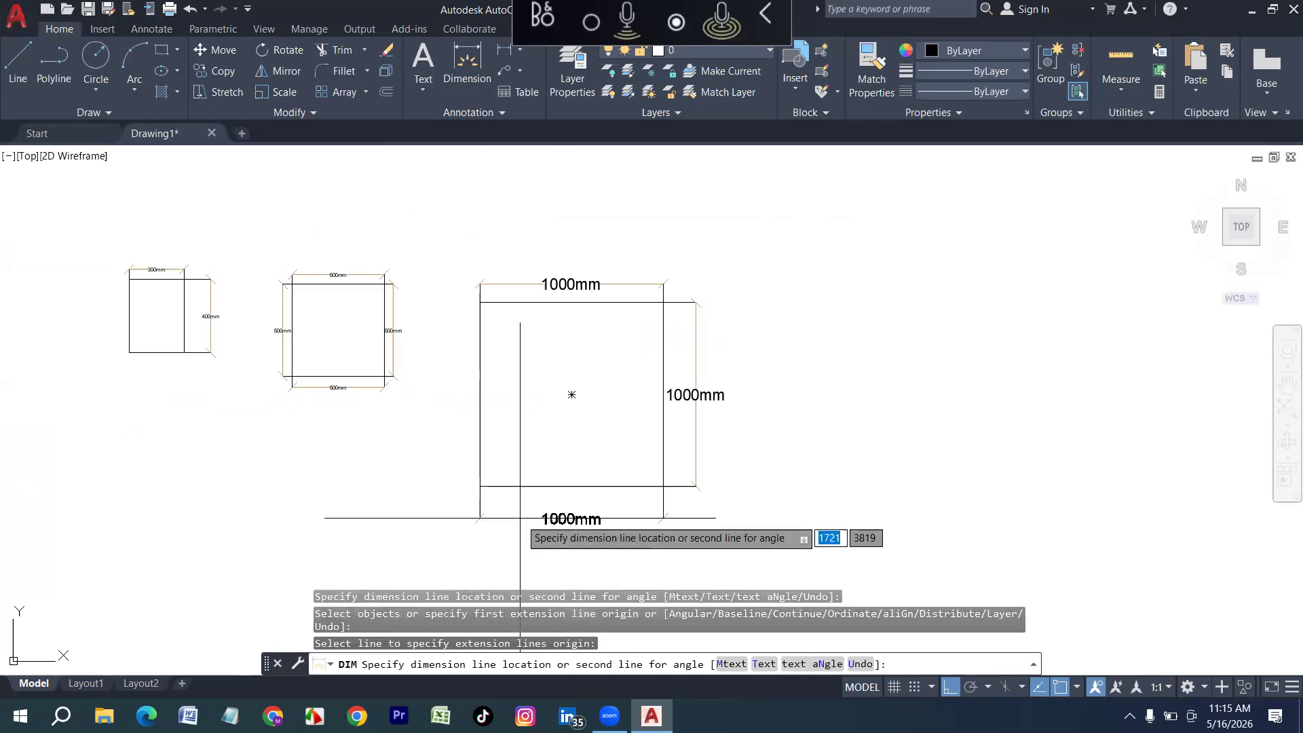
click(519, 518)
scroll(349, 336, up, 2)
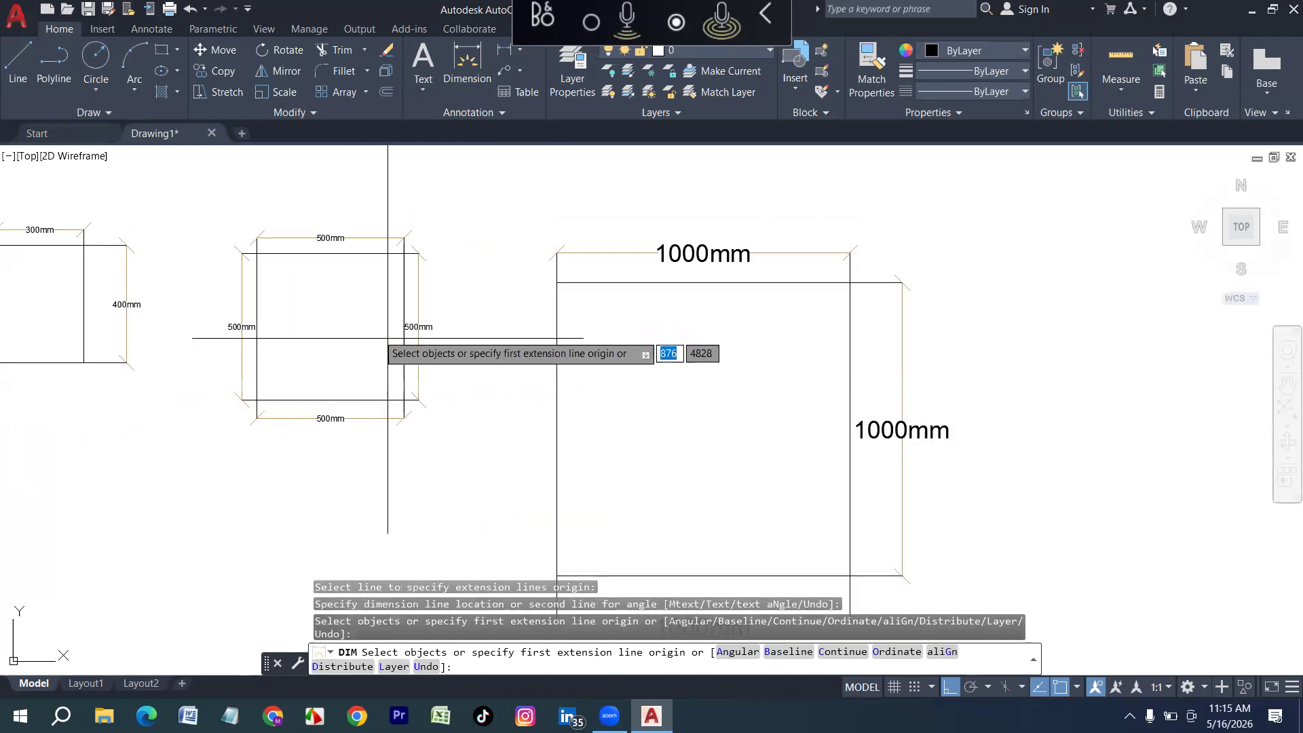
click(559, 462)
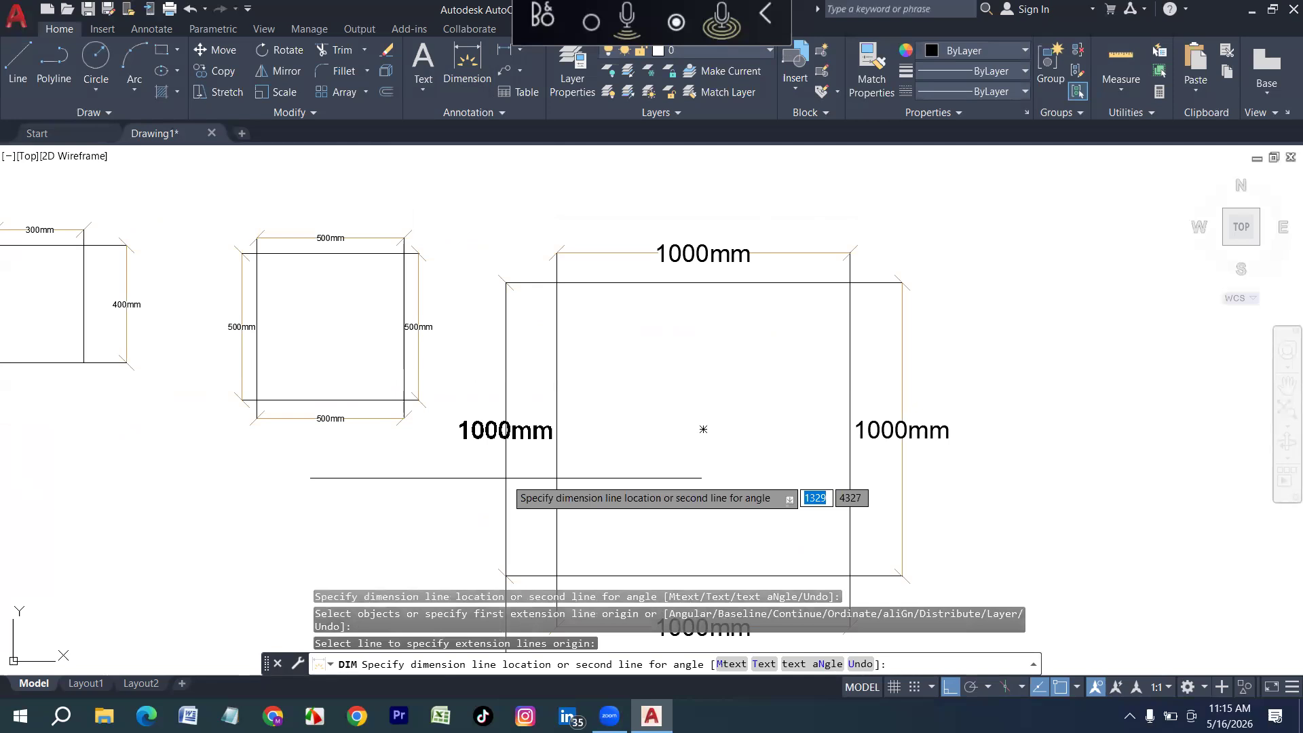
click(511, 472)
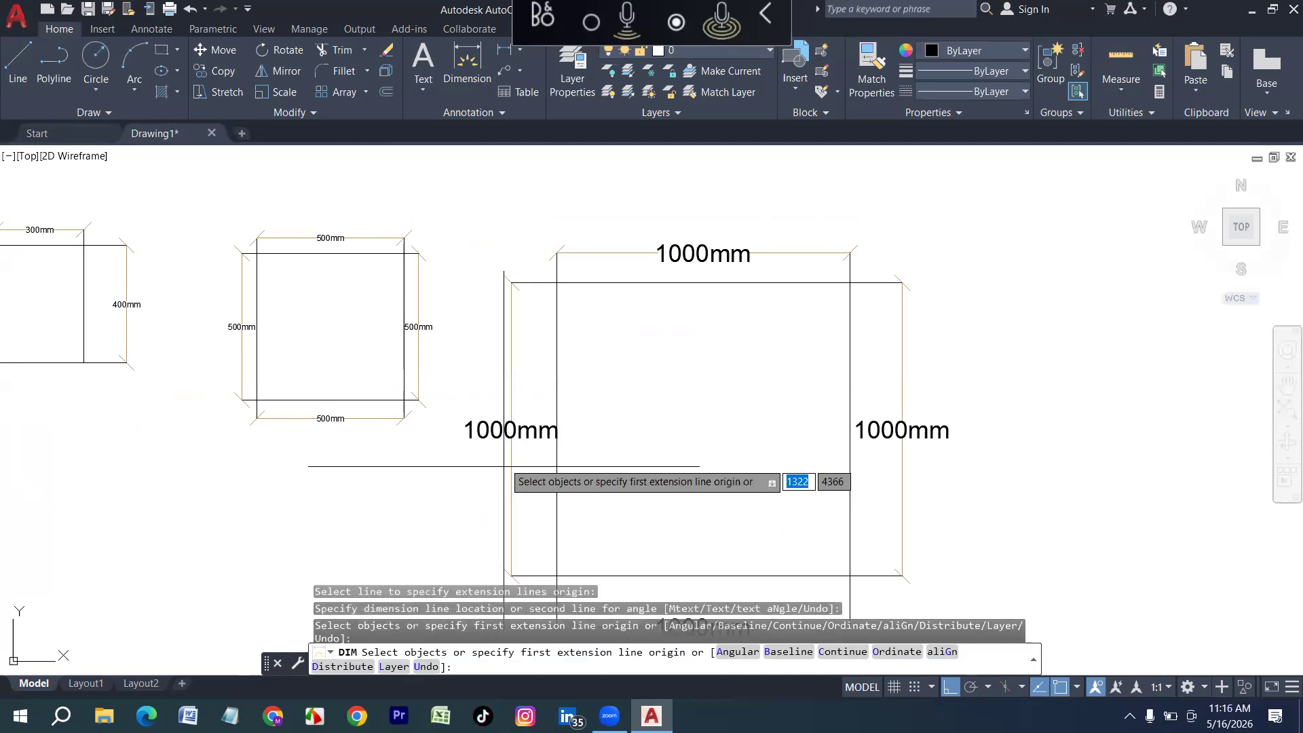
click(877, 429)
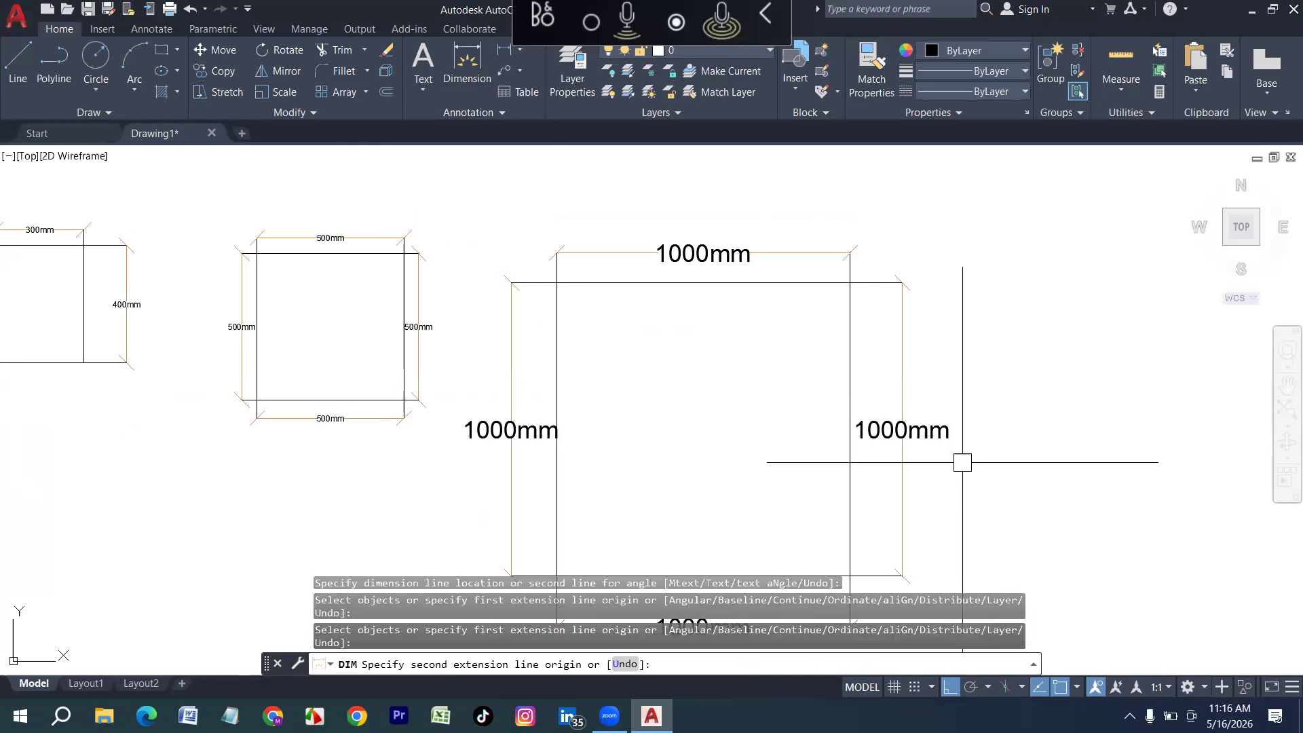
key(Escape)
click(890, 438)
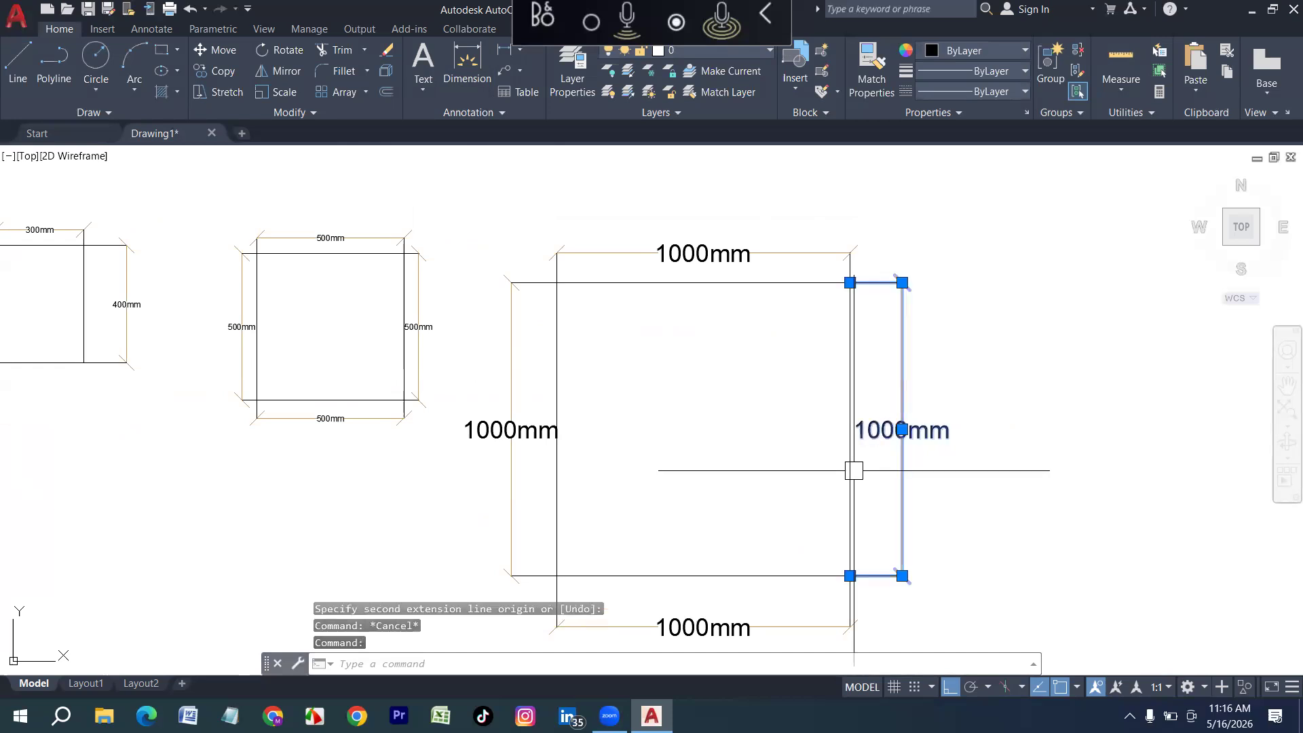
Clear the selection, zoom out to show all three shapes, and bring up the save dialog
key(Escape)
scroll(628, 432, down, 2)
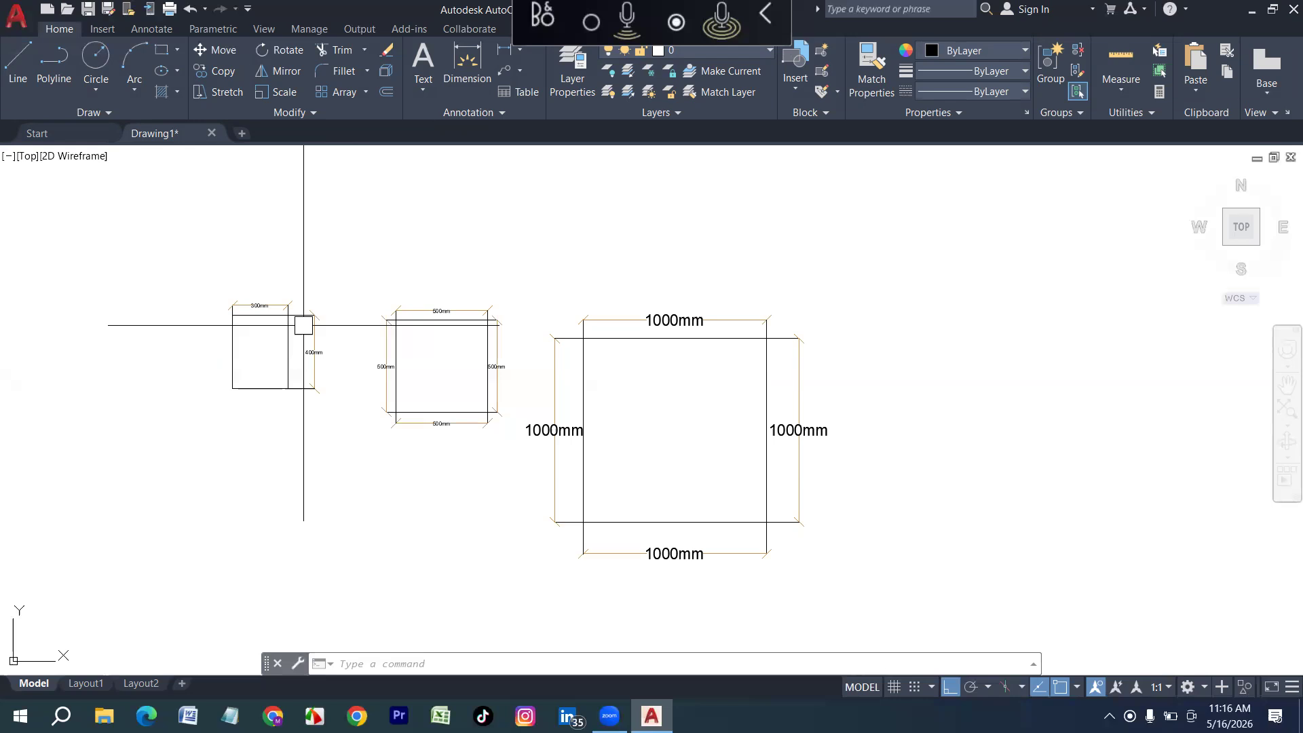
key(Return)
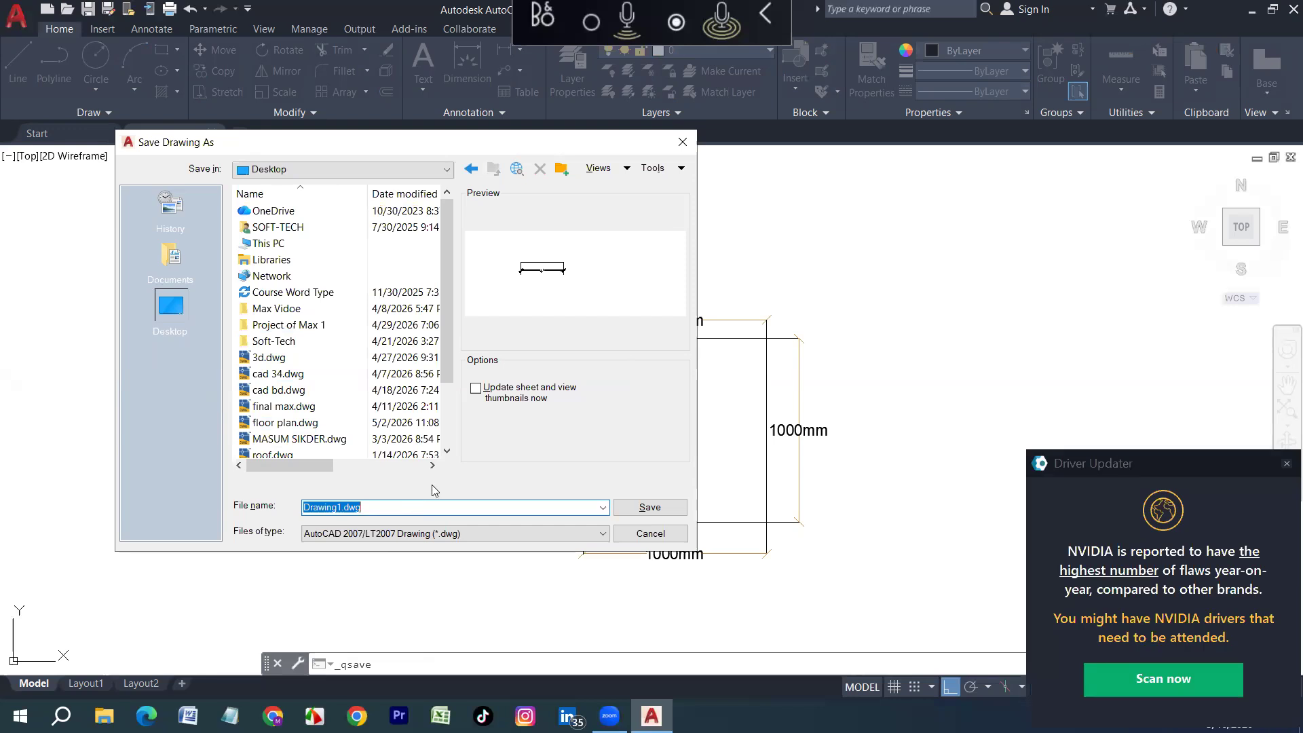
Dismiss the driver popup and save the drawing to the Desktop under the author's name
click(1285, 435)
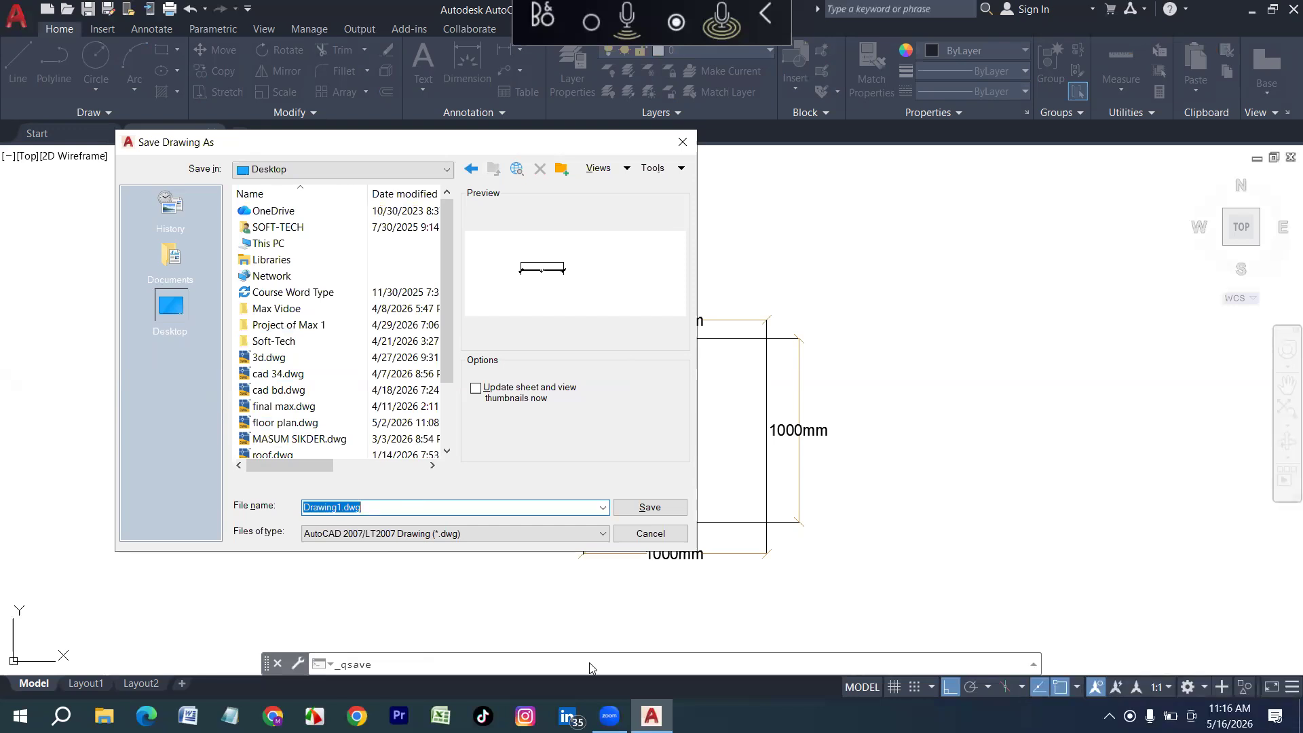
key(BackSpace)
text(Engr Momin Ahmed)
click(650, 510)
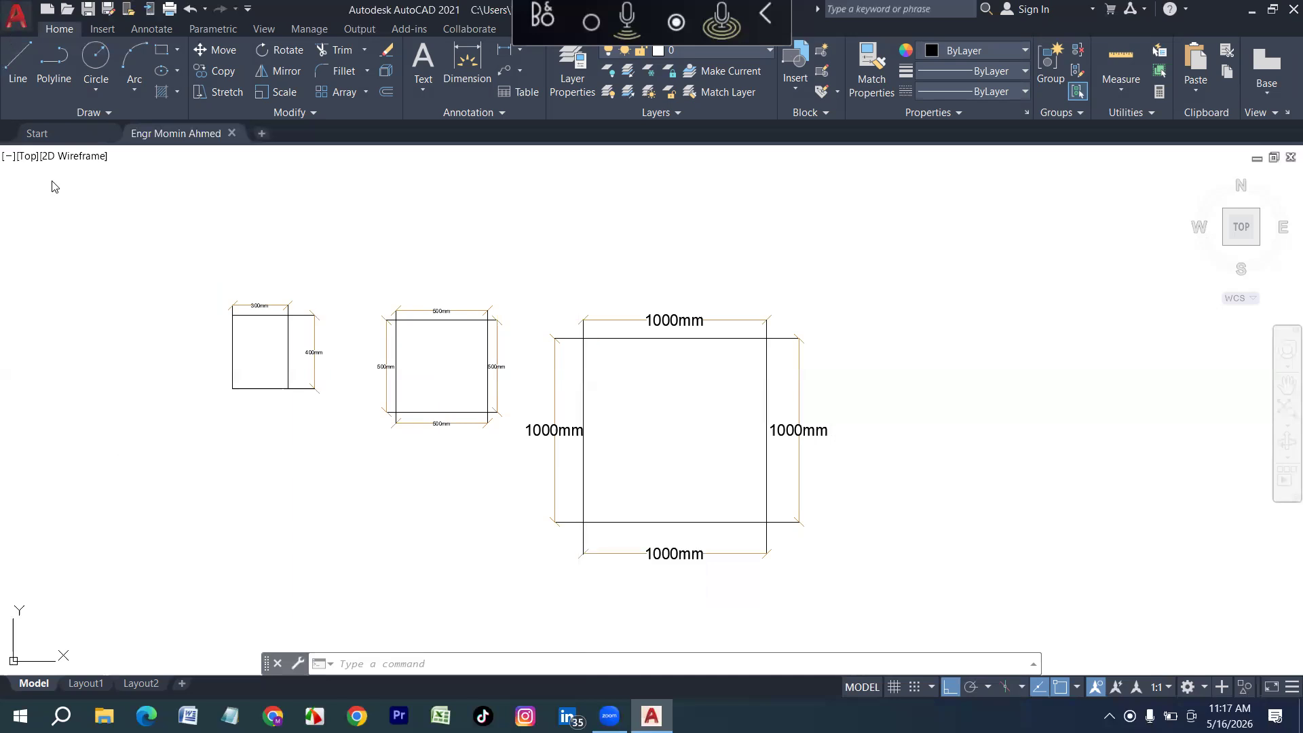
click(53, 214)
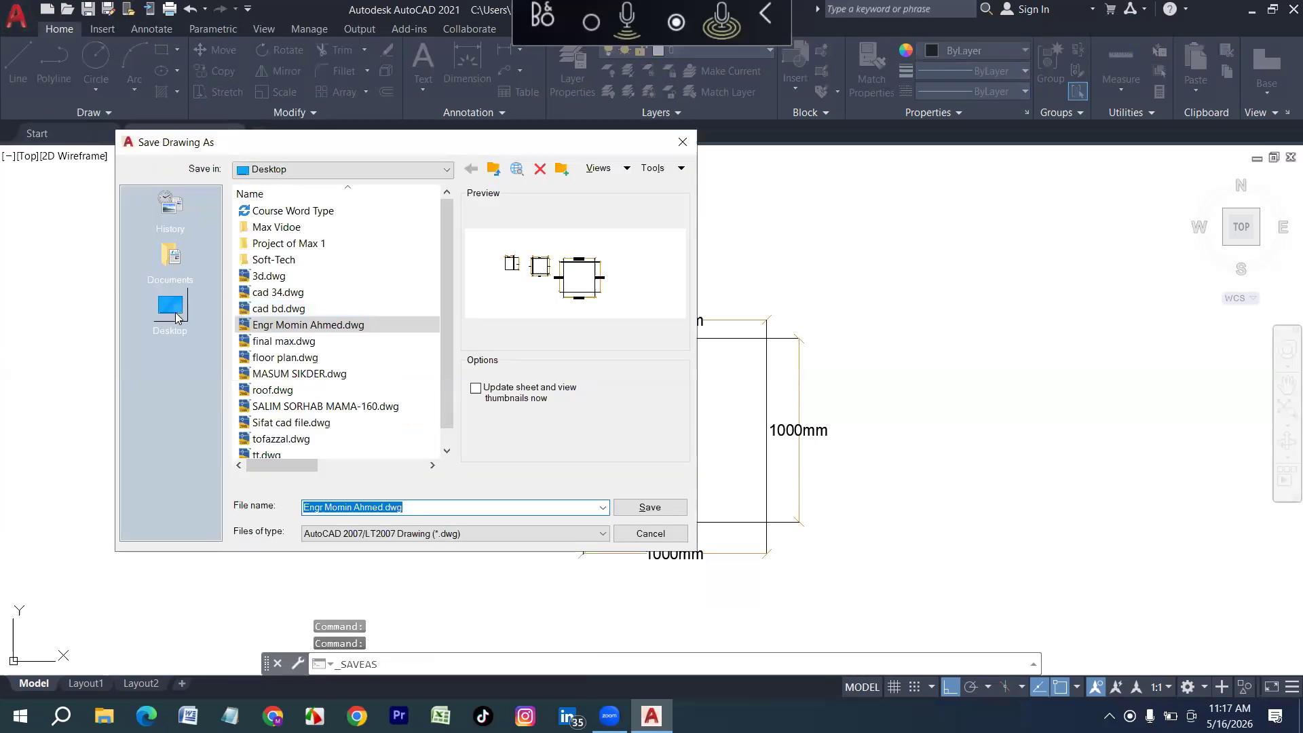
click(175, 317)
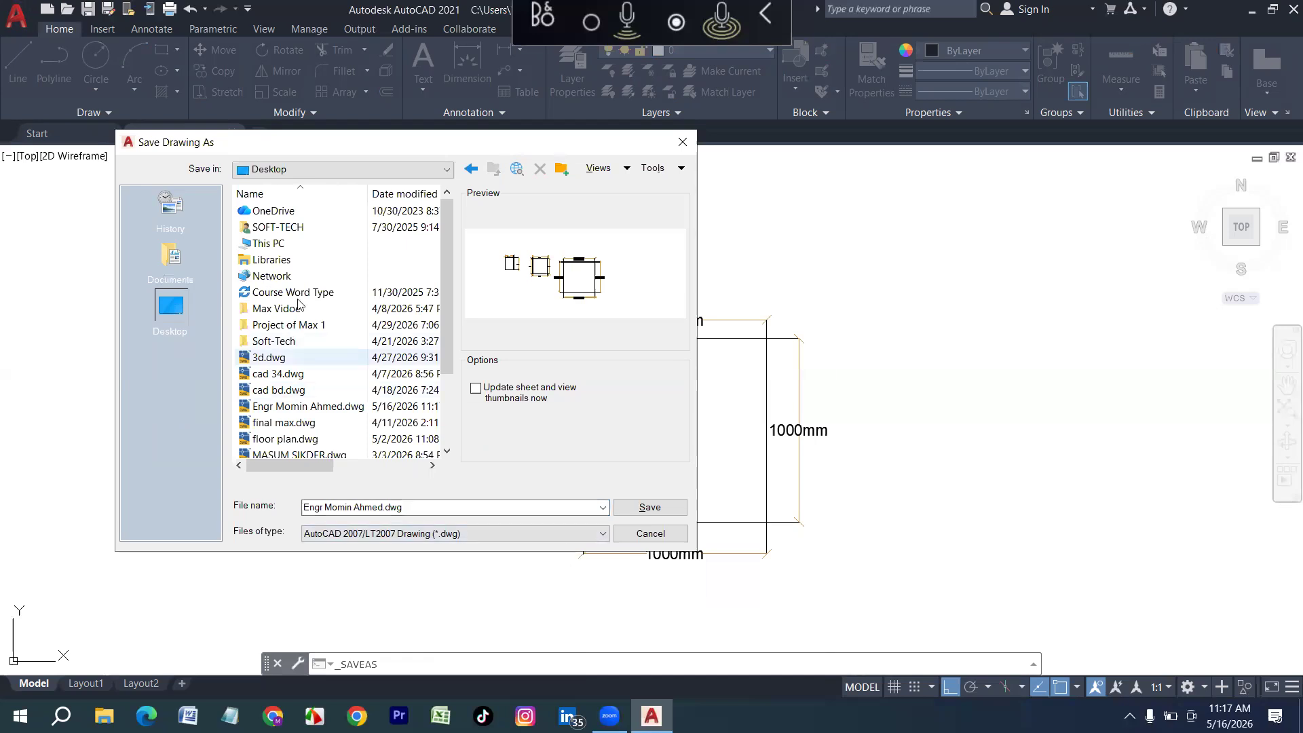
double_click(288, 248)
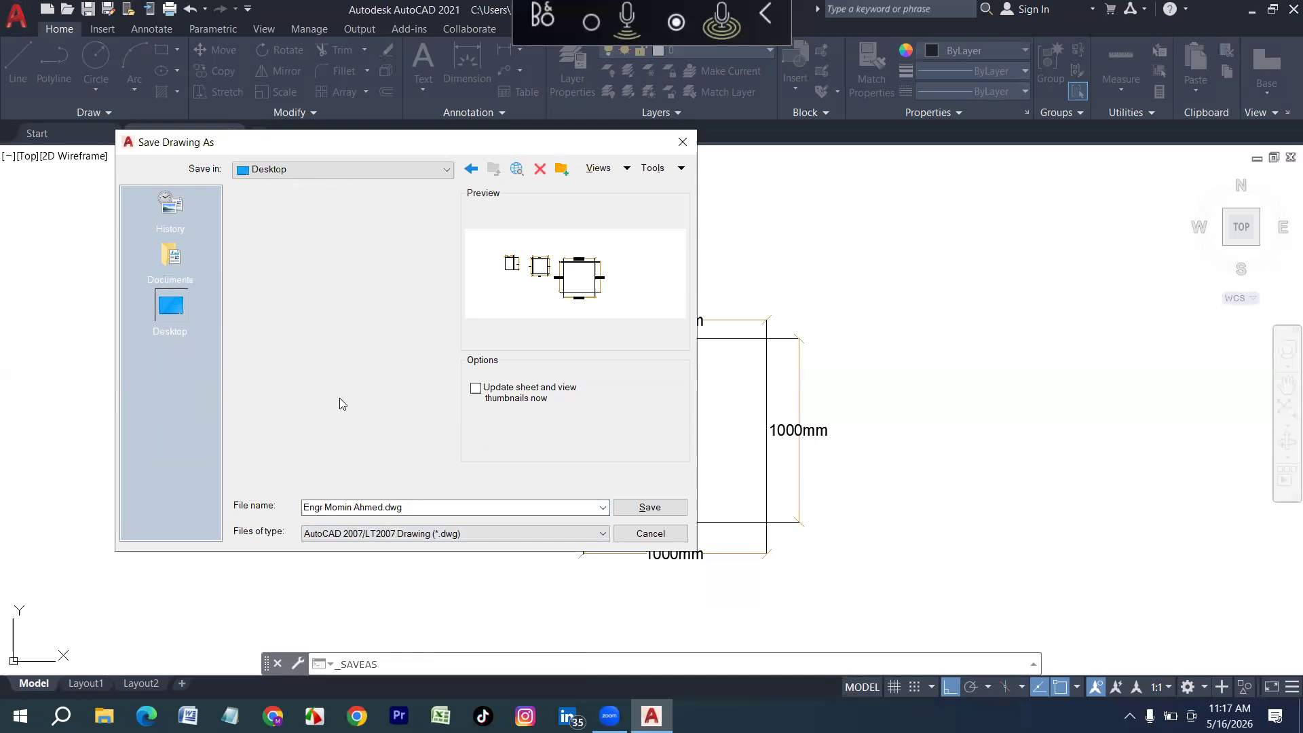
double_click(305, 401)
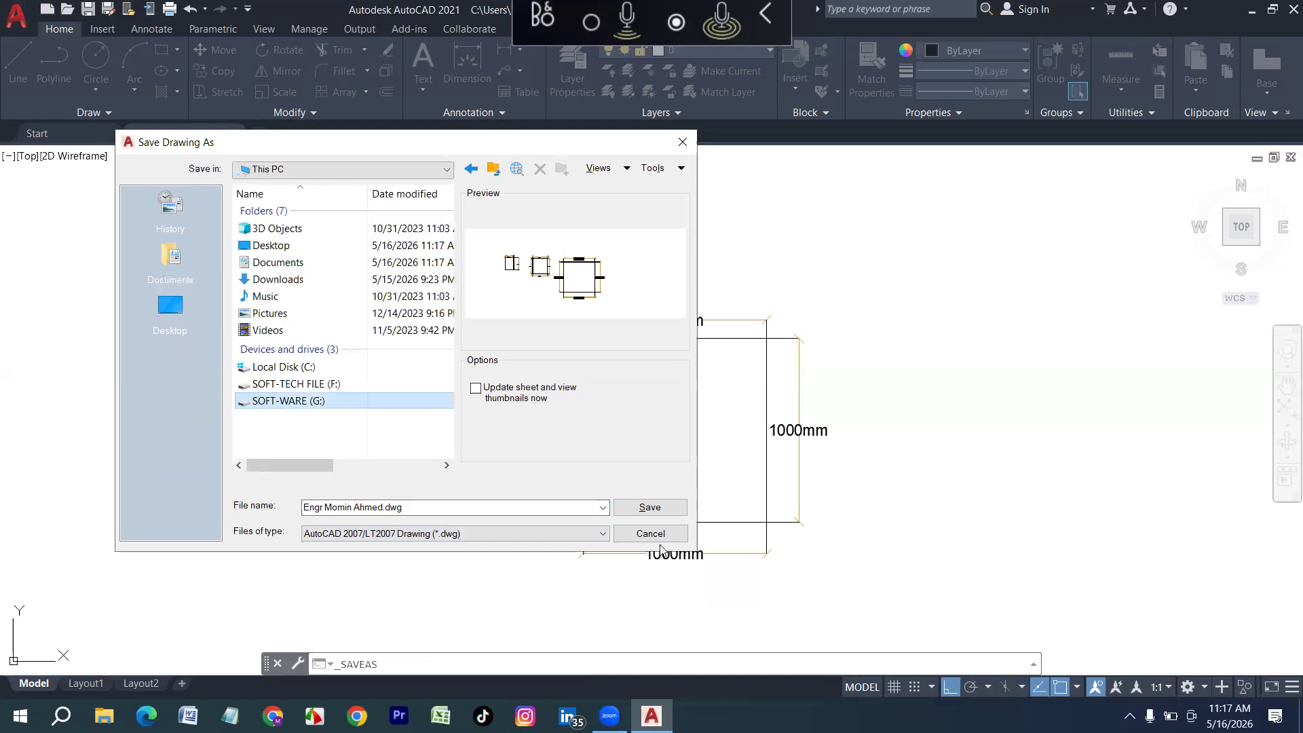
key(Return)
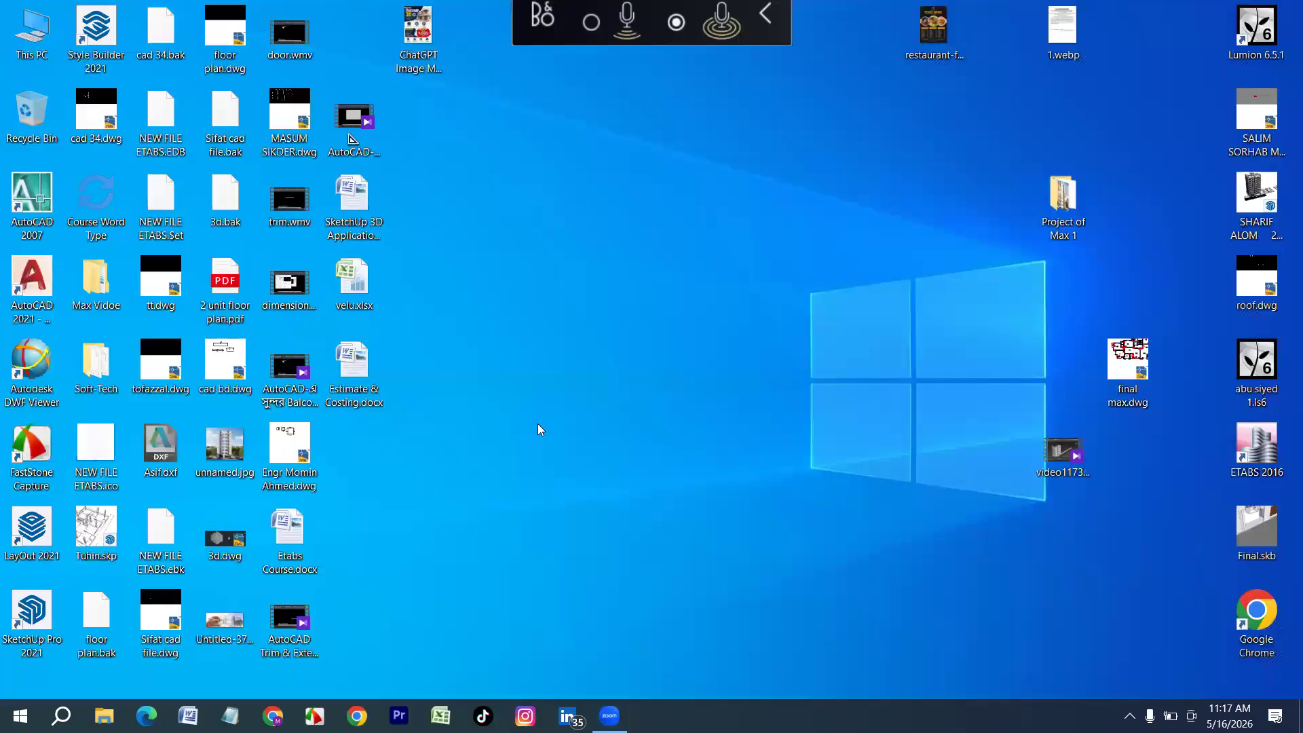
Find the saved .dwg file among the desktop icons and open it in AutoCAD 2021
click(311, 612)
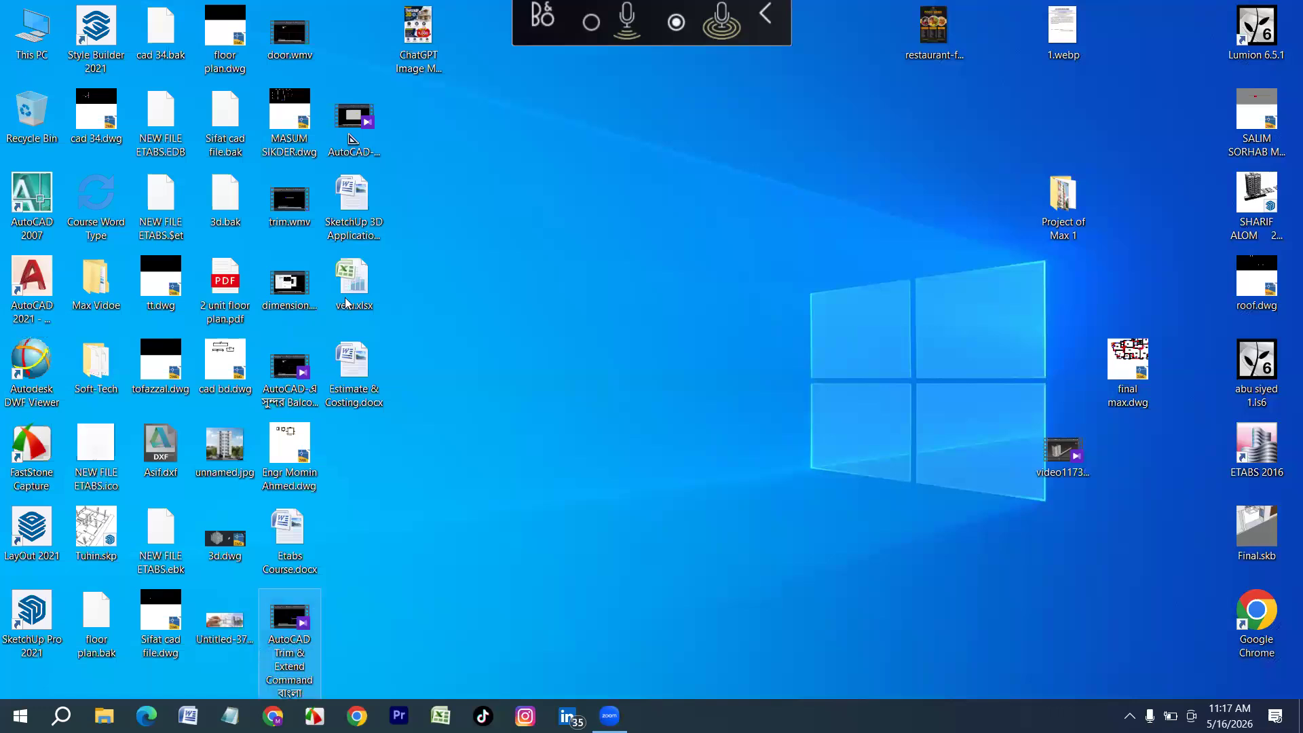
key(Up)
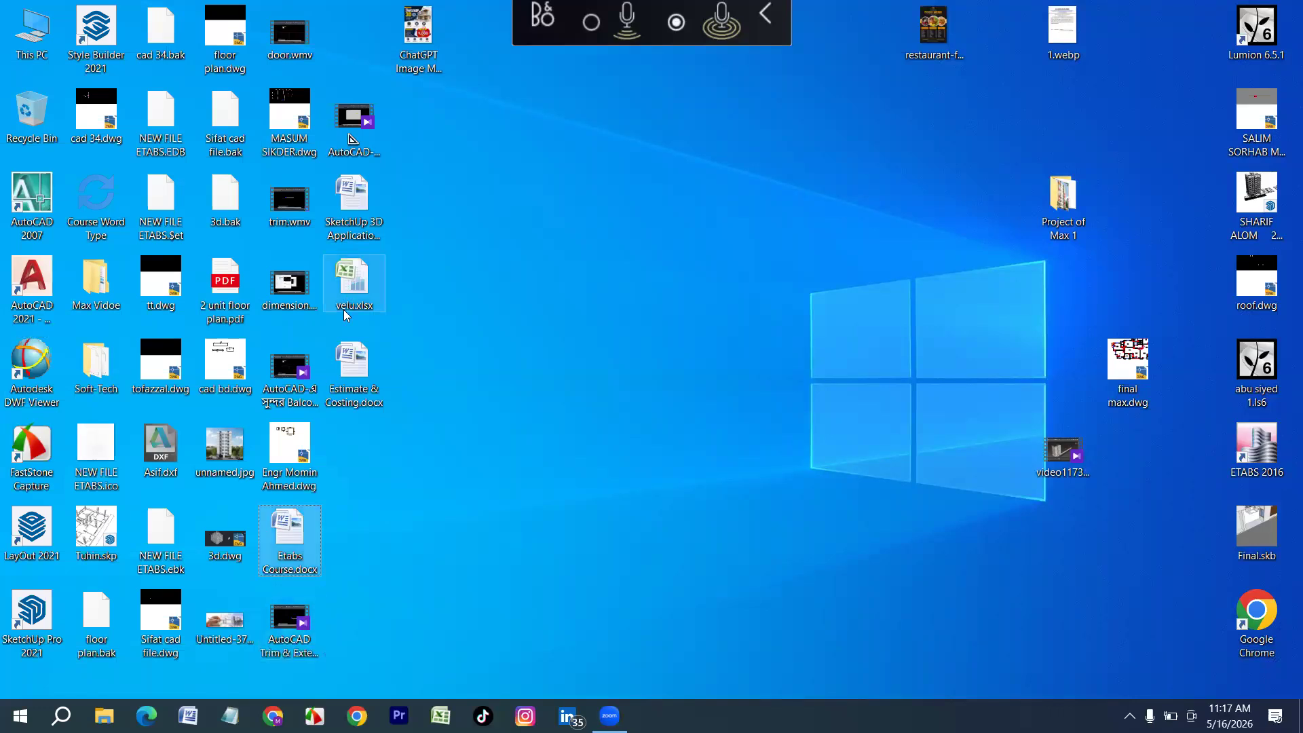
key(e)
key(e)
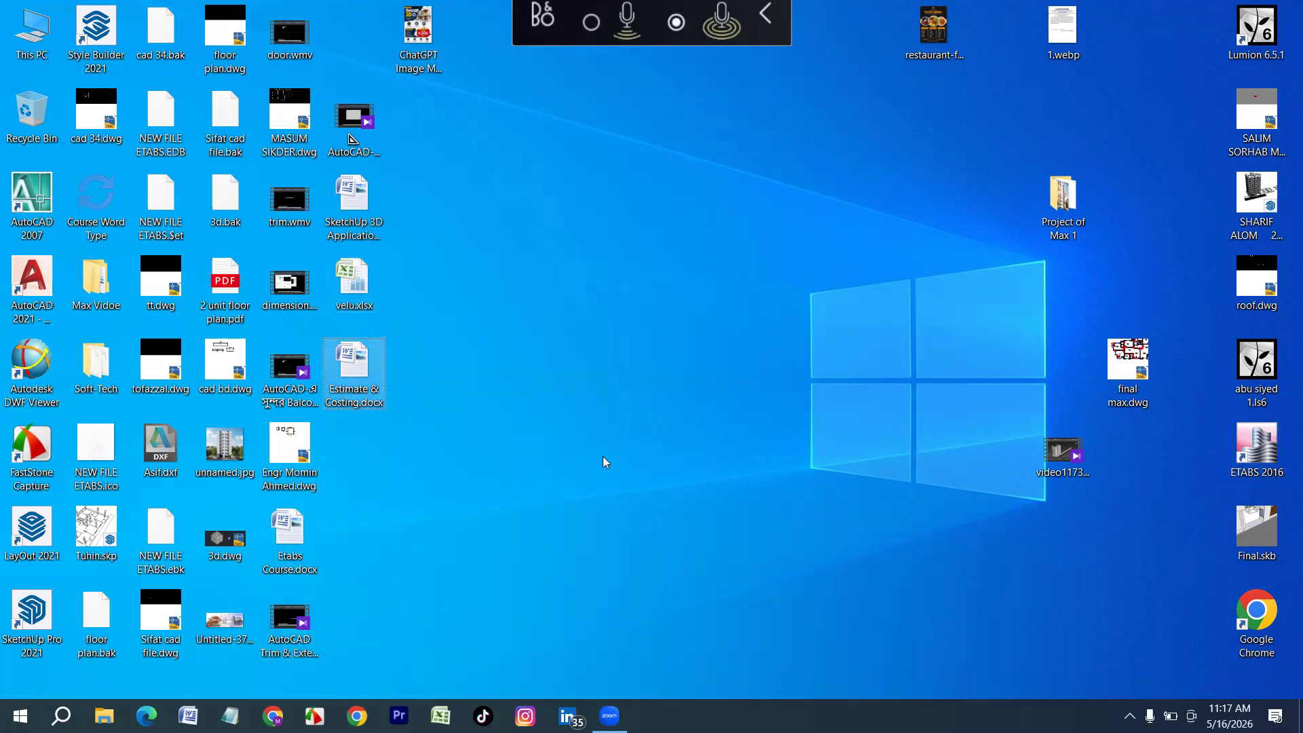
key(e)
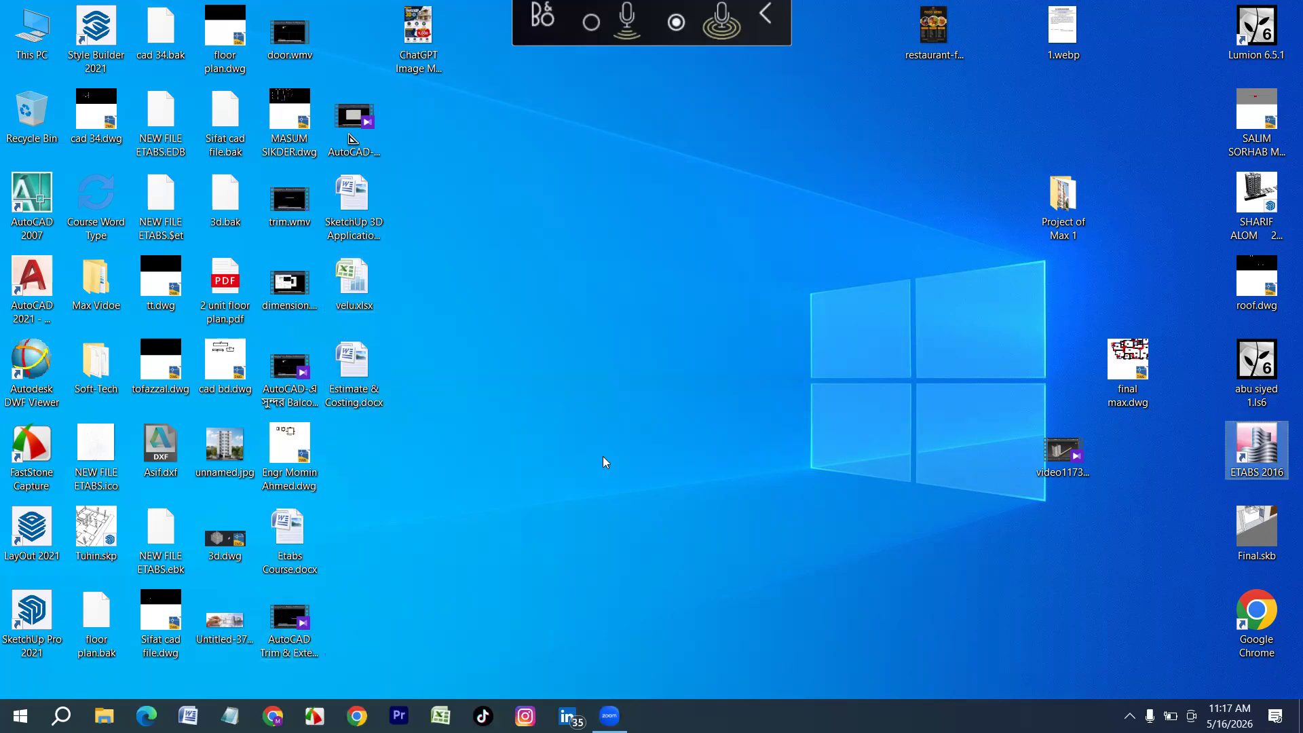
key(e)
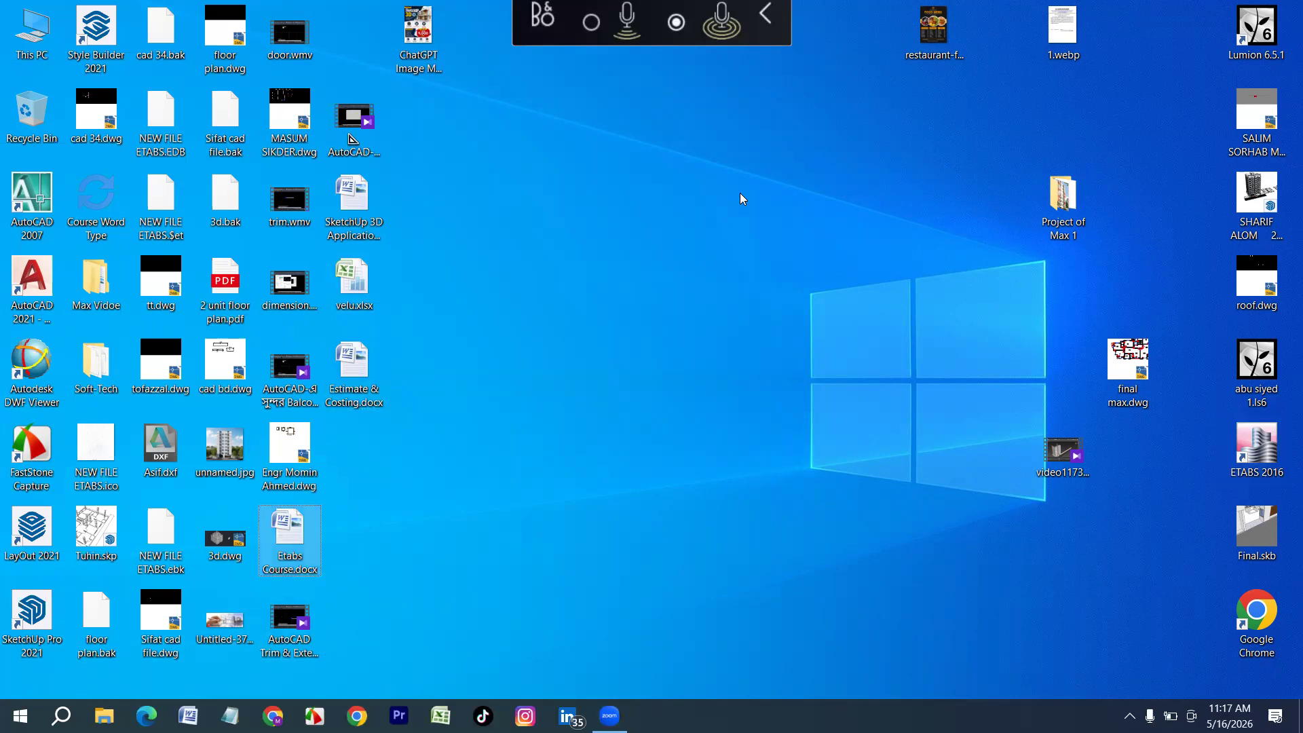
key(e)
key(e)
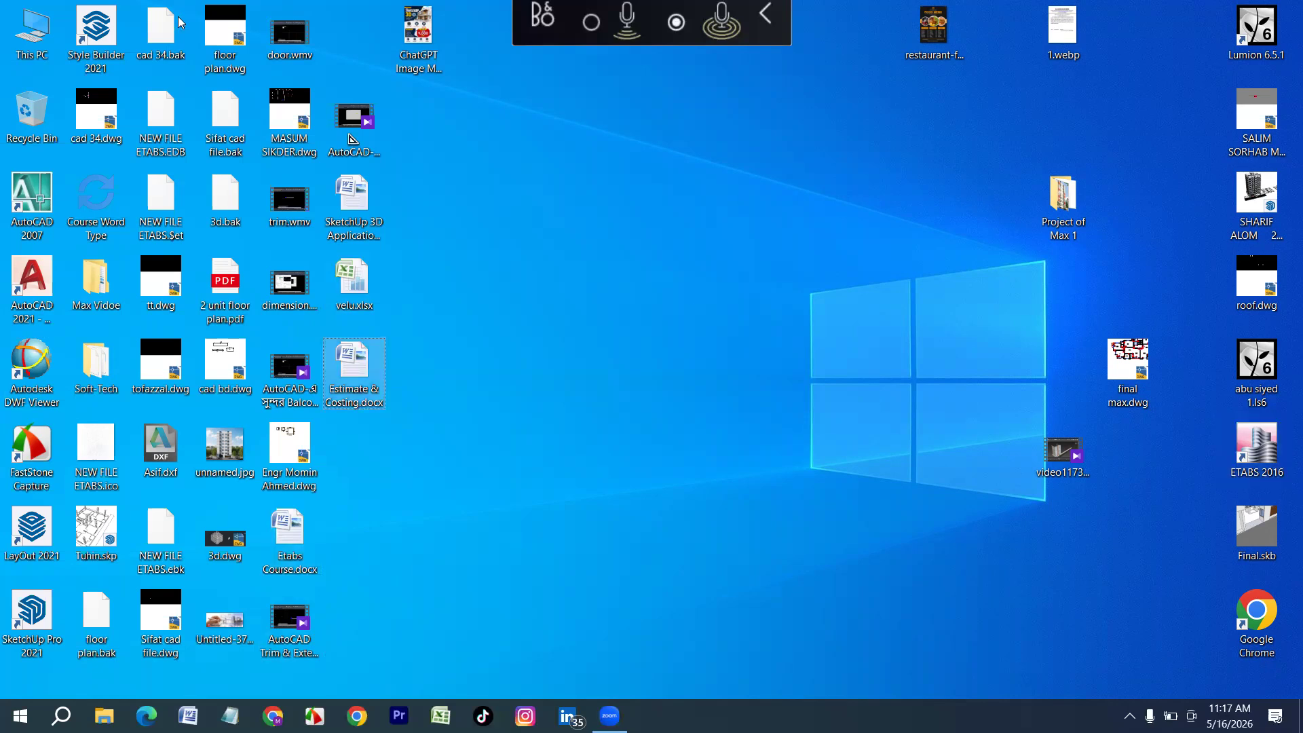
key(c)
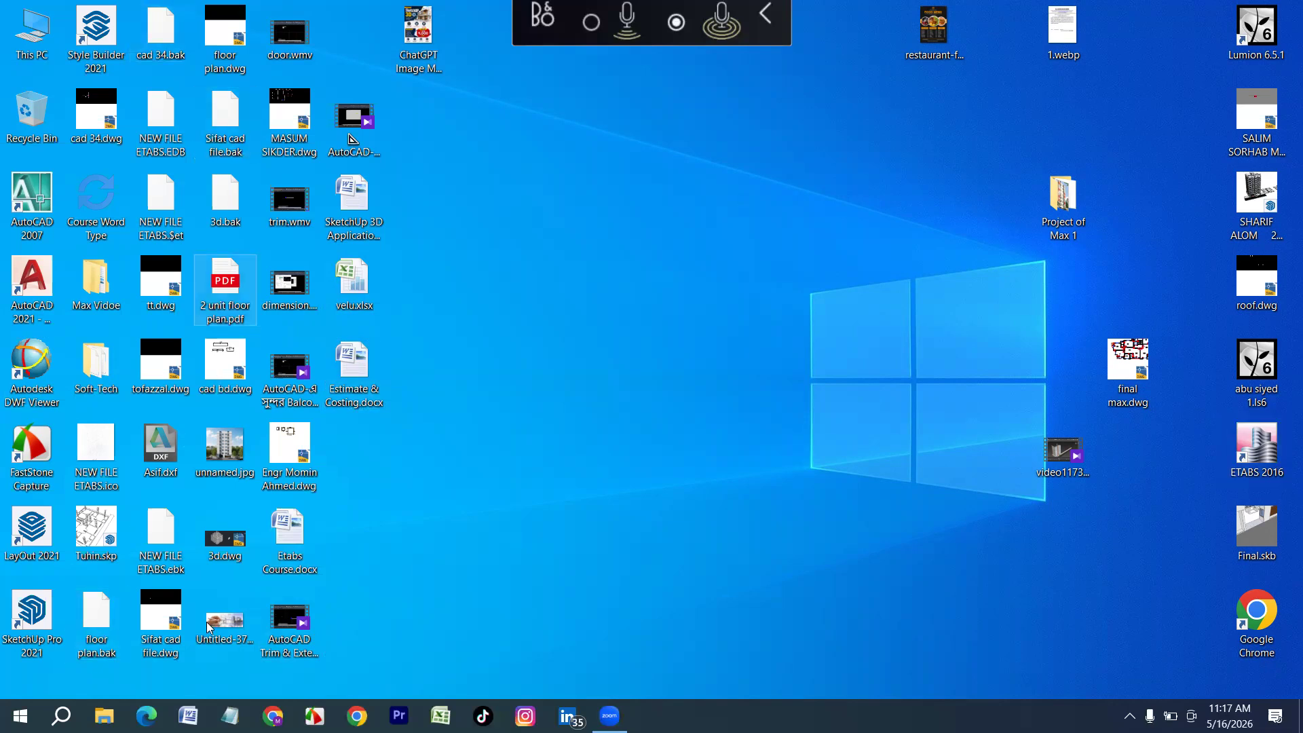
double_click(299, 456)
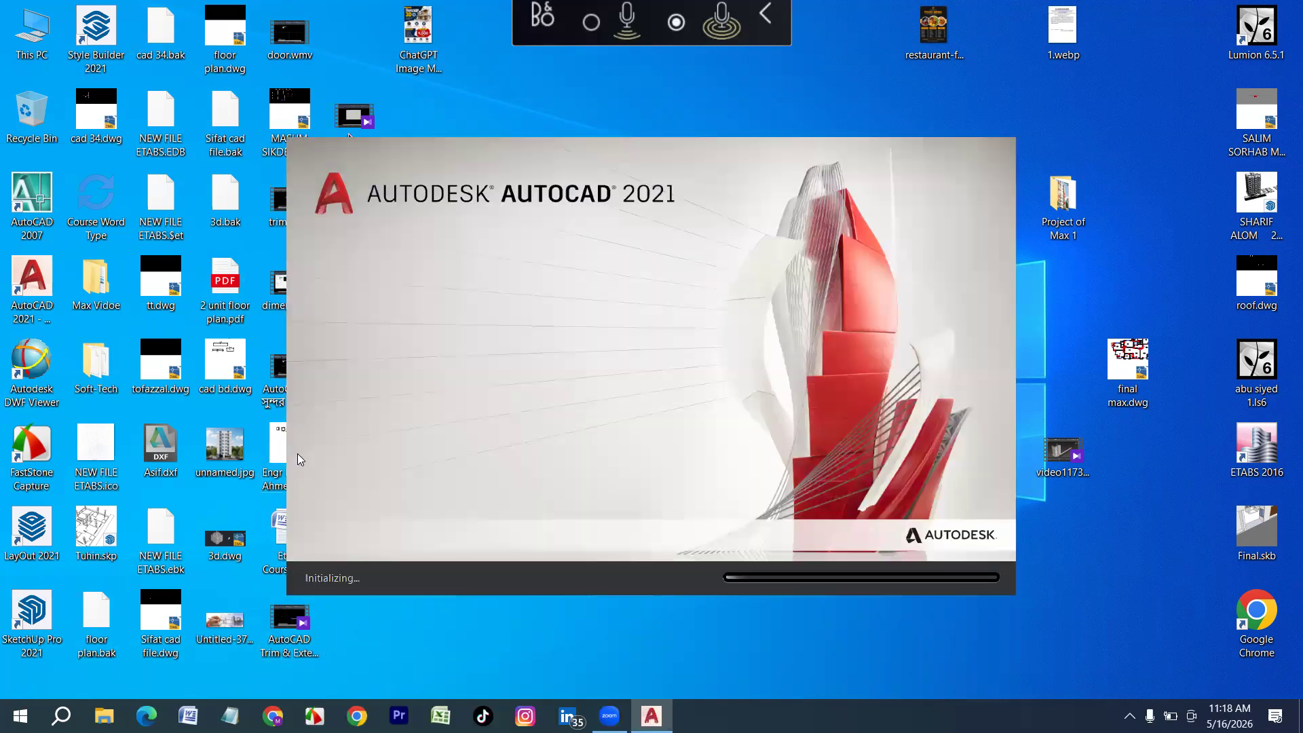
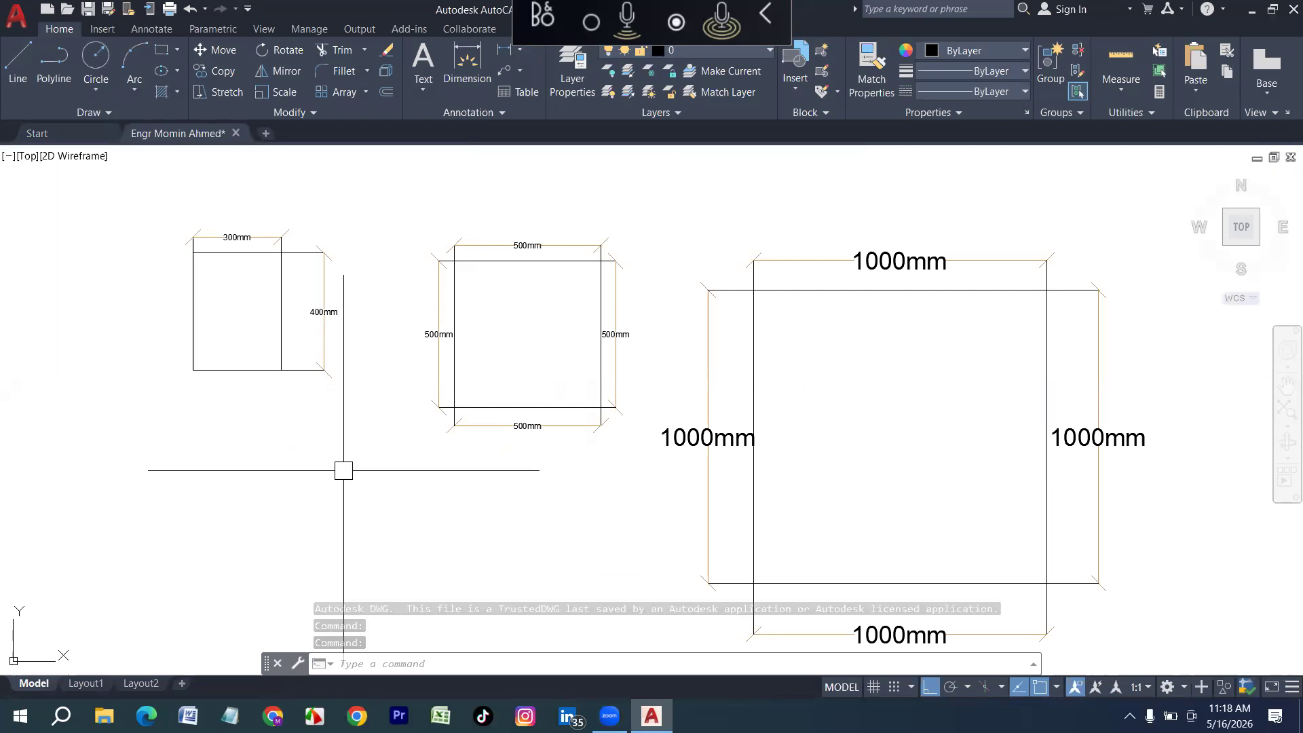
Quit the dimensioned drawing without saving and relaunch AutoCAD 2021 from the desktop icon
scroll(343, 470, down, 5)
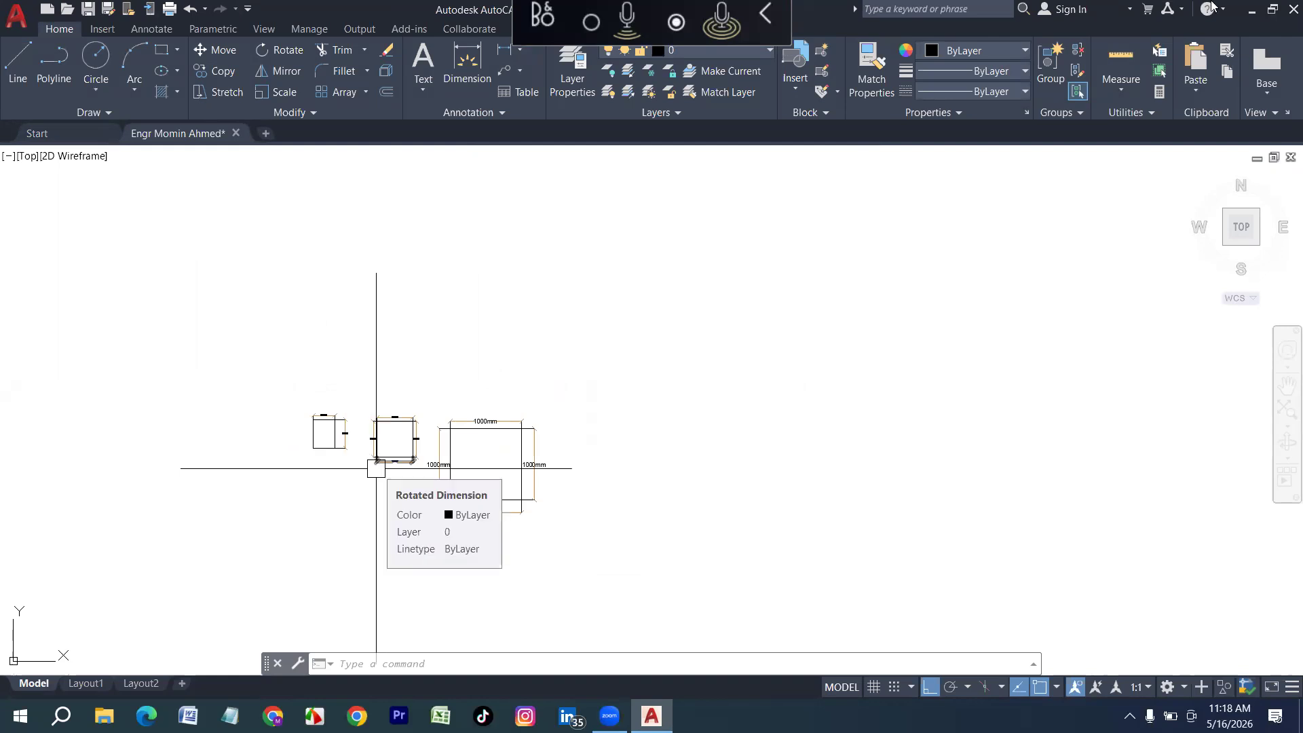
key(ctrl+q)
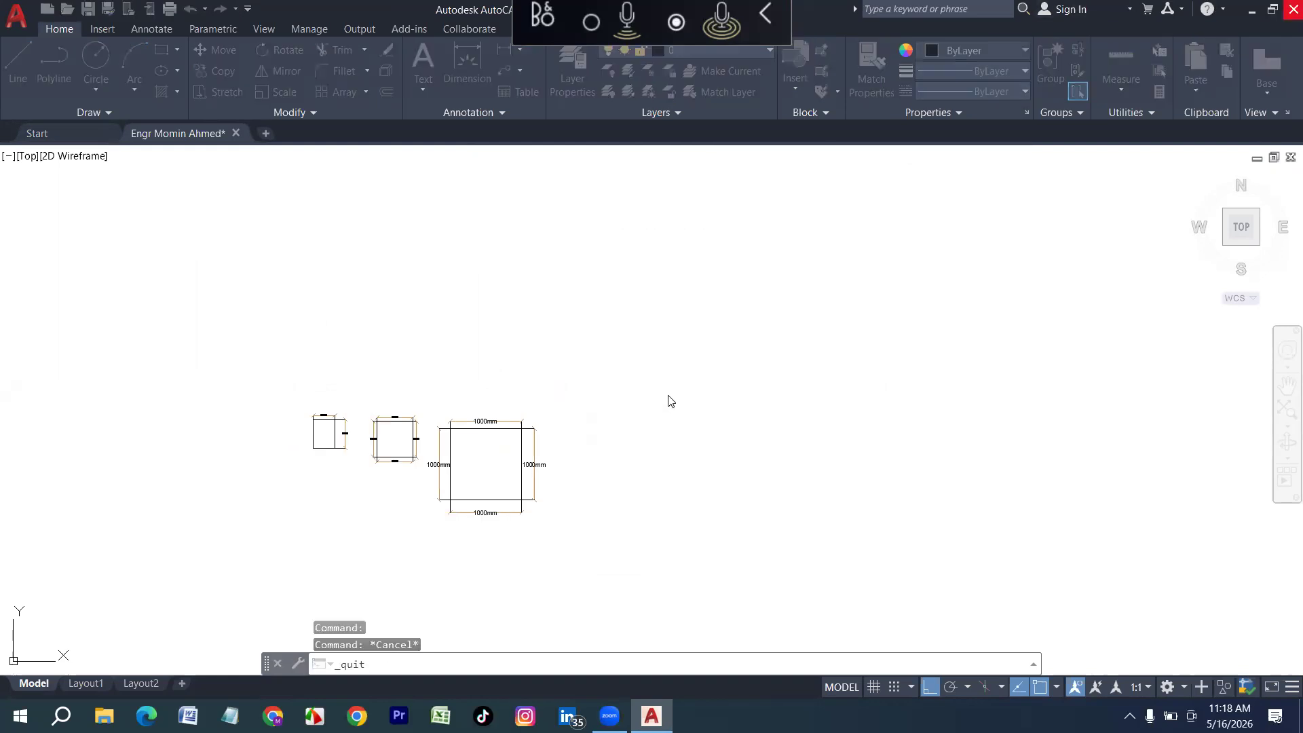
click(694, 396)
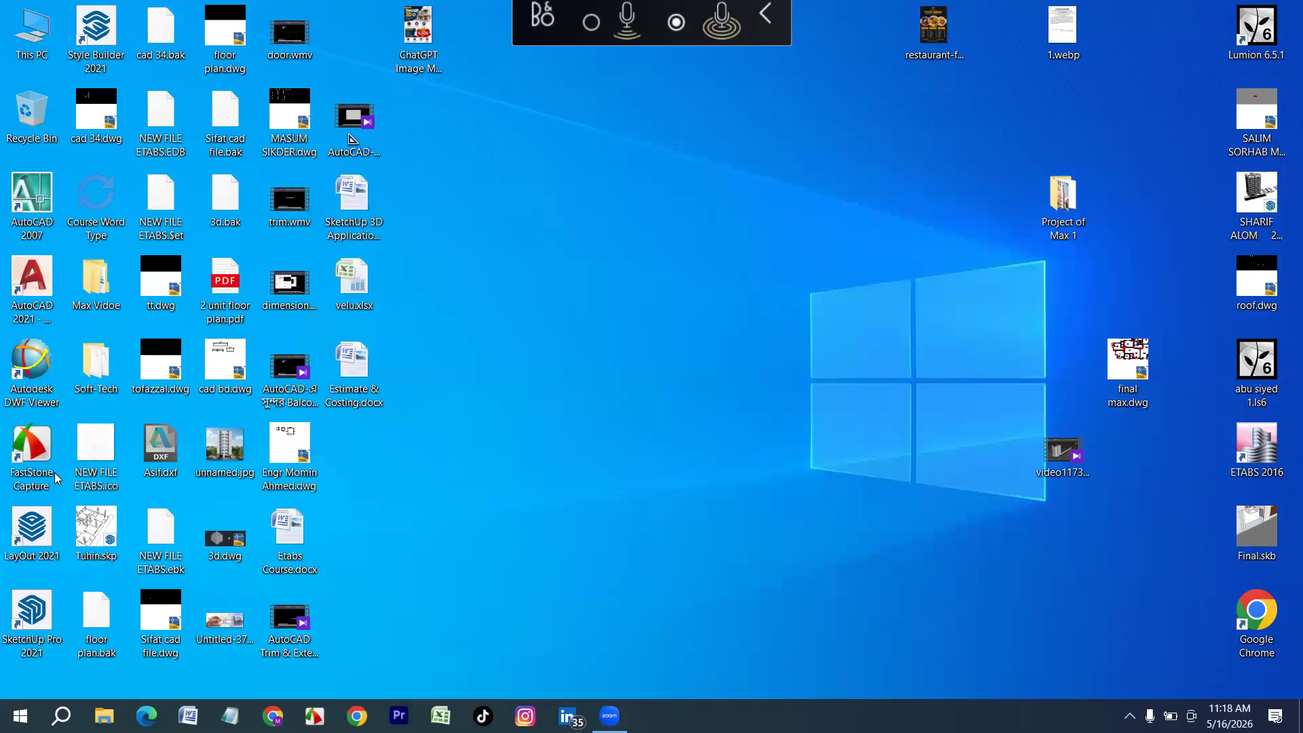
double_click(32, 299)
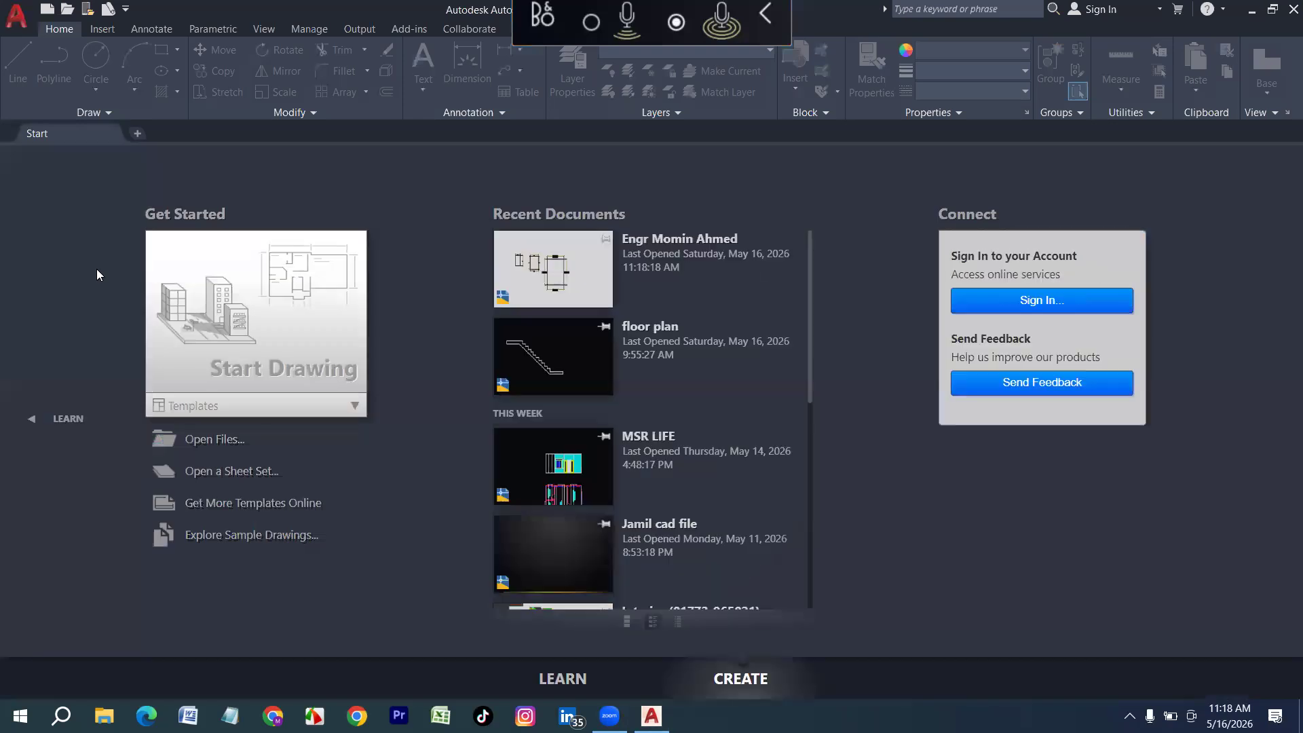
Start a blank drawing, dismiss the ad popup, turn the grid off, and run UN for units
click(244, 351)
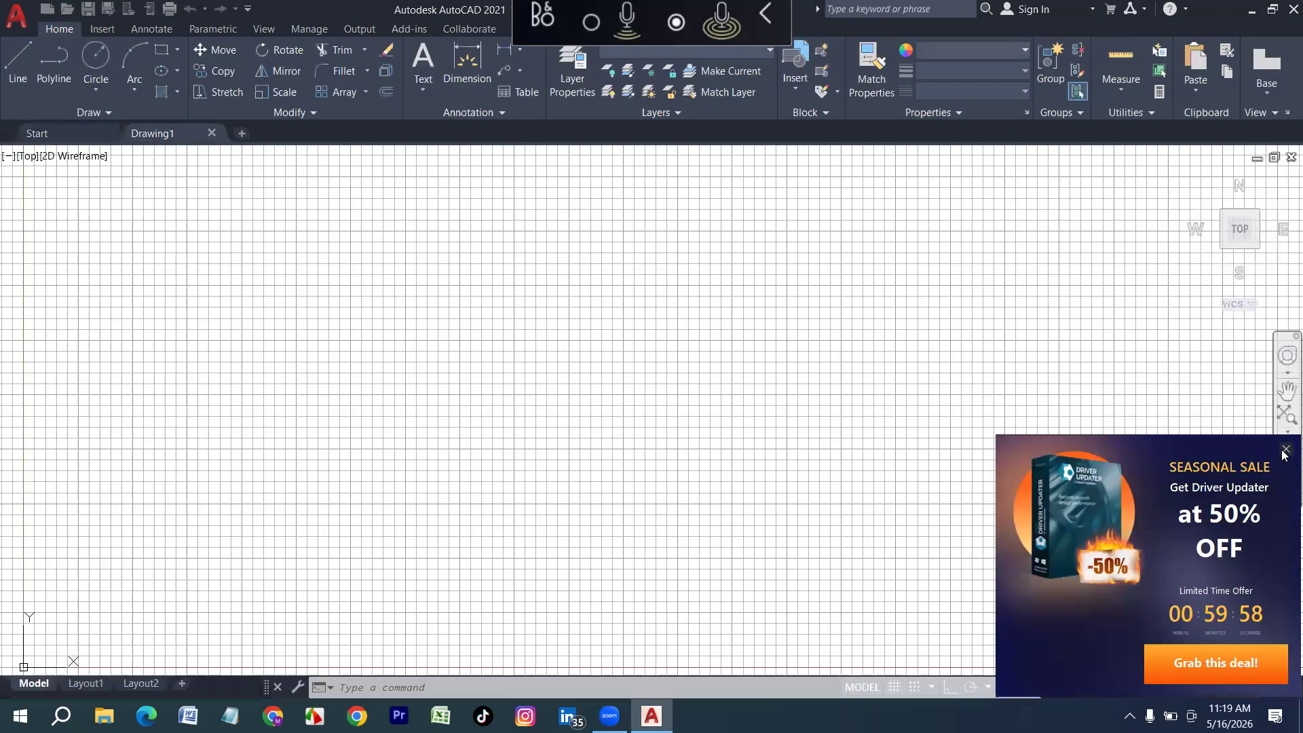
click(1286, 449)
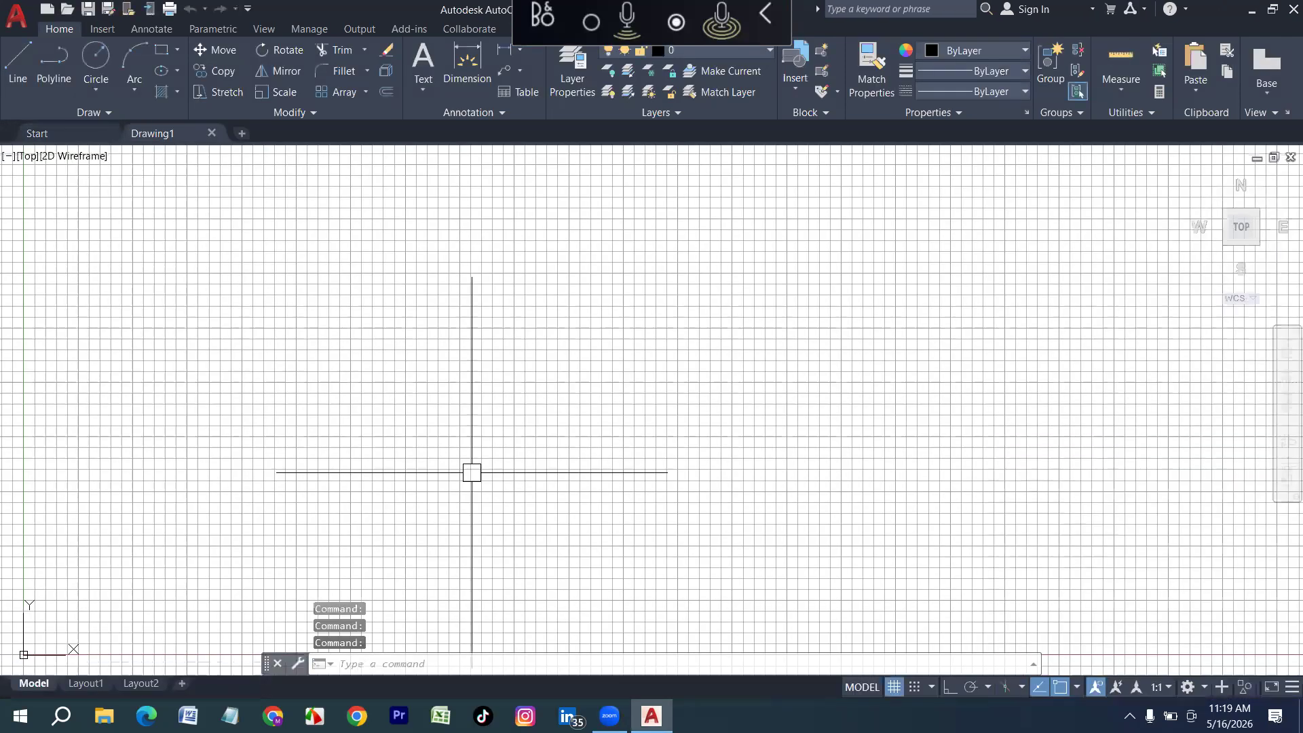
key(F7)
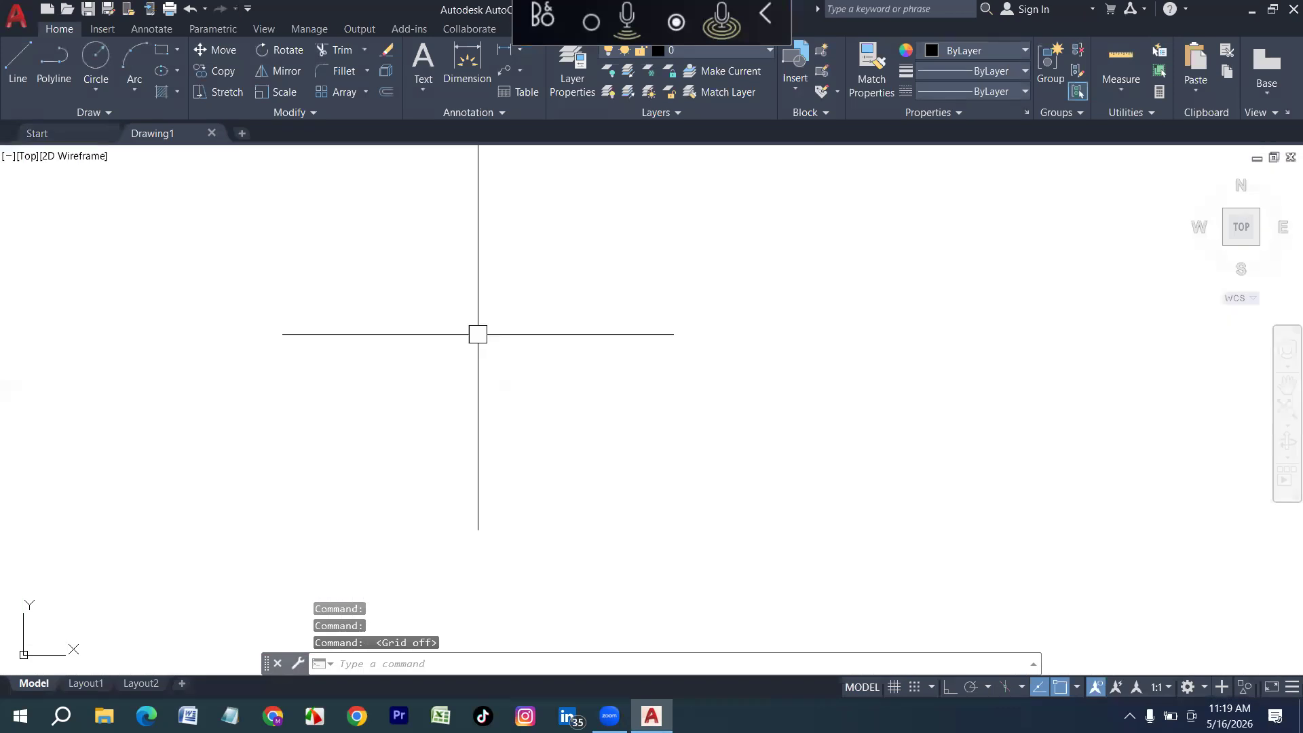
key(F7)
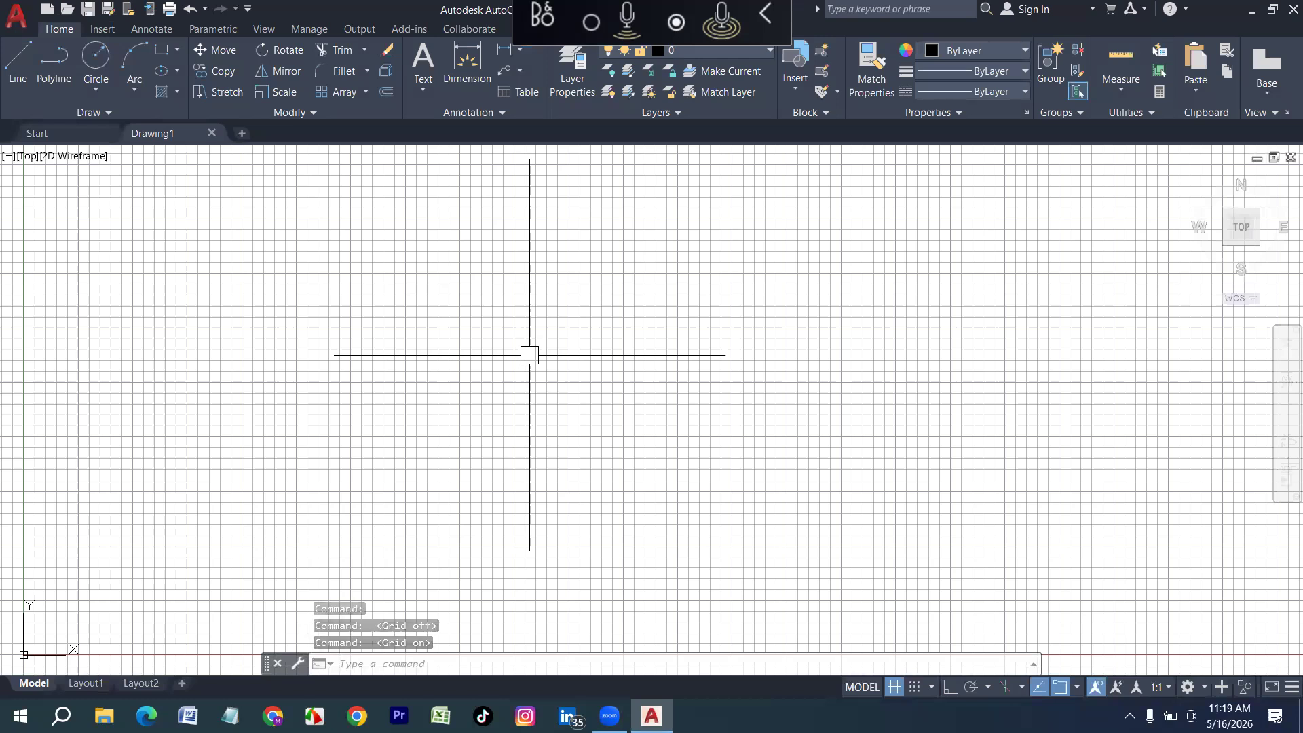
key(F7)
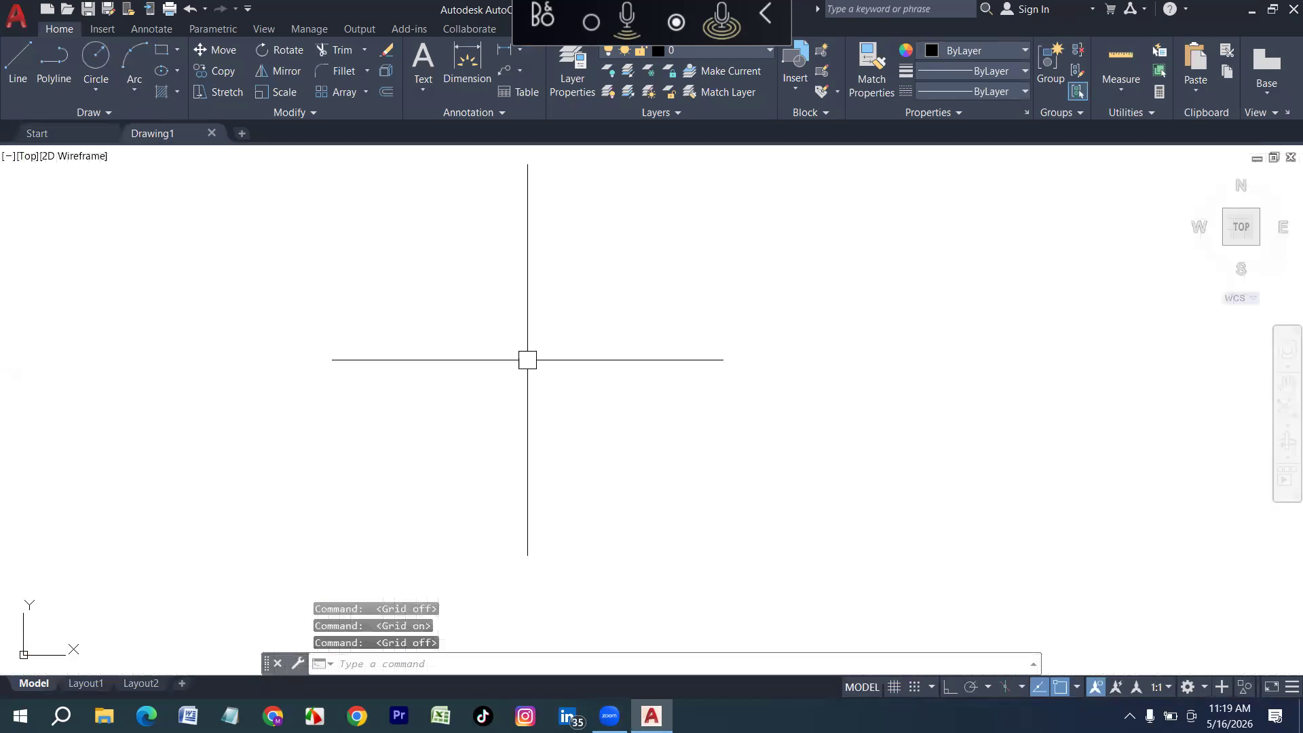
text(un)
key(Return)
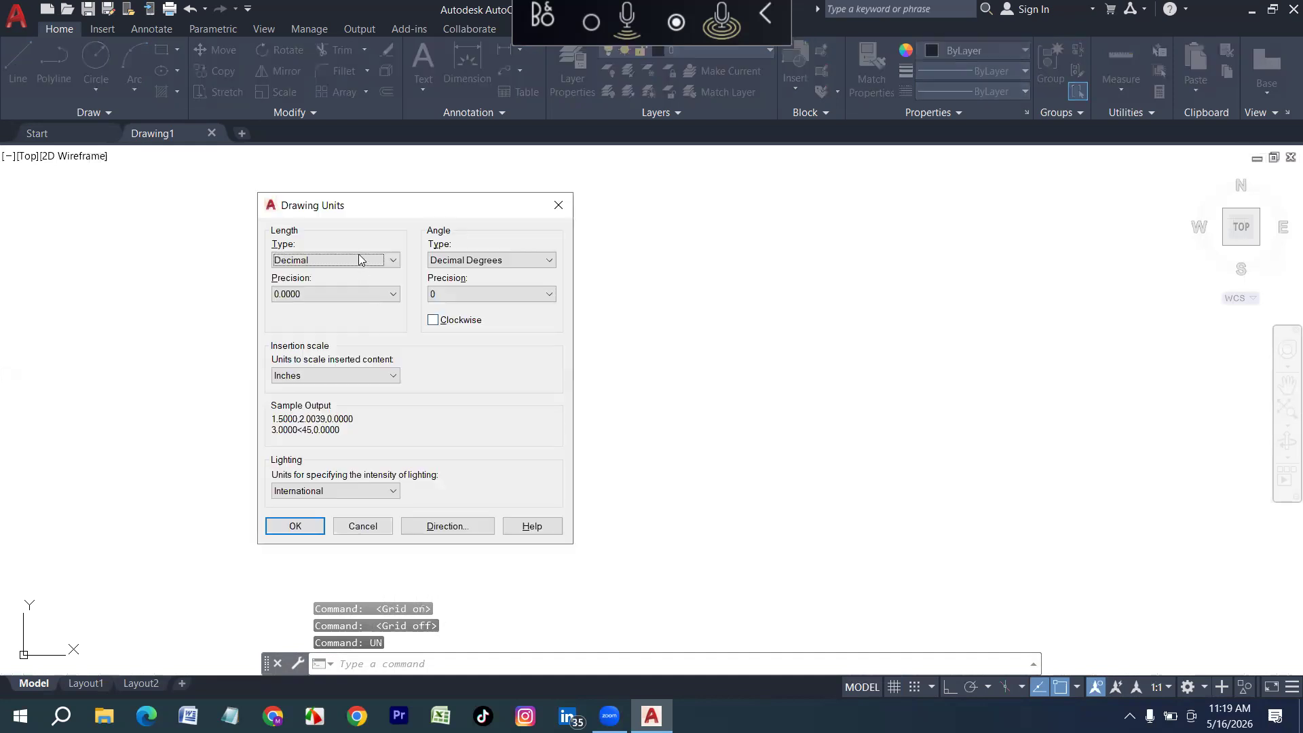
Set Engineering lengths at 0'-0" precision, Inches insertion scale, and Deg/Min/Sec angles
click(396, 262)
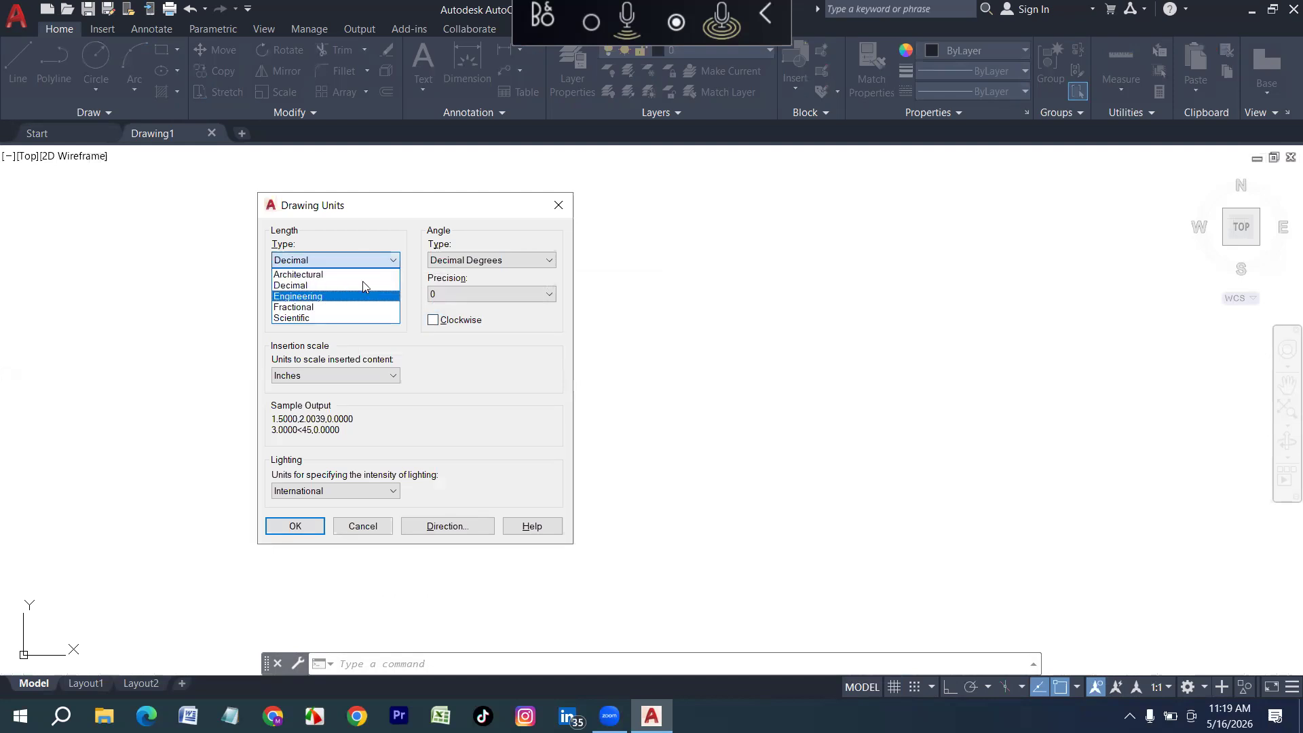
click(343, 296)
click(326, 295)
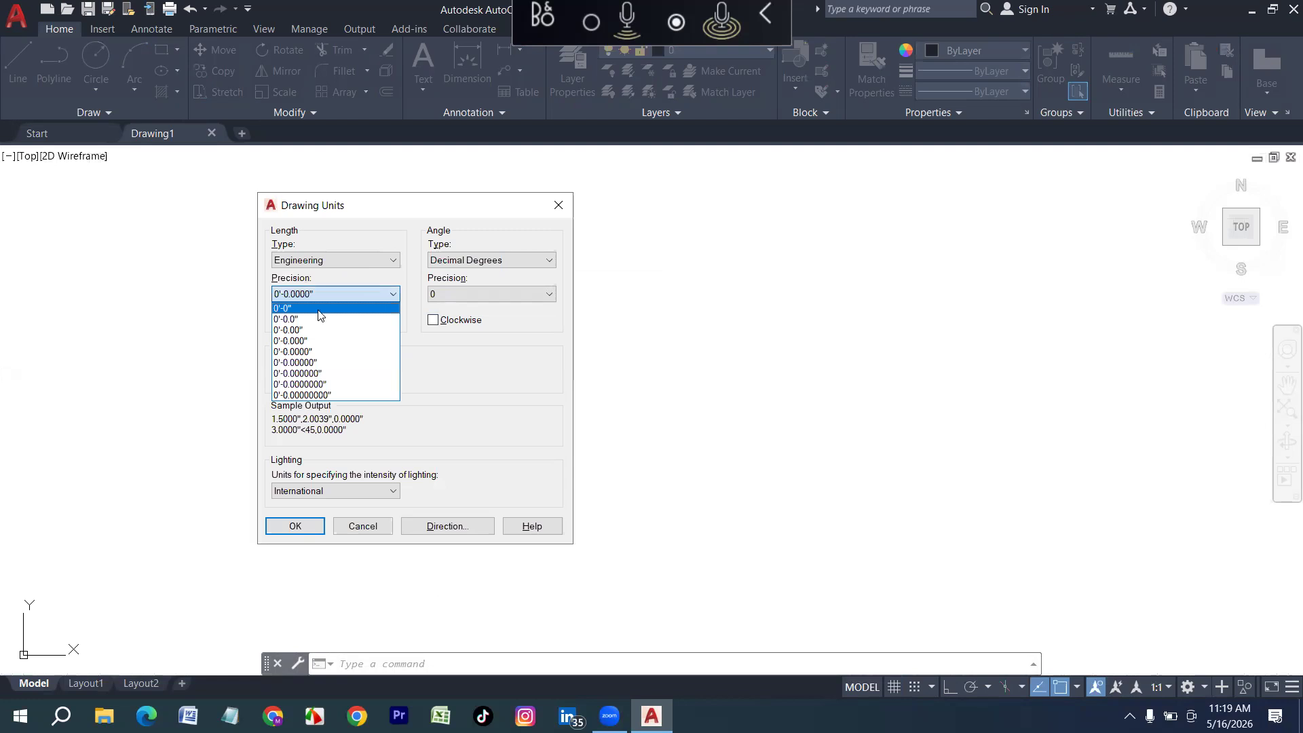
click(318, 314)
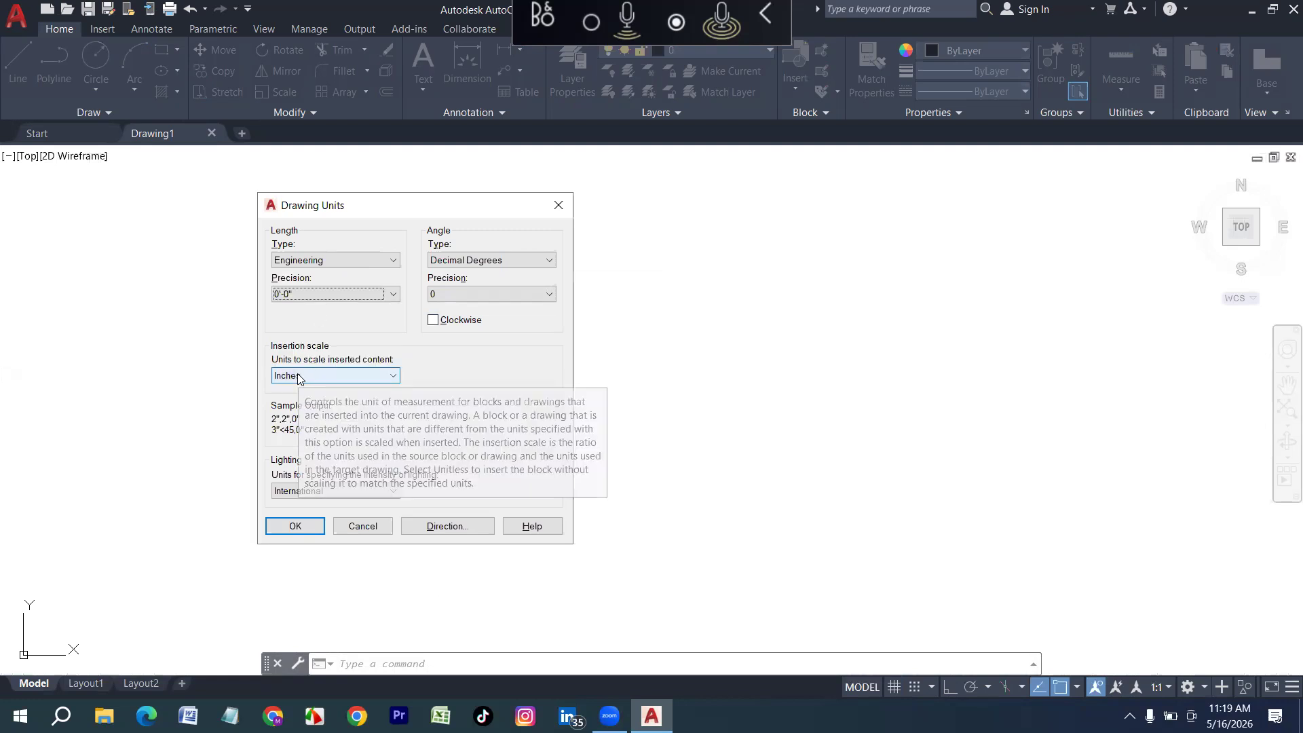
click(298, 378)
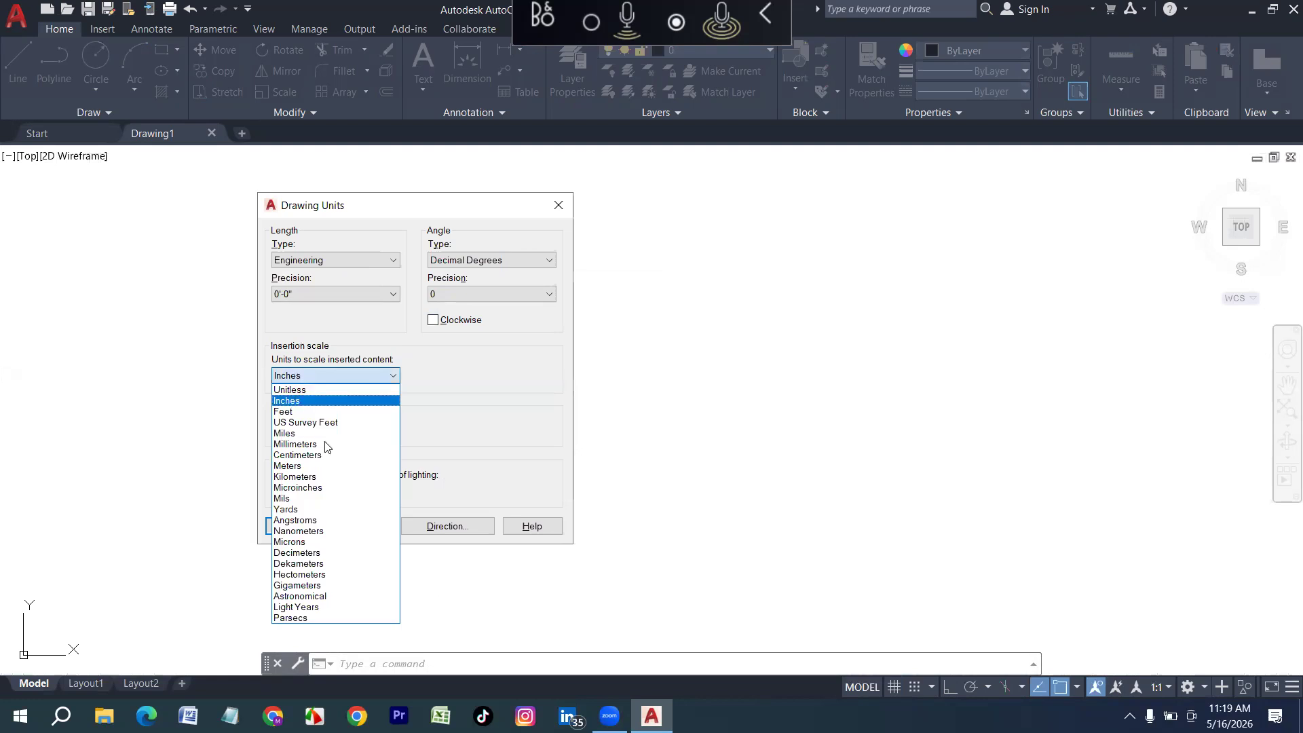
click(318, 401)
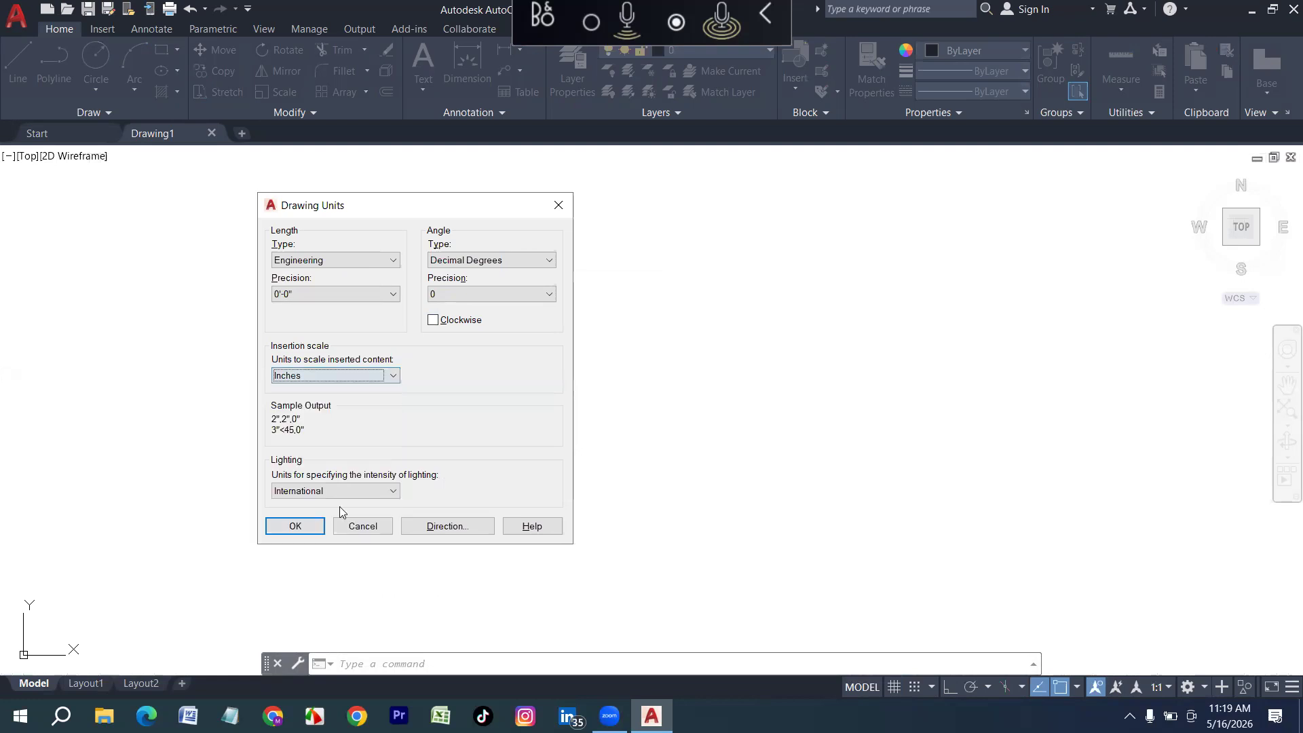
click(446, 261)
click(451, 282)
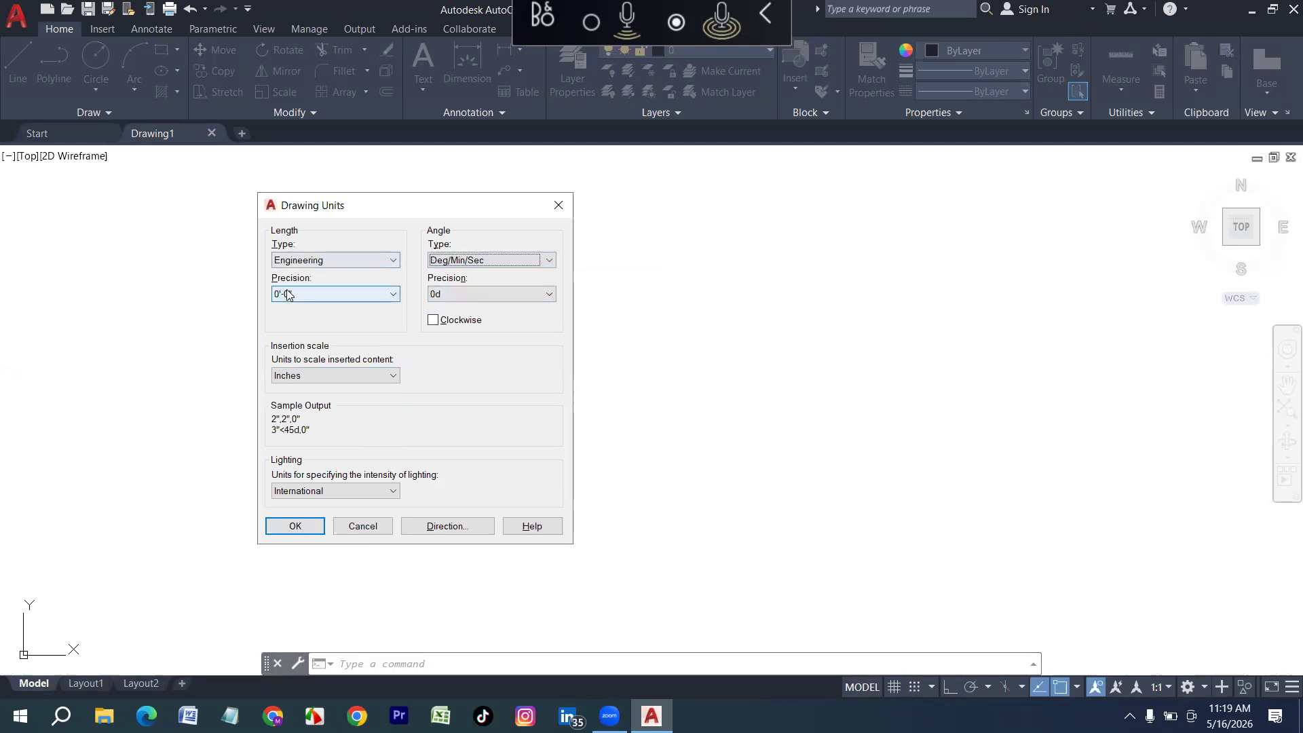
click(309, 530)
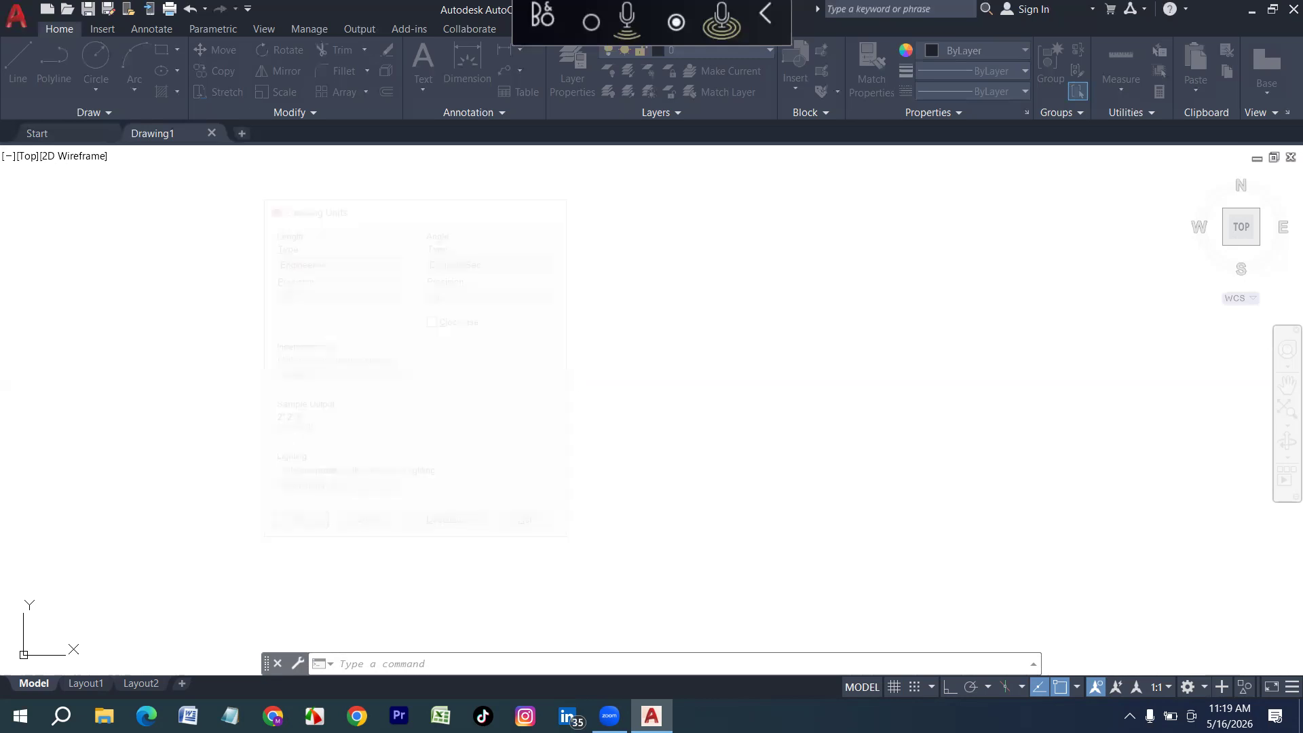
Edit the Standard dimension style with Engineering unit format, precision and text height
text(D)
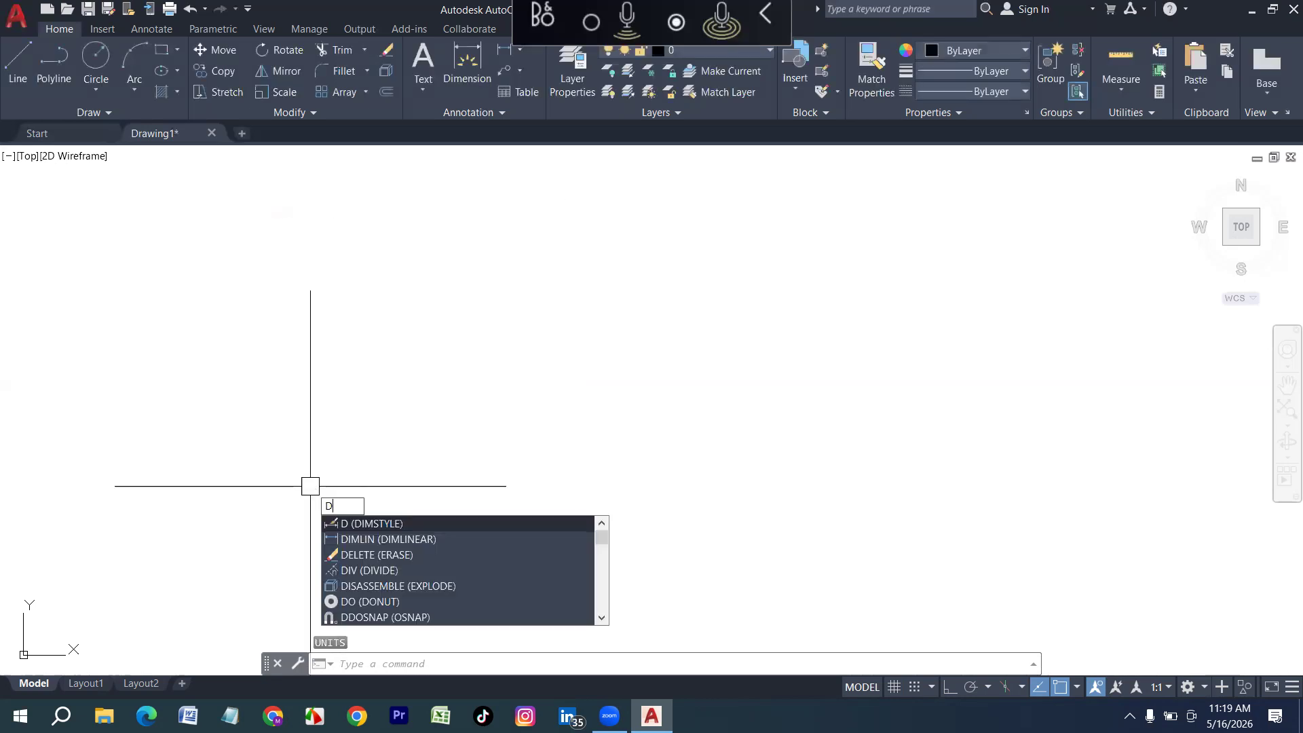
key(Return)
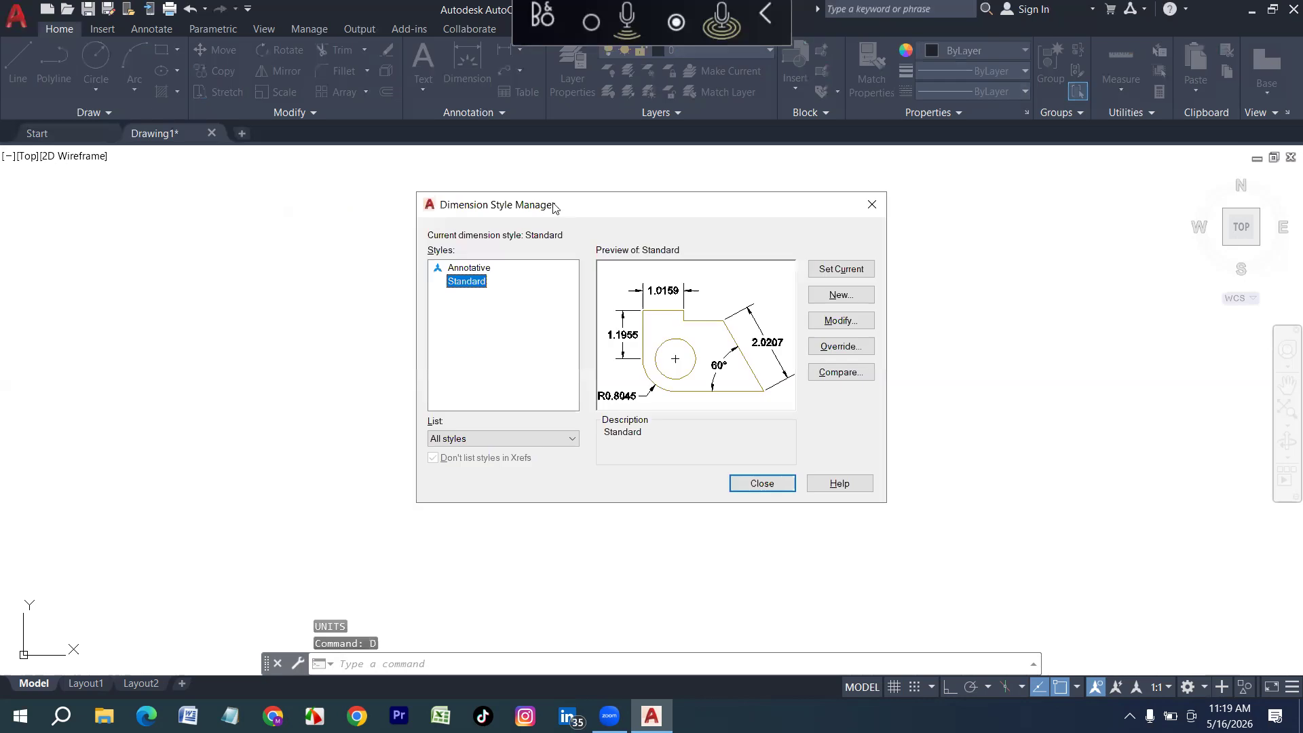
drag(553, 207, 324, 236)
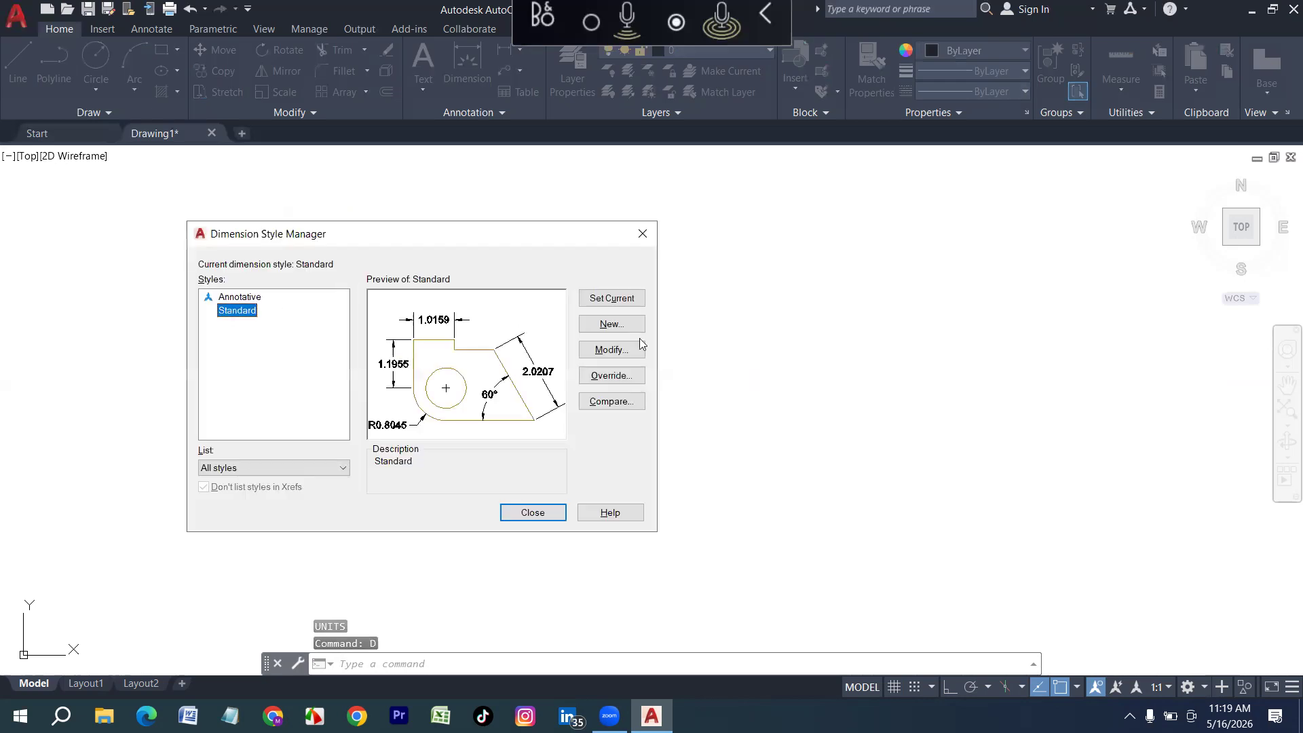
click(617, 354)
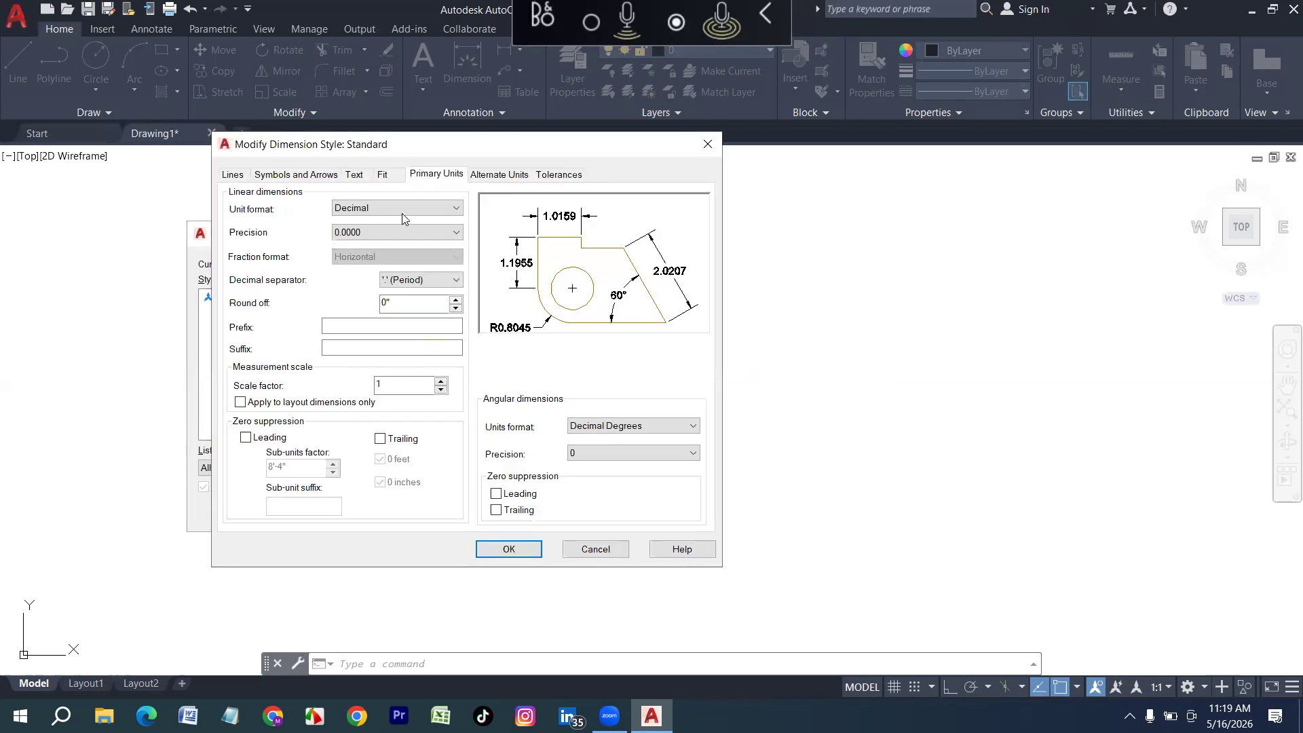
click(402, 214)
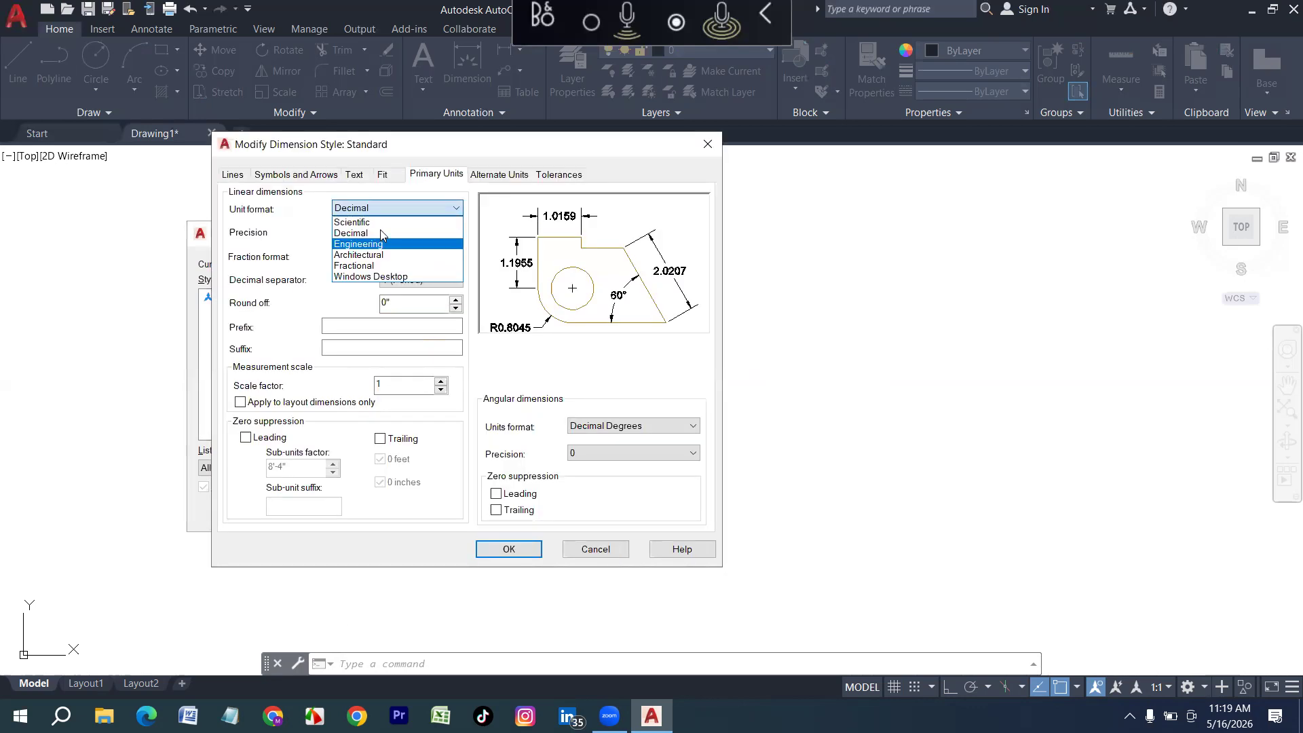
click(377, 243)
click(366, 232)
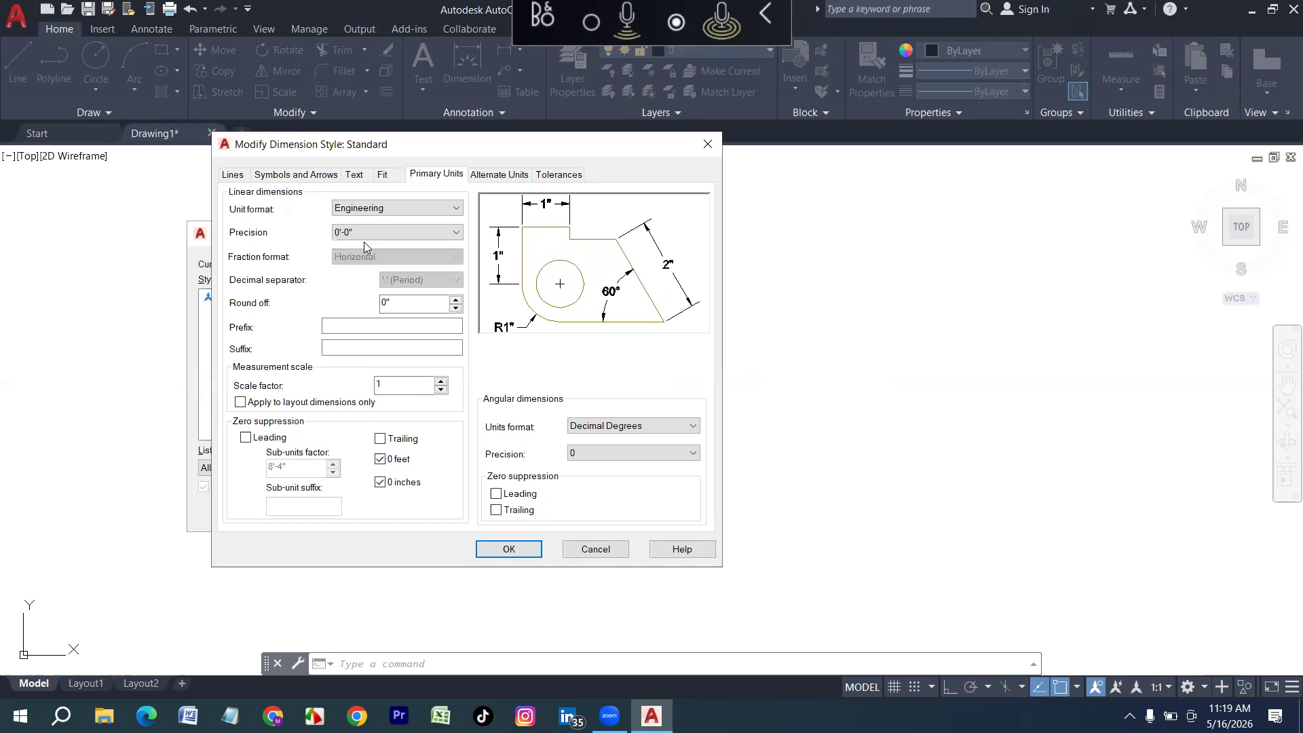
click(364, 178)
click(232, 290)
Give Standard Architectural tick arrowheads, 5" arrow size and a 2 center mark, then close
click(309, 174)
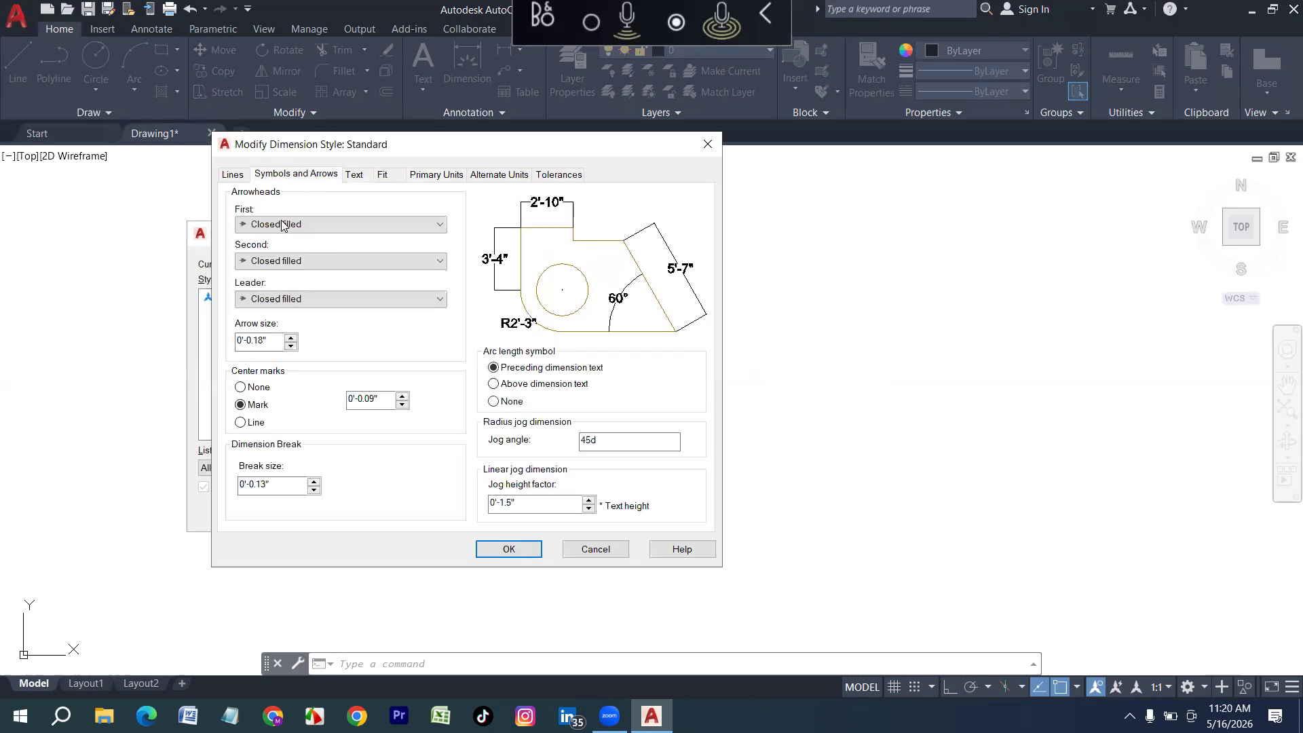
click(282, 224)
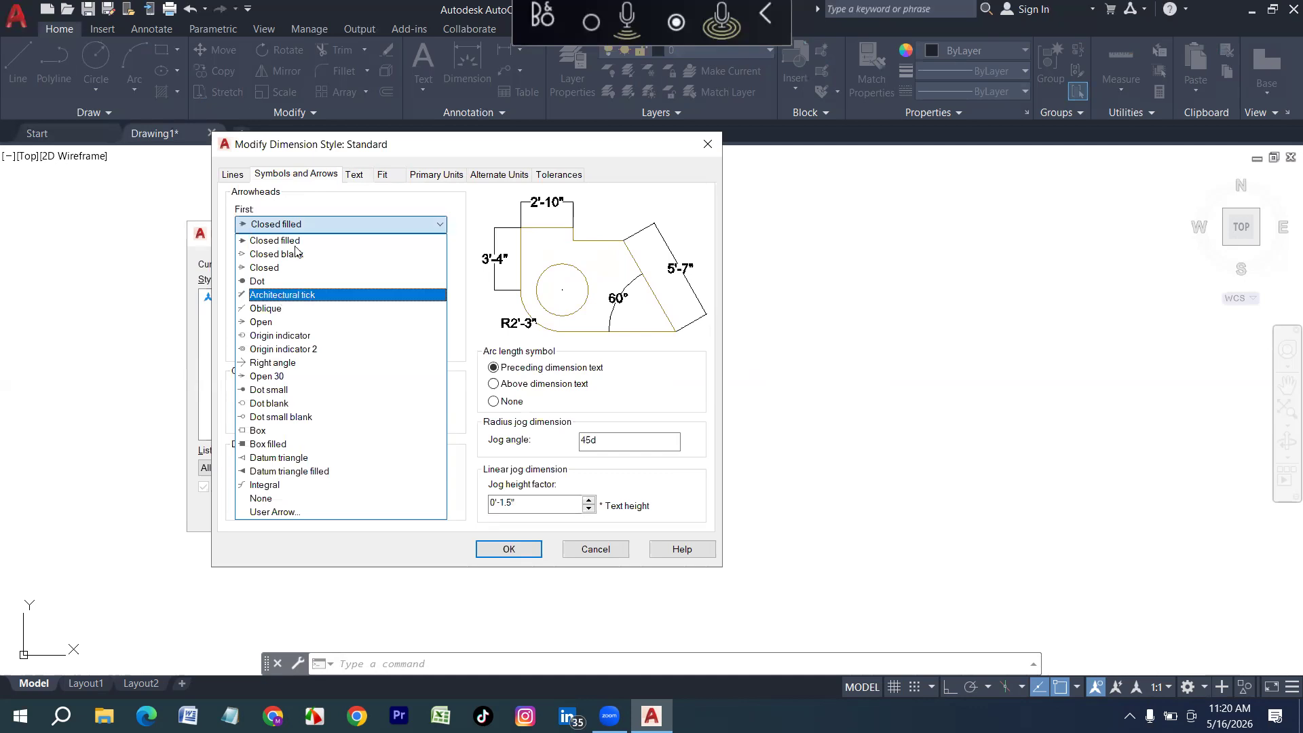
click(293, 294)
click(297, 232)
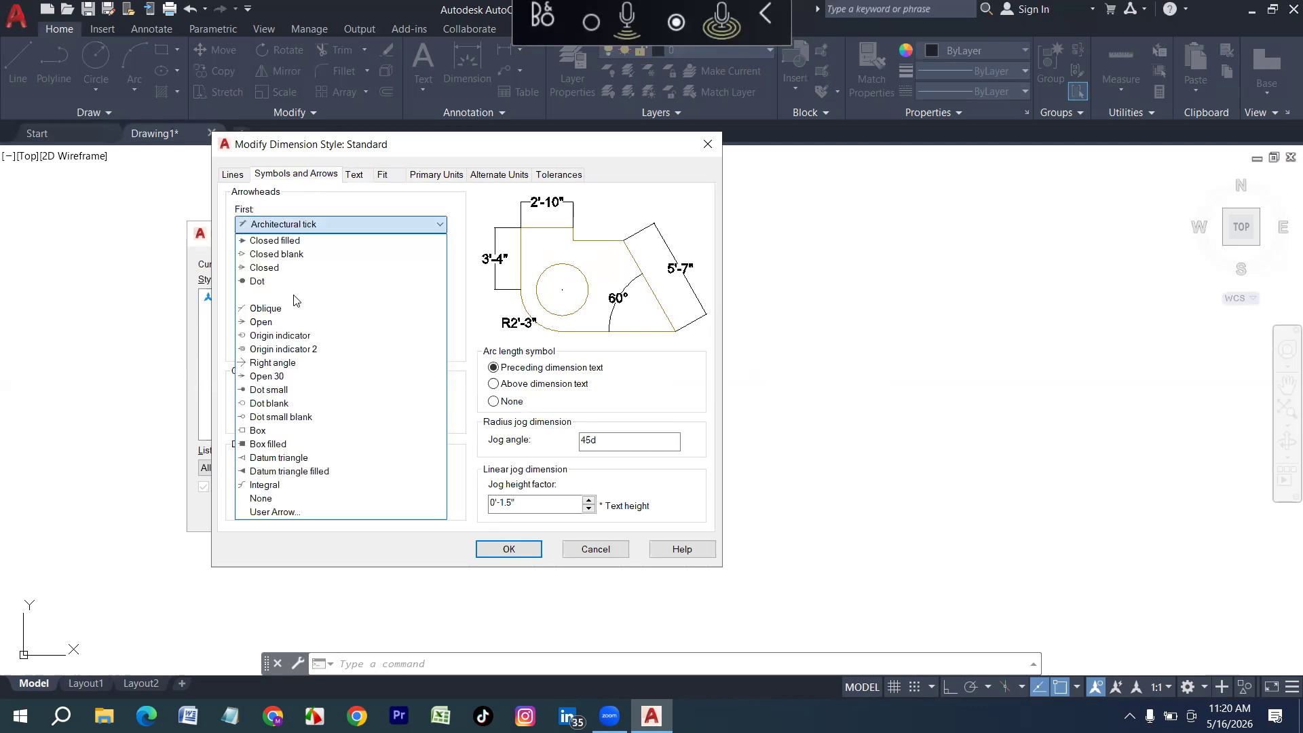
key(Escape)
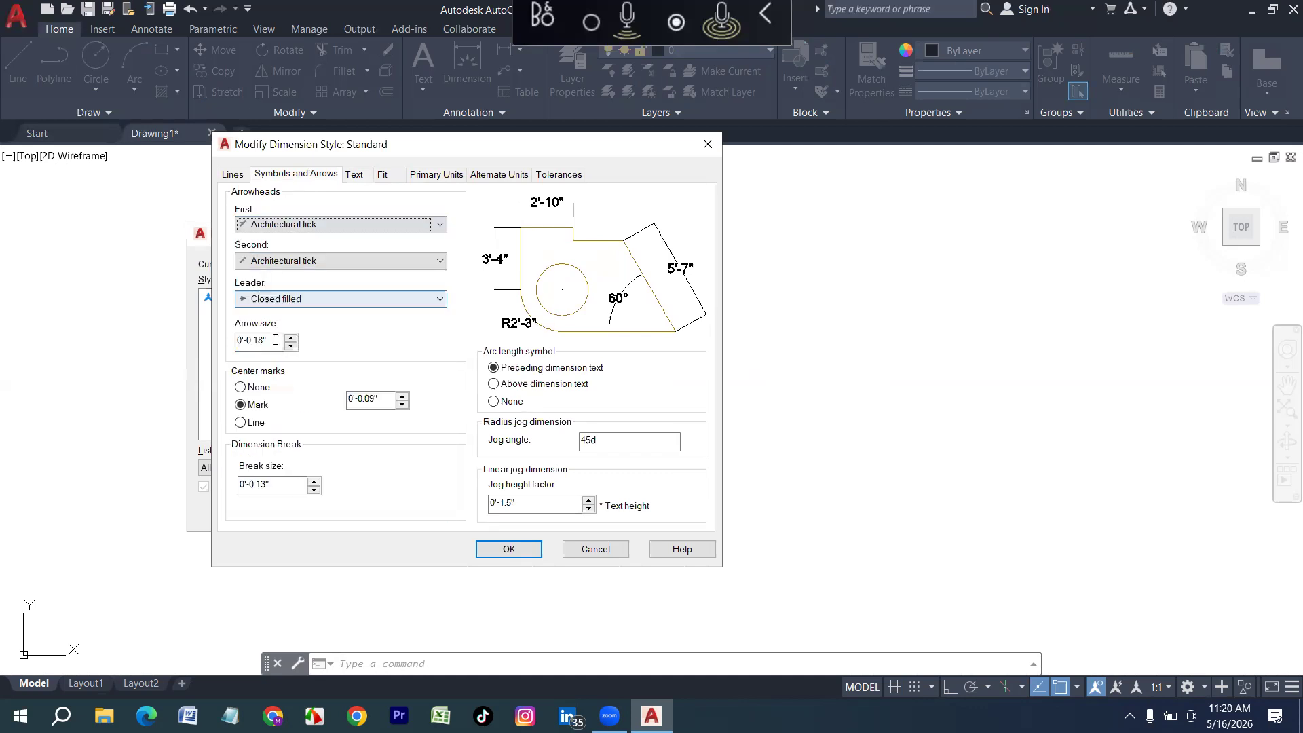
key(Tab)
key(Tab)
key(Tab)
text(5)
key(Tab)
key(Tab)
text(2)
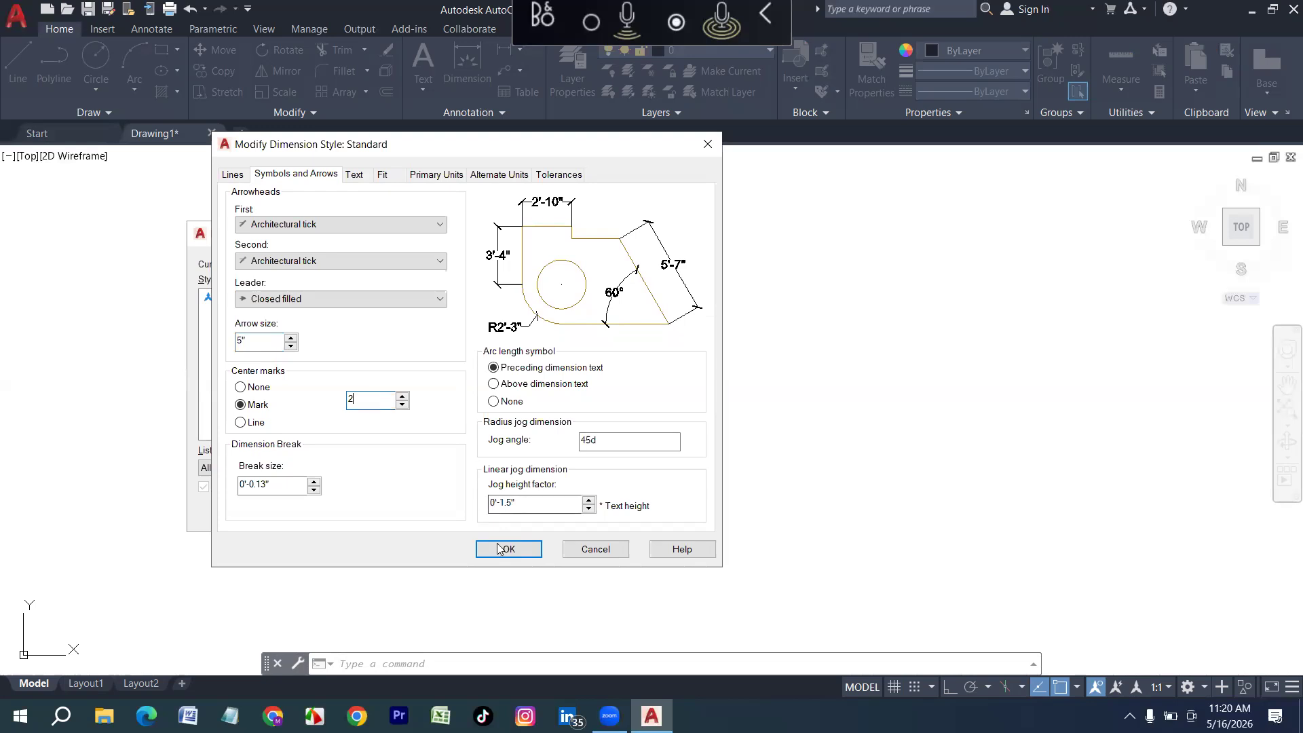
click(524, 549)
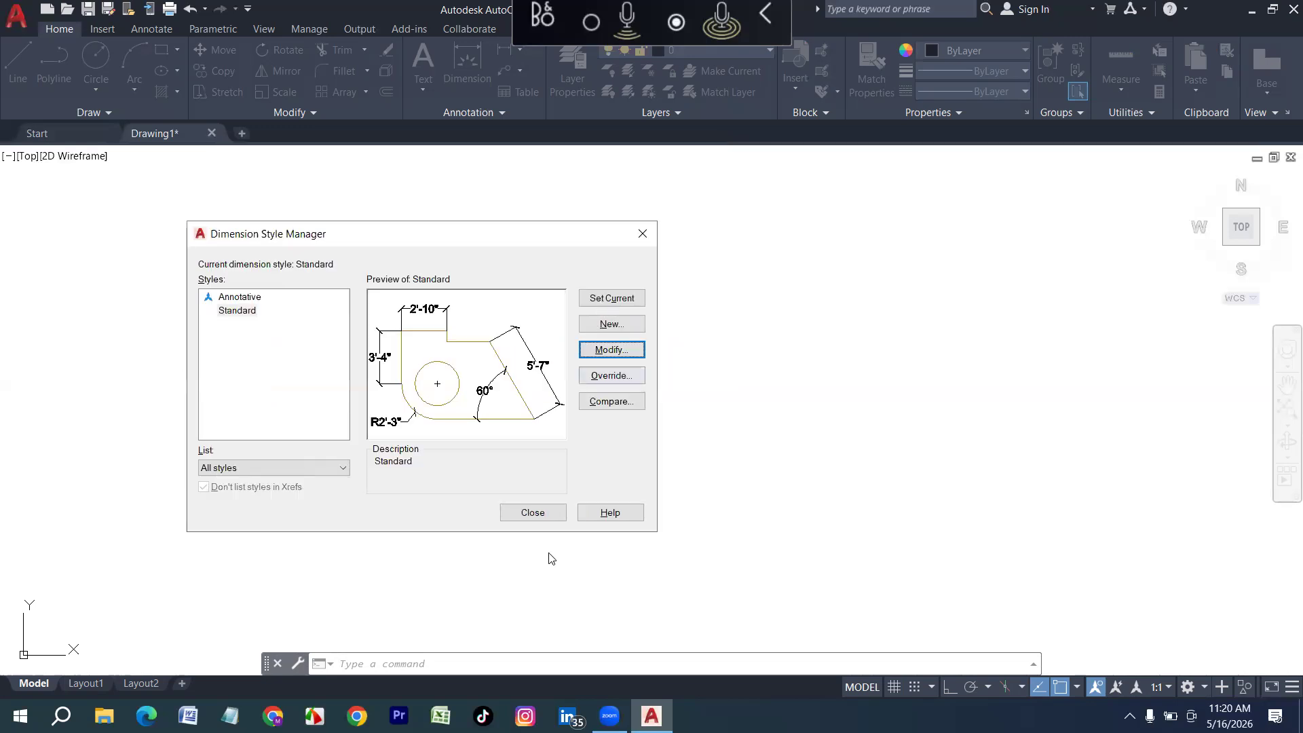
click(533, 514)
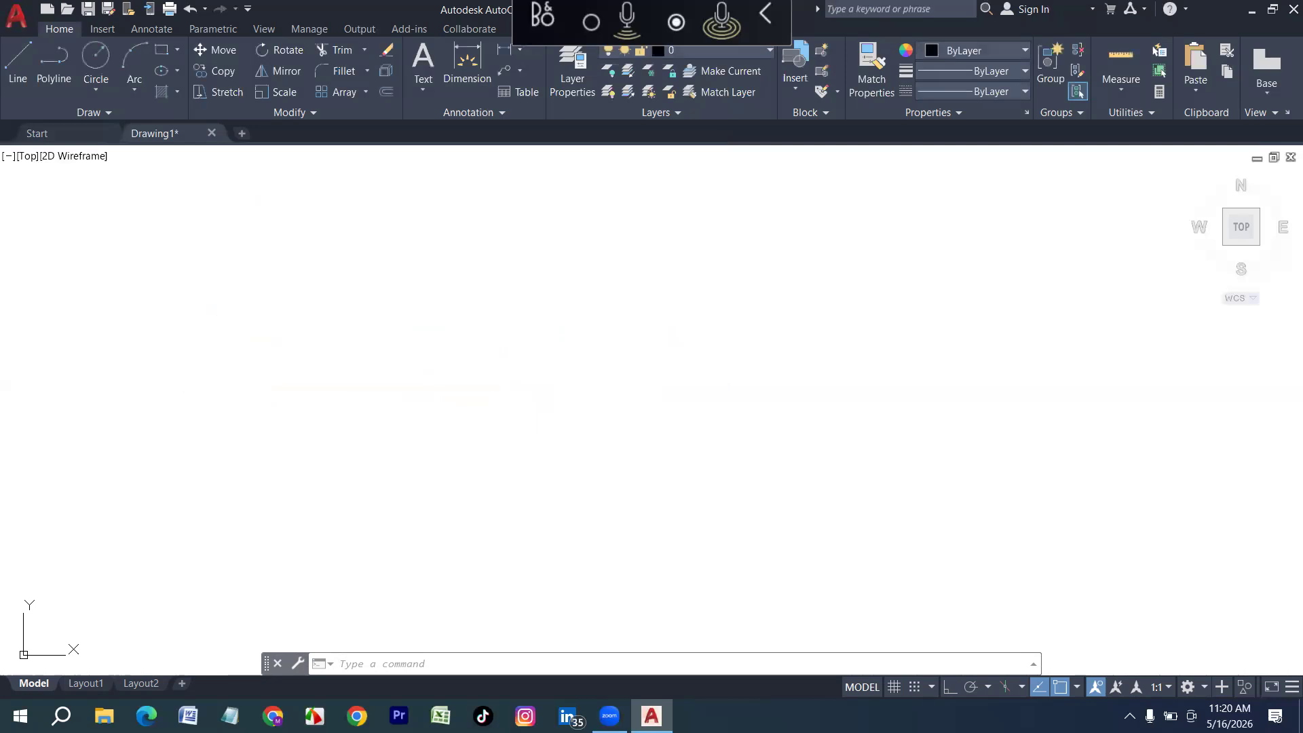
Enable every object snap mode in Drafting Settings using Clear All then Select All
text(o)
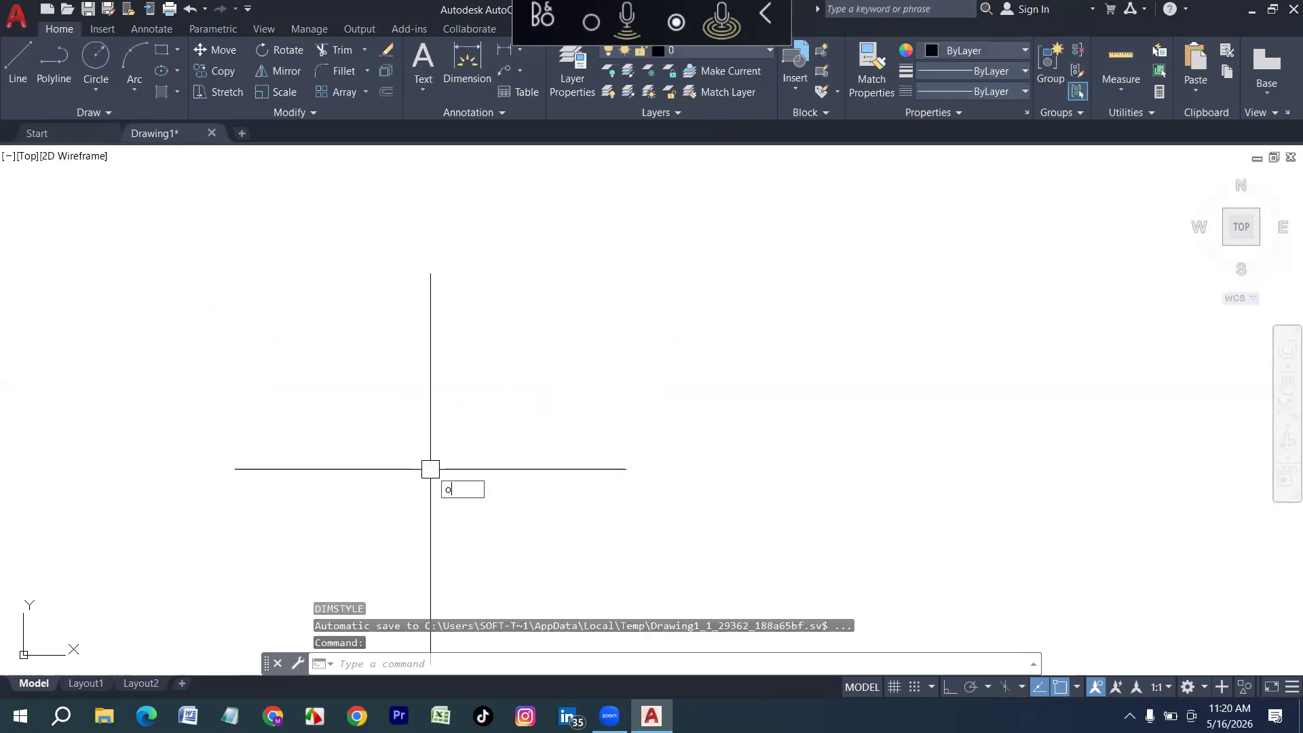
text(p)
key(Return)
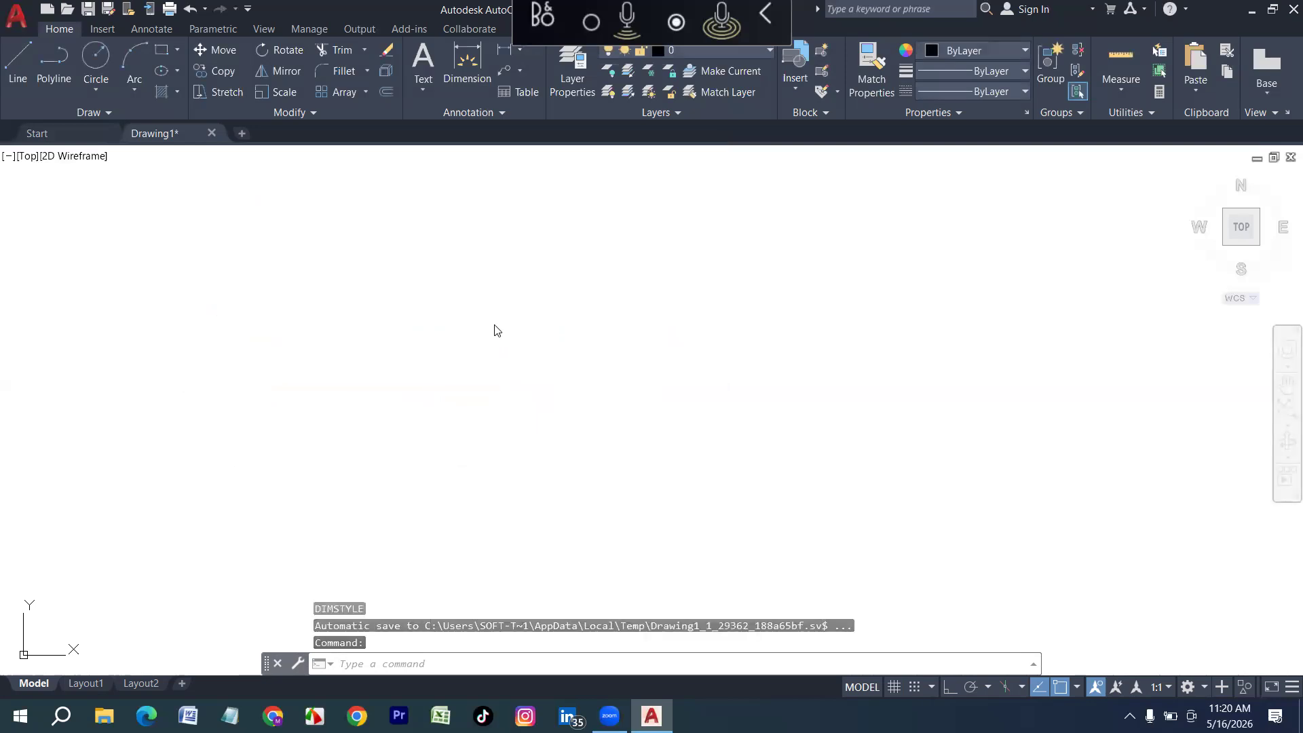
click(475, 320)
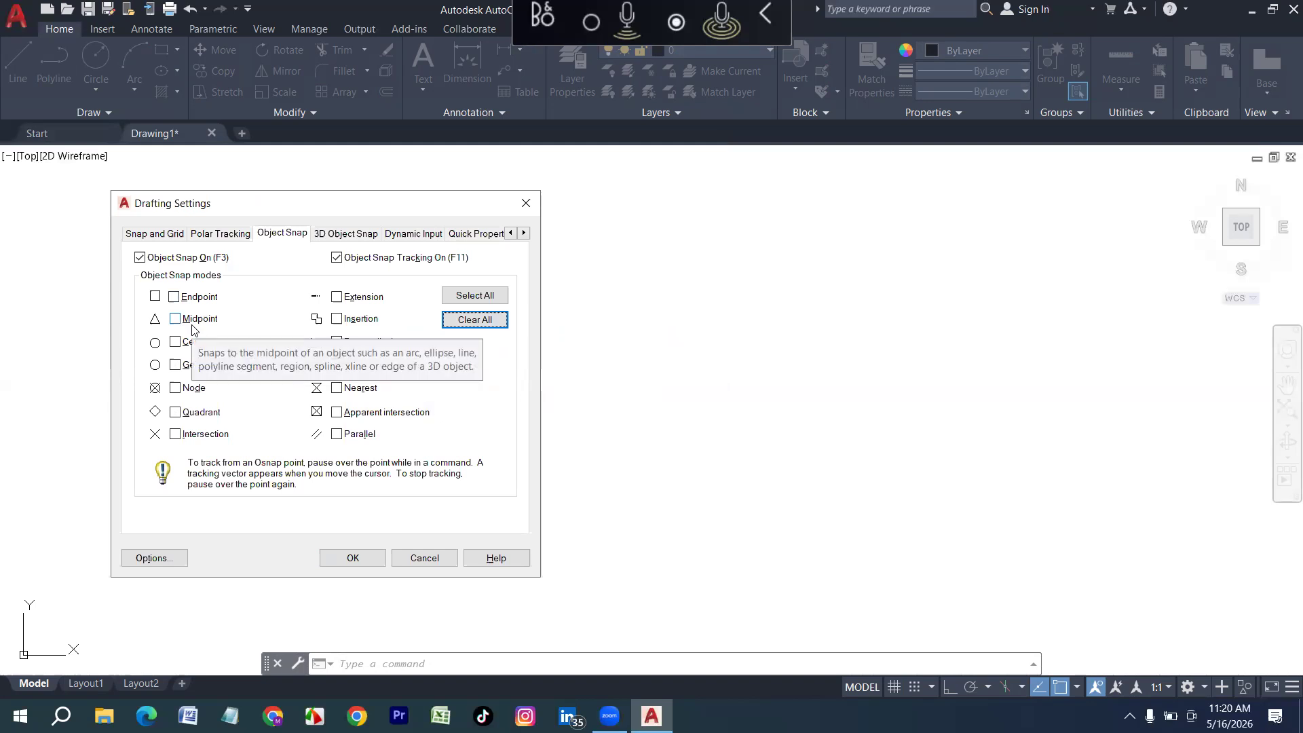
click(489, 303)
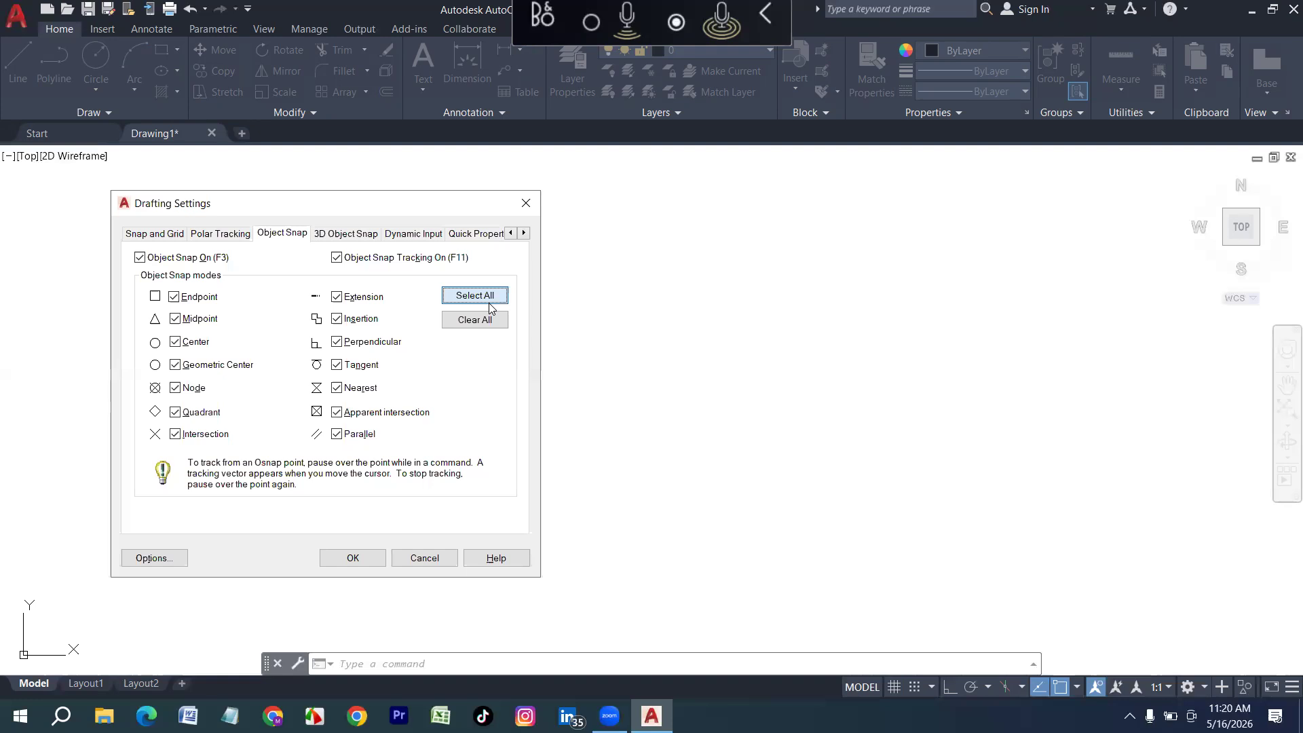
click(352, 558)
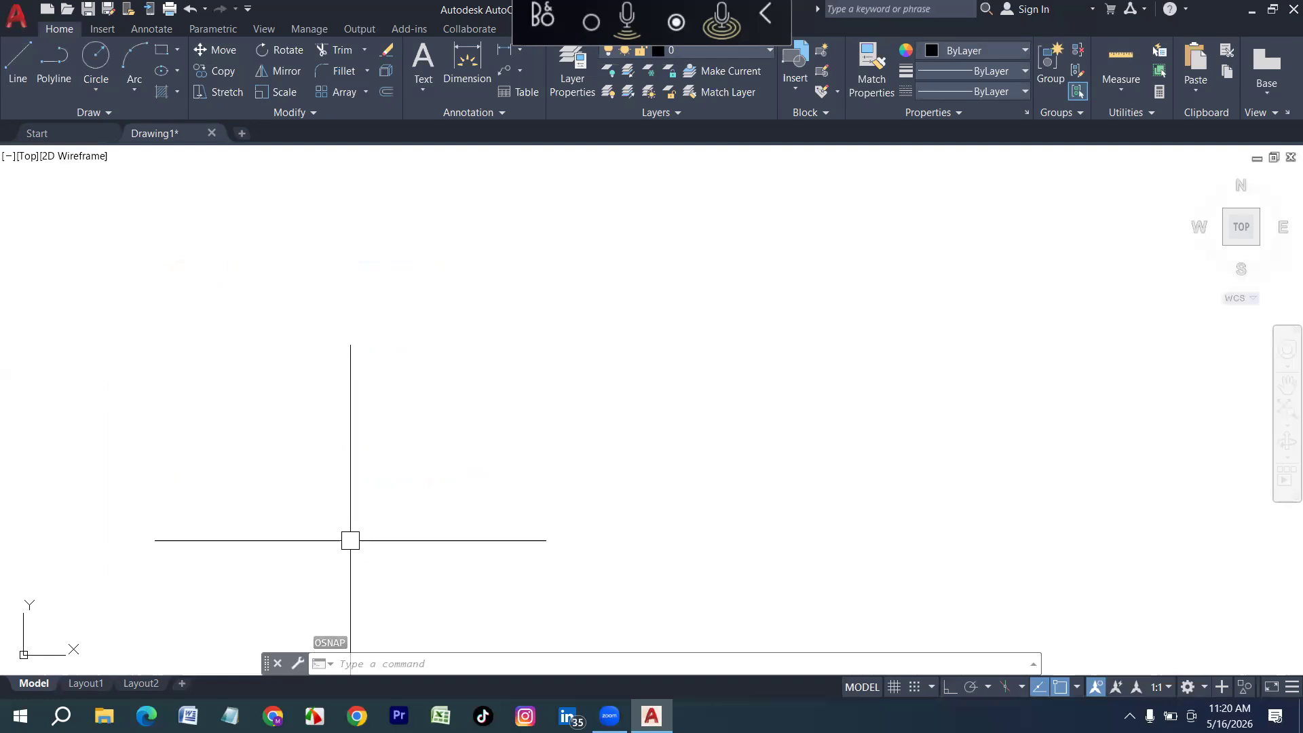
Turn off Show UCS Icon at Origin so the icon stays in the corner
scroll(364, 533, down, 4)
scroll(364, 533, down, 4)
scroll(316, 578, up, 8)
scroll(455, 391, down, 5)
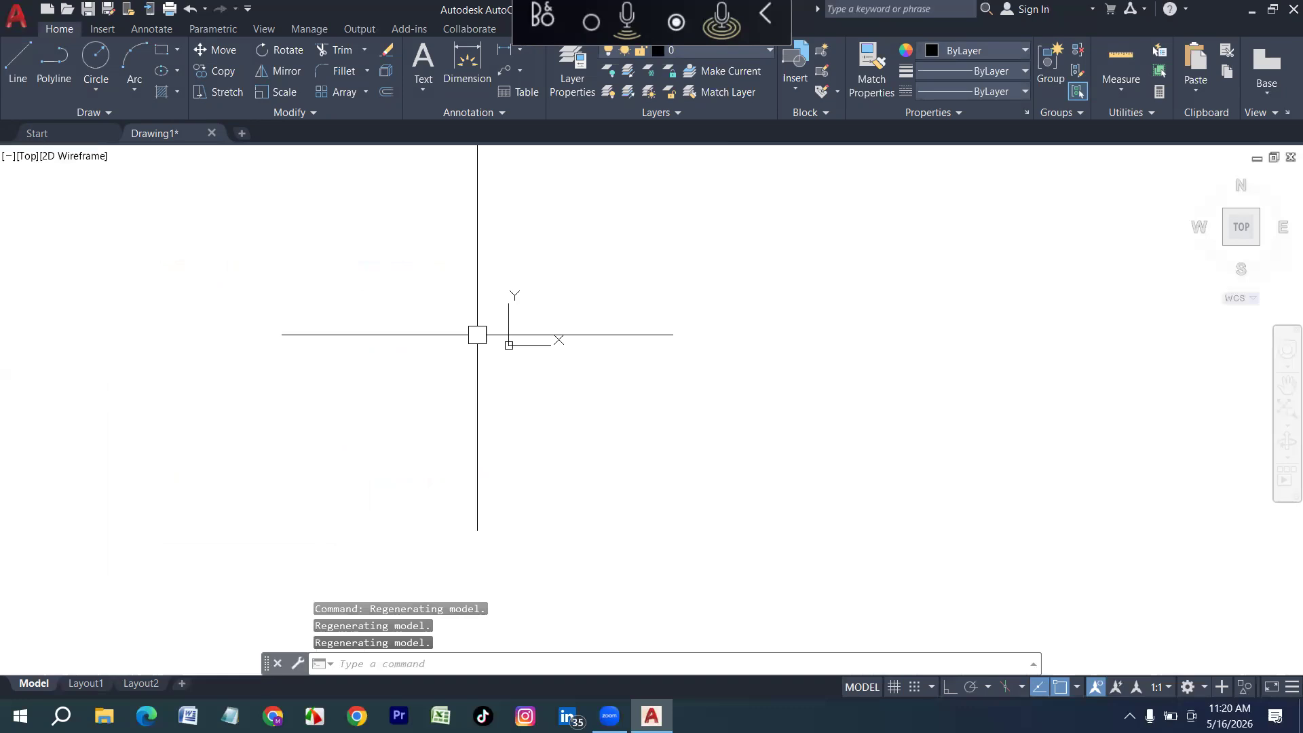
scroll(485, 342, up, 4)
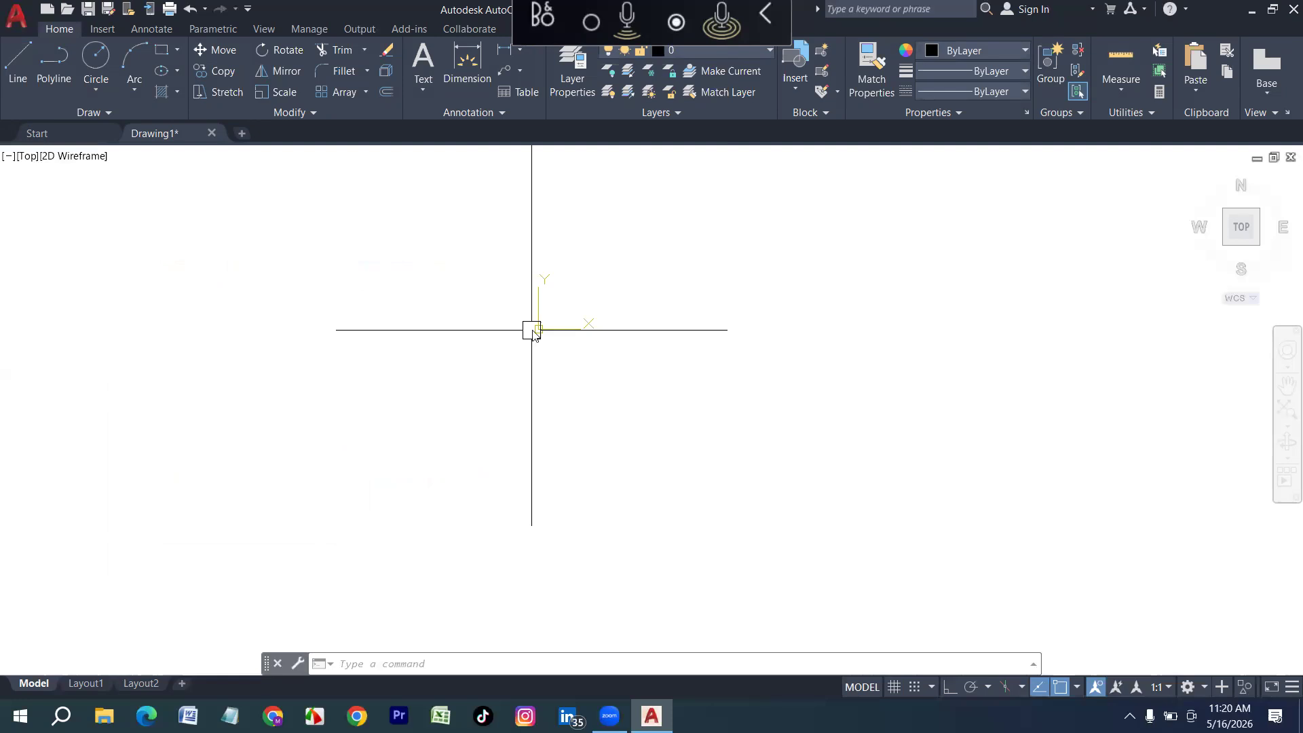
right_click(532, 329)
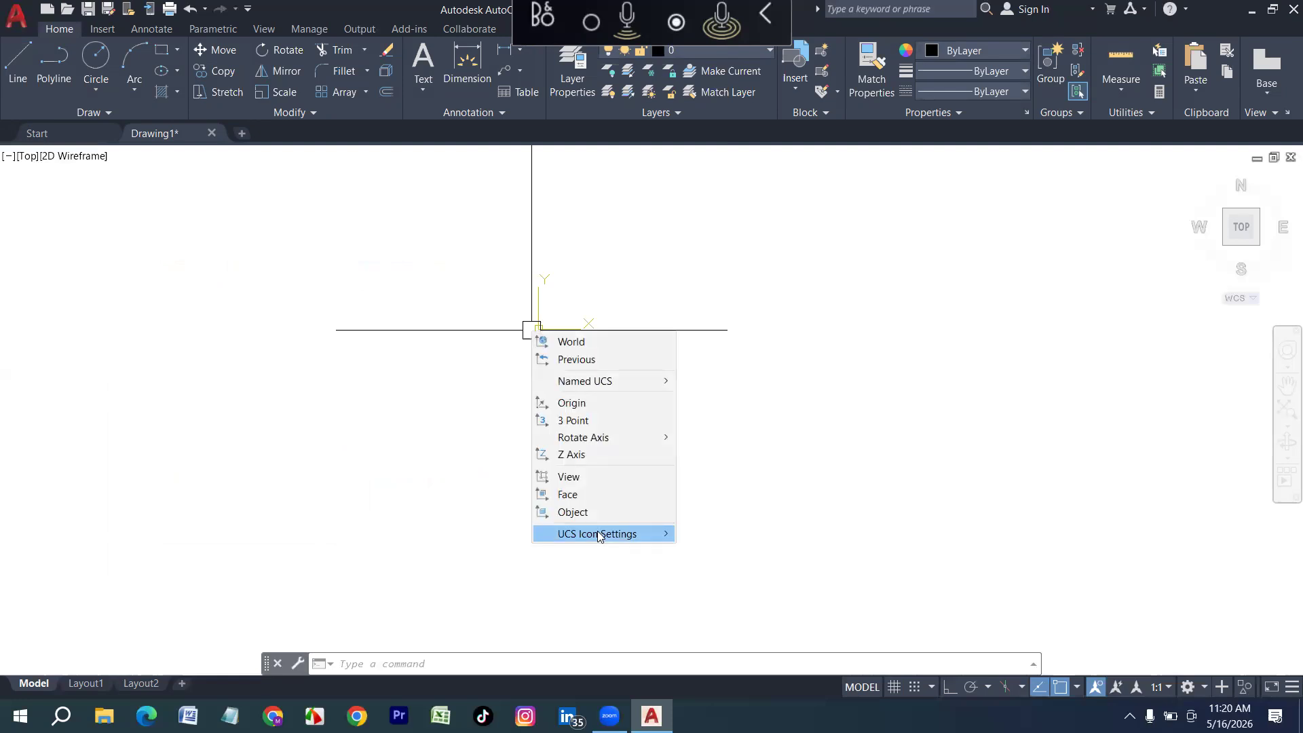
mouse_move(598, 536)
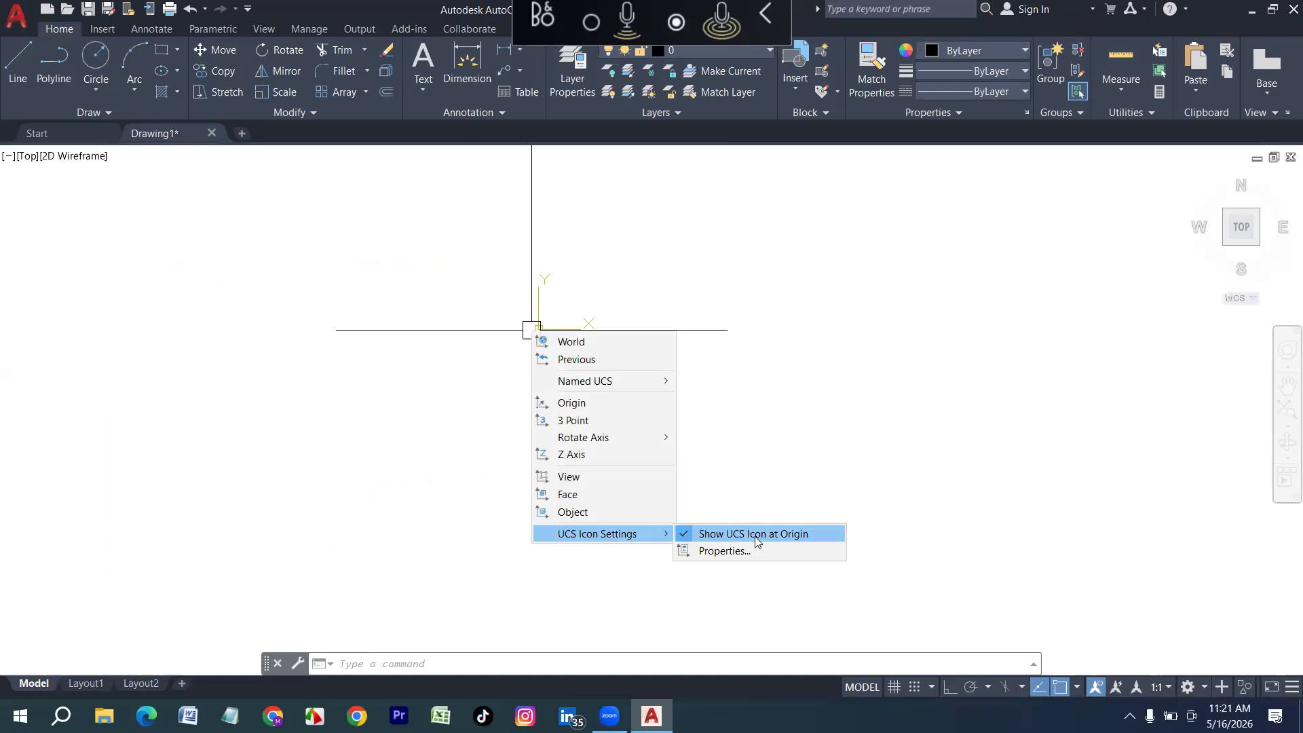
click(751, 534)
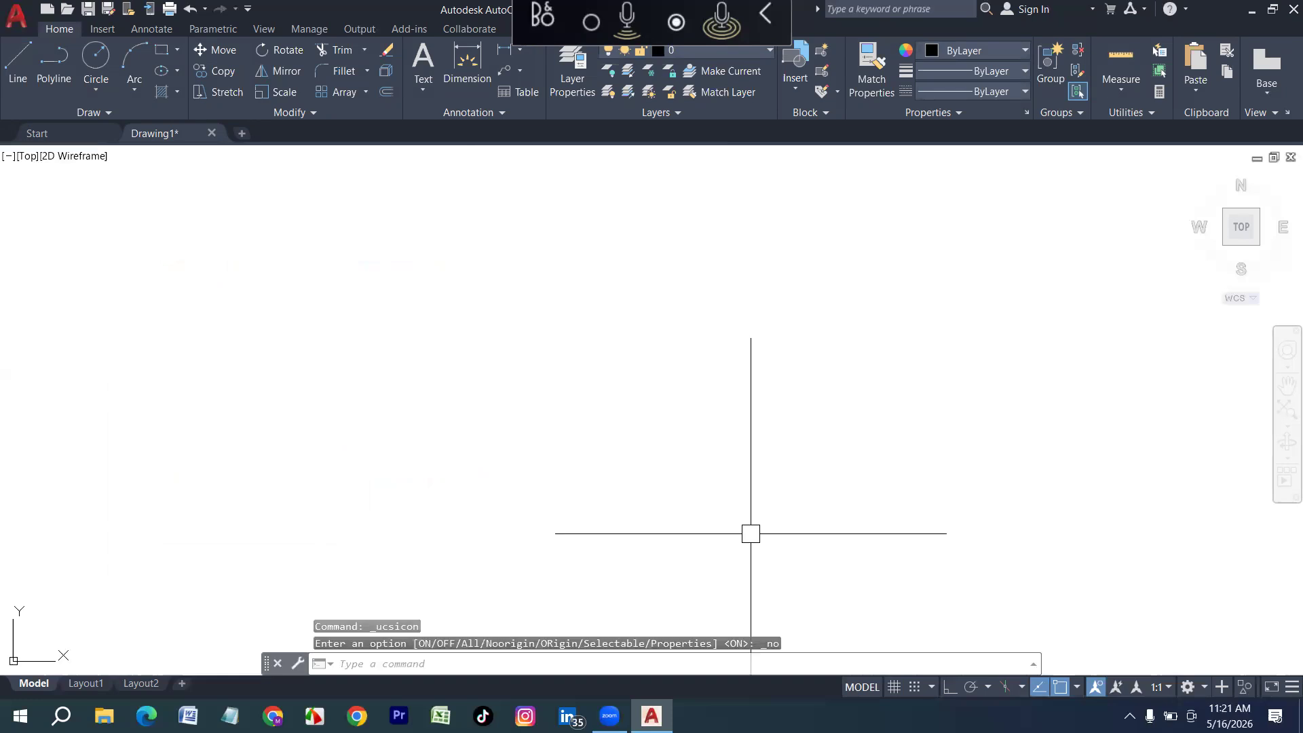
Zoom to show the whole drawing area with Z, All
scroll(218, 552, down, 3)
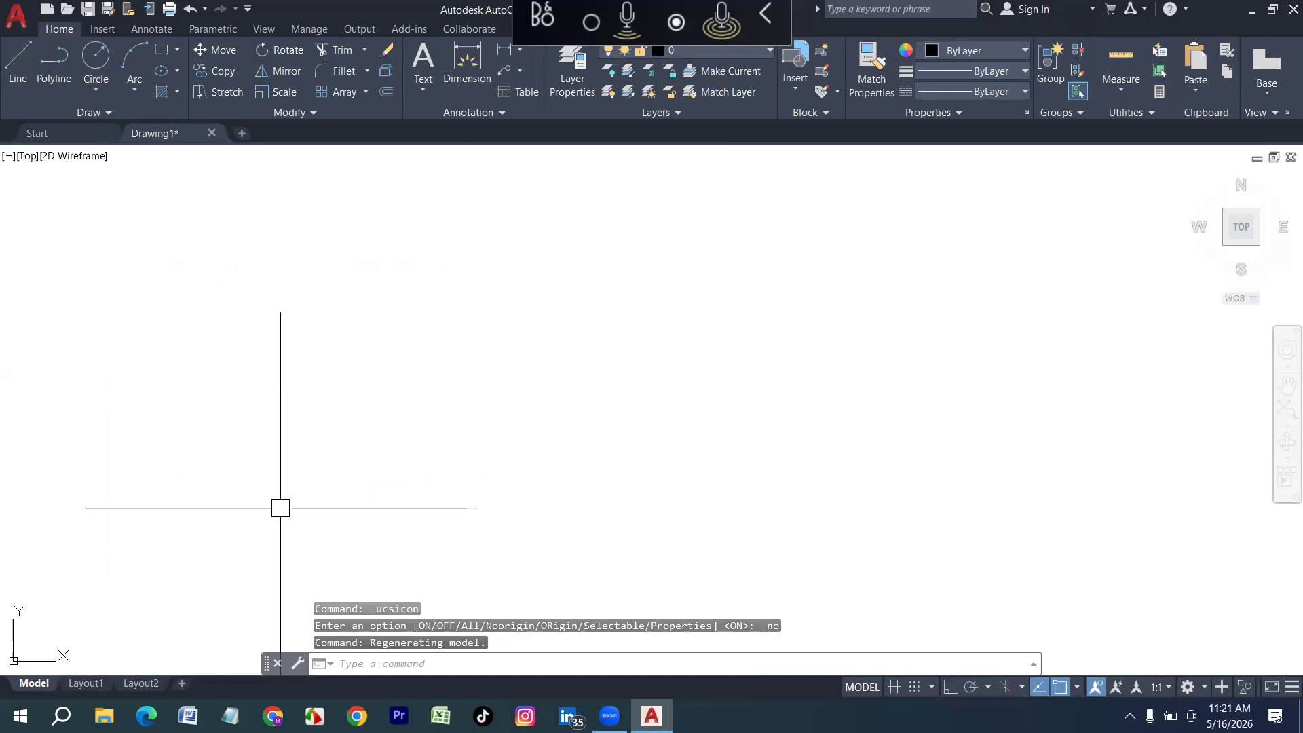
text(z)
key(Return)
text(a)
key(Return)
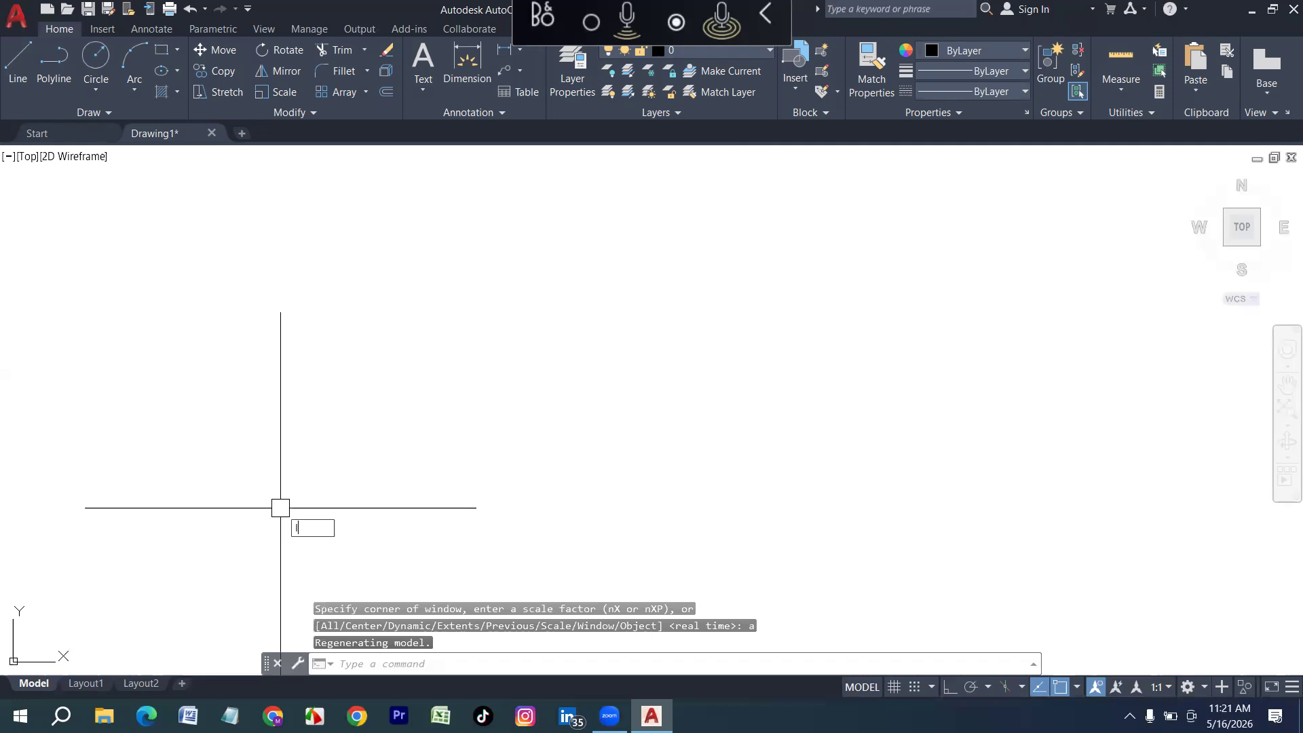
Set the drawing limits from 0,0 to an upper-right corner of 5000',500'
text(LIMiTS)
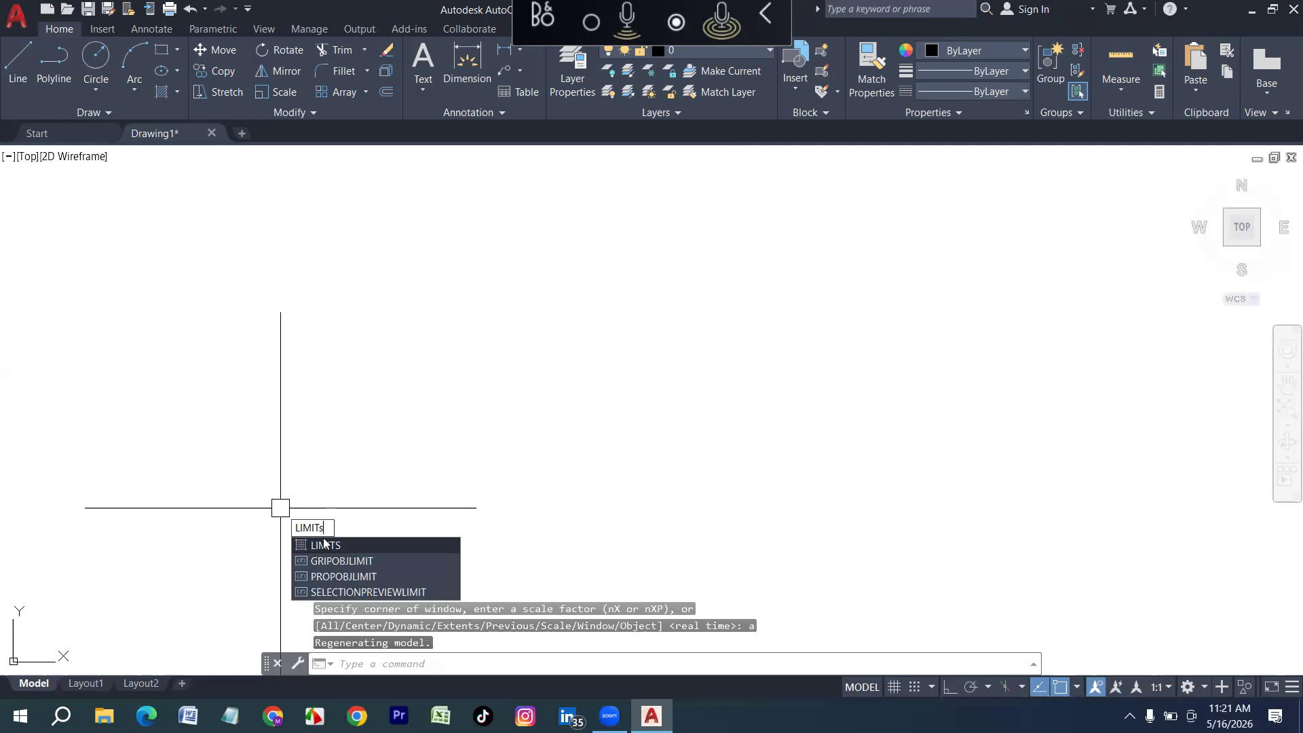
click(331, 547)
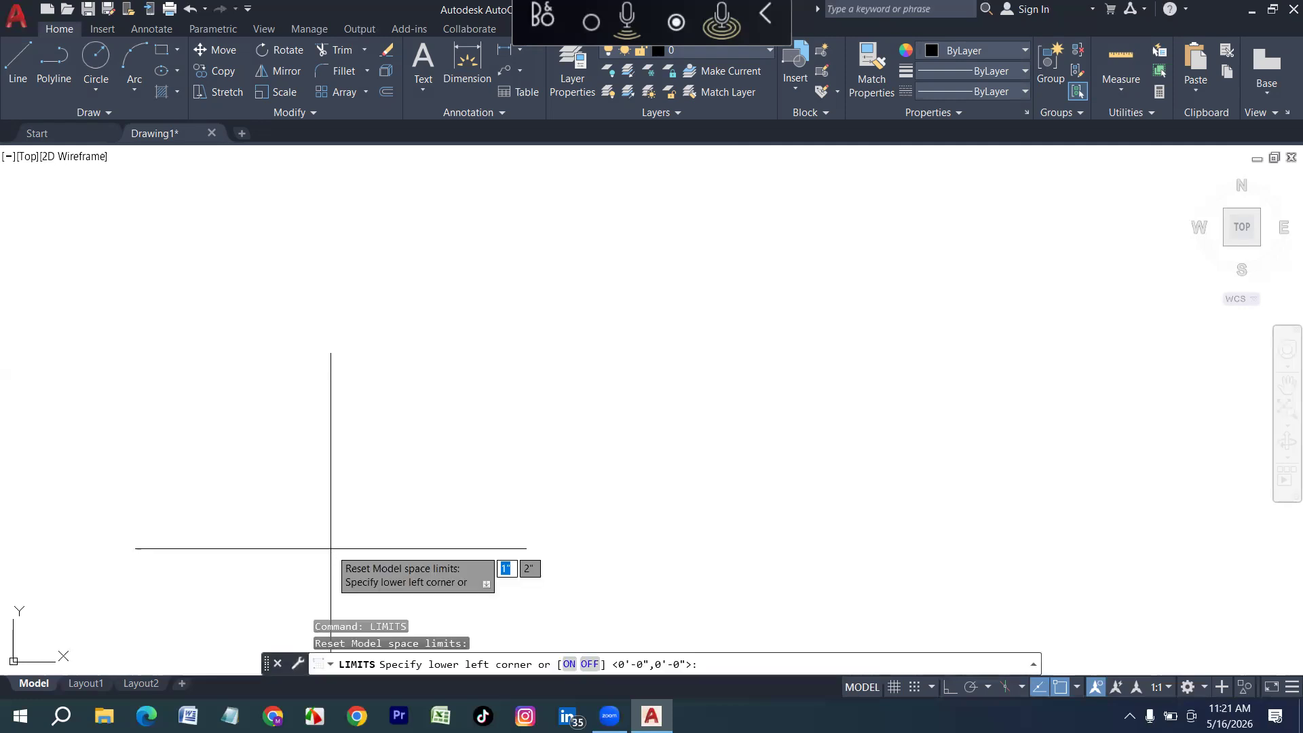
text(0)
key(Return)
text(500)
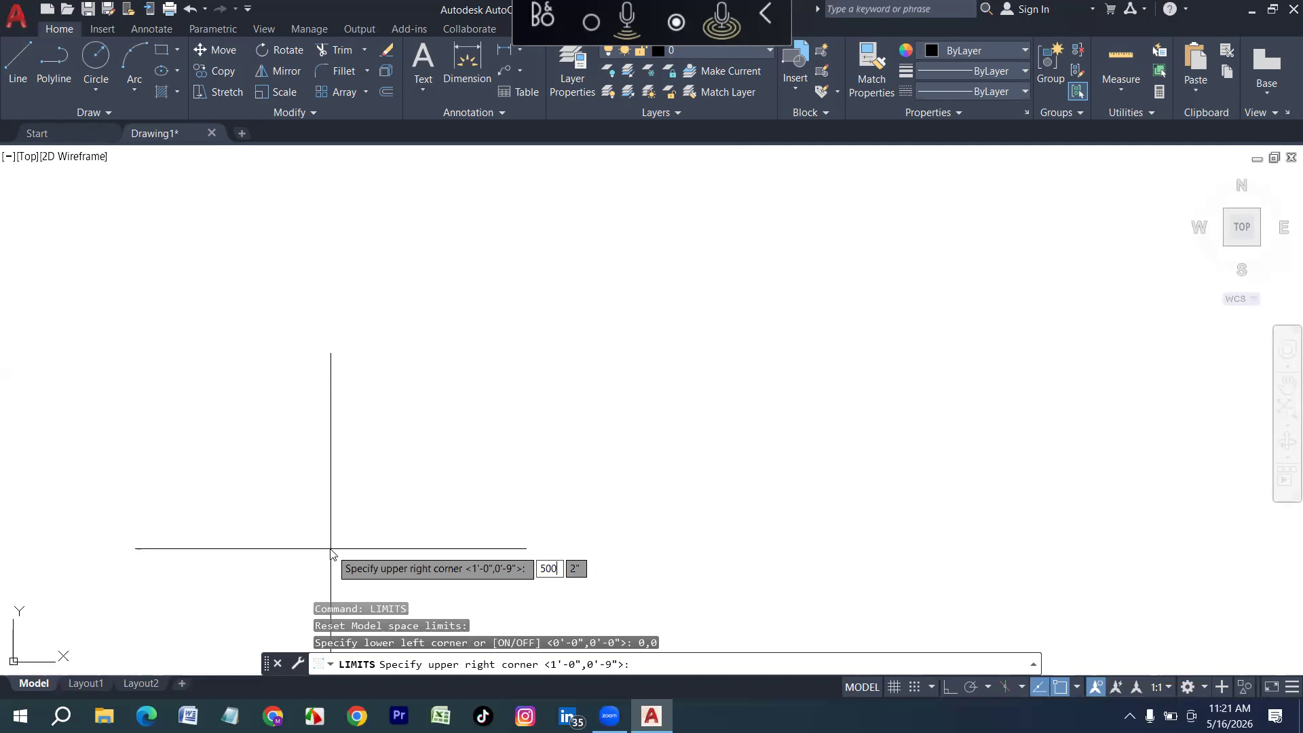
text(0')
key(Tab)
text(500')
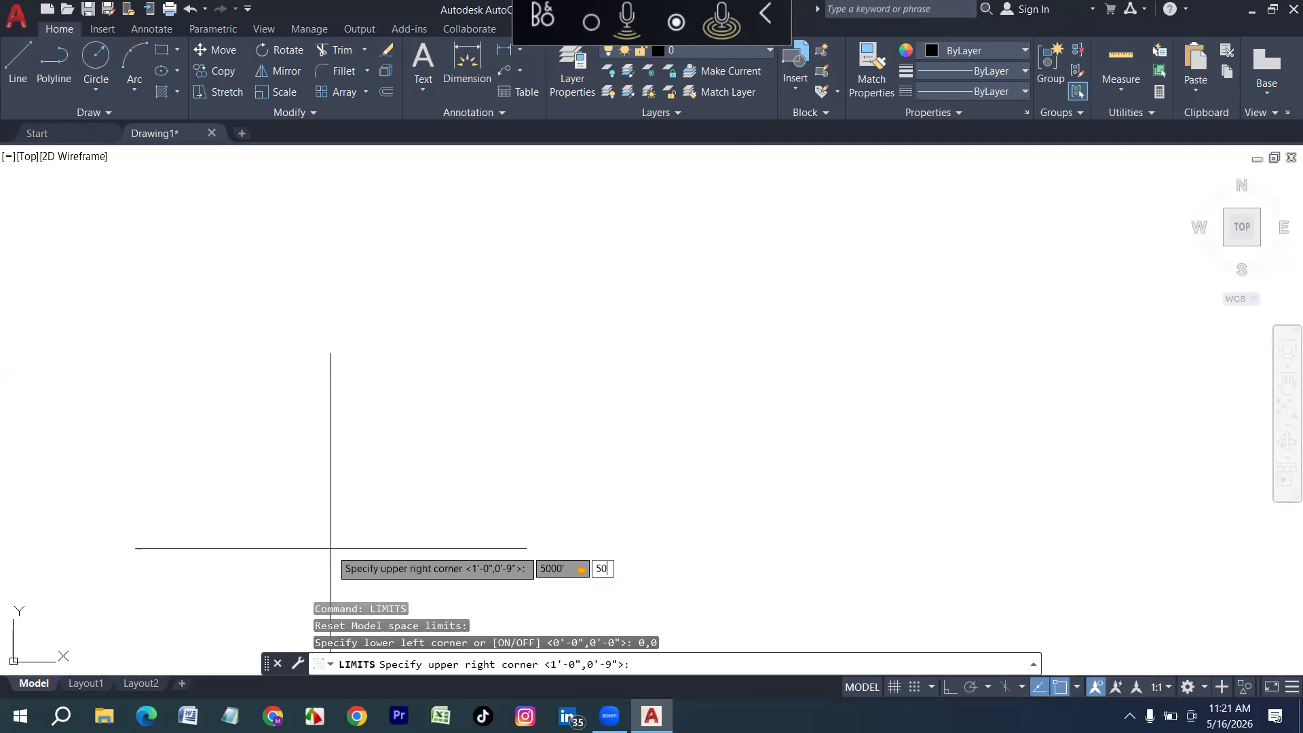
key(Return)
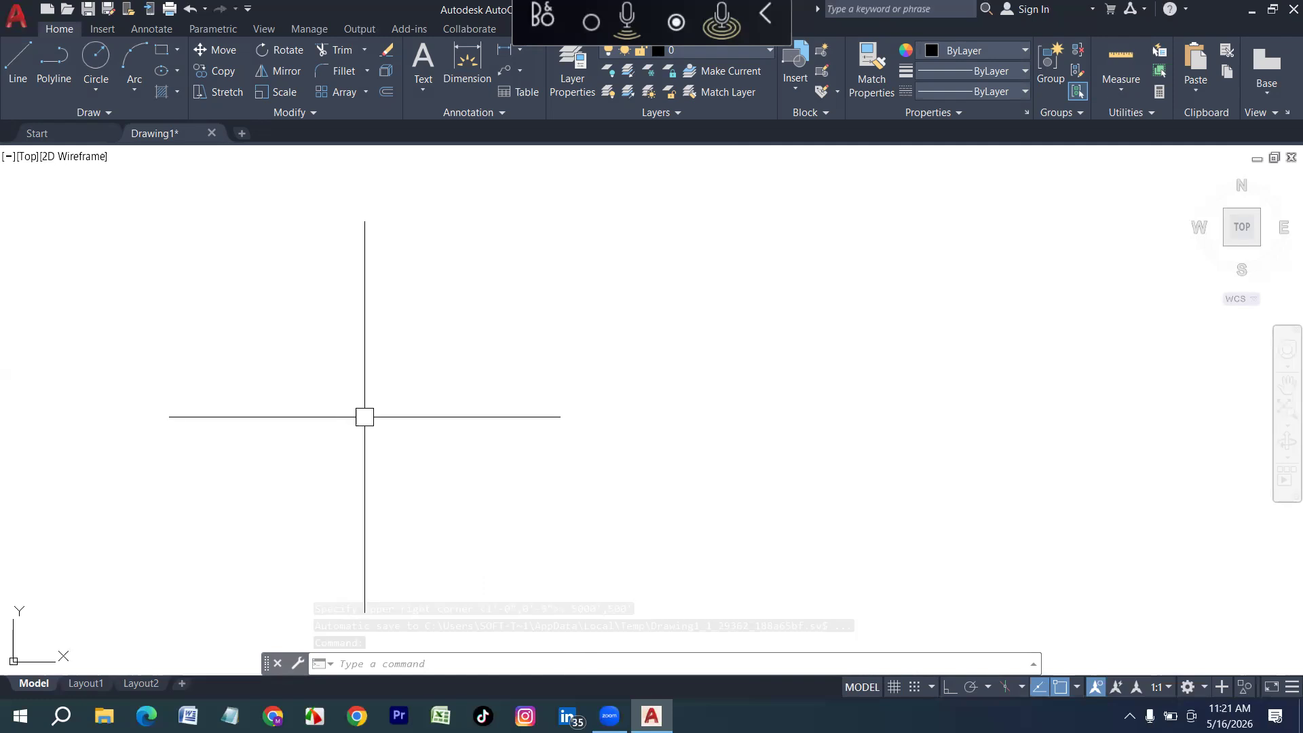
scroll(353, 430, down, 2)
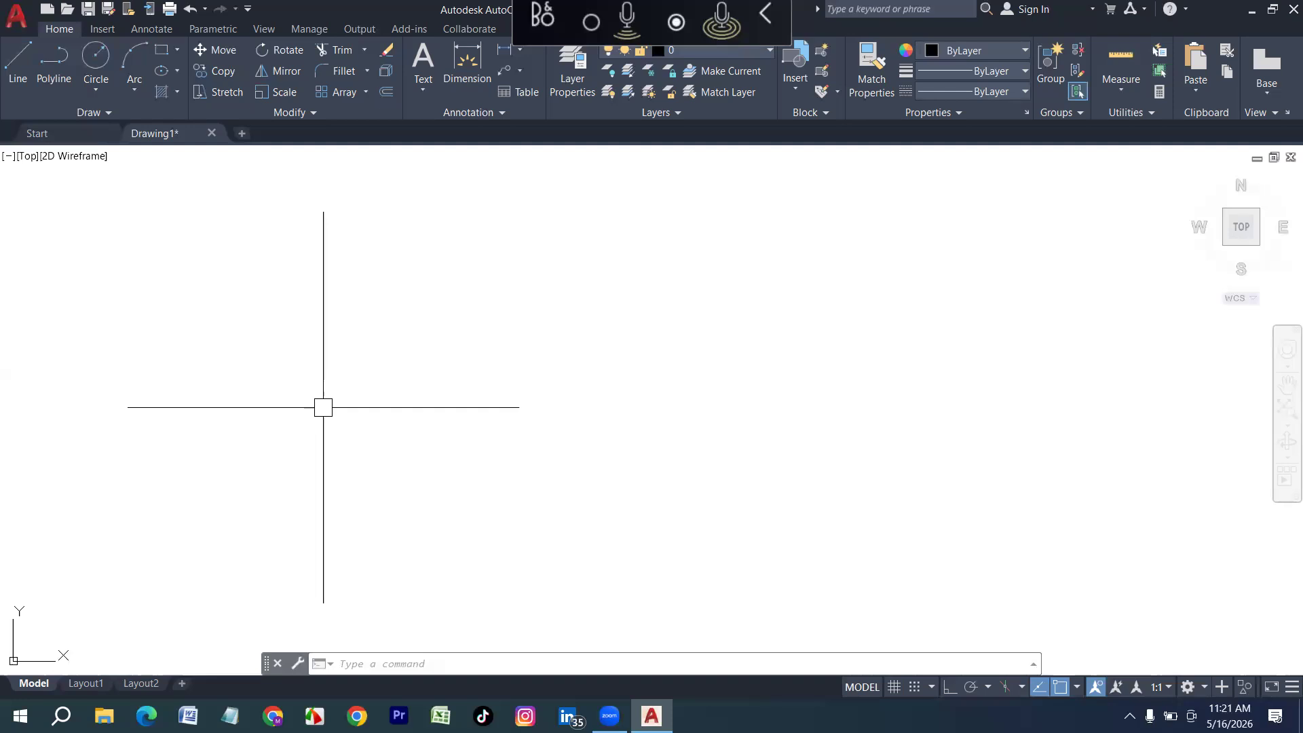
Draw the room rectangle 12' wide by 13' tall from a picked first corner
text(rec)
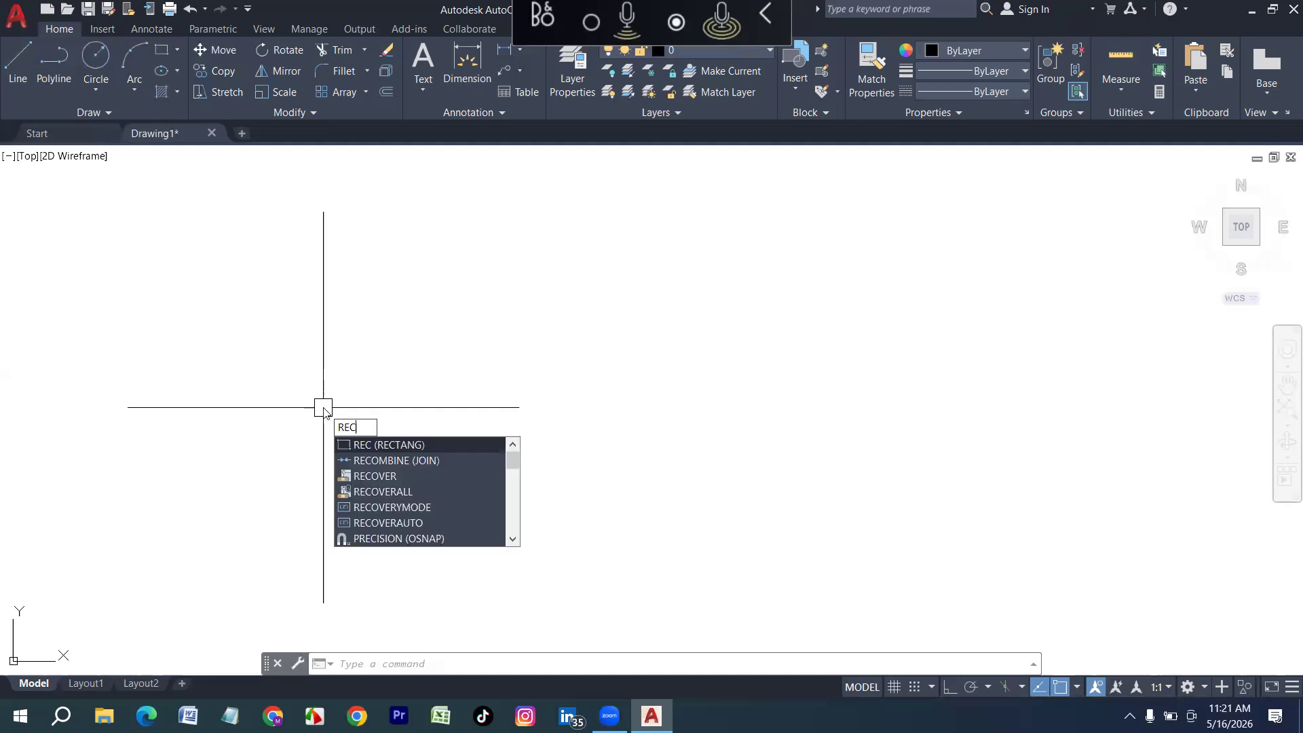
key(Return)
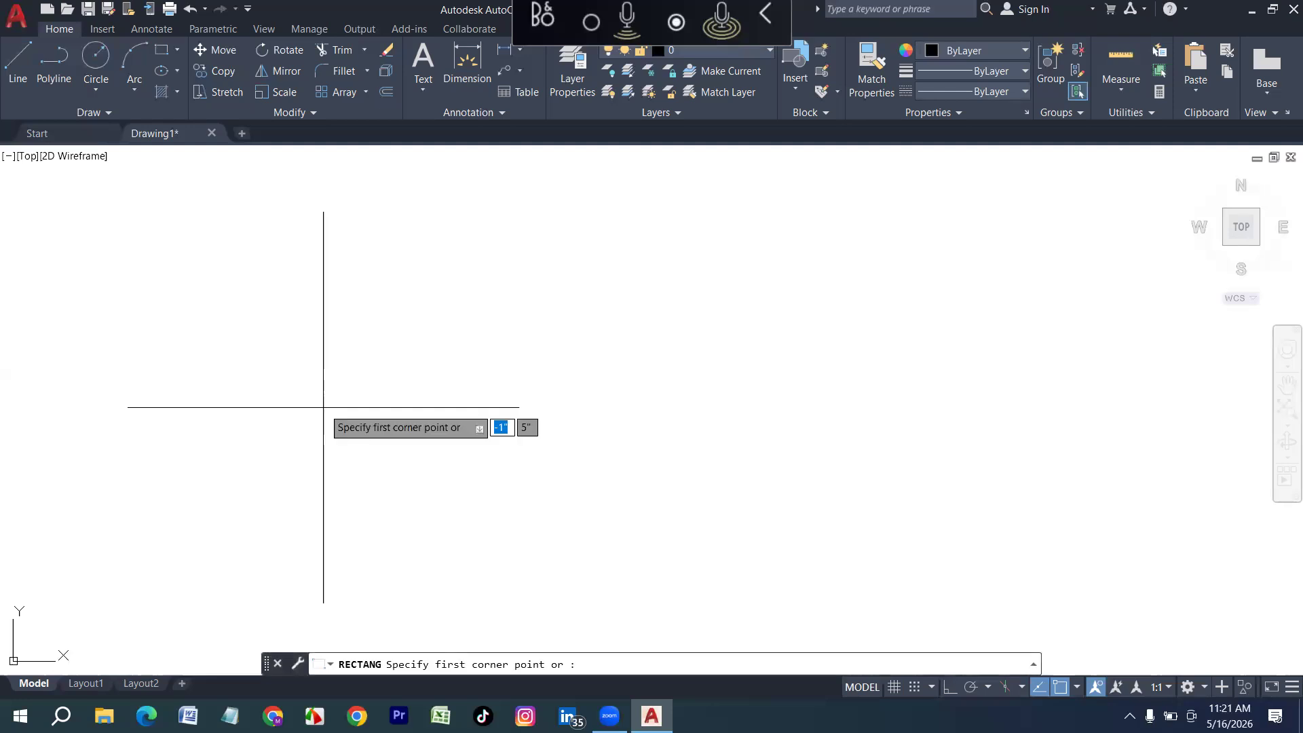
click(259, 293)
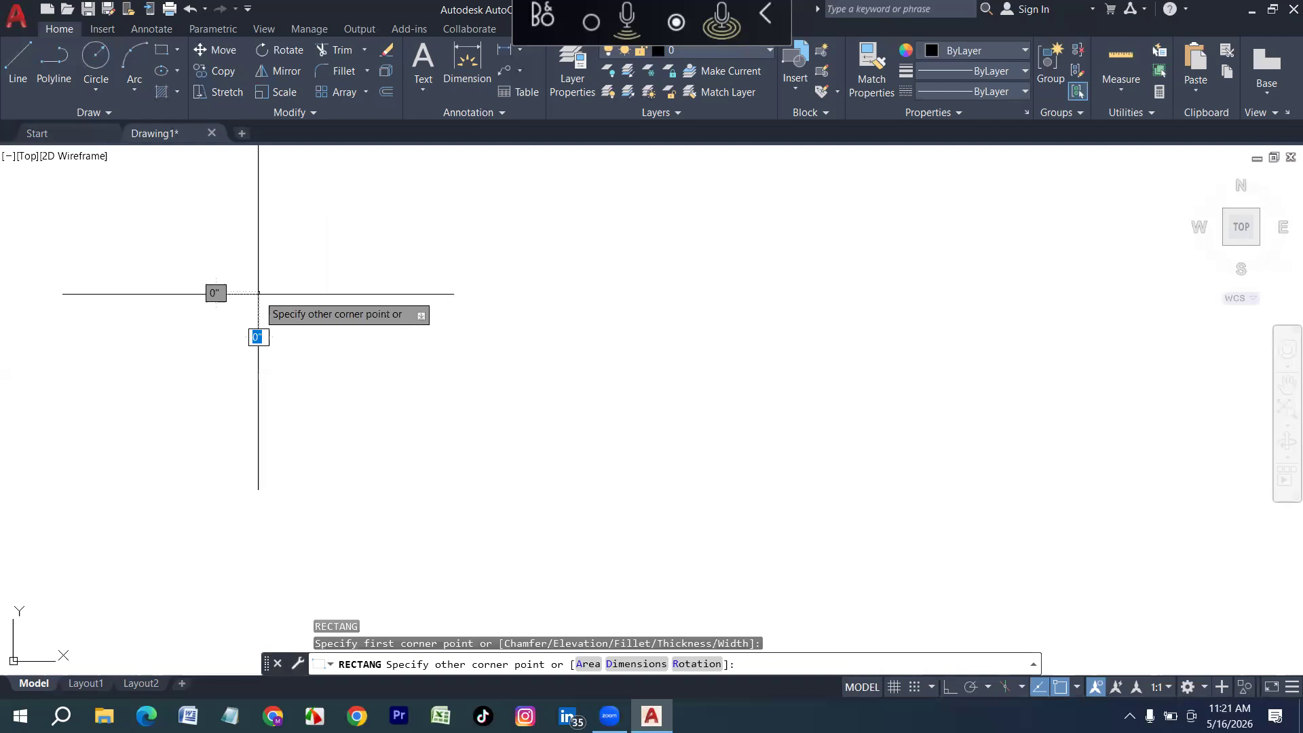
text(12')
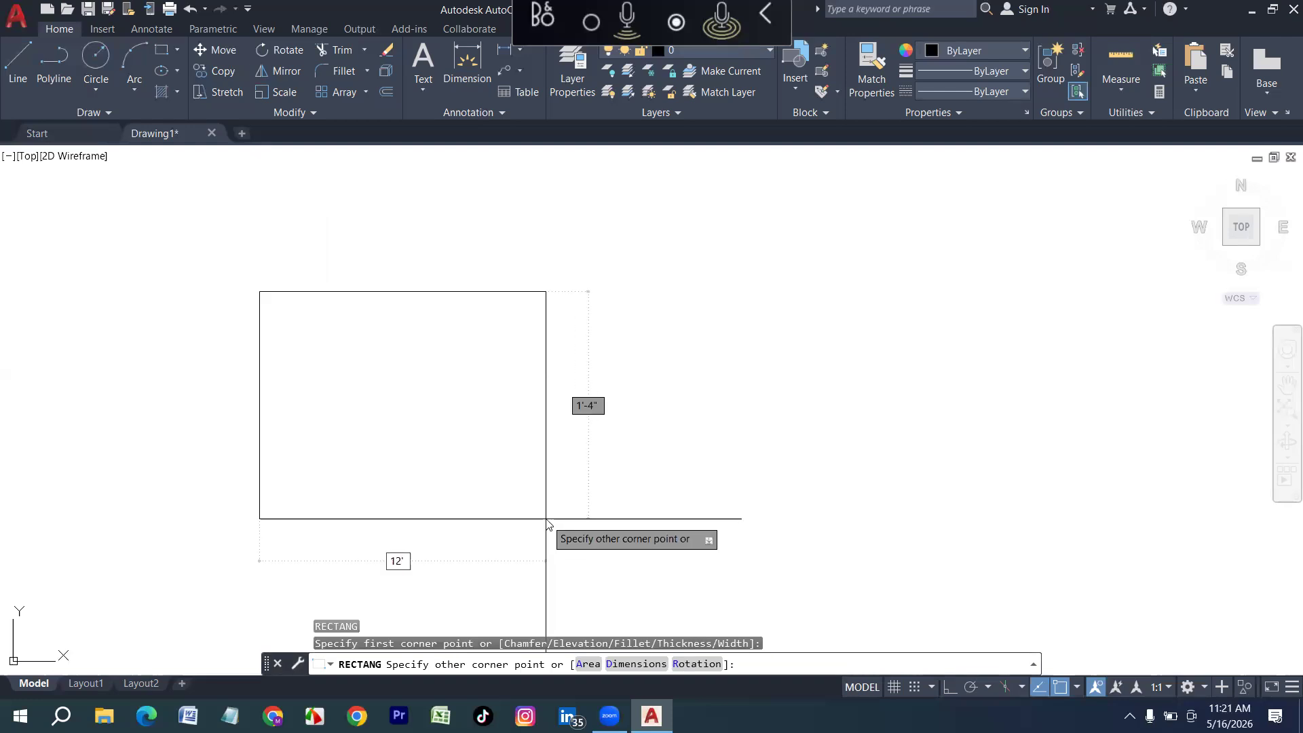
key(Tab)
text(13)
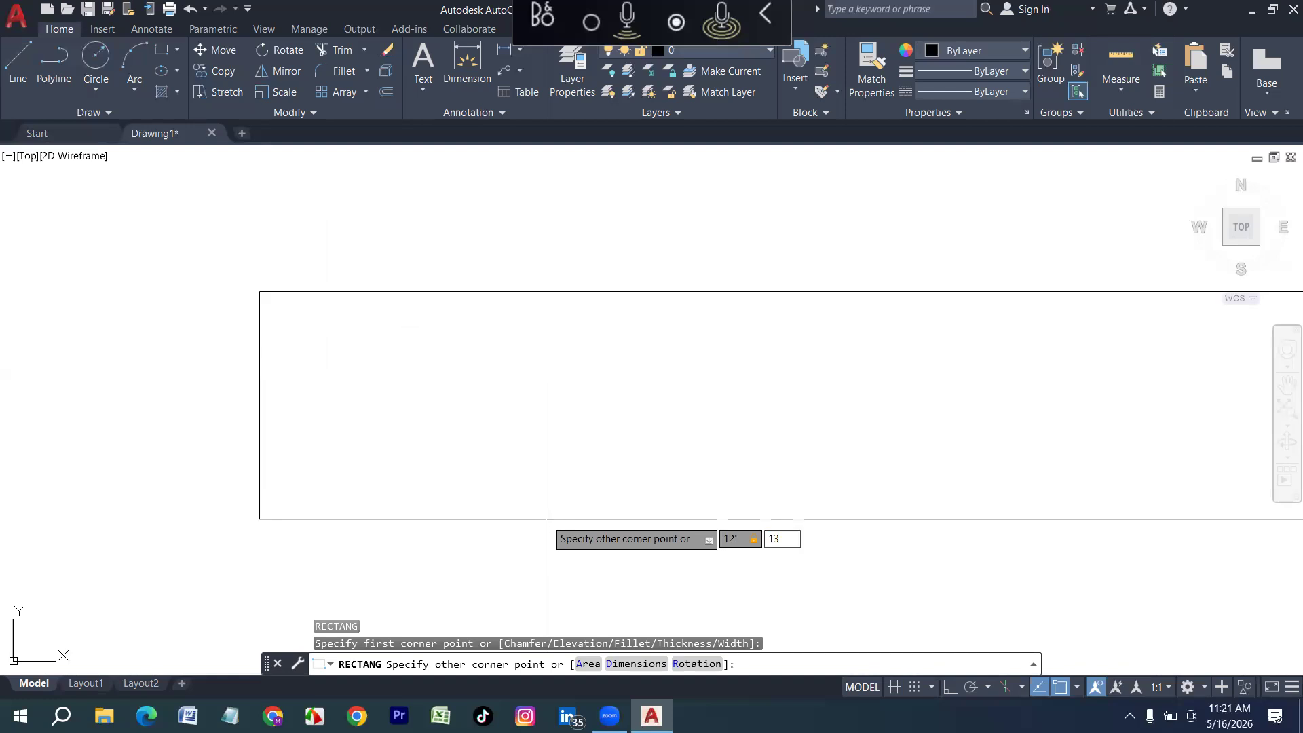
text(')
key(Return)
scroll(343, 520, down, 2)
scroll(336, 509, down, 4)
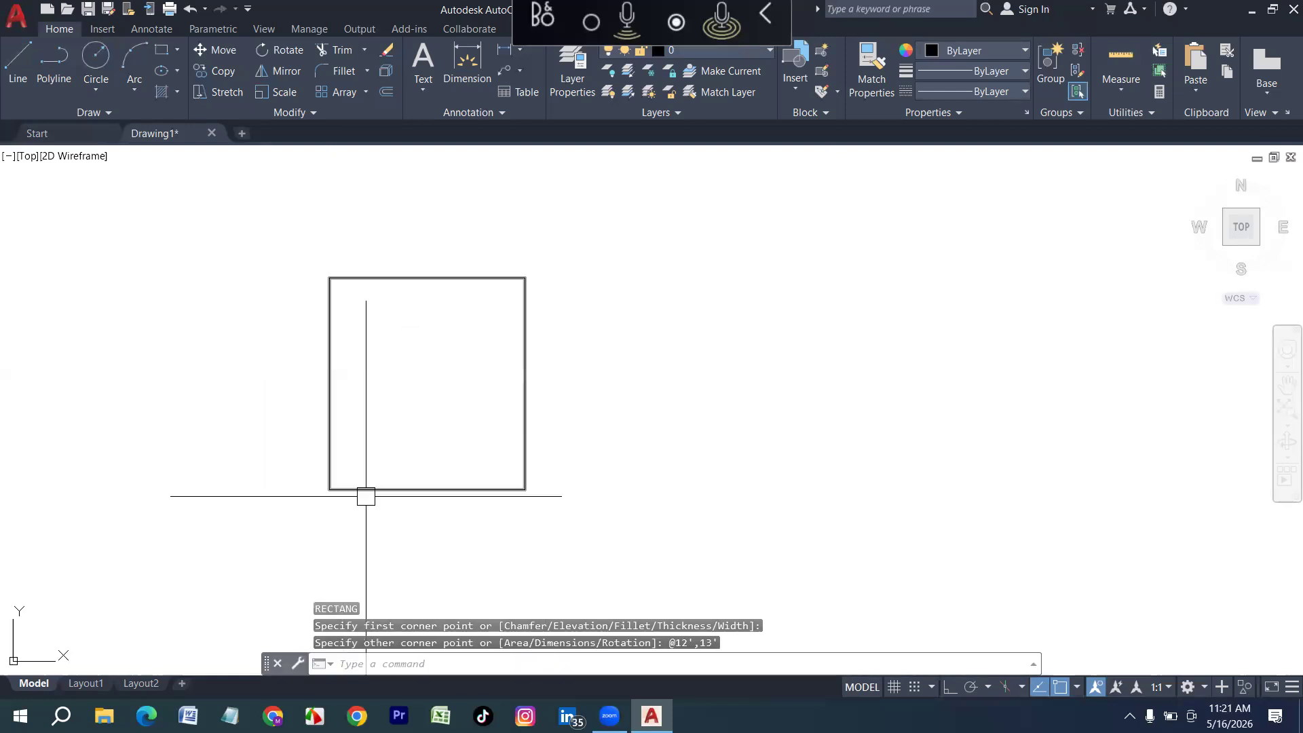
scroll(381, 432, up, 2)
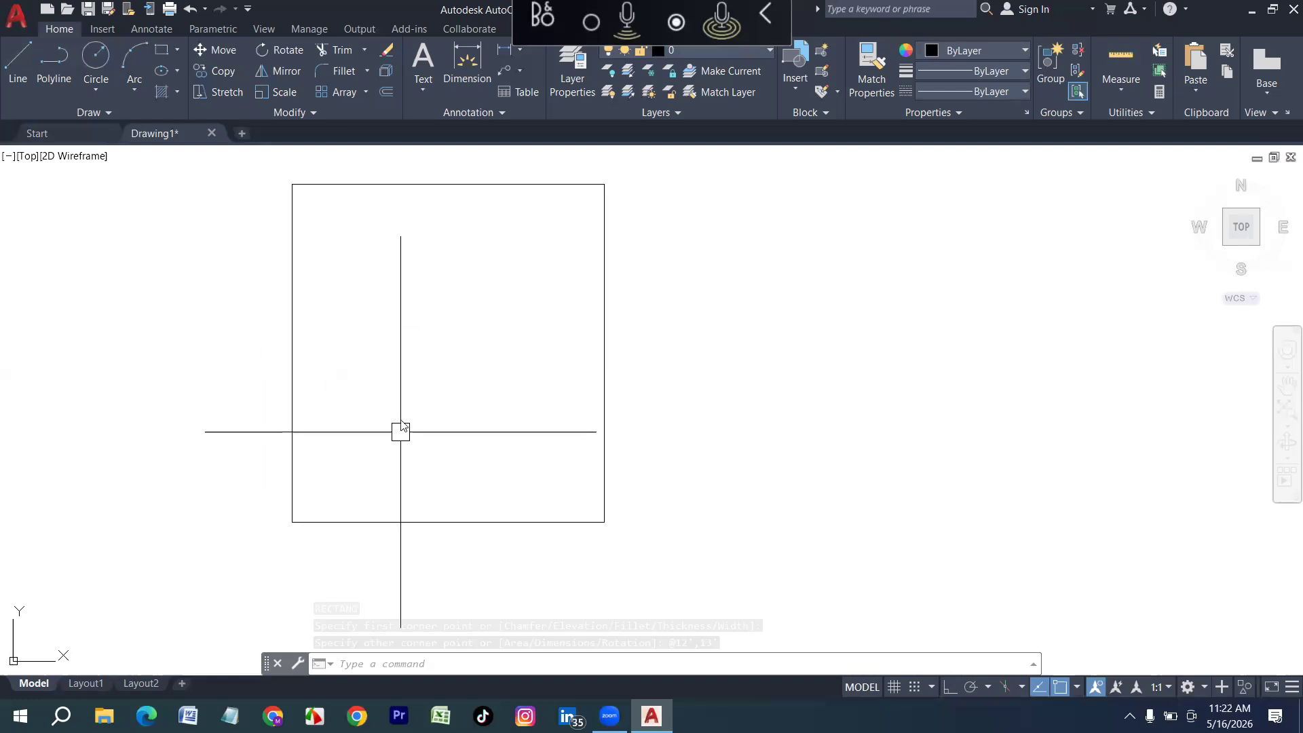
Measure distances across the room, then start and abandon a dimension
text(ME)
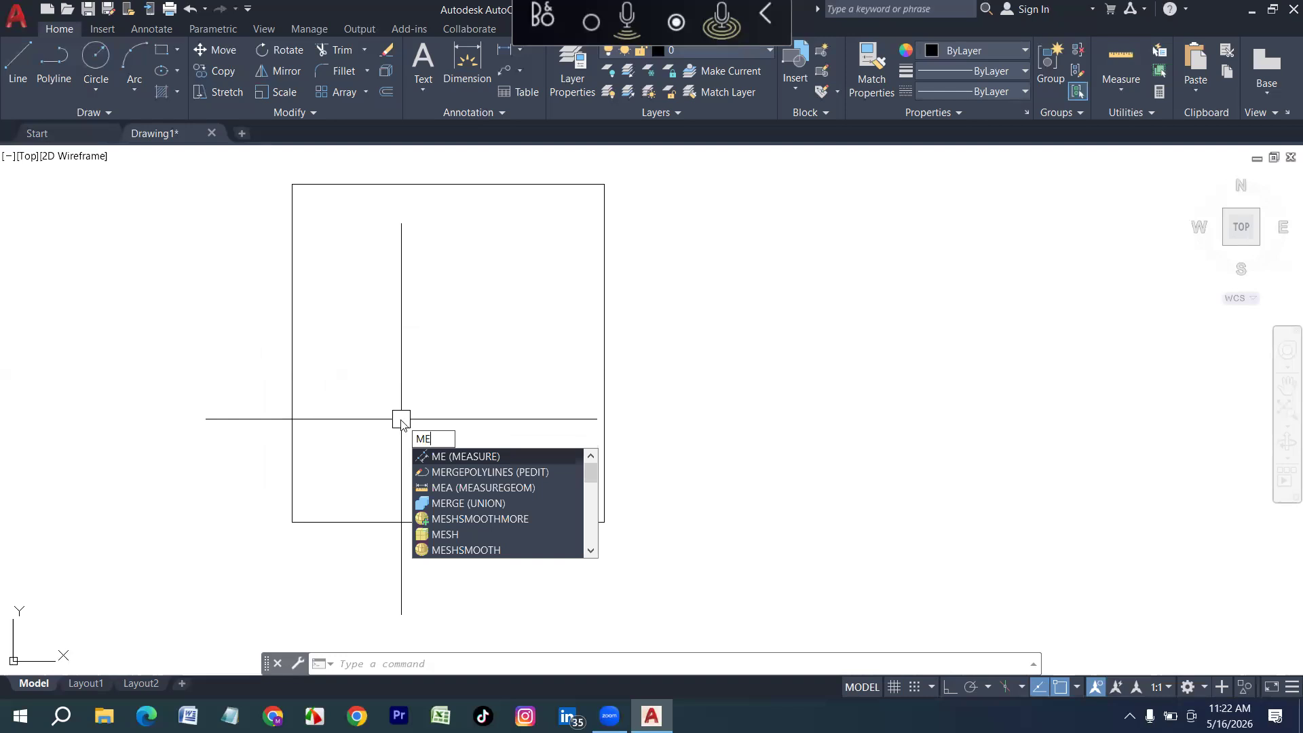
text(A)
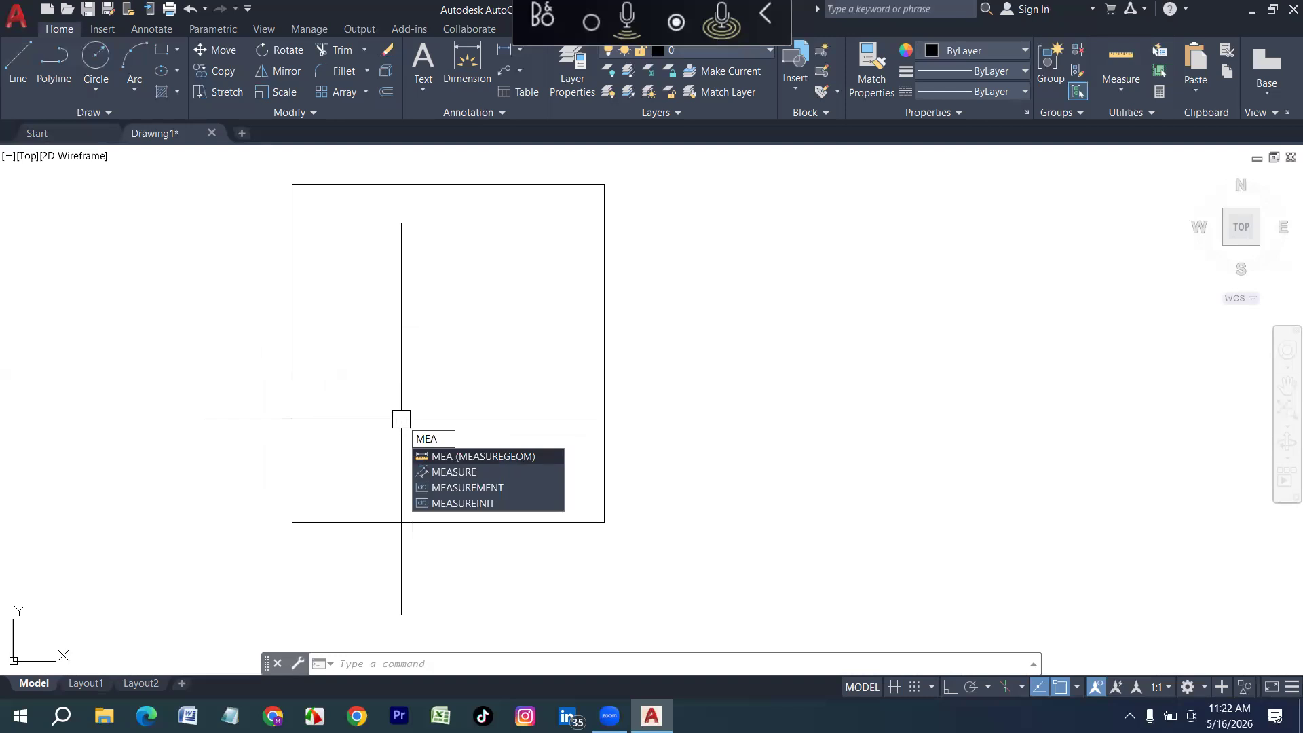
key(Return)
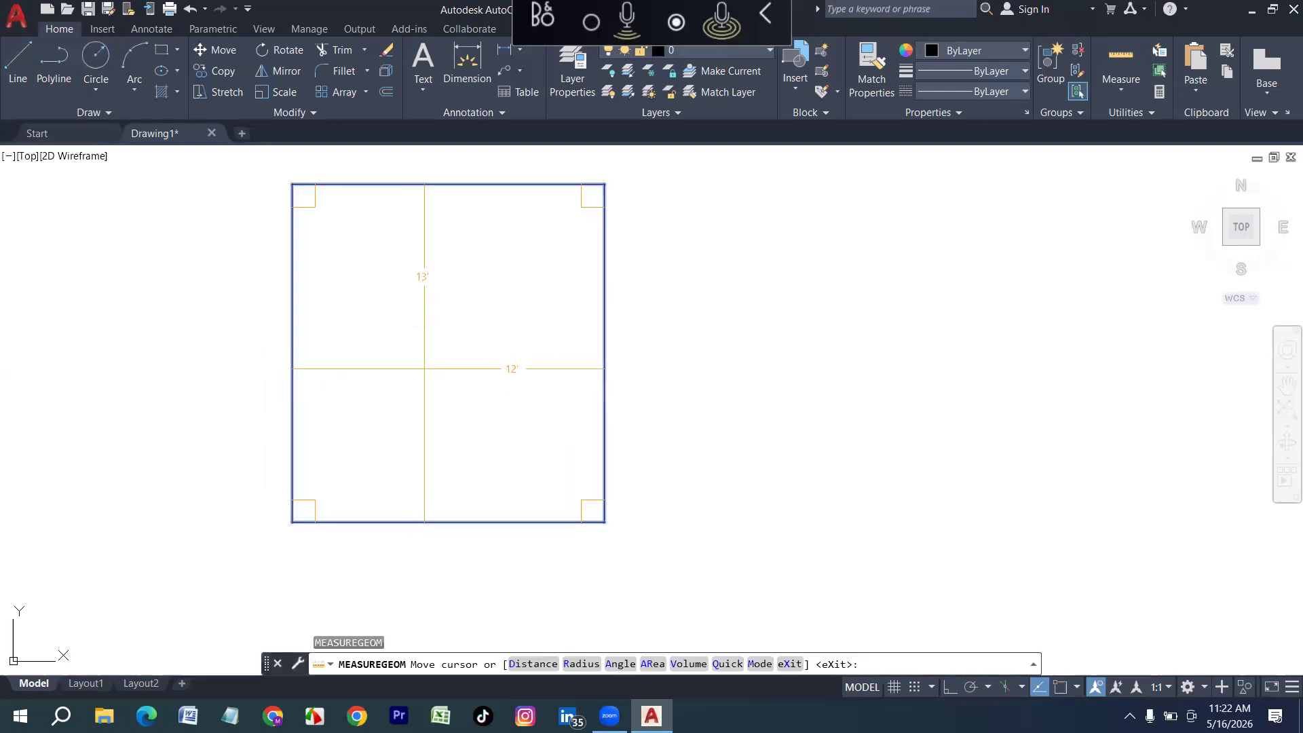
key(Escape)
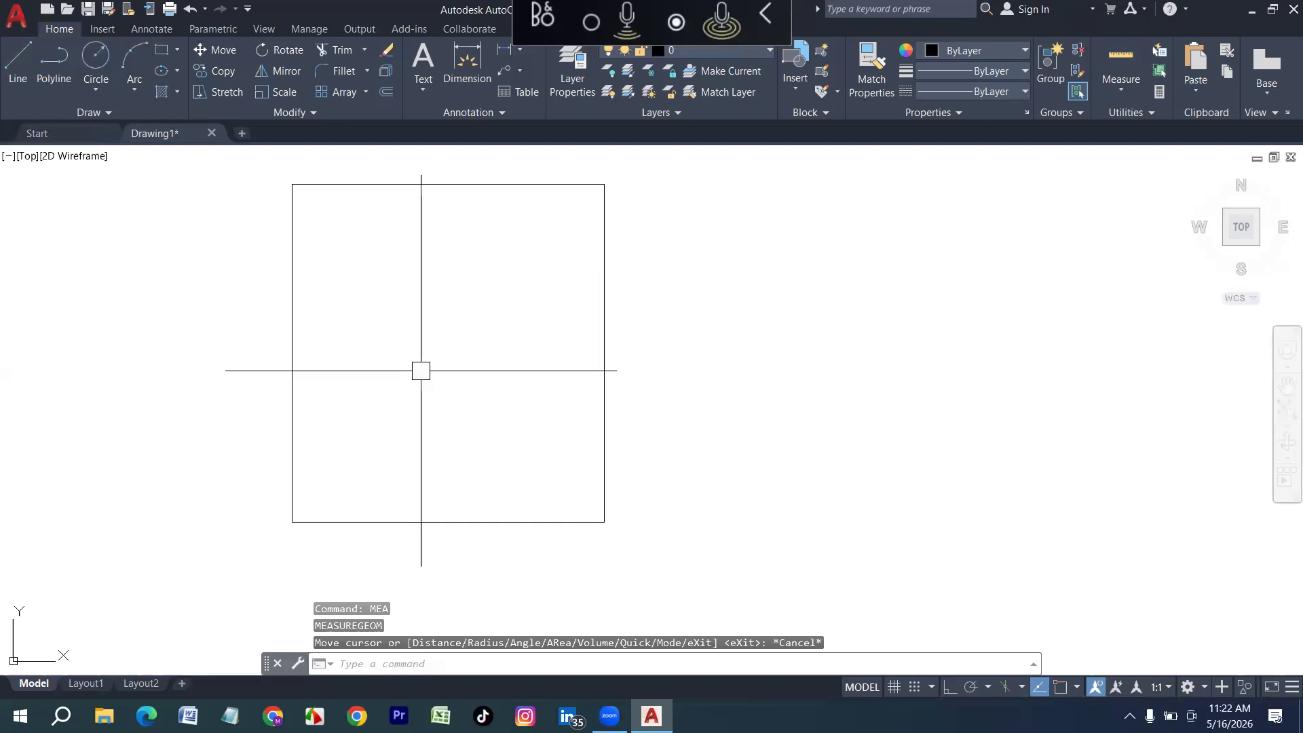
text(DIM)
key(Return)
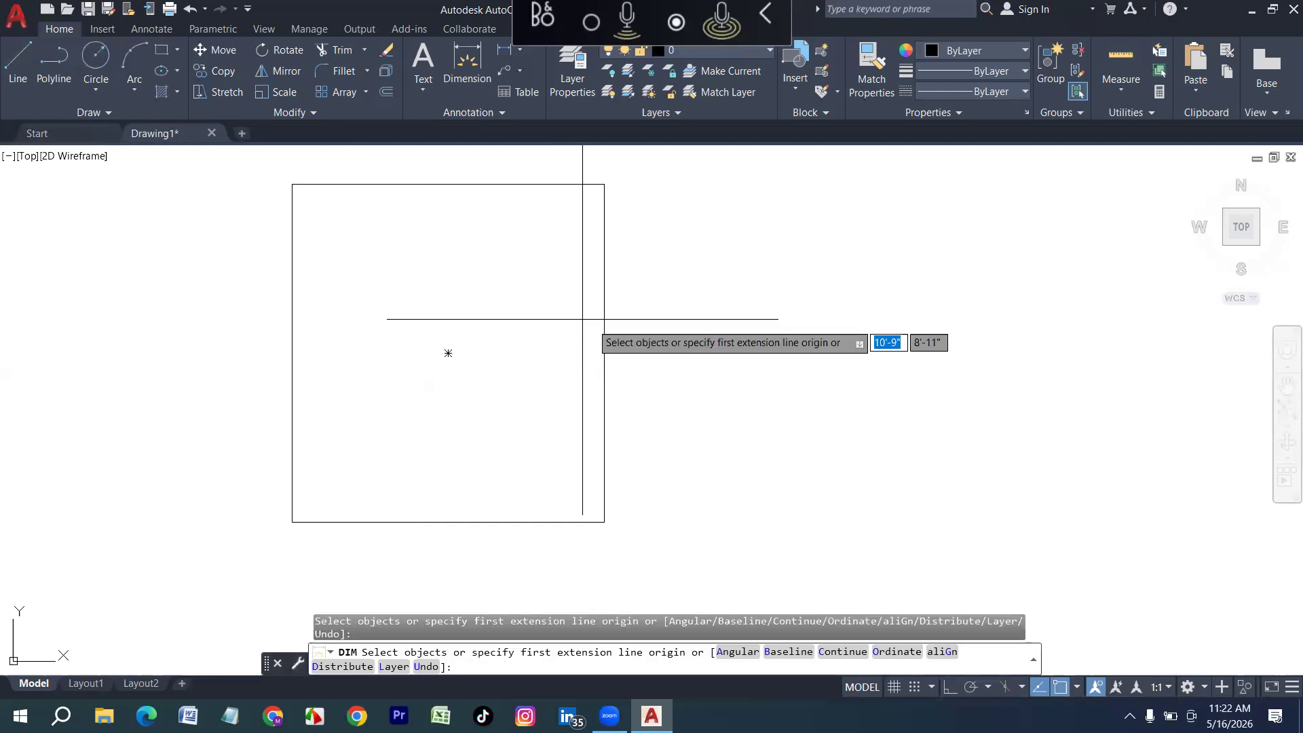
key(Escape)
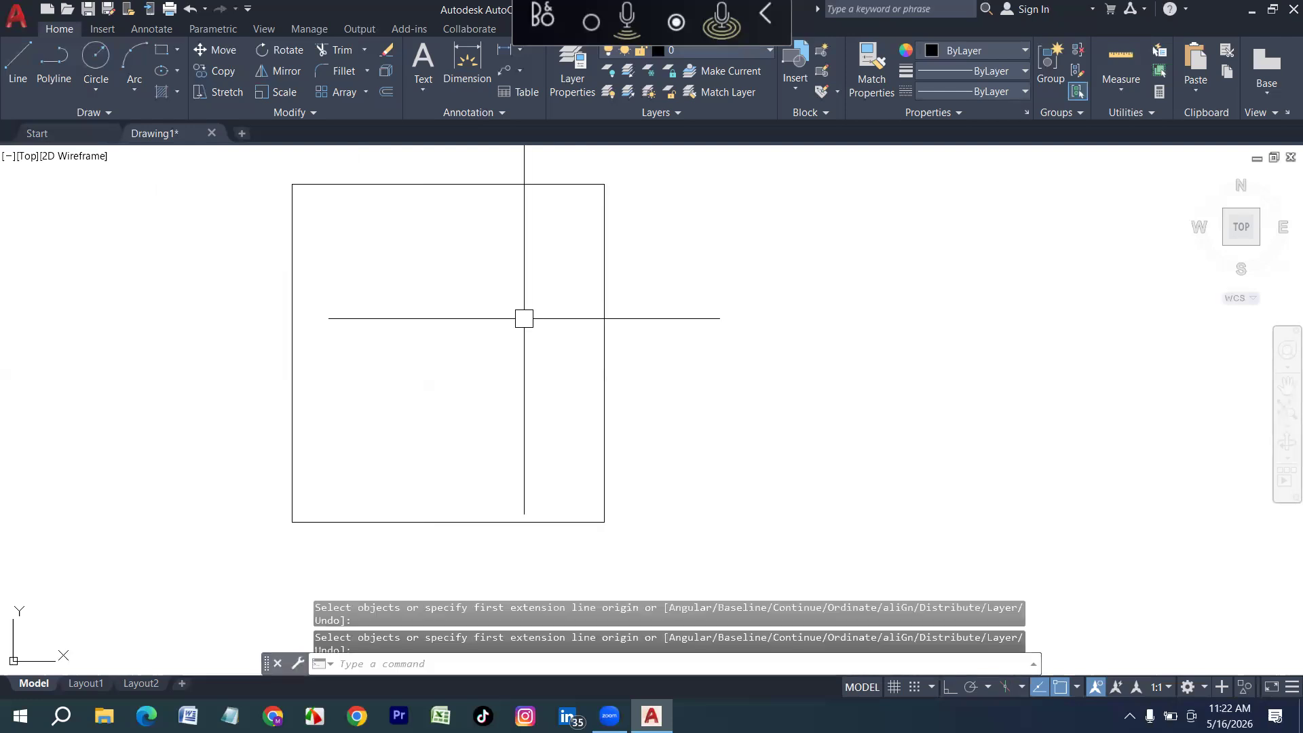
key(Escape)
Offset the room rectangle 5 units outward to form the outer wall line
text(o)
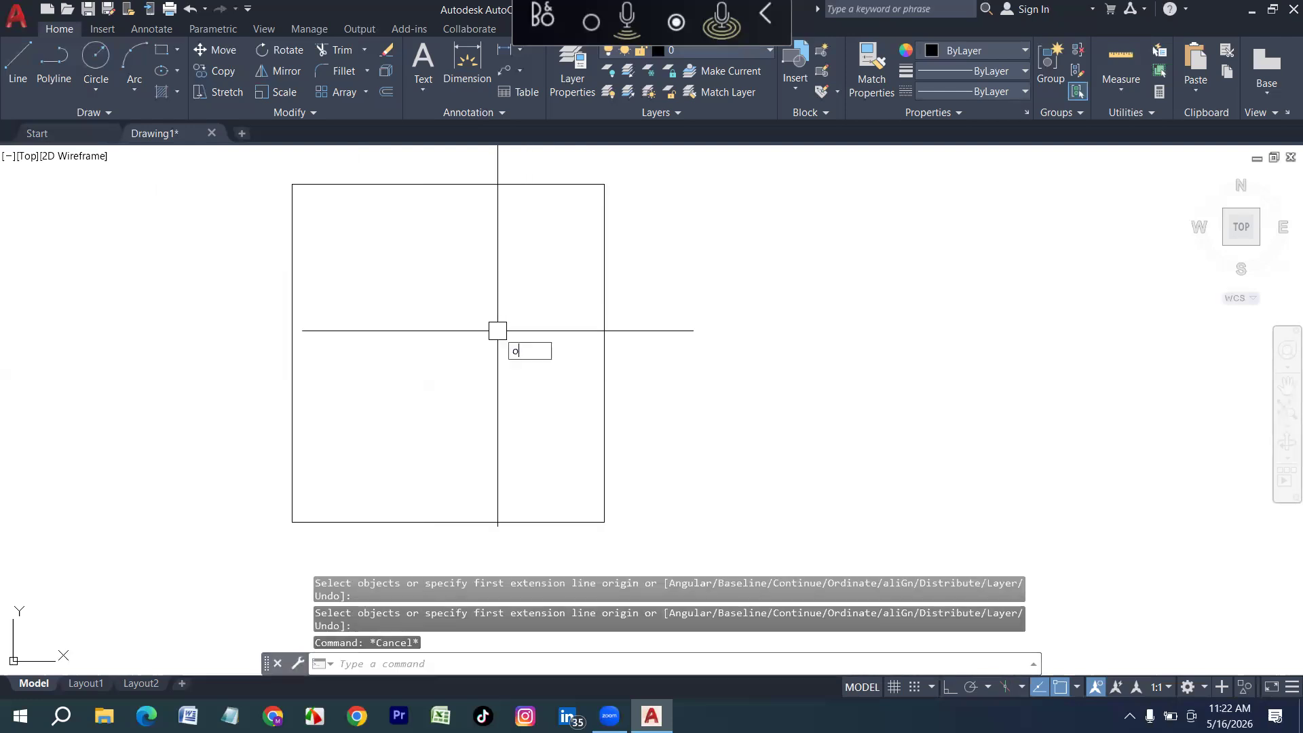
key(Return)
text(5)
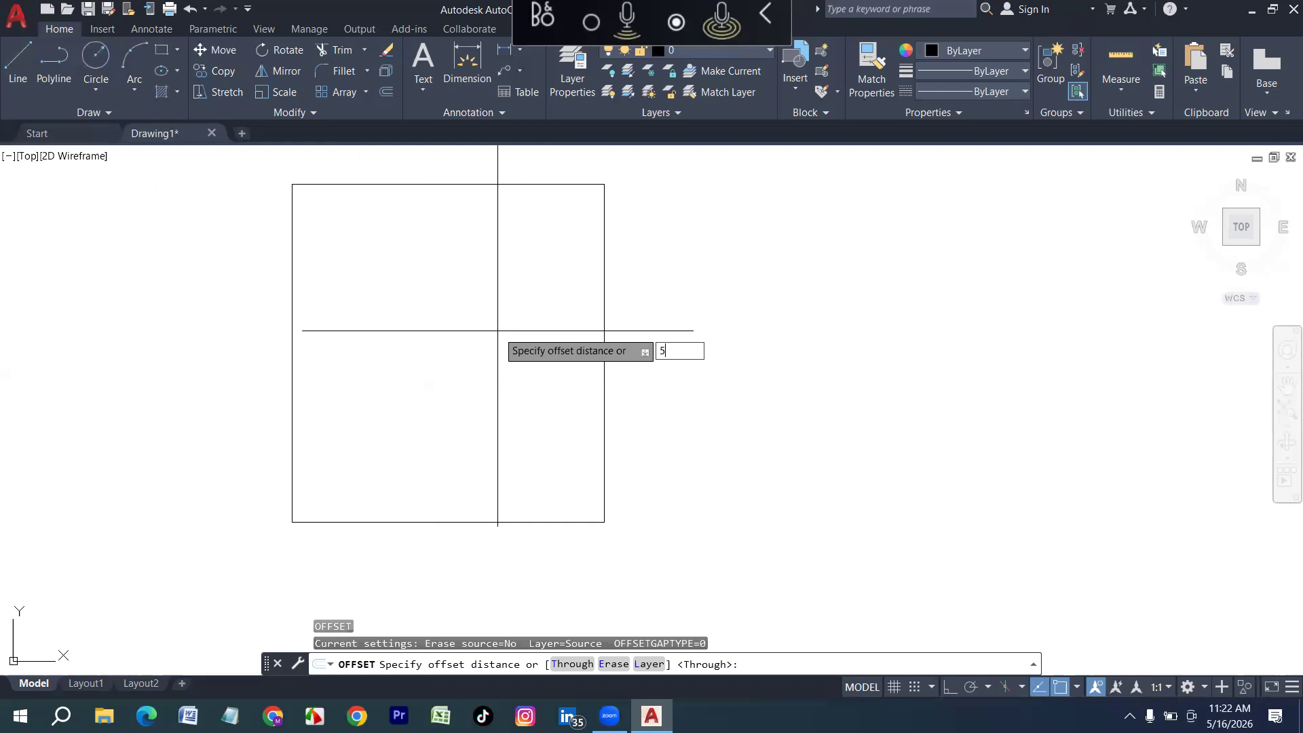
key(Return)
click(604, 343)
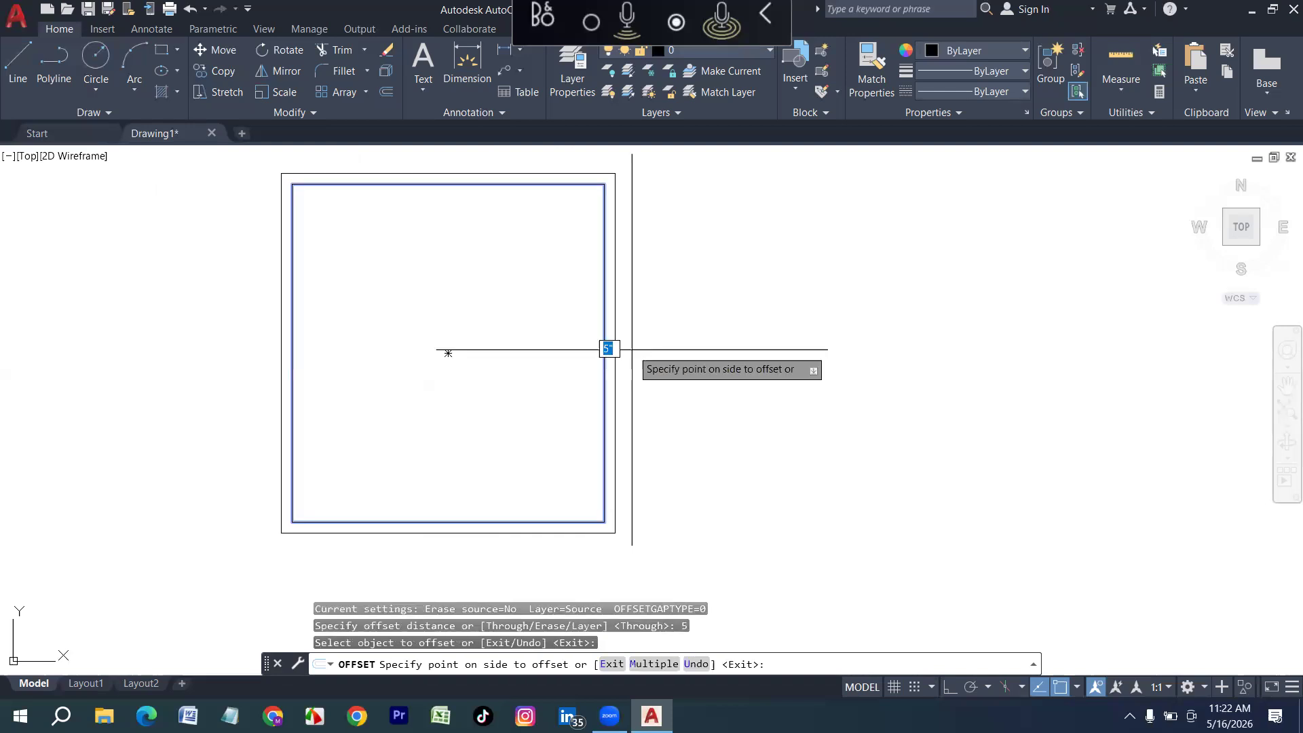
click(631, 350)
key(Escape)
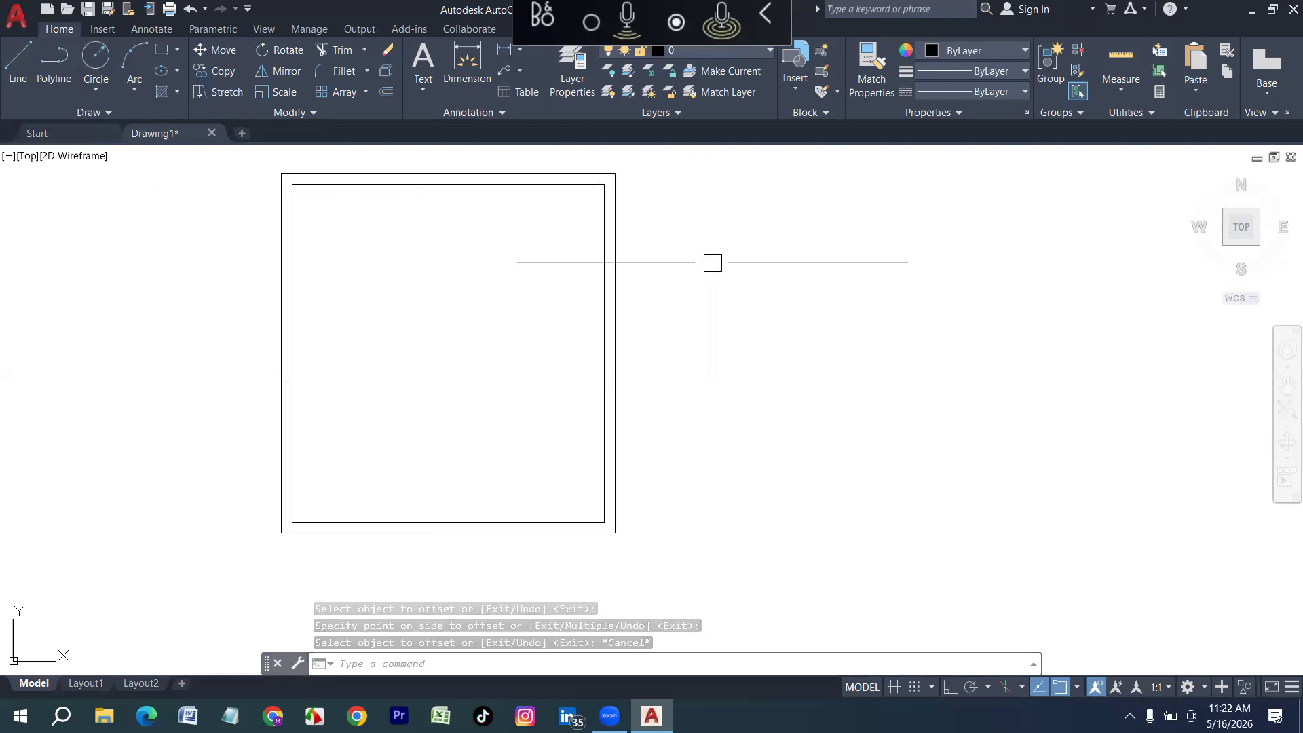
Draw a 12 by 12 square to the right of the room
text(rec)
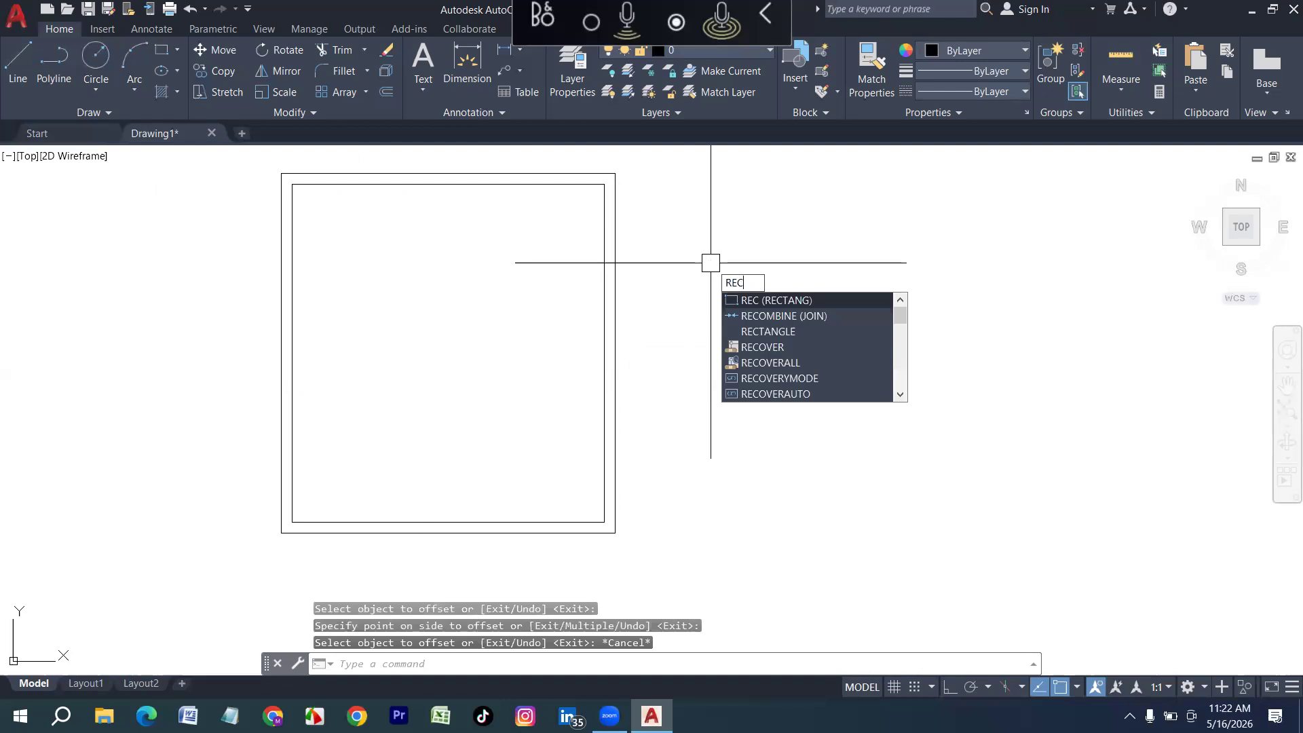
key(Return)
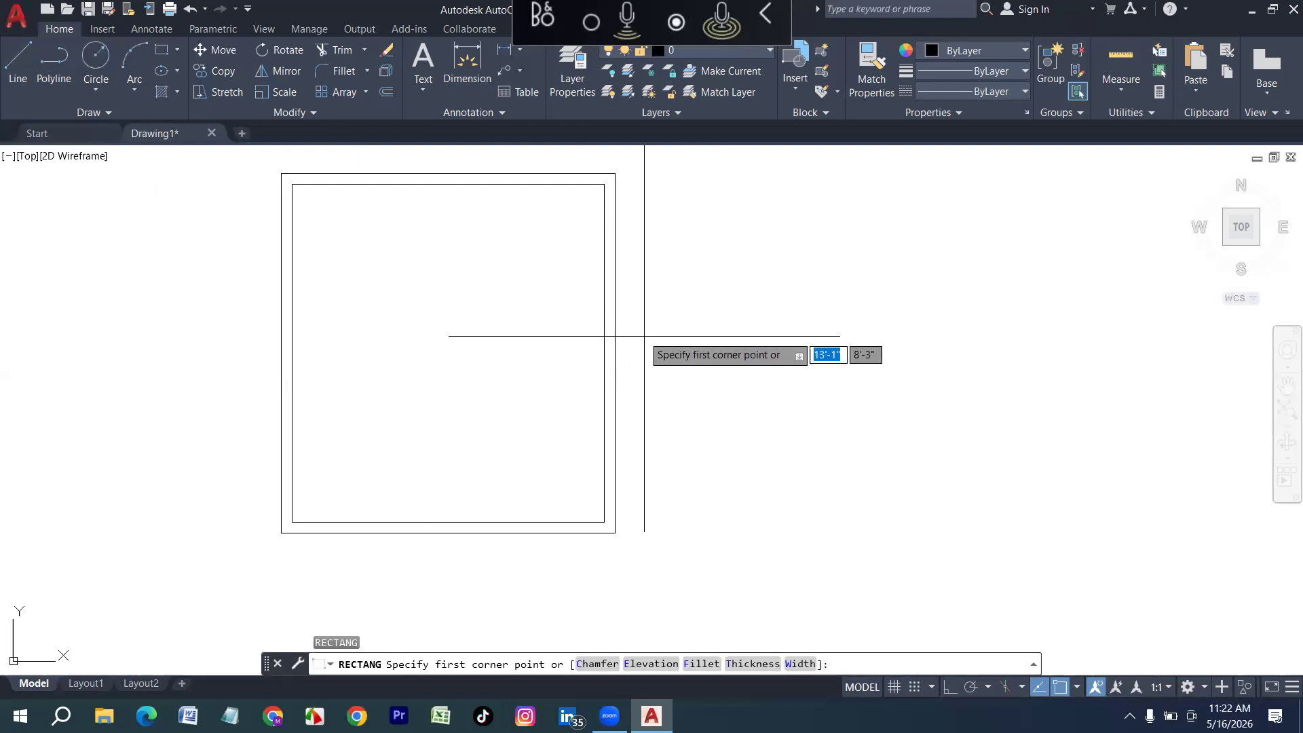
click(645, 304)
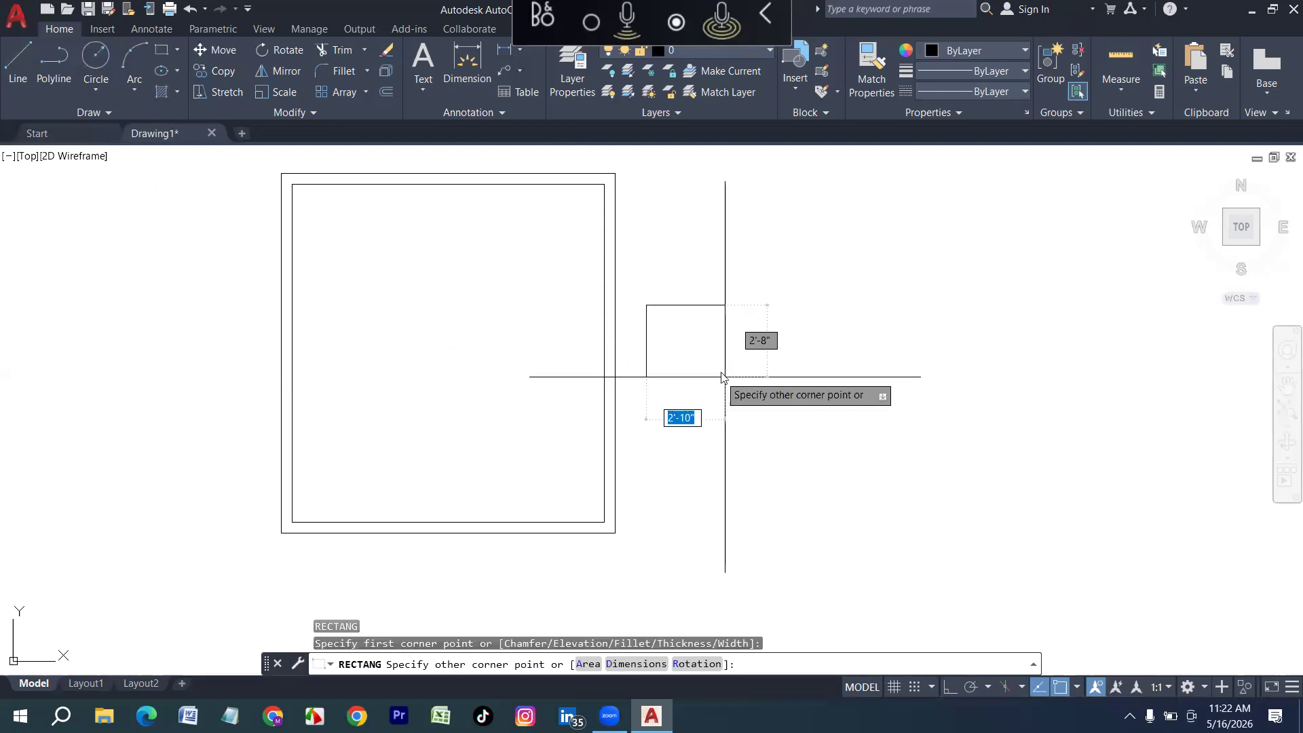
text(12)
key(Tab)
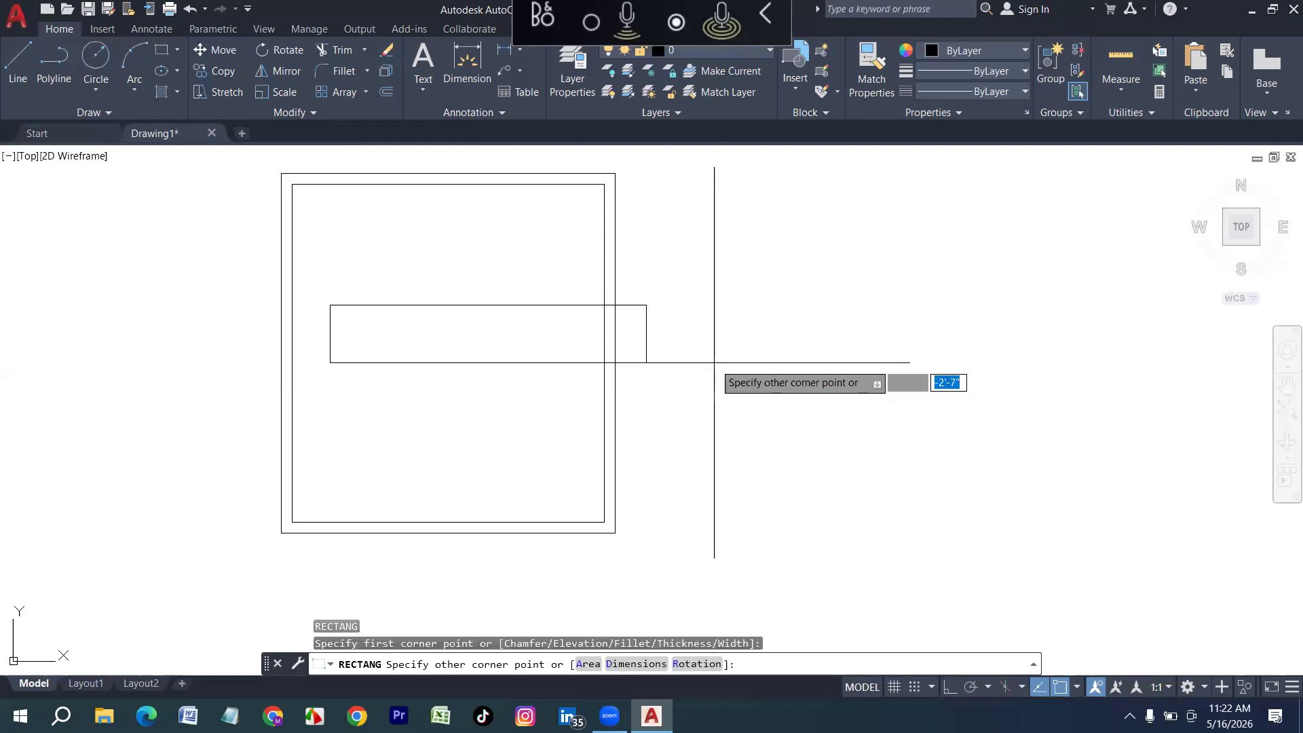
text(12)
key(Return)
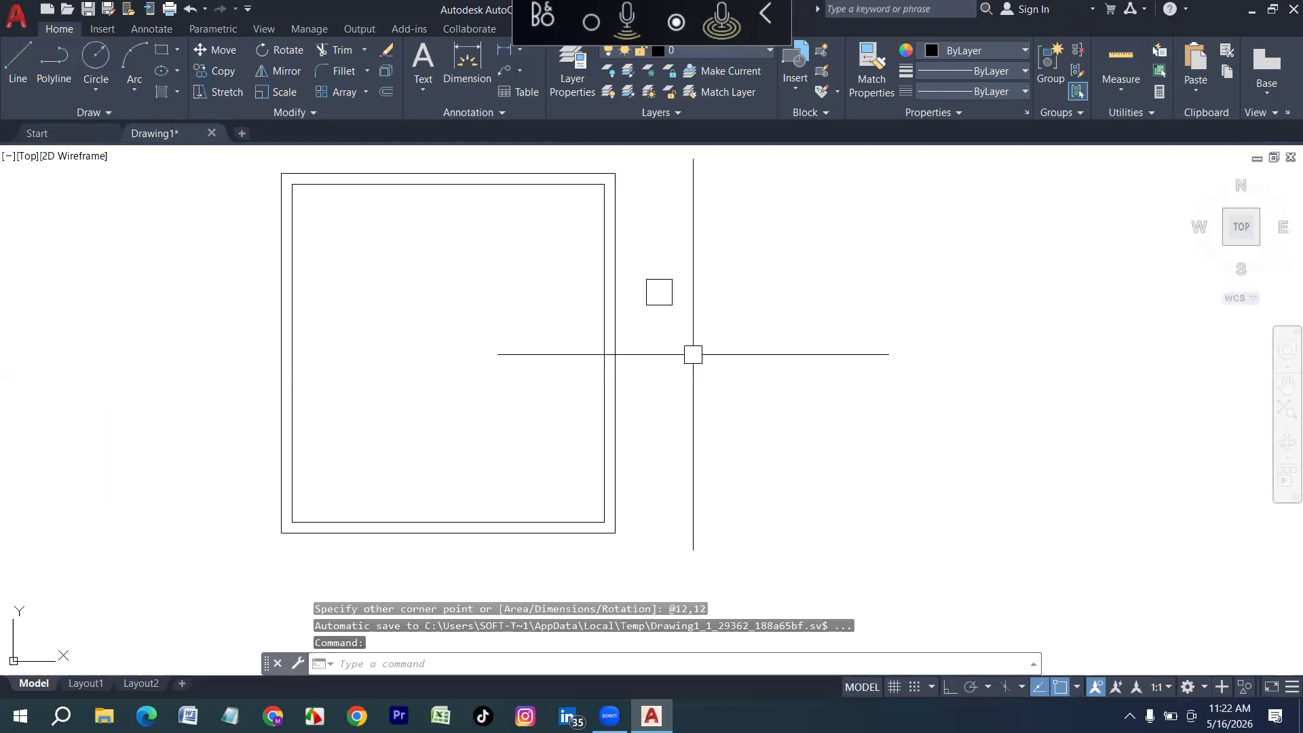
Change the small square's colour to Red
click(634, 315)
click(727, 225)
click(977, 50)
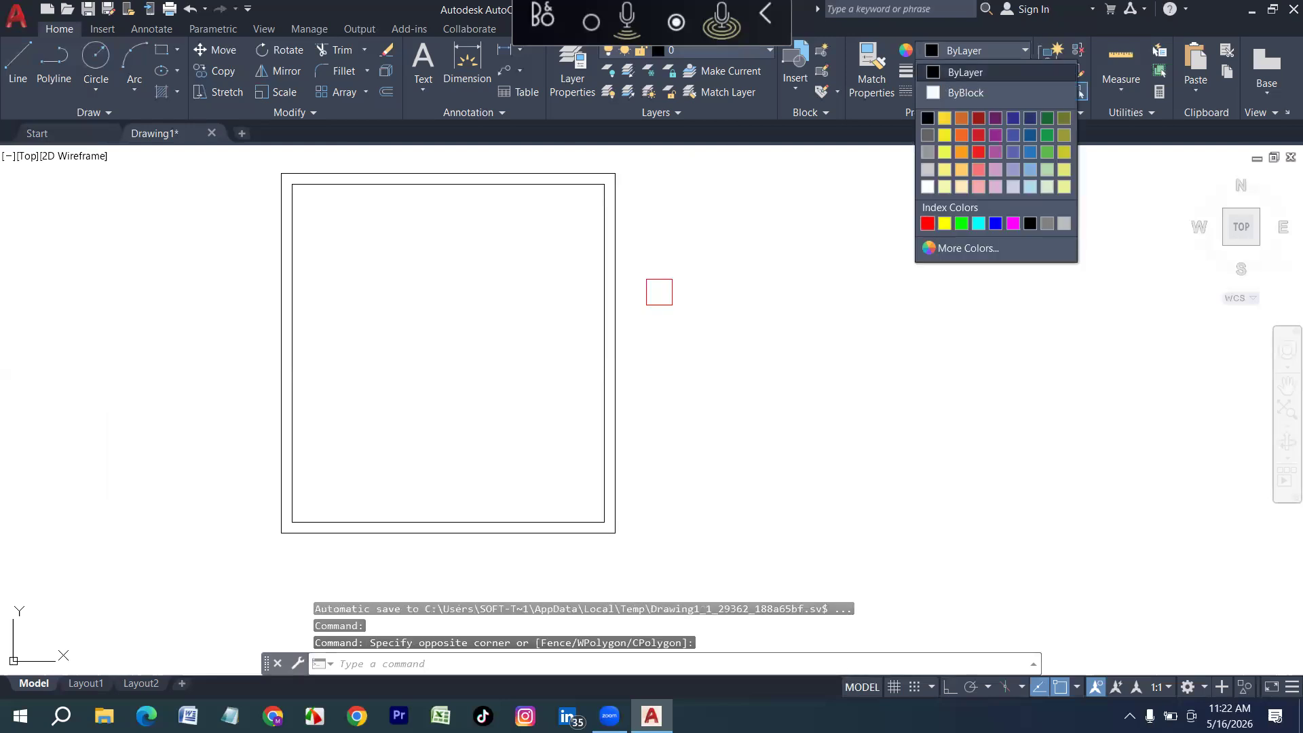
click(927, 223)
Copy the red square column to the room's top-left wall corner
text(CP)
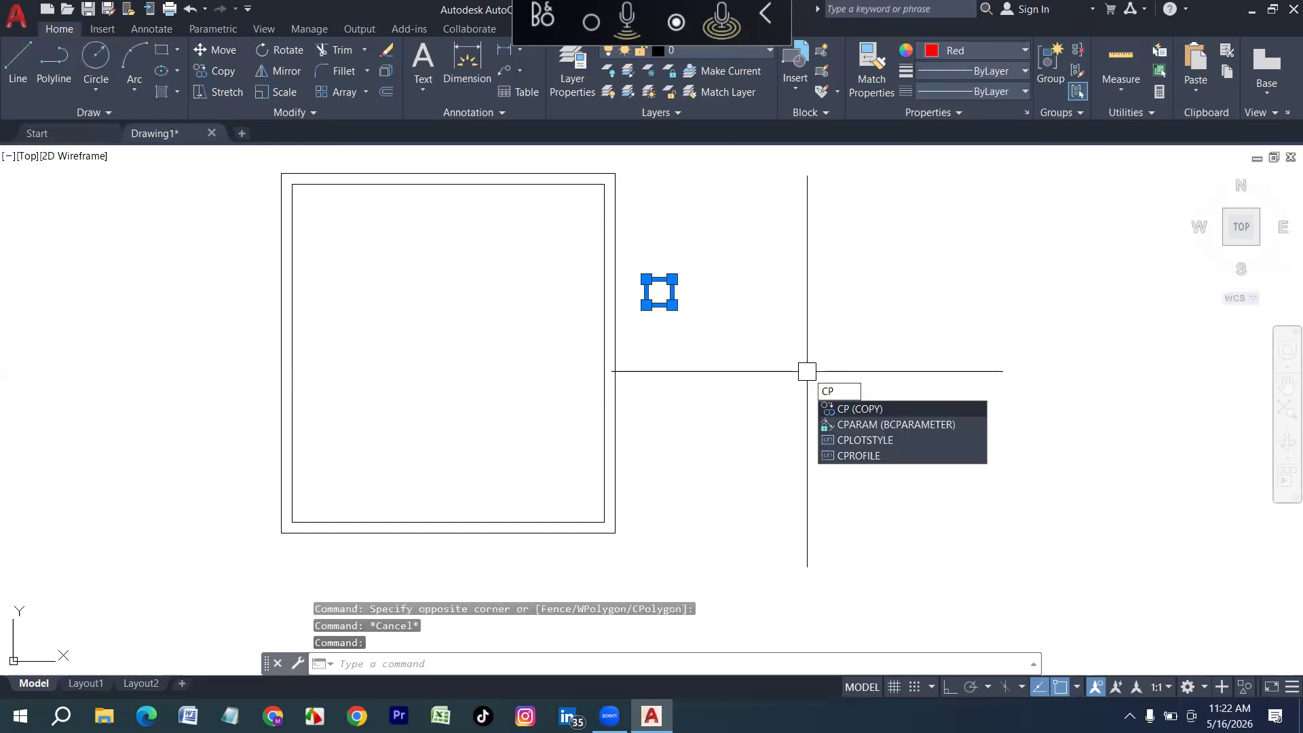
key(Return)
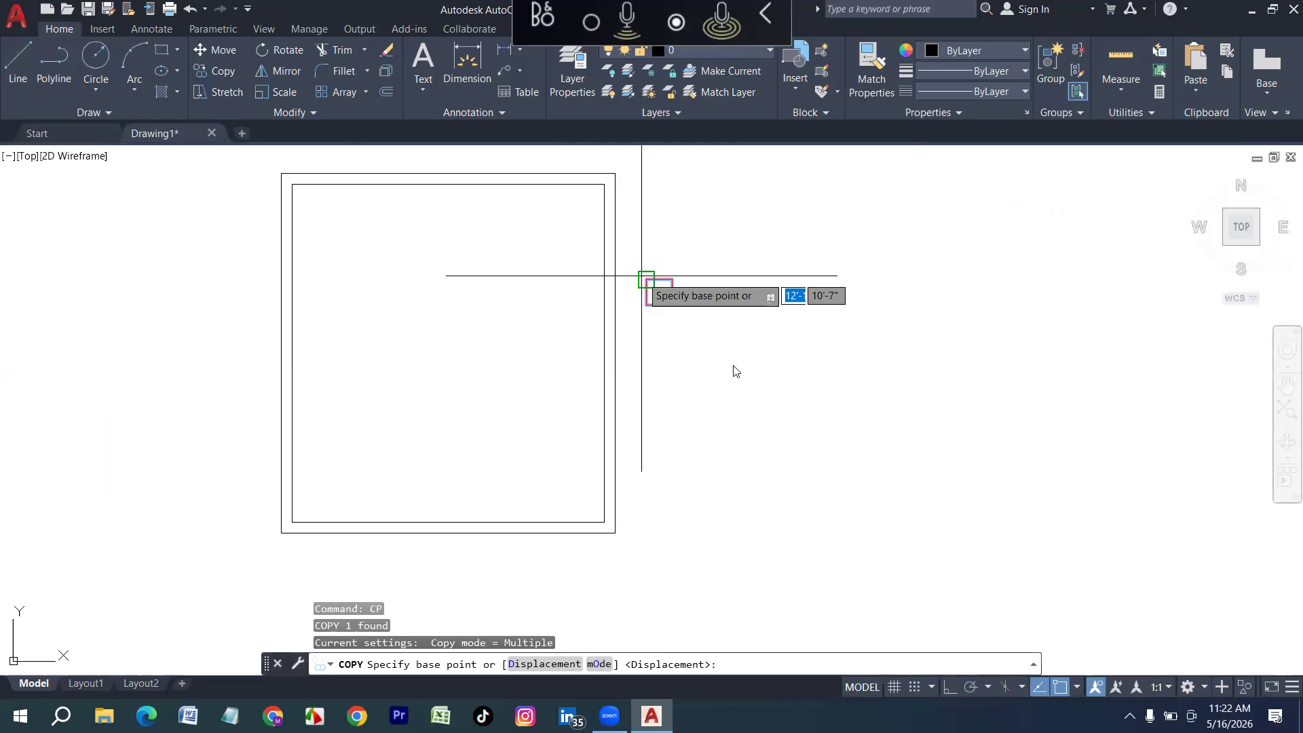
click(645, 276)
scroll(608, 289, down, 2)
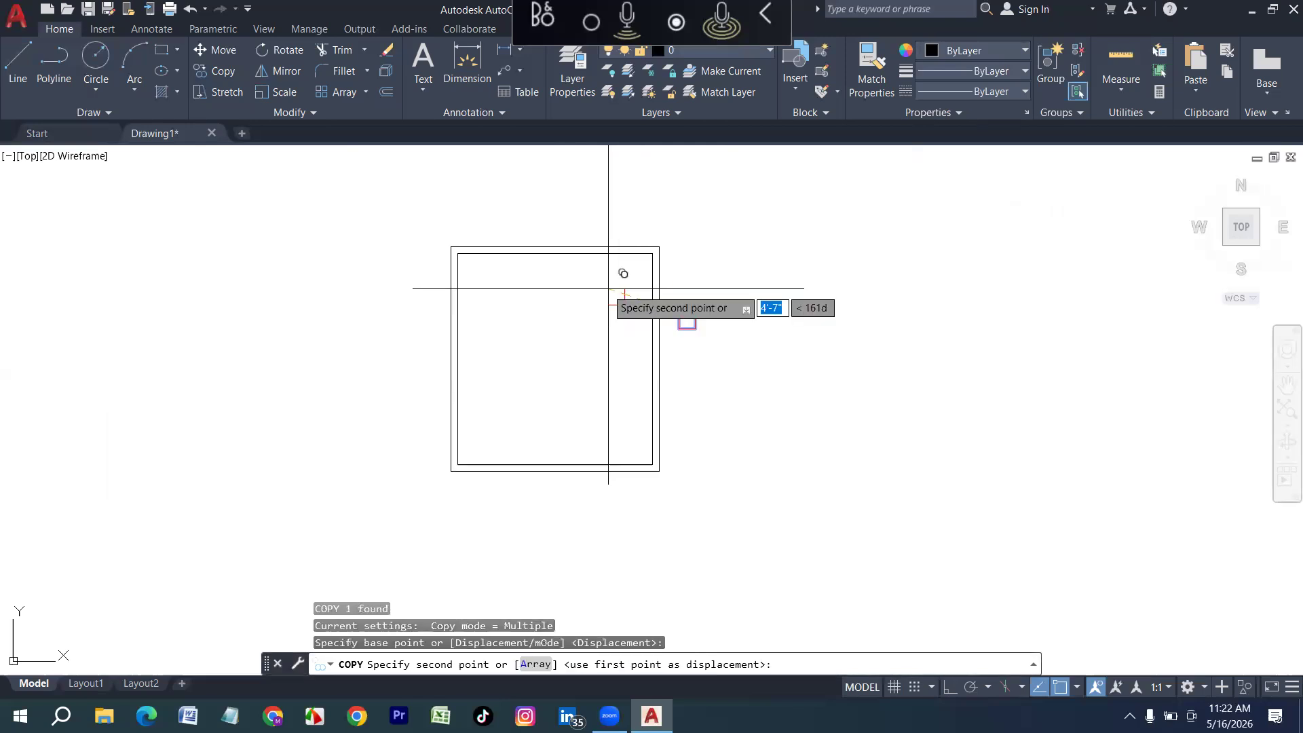
scroll(524, 281, up, 4)
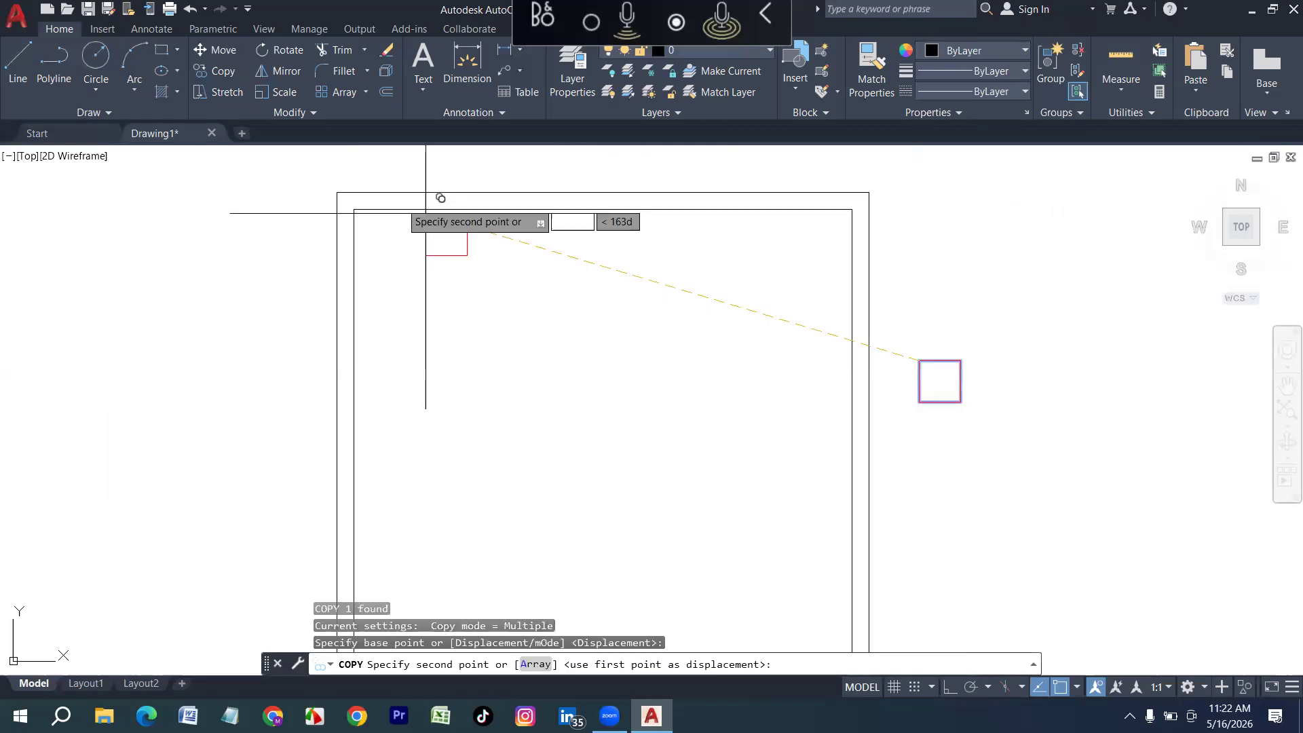
click(336, 192)
scroll(379, 292, down, 4)
key(Escape)
scroll(495, 309, up, 4)
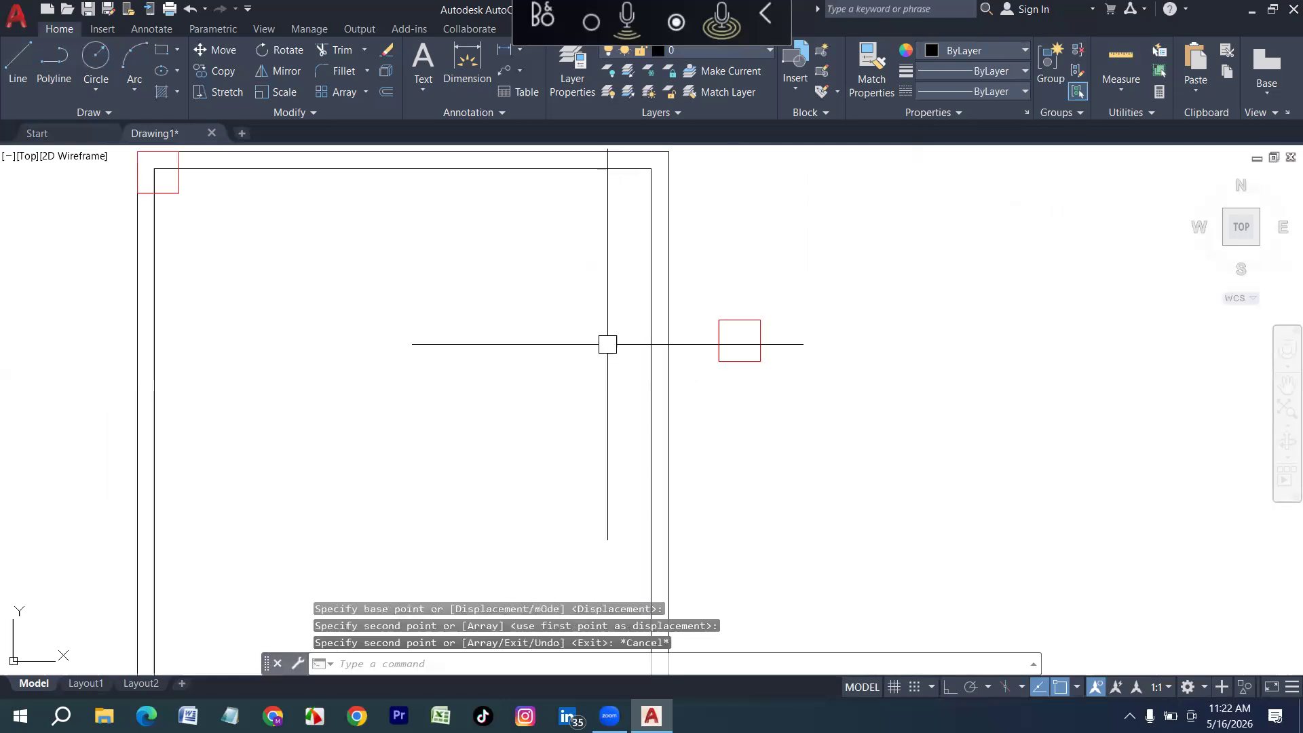
Copy the red square column to the top-right wall corner
click(761, 343)
scroll(650, 388, down, 2)
text(cp)
key(Return)
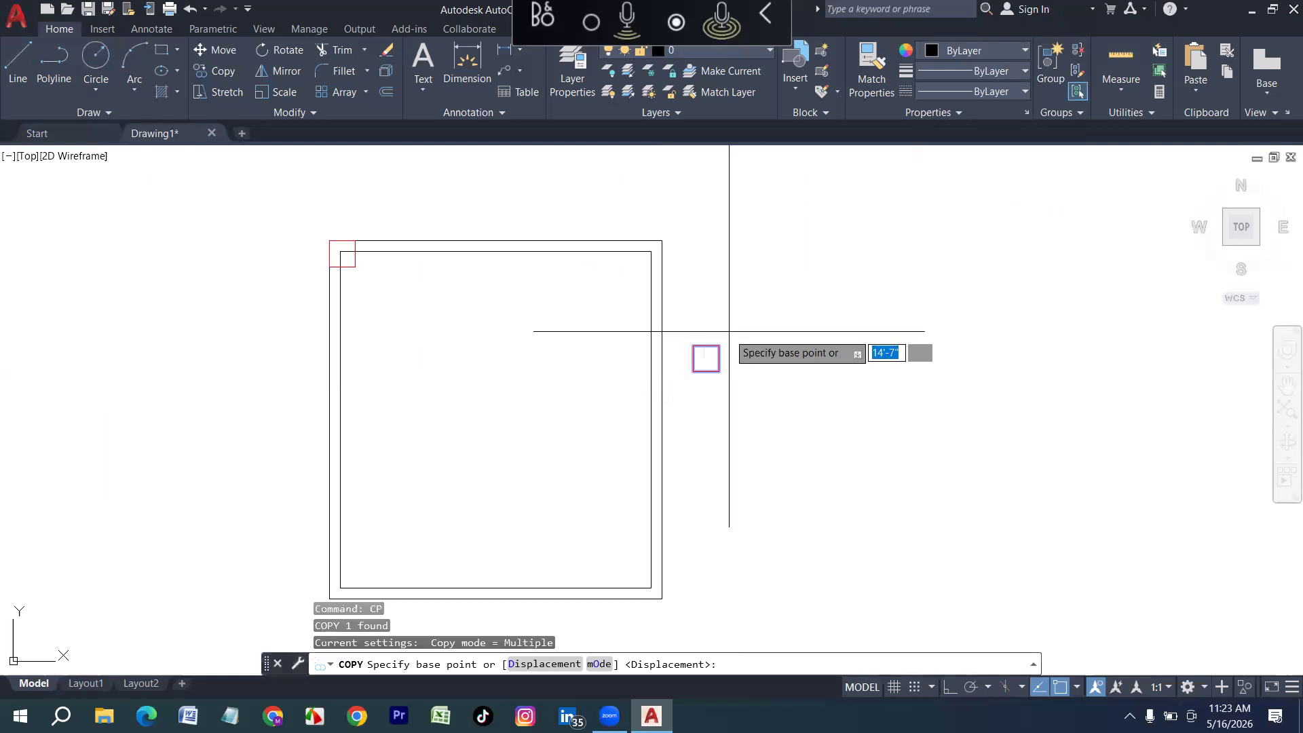
click(718, 346)
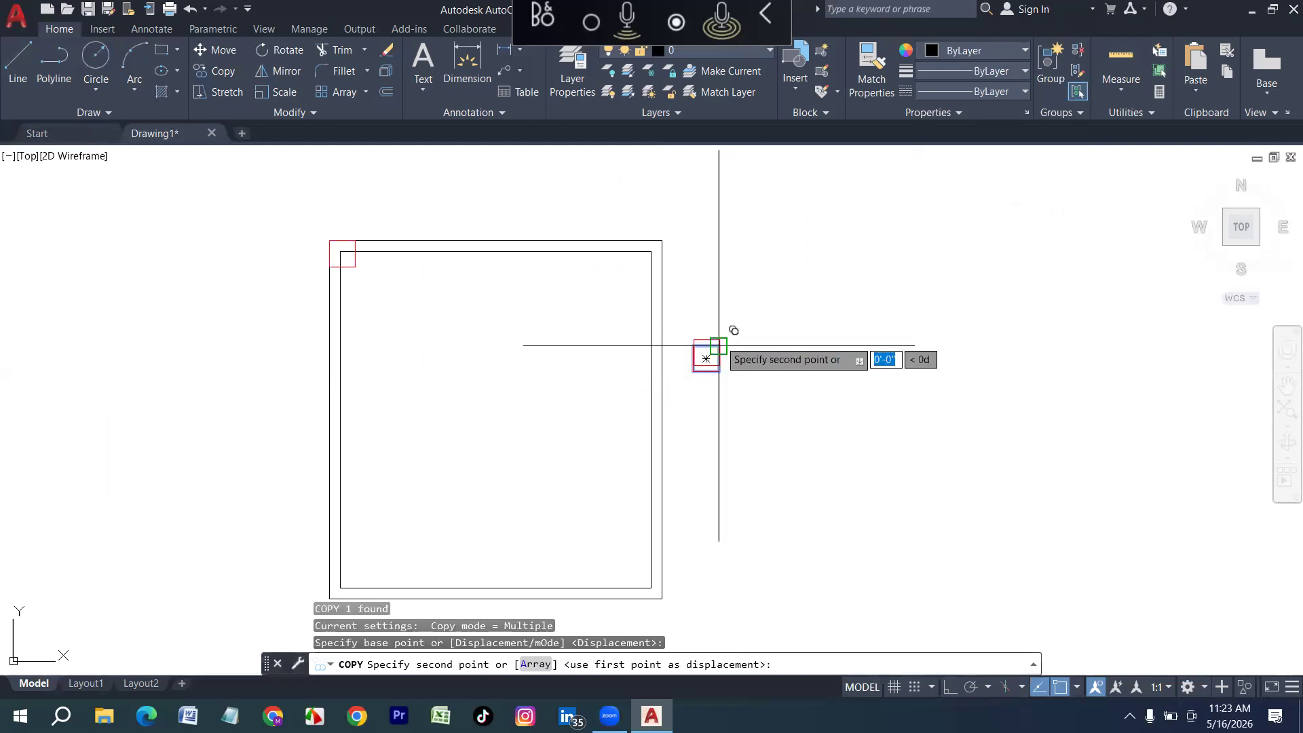
click(659, 241)
key(Escape)
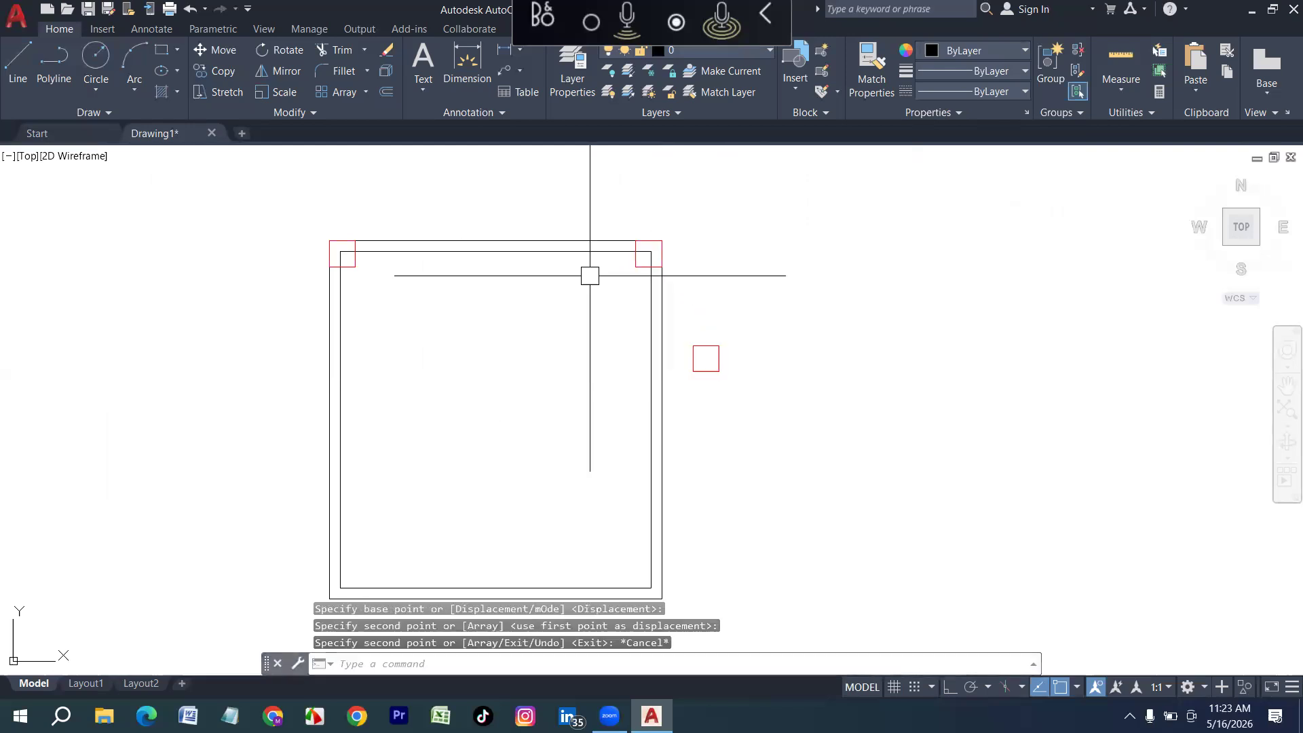
Mirror both top columns about a horizontal line through the right wall's midpoint, keeping the originals
click(635, 267)
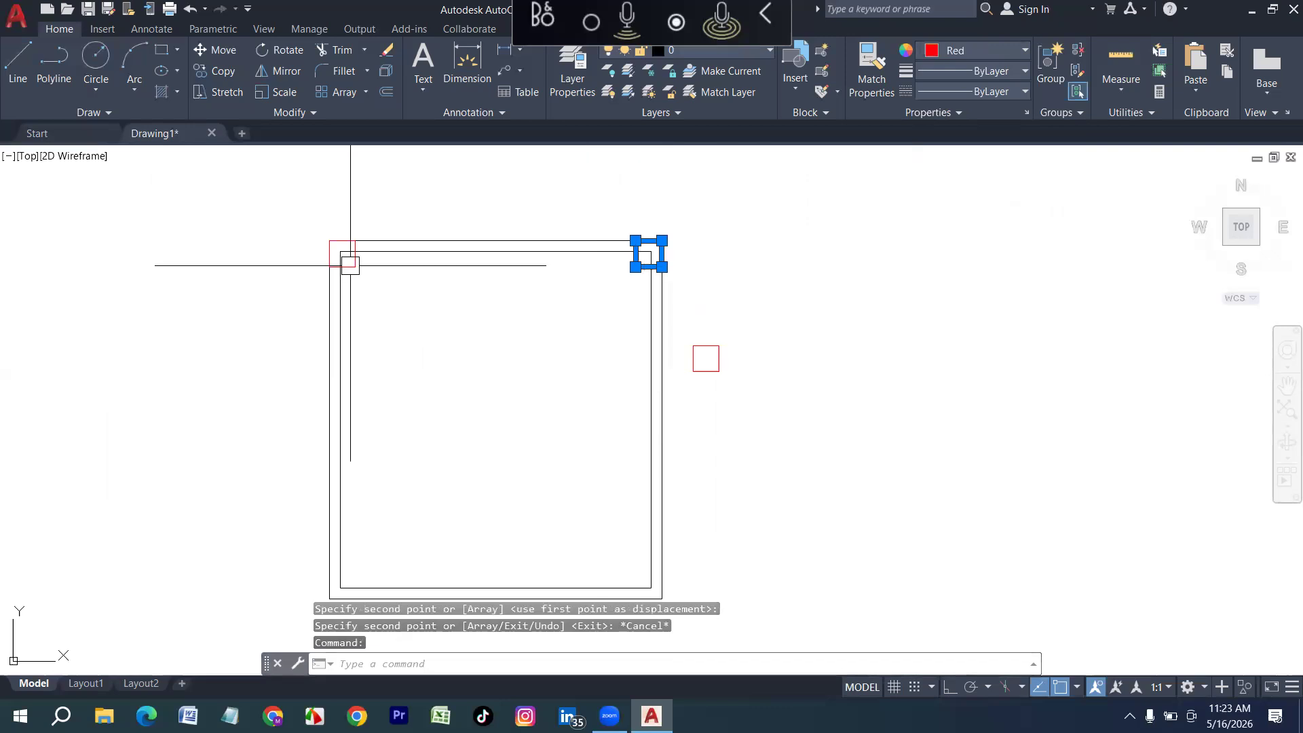
scroll(470, 332, down, 4)
scroll(493, 360, up, 2)
text(mi)
key(Return)
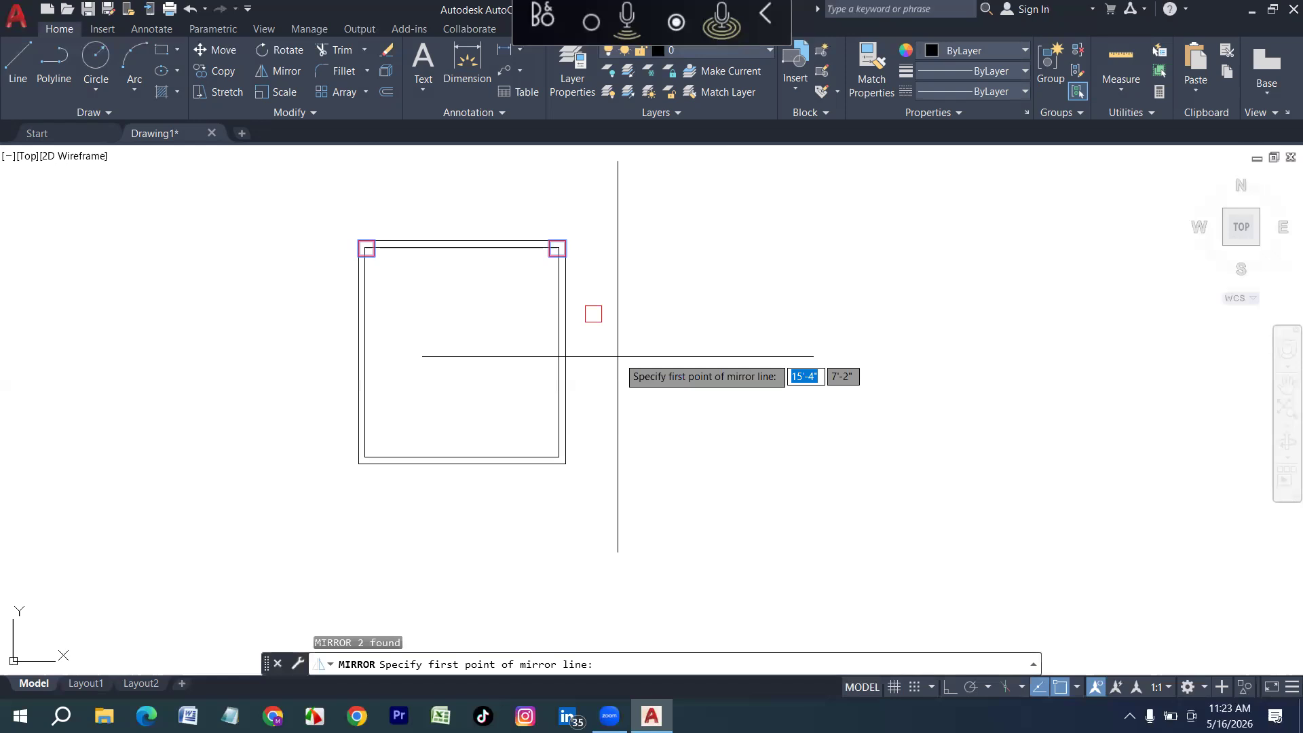
click(565, 352)
key(F8)
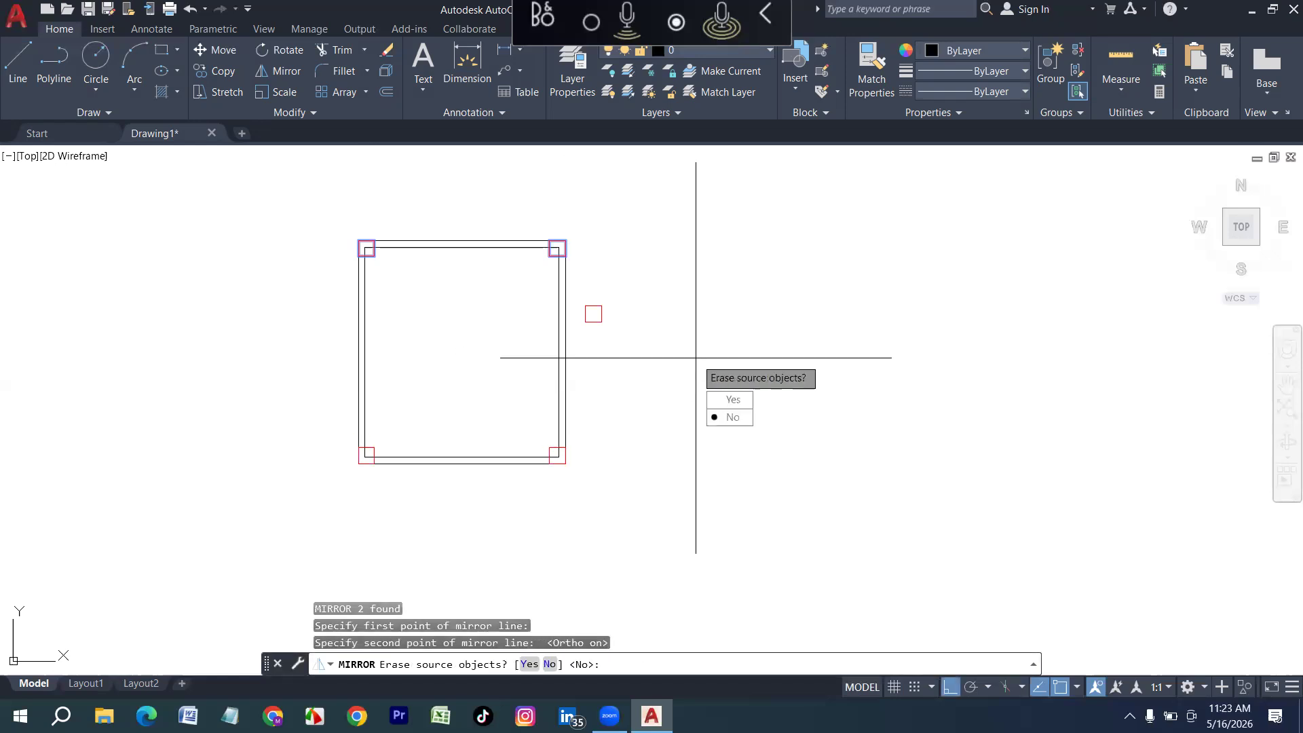
click(720, 419)
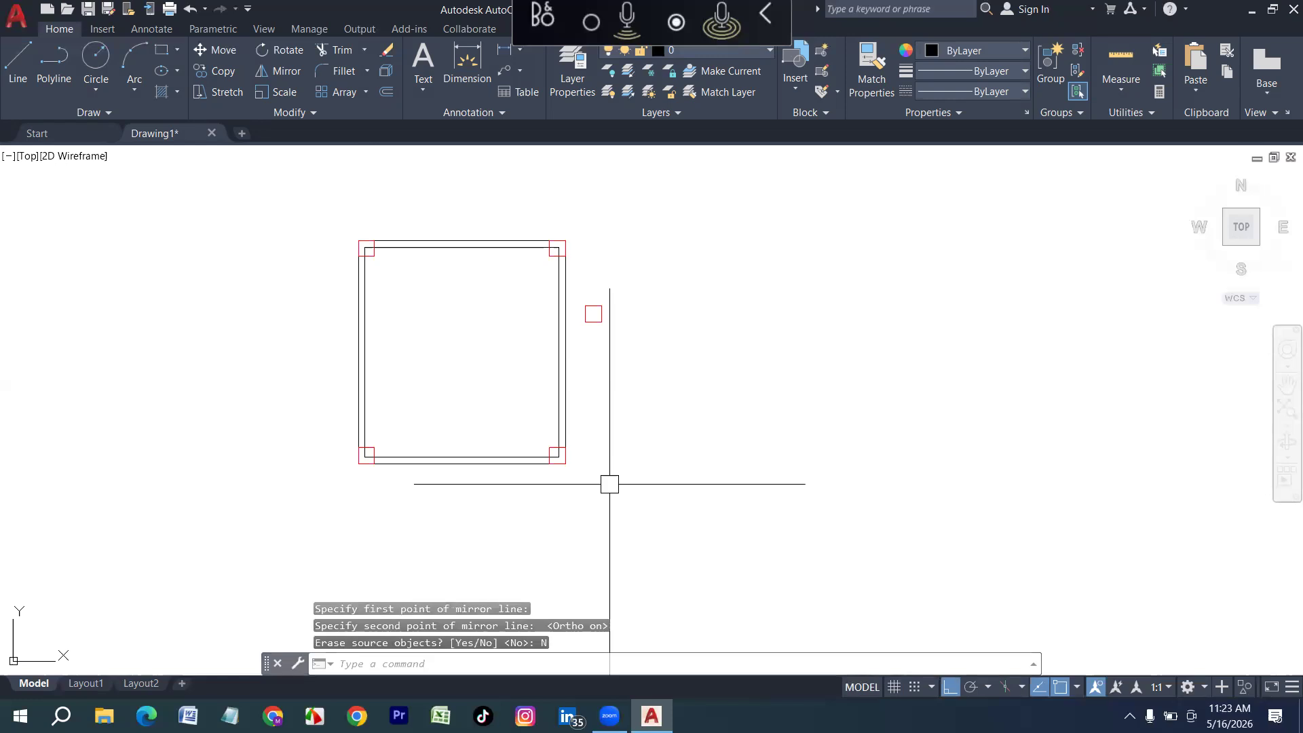
Trim the wall lines overlapping inside the lower-right corner column
text(tr)
key(Return)
click(556, 456)
scroll(558, 468, up, 5)
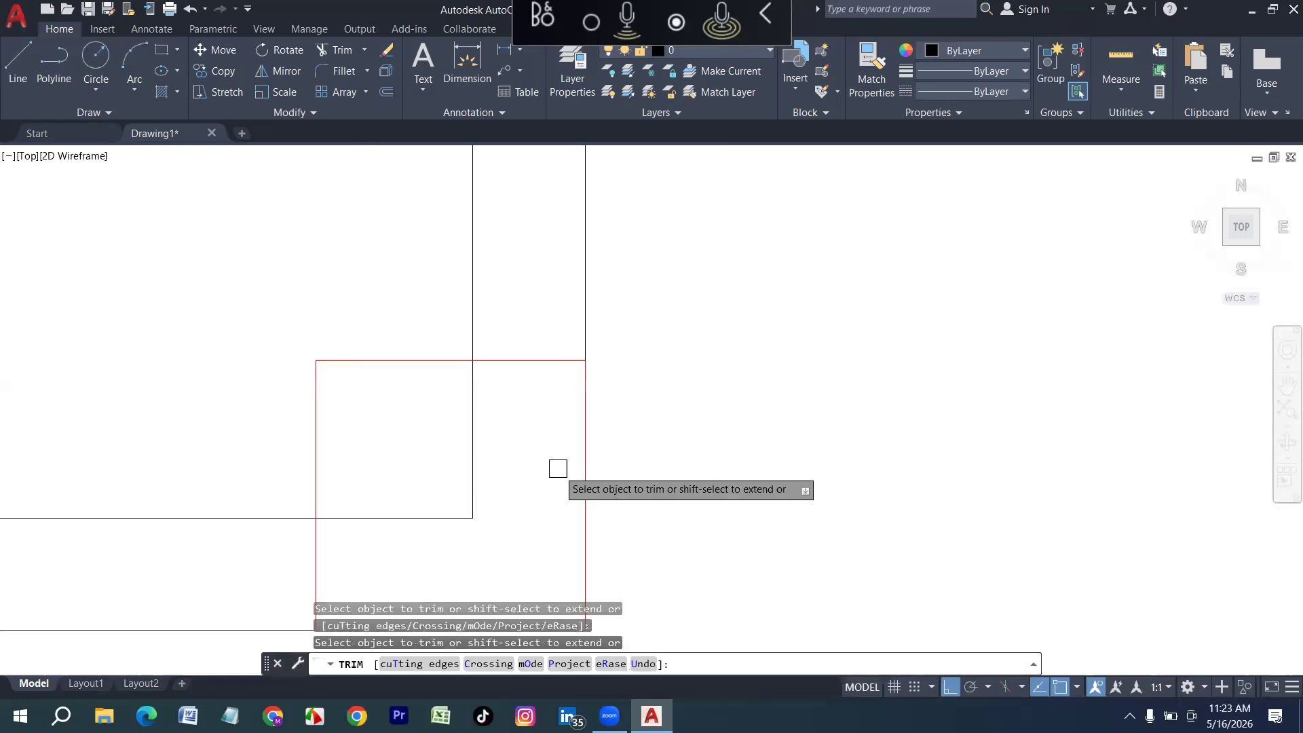
drag(558, 468, 409, 536)
scroll(493, 496, down, 8)
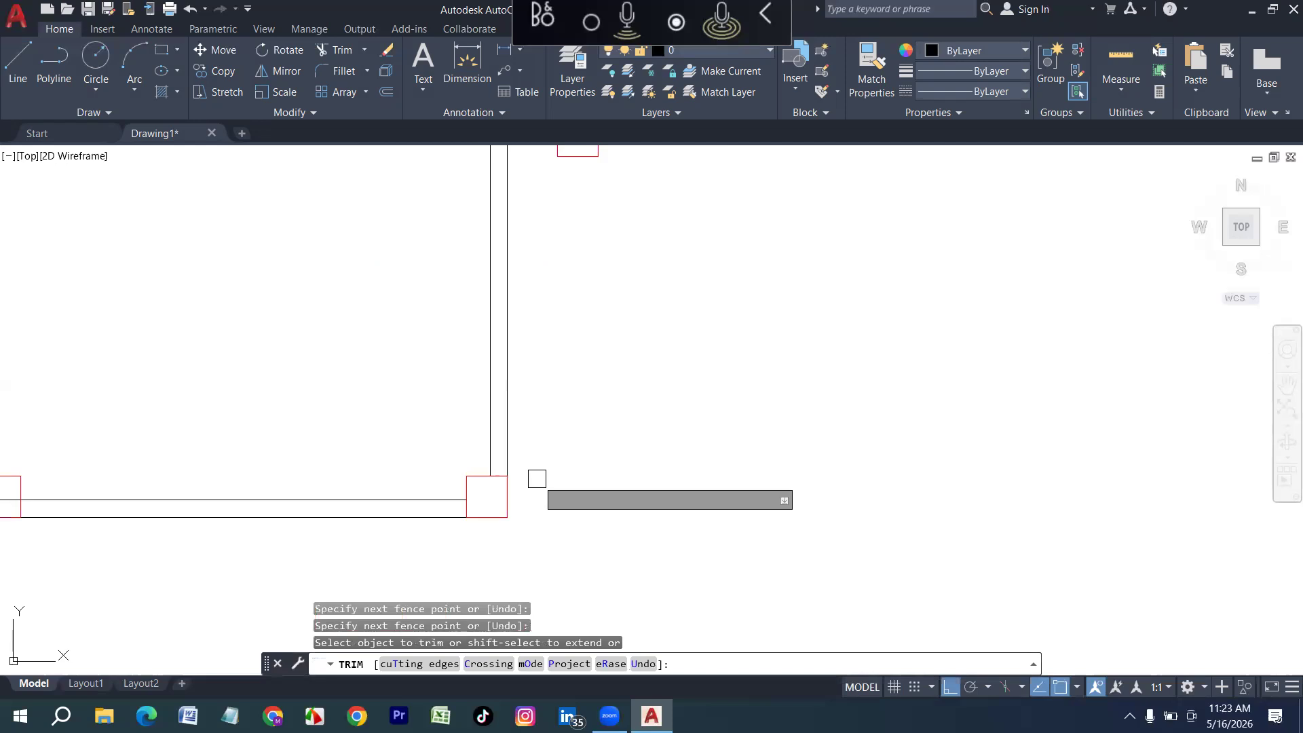
scroll(529, 496, down, 5)
scroll(388, 503, up, 8)
scroll(416, 480, up, 4)
Trim the wall lines inside the lower-left, left-side and top-right columns
mouse_move(451, 474)
mouse_down()
mouse_move(366, 407)
mouse_move(355, 417)
mouse_up()
scroll(301, 498, down, 10)
scroll(366, 421, up, 4)
drag(348, 366, 347, 459)
scroll(258, 436, down, 10)
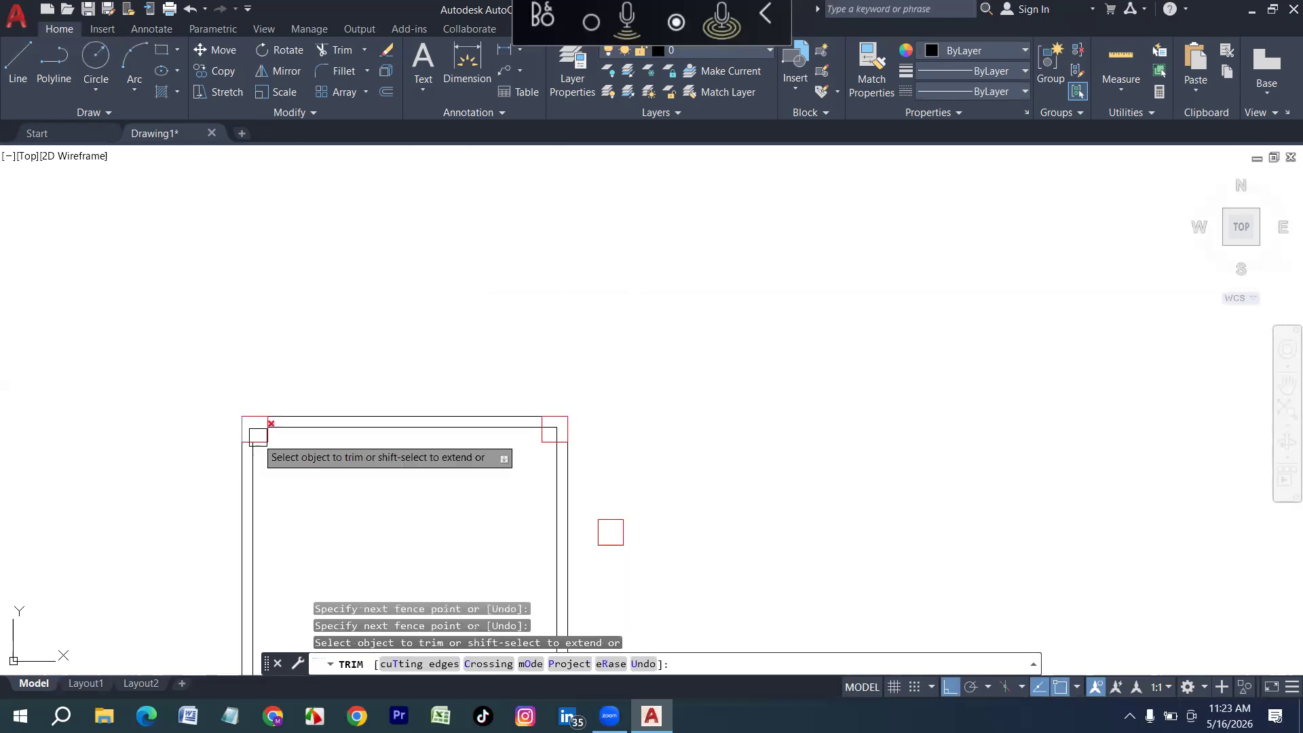
scroll(526, 438, up, 8)
click(627, 387)
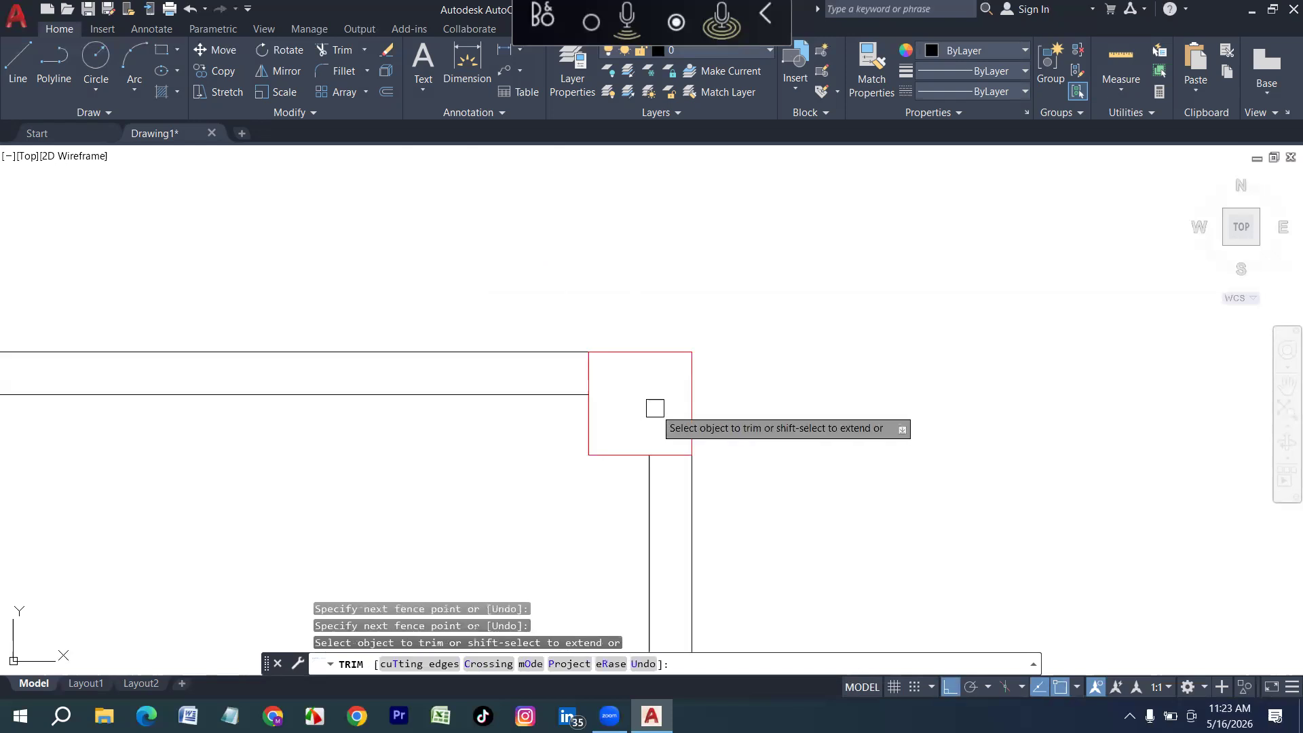
scroll(655, 407, down, 4)
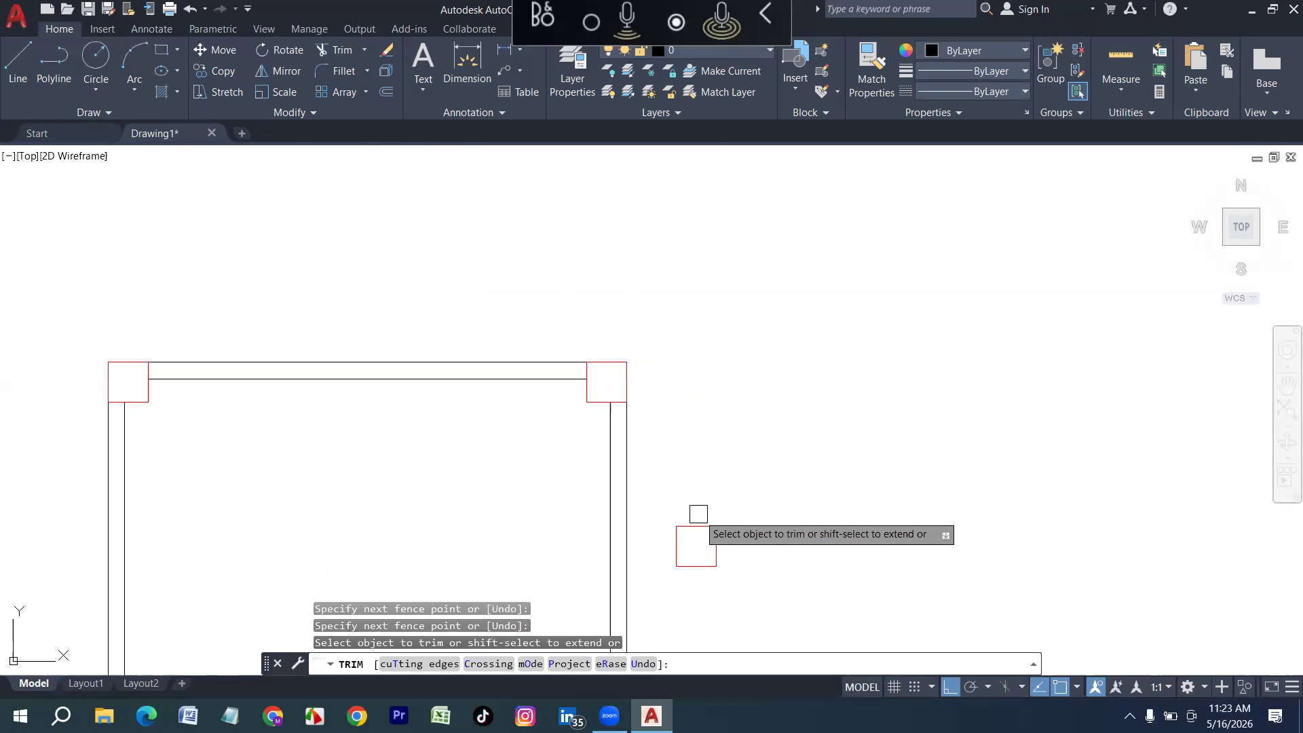
key(Escape)
Delete the stray small red square
click(698, 525)
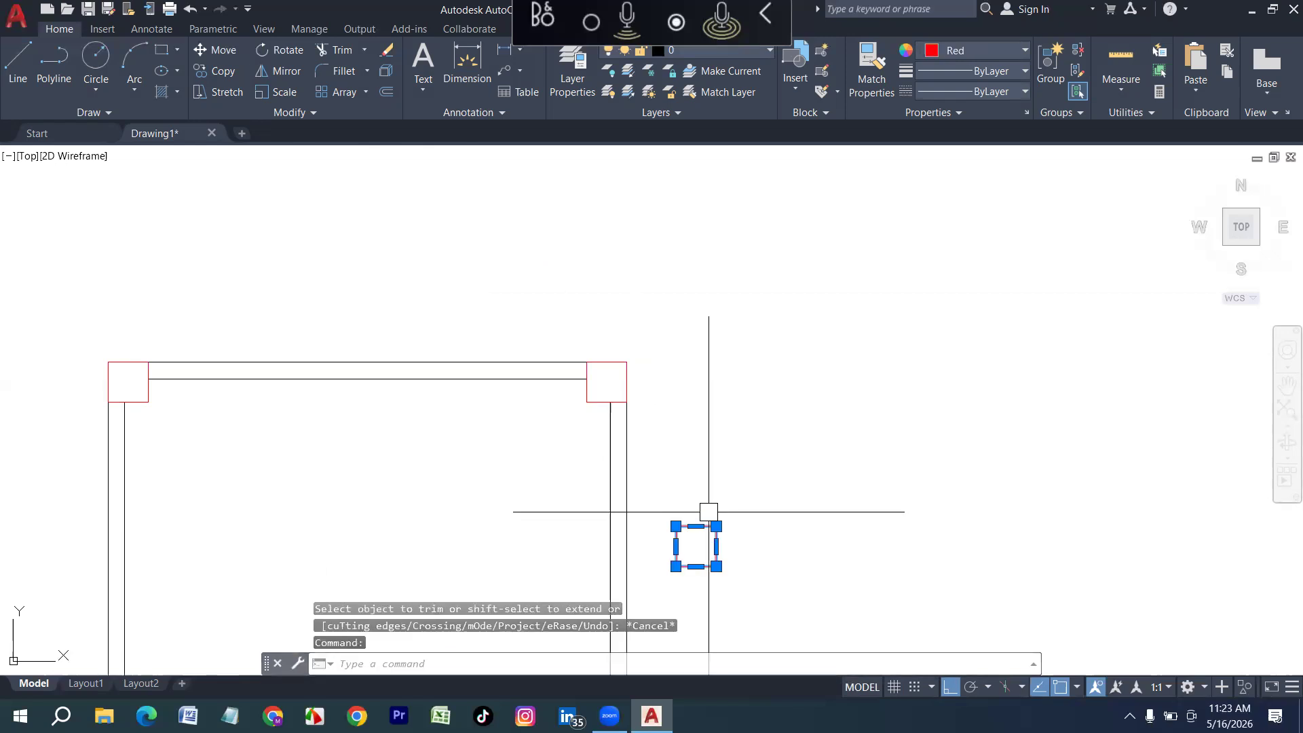
key(Delete)
scroll(358, 312, down, 5)
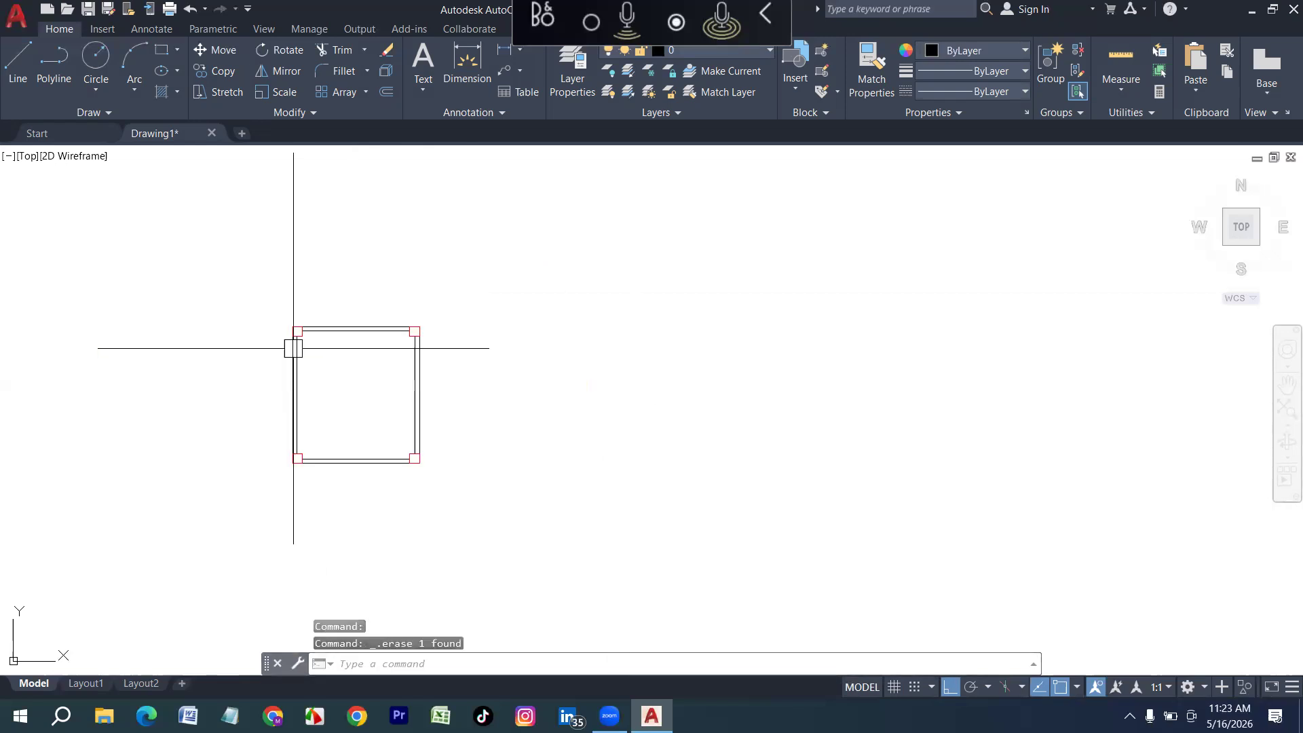
scroll(312, 347, up, 2)
scroll(336, 347, up, 2)
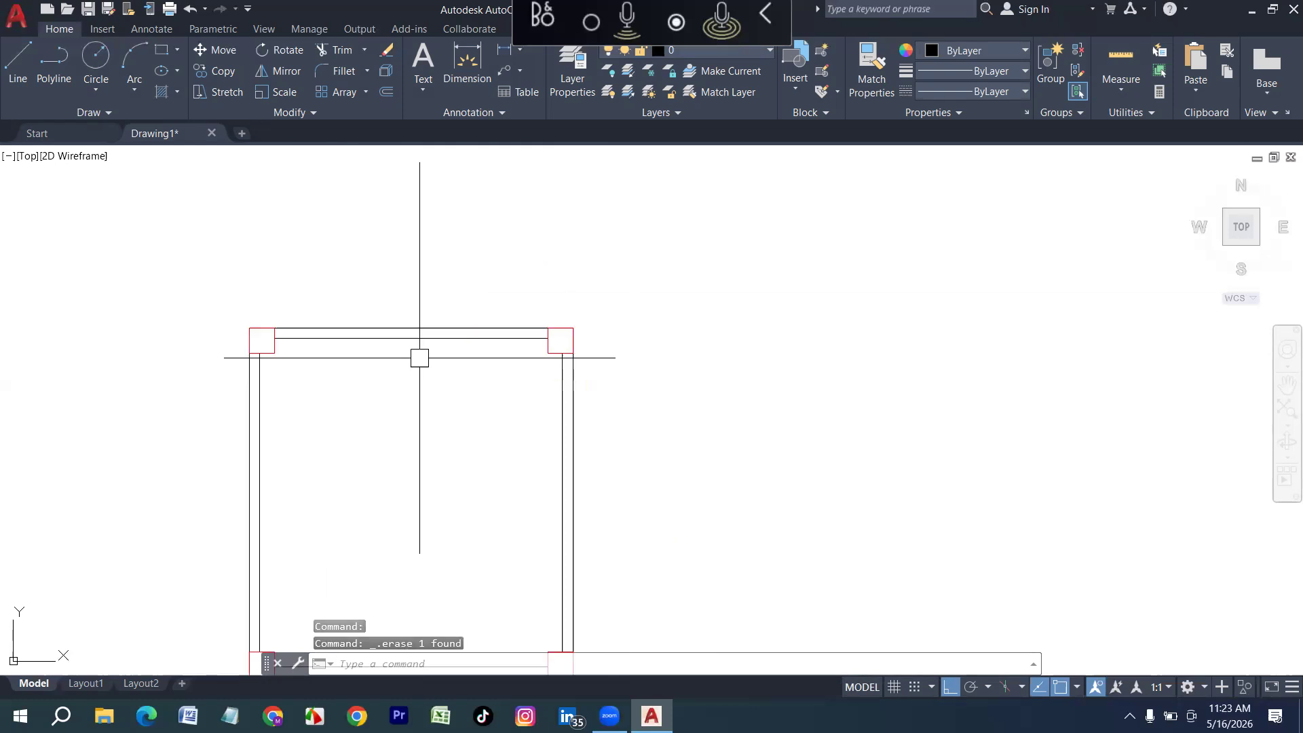
Draw guide line stubs outward from the midpoints of the top, right and left walls
key(l)
key(Return)
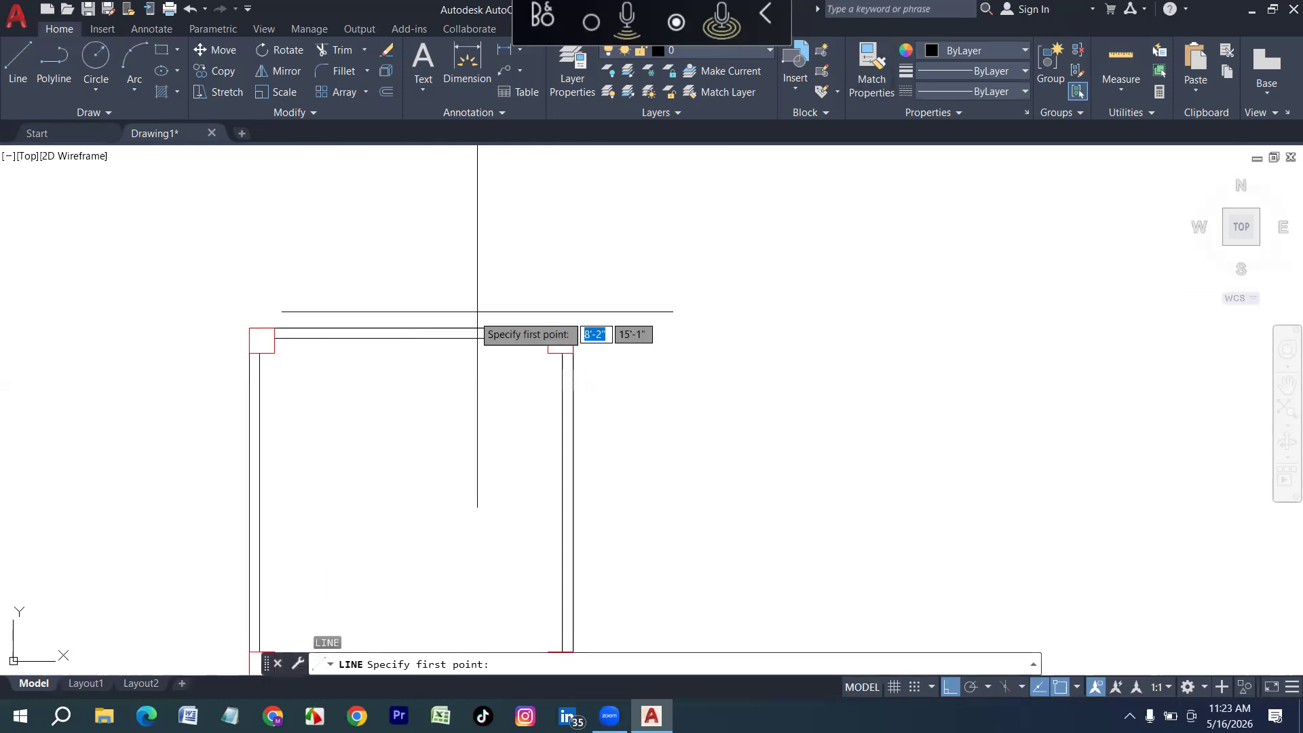
click(410, 337)
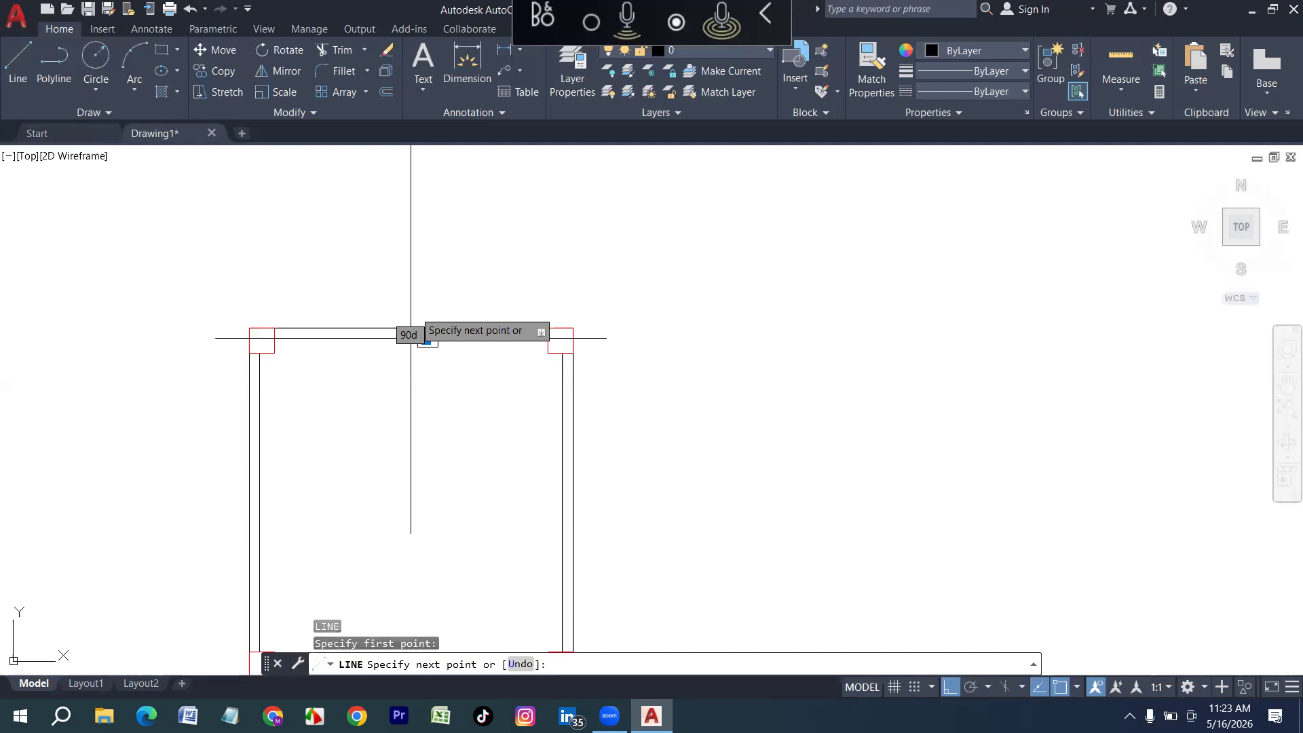
click(412, 259)
key(Return)
scroll(551, 374, down, 2)
key(Return)
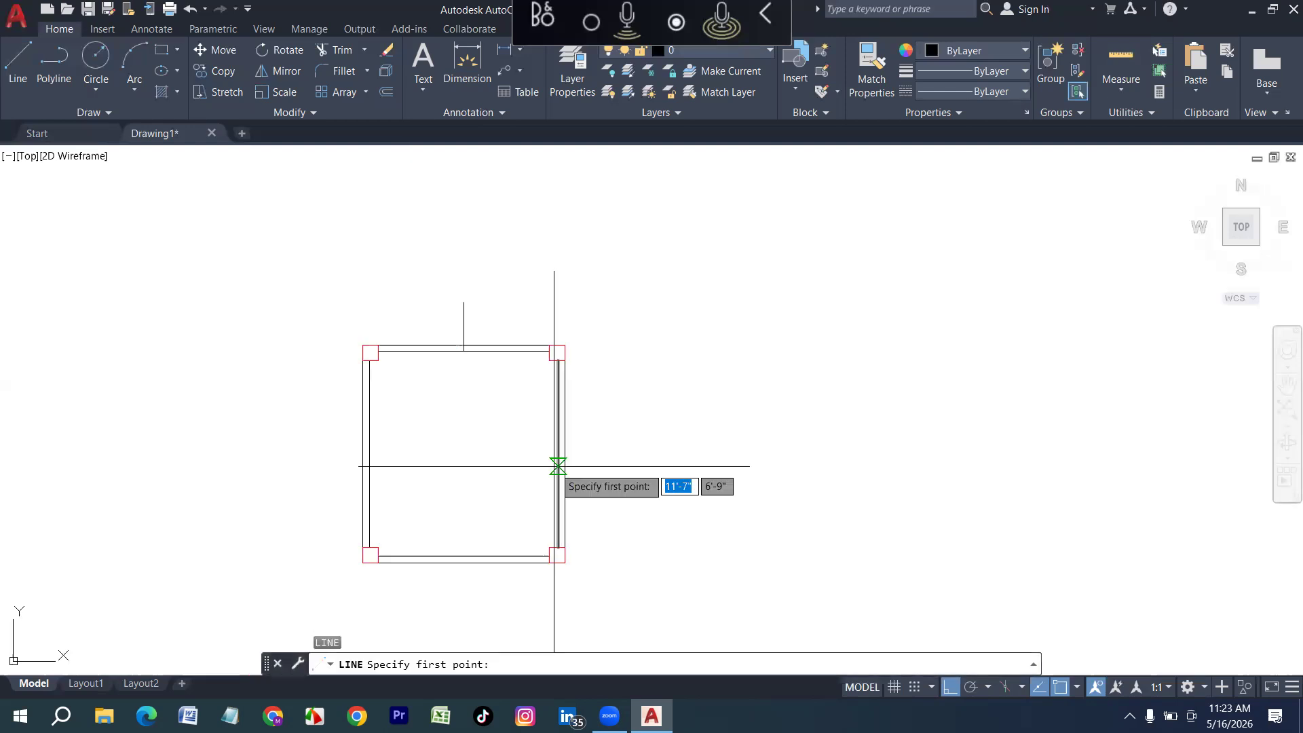
click(556, 466)
click(656, 457)
key(Return)
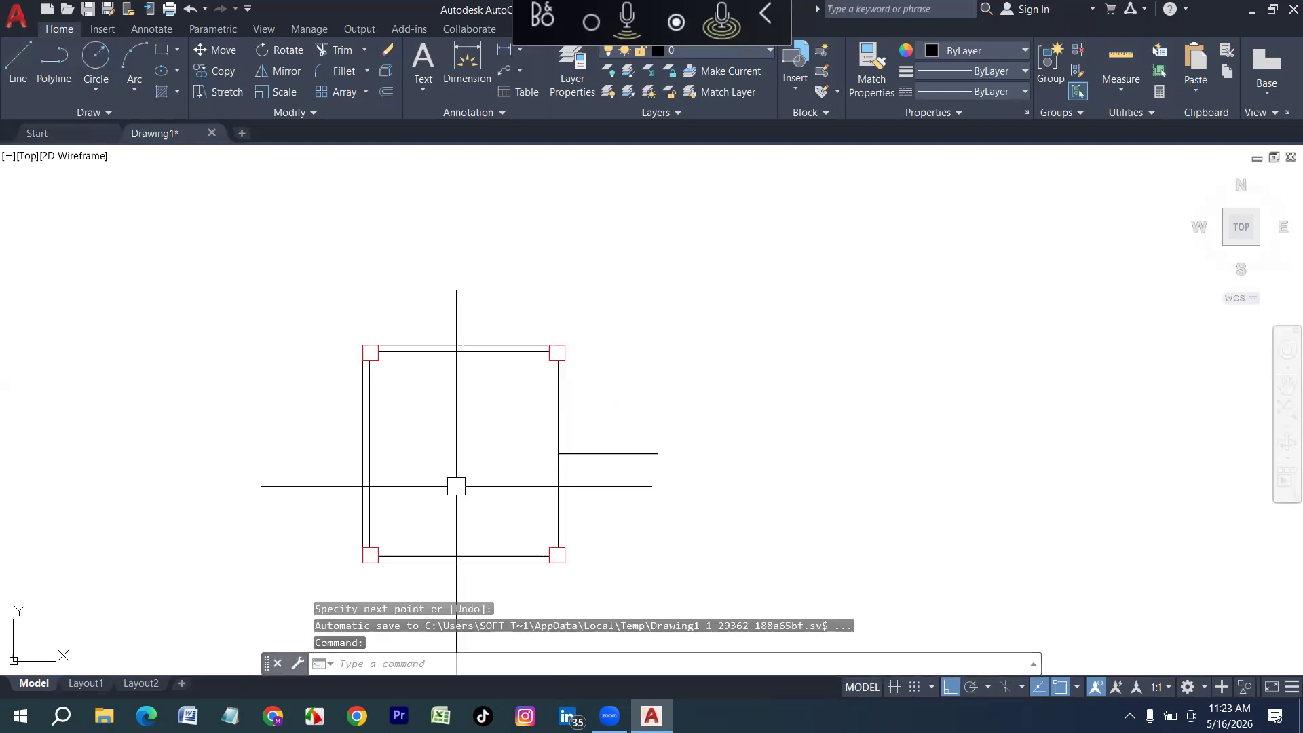
key(Return)
click(370, 453)
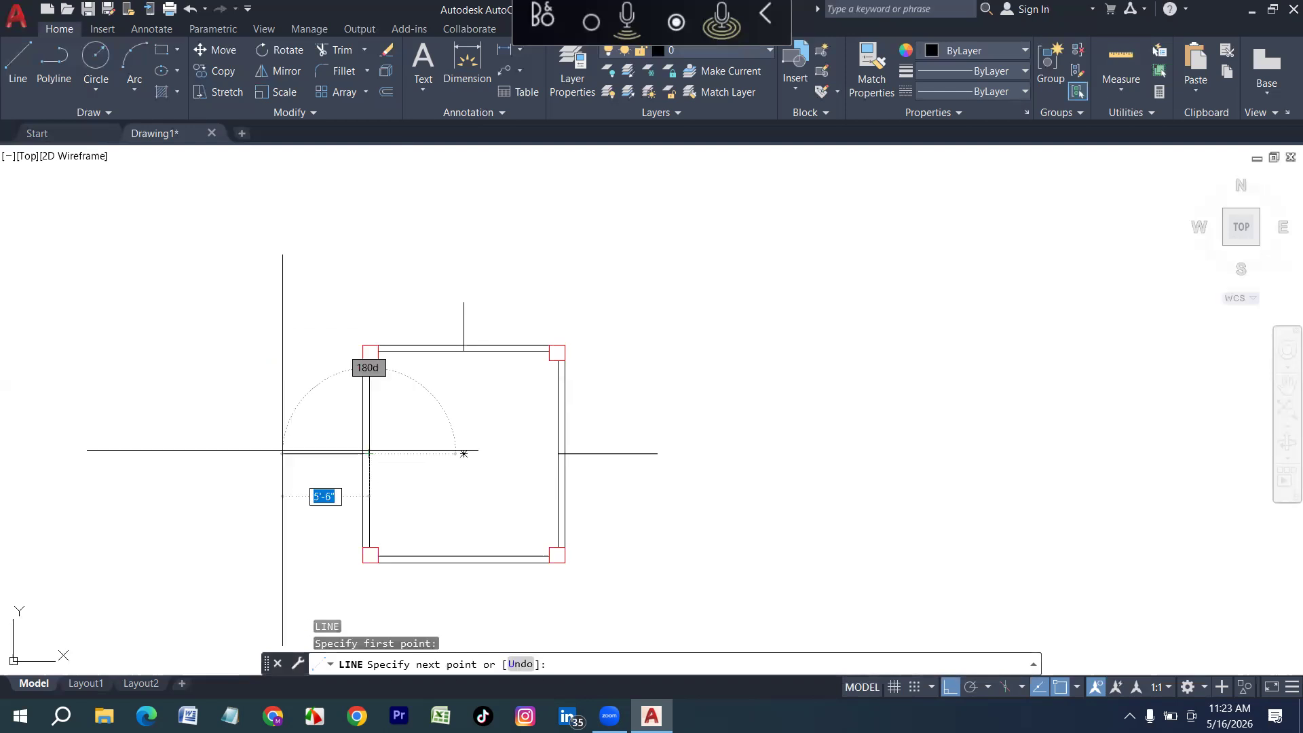
click(282, 453)
key(Return)
Offset each guide line 2'5 to both sides on the top, right and left walls
text(o)
key(Return)
text(2'5)
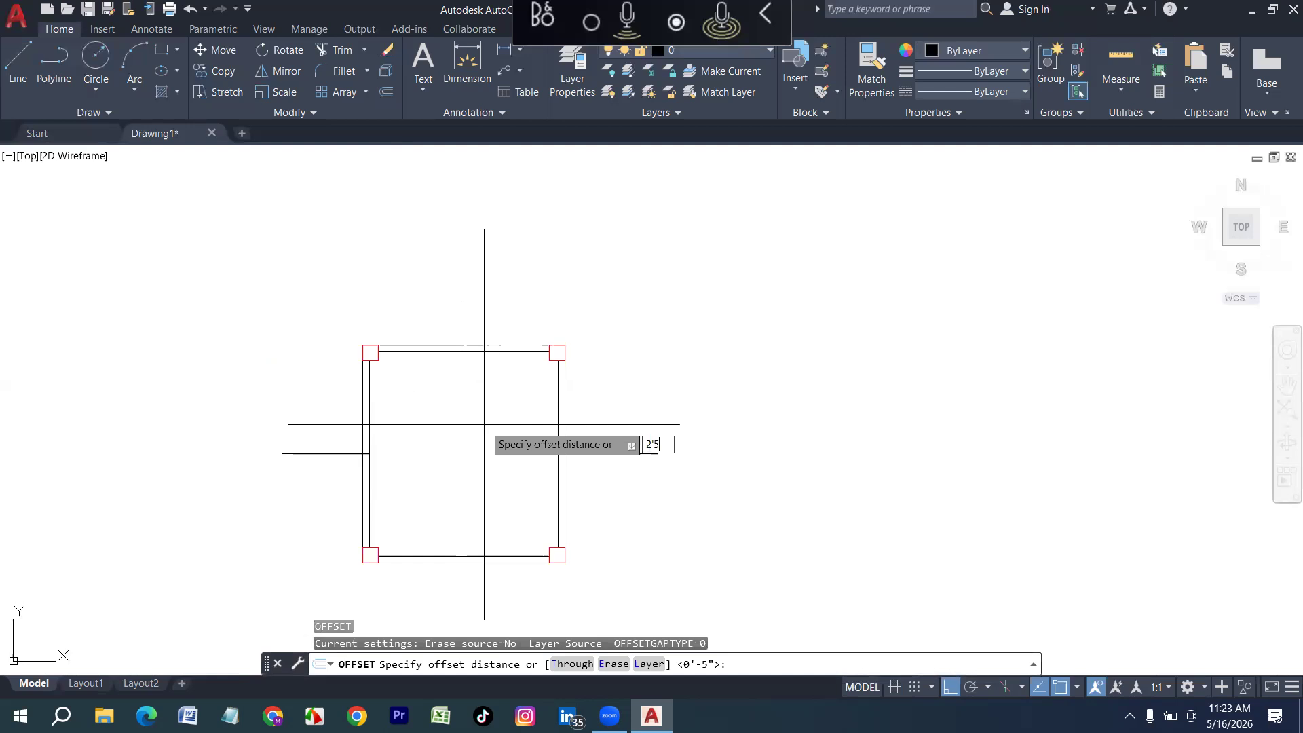
key(Return)
click(461, 322)
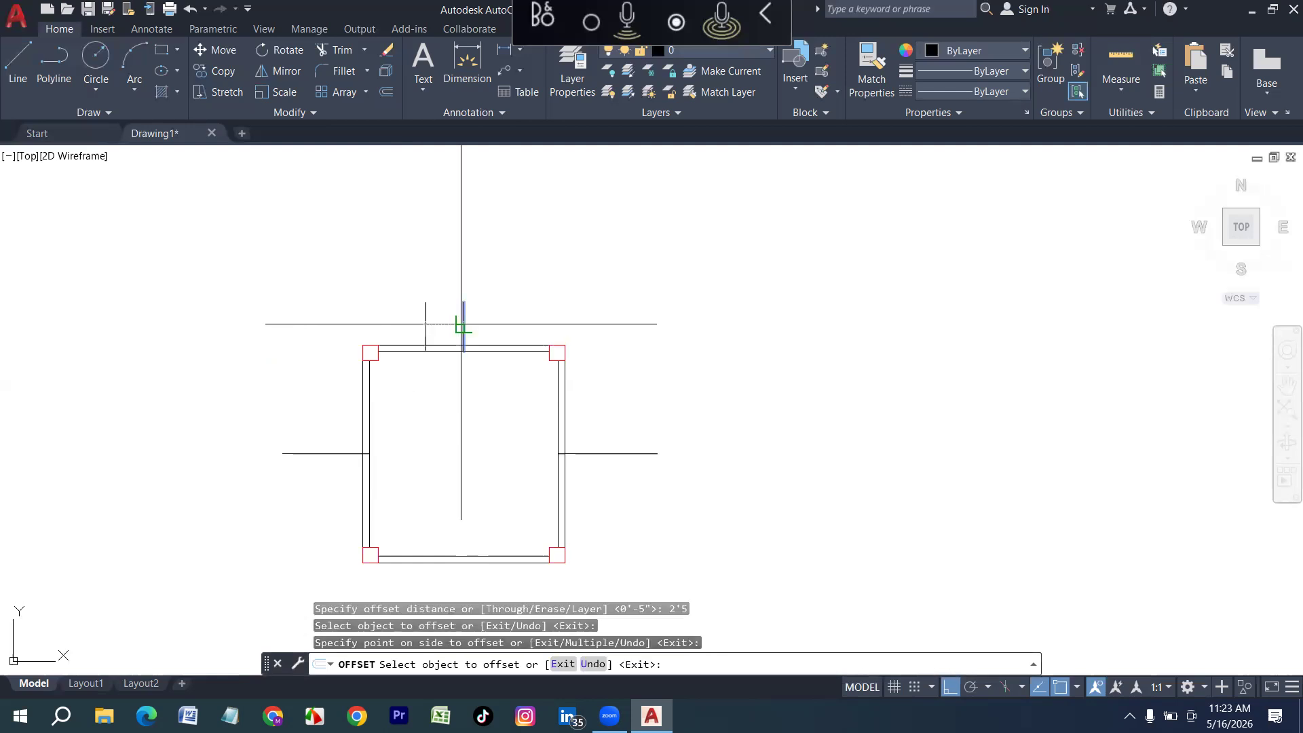
click(495, 359)
click(609, 453)
click(602, 451)
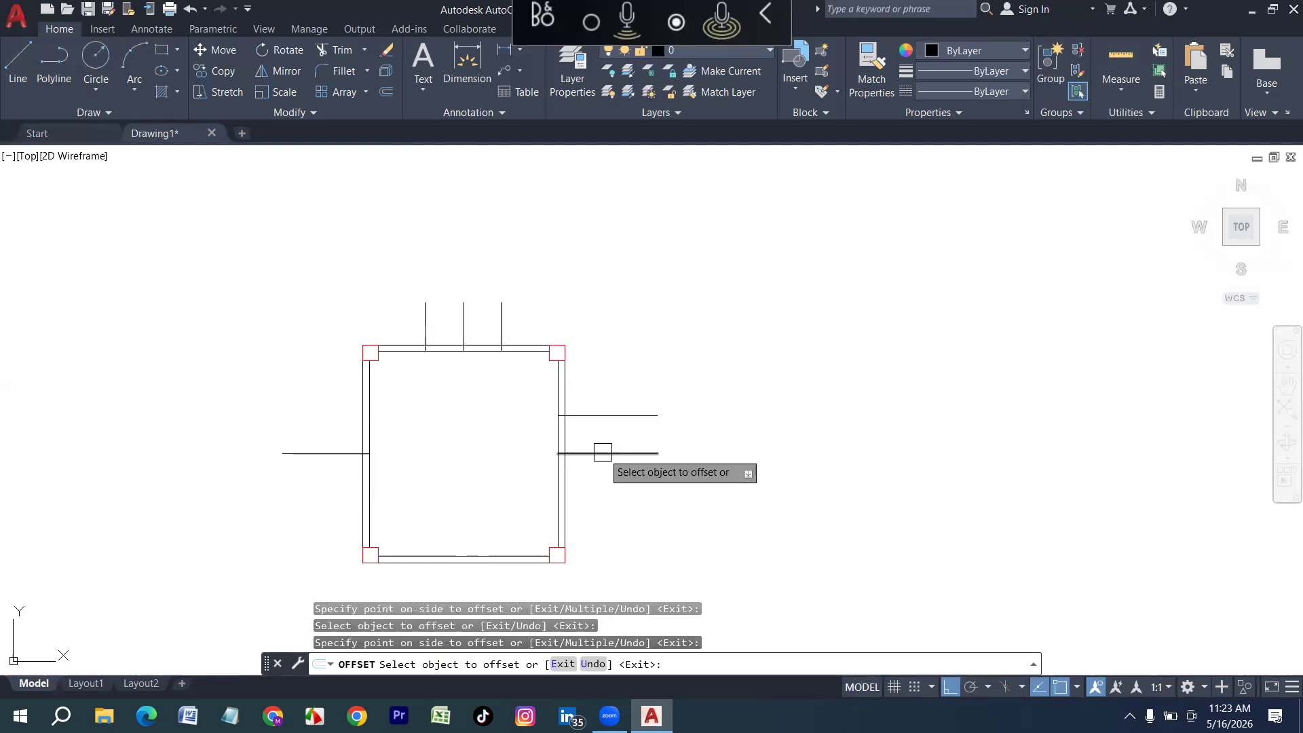
click(603, 451)
click(597, 475)
click(324, 453)
click(313, 436)
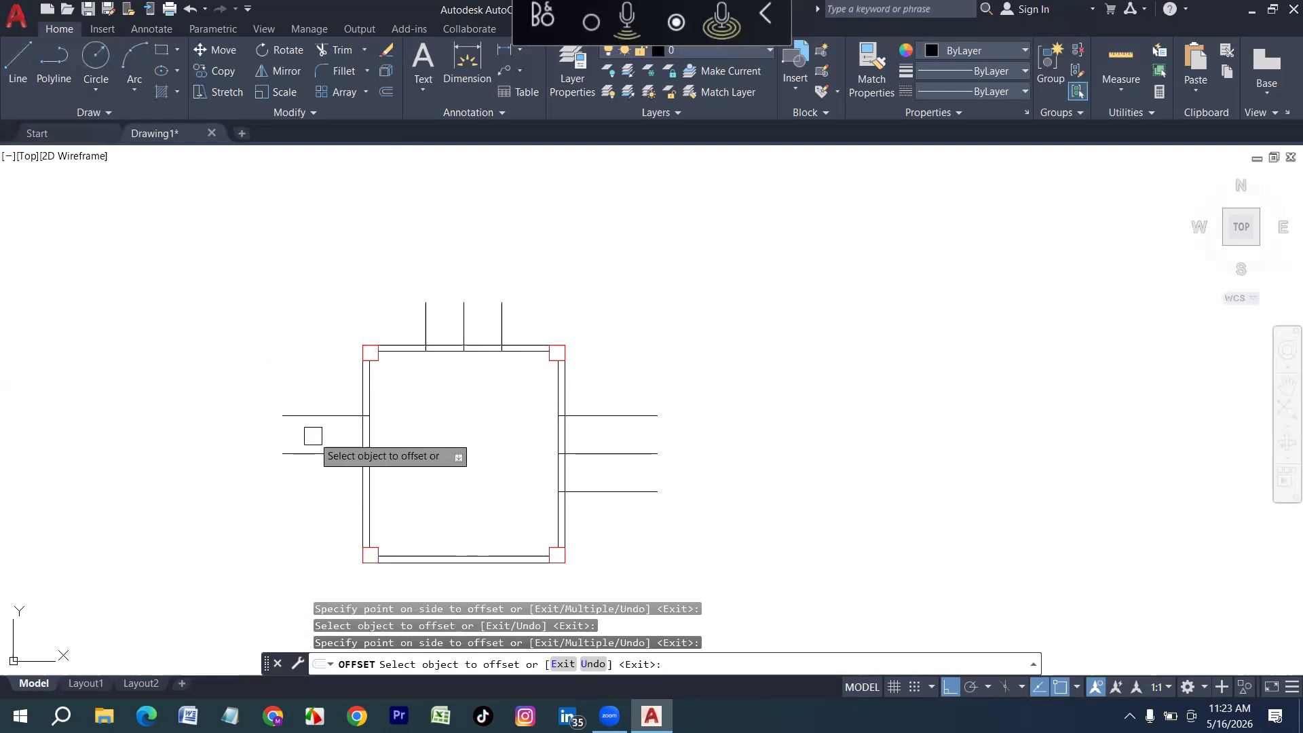
click(318, 453)
click(322, 469)
key(Escape)
Fence-trim the top, right and left walls between their offset guides, removing the guide lines
text(tr)
key(Return)
scroll(475, 370, up, 4)
drag(502, 364, 517, 225)
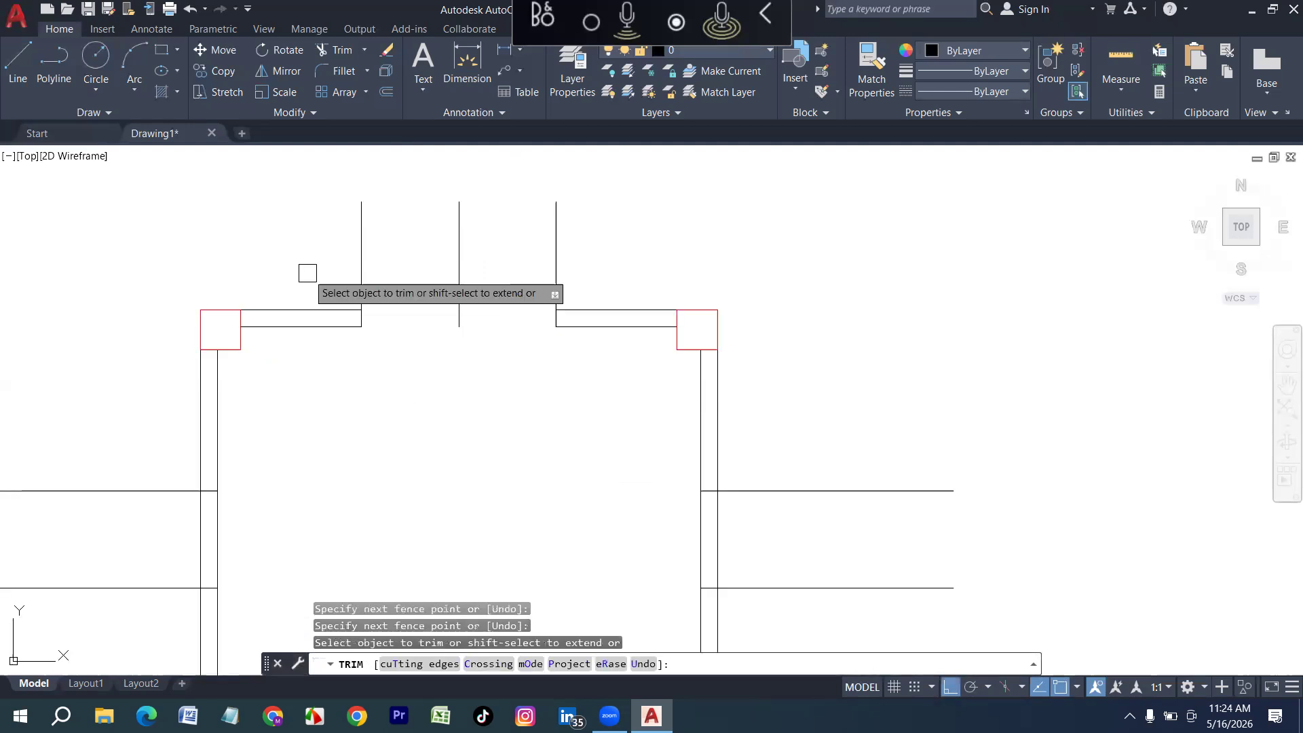
scroll(530, 262, down, 6)
scroll(591, 338, up, 6)
drag(483, 288, 576, 291)
drag(485, 387, 599, 387)
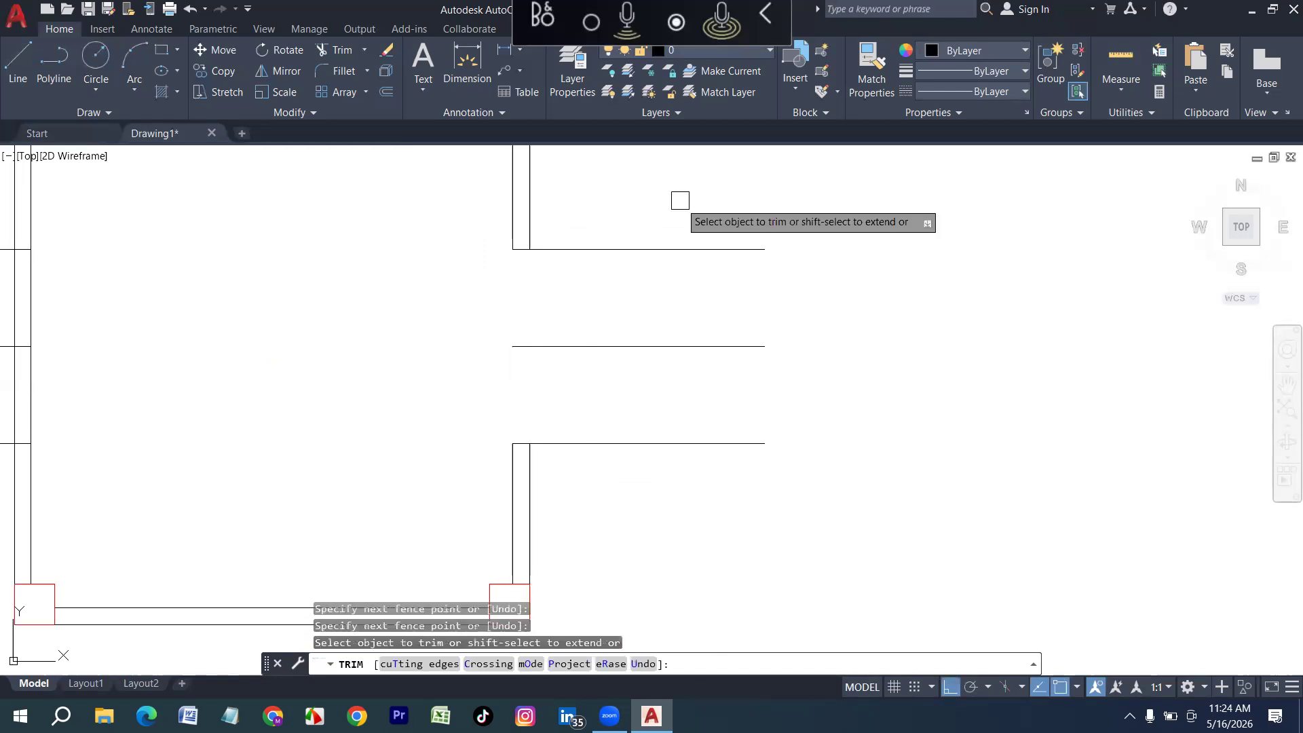
scroll(675, 430, down, 6)
scroll(542, 407, up, 4)
mouse_move(505, 442)
mouse_down()
mouse_move(454, 451)
mouse_move(396, 496)
mouse_move(380, 475)
mouse_up()
scroll(353, 433, down, 2)
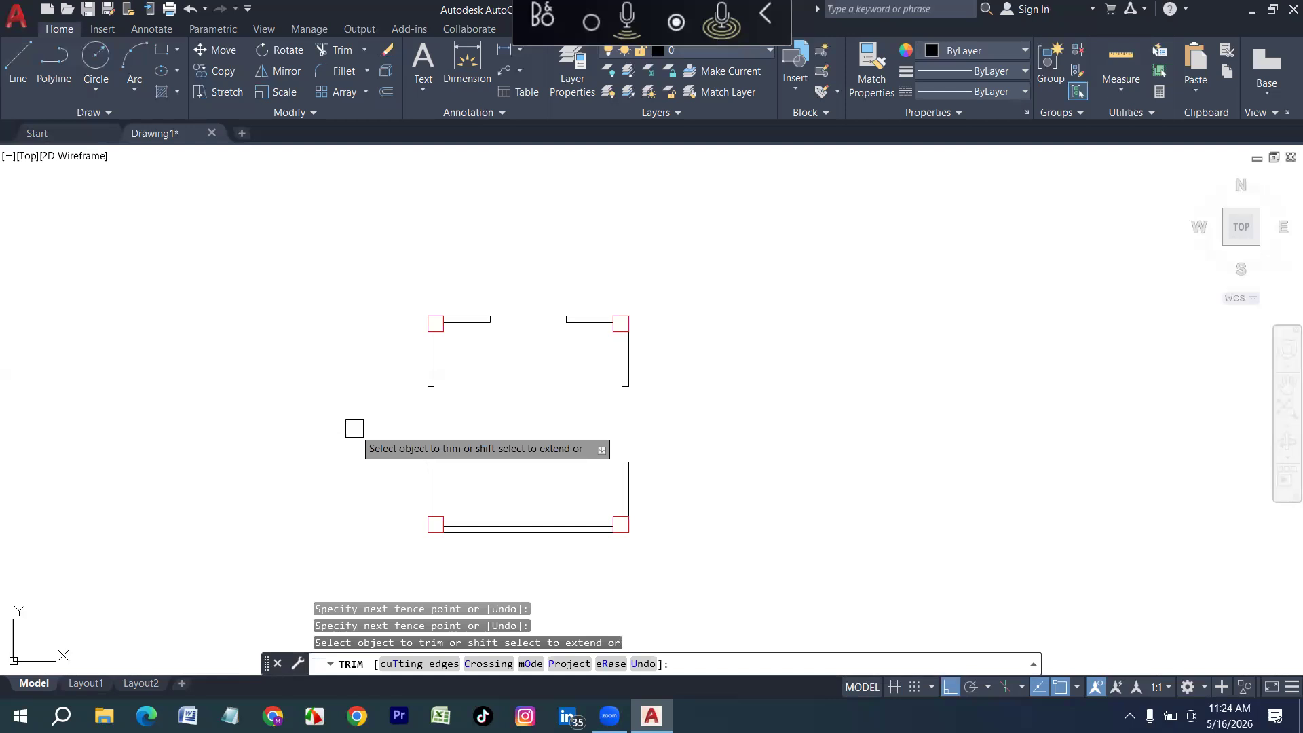
key(Escape)
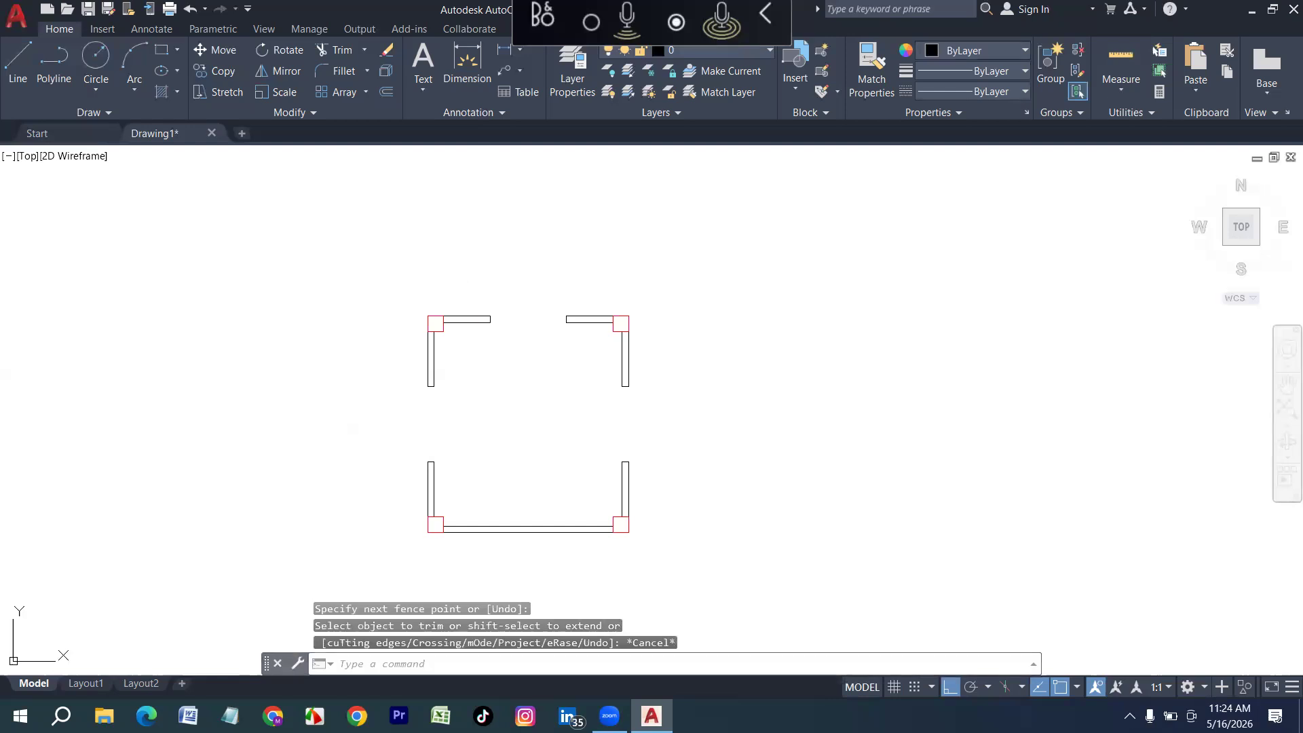
click(1024, 51)
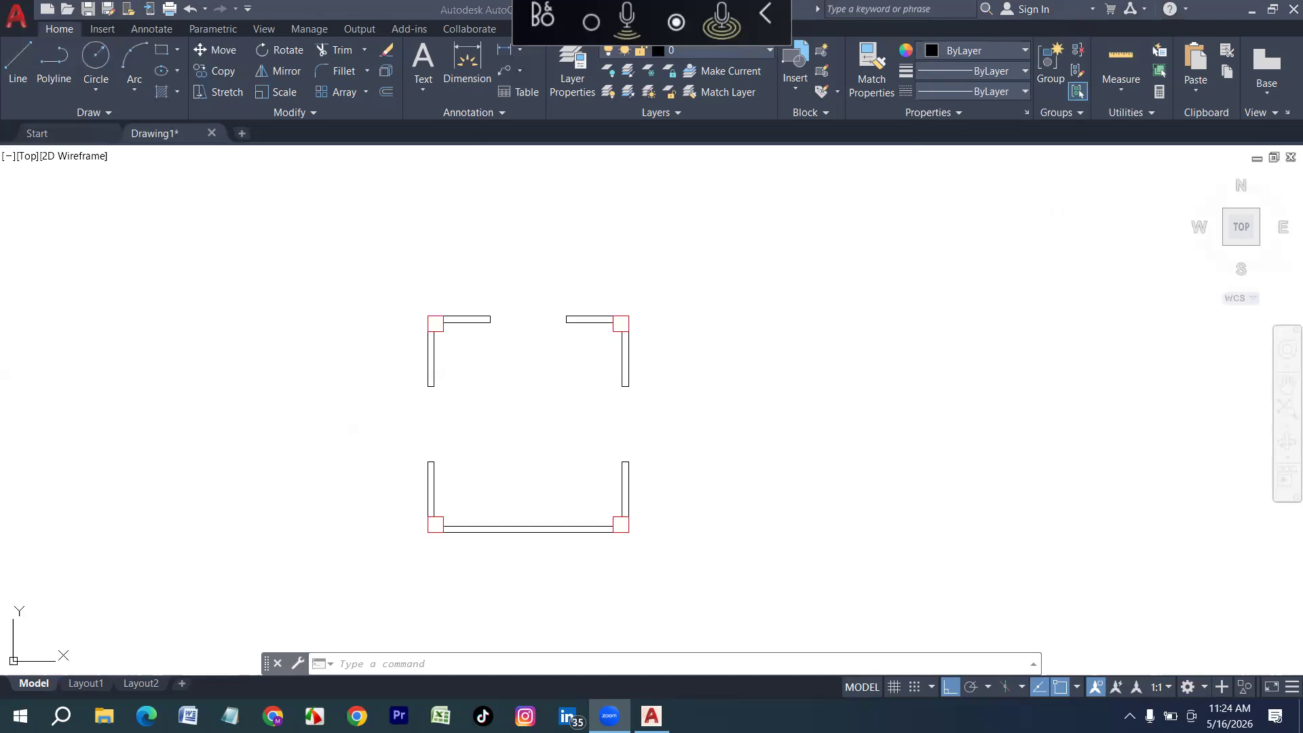
Draw window rectangles across the top, right and left wall openings
click(593, 230)
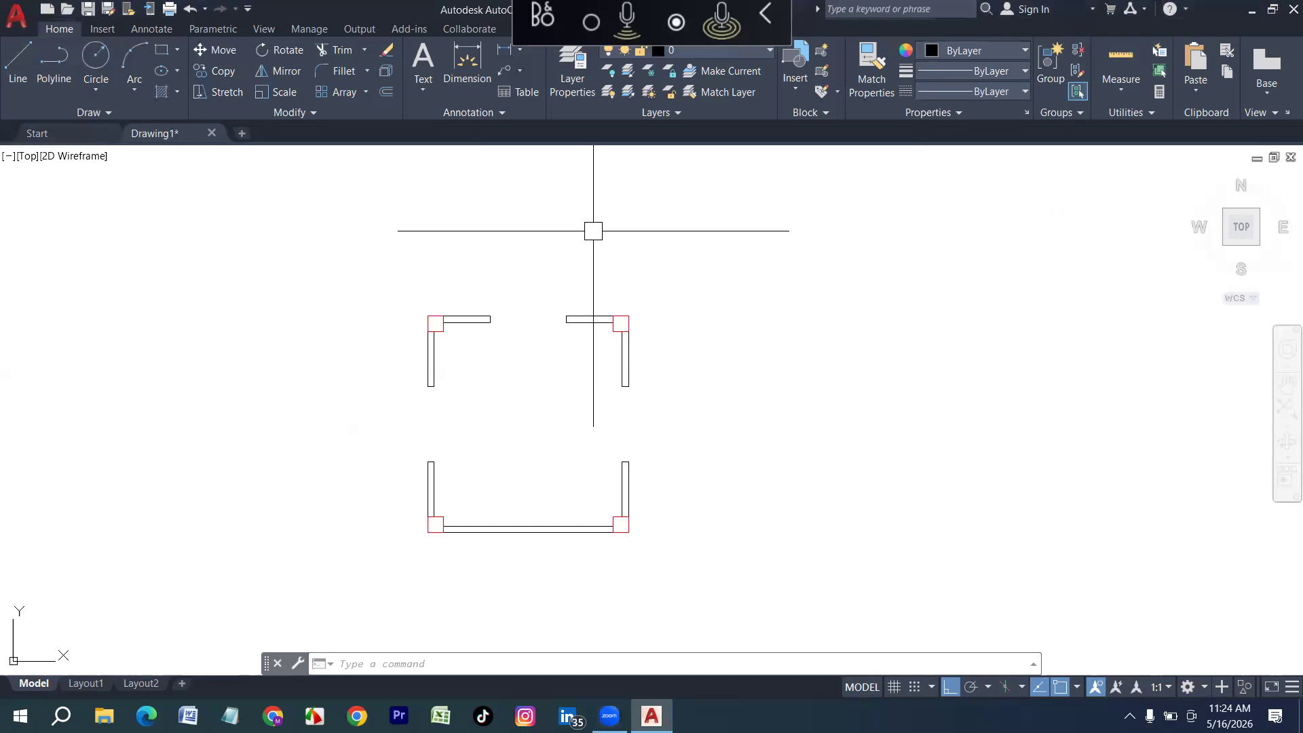
scroll(587, 336, up, 2)
text(rec)
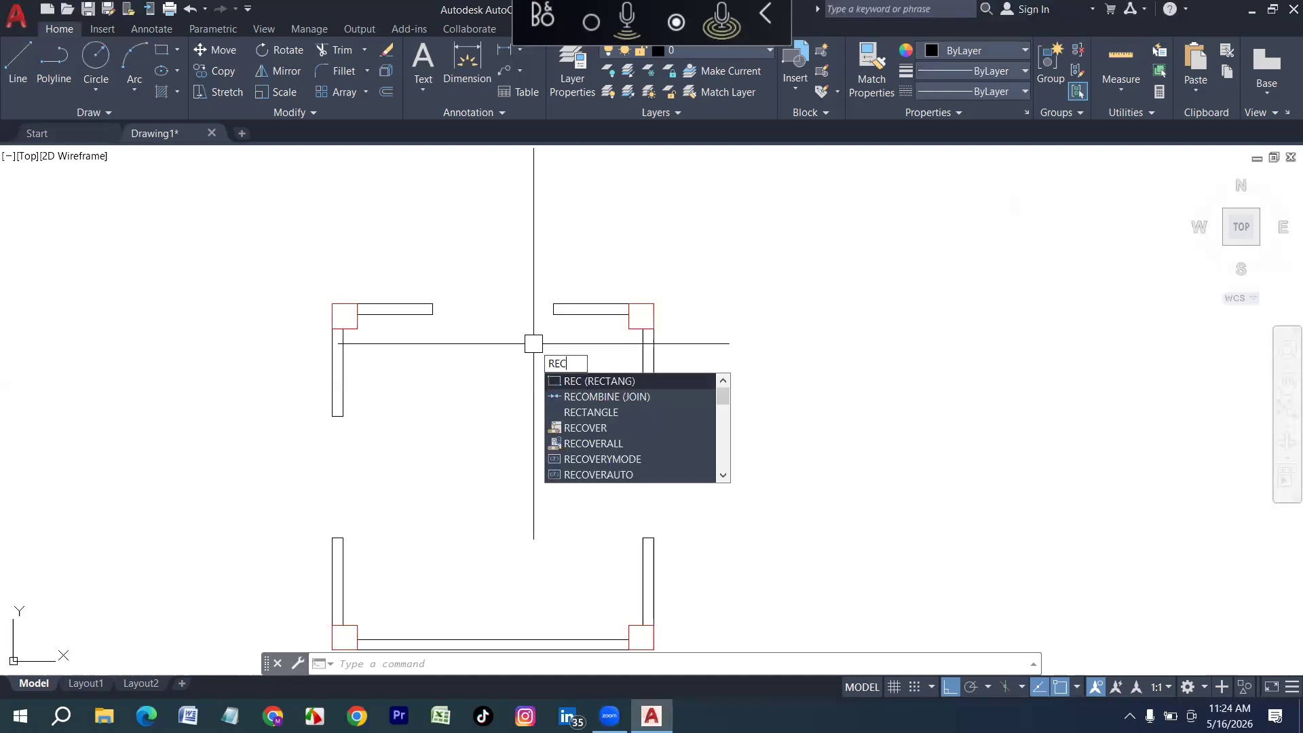
key(Return)
click(432, 304)
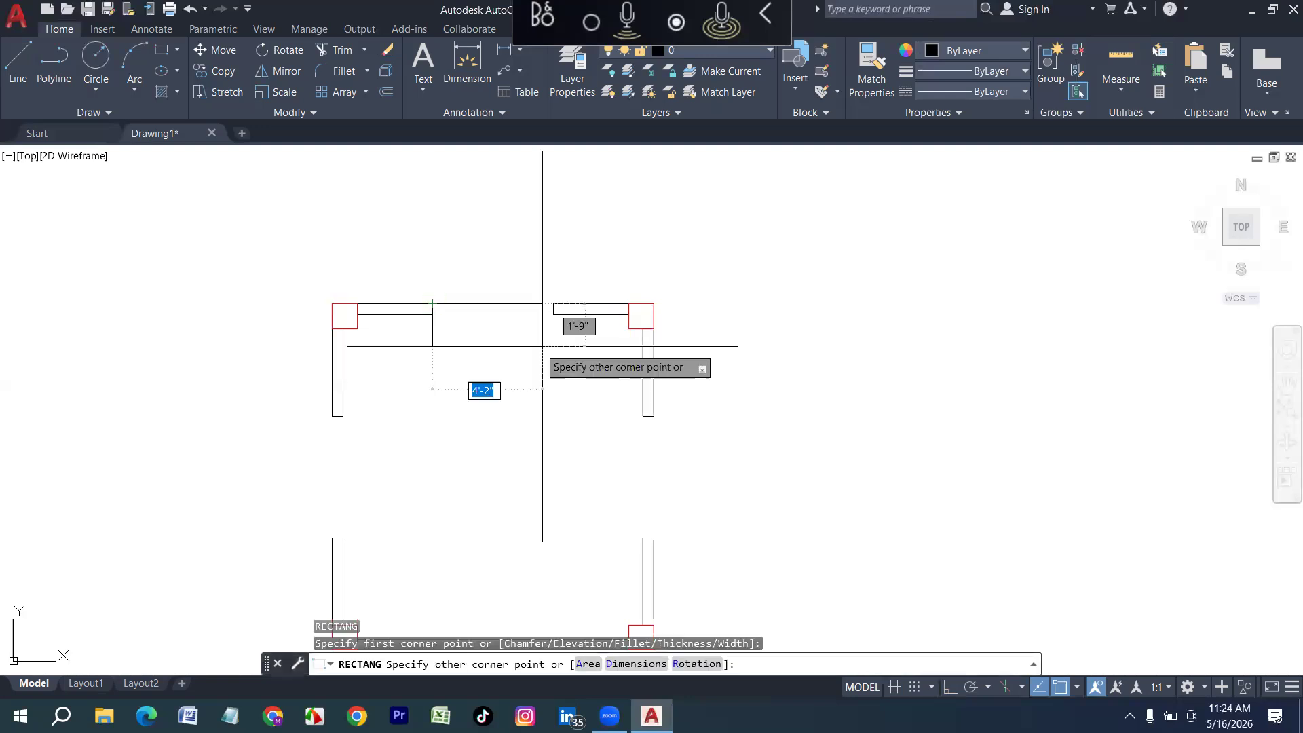
click(553, 314)
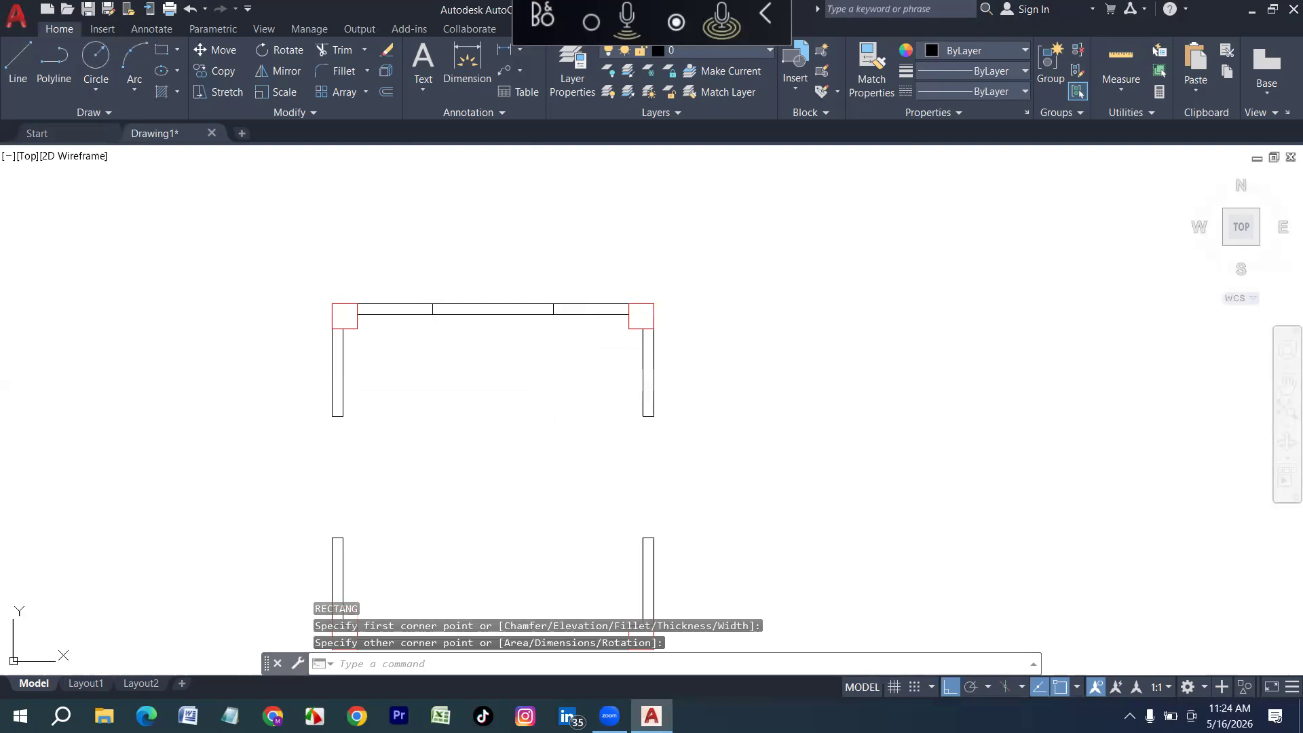
key(Return)
click(643, 416)
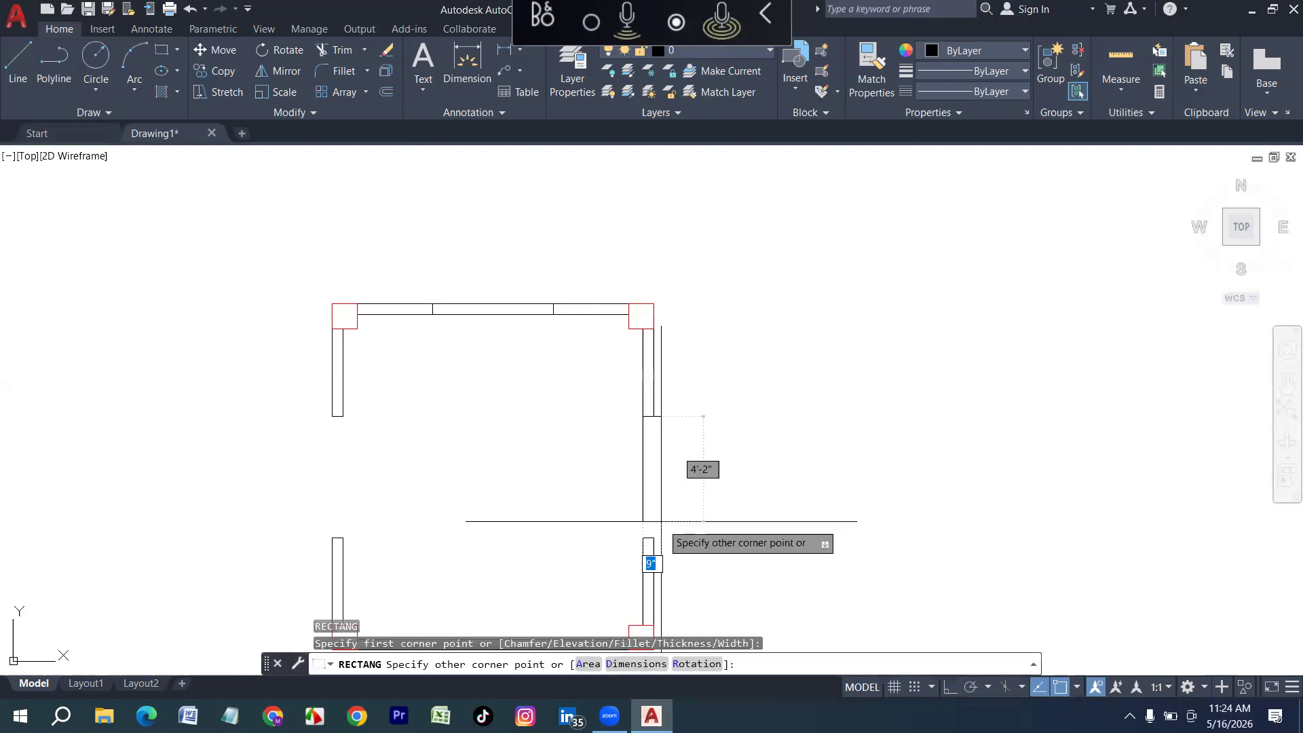
click(654, 538)
key(Return)
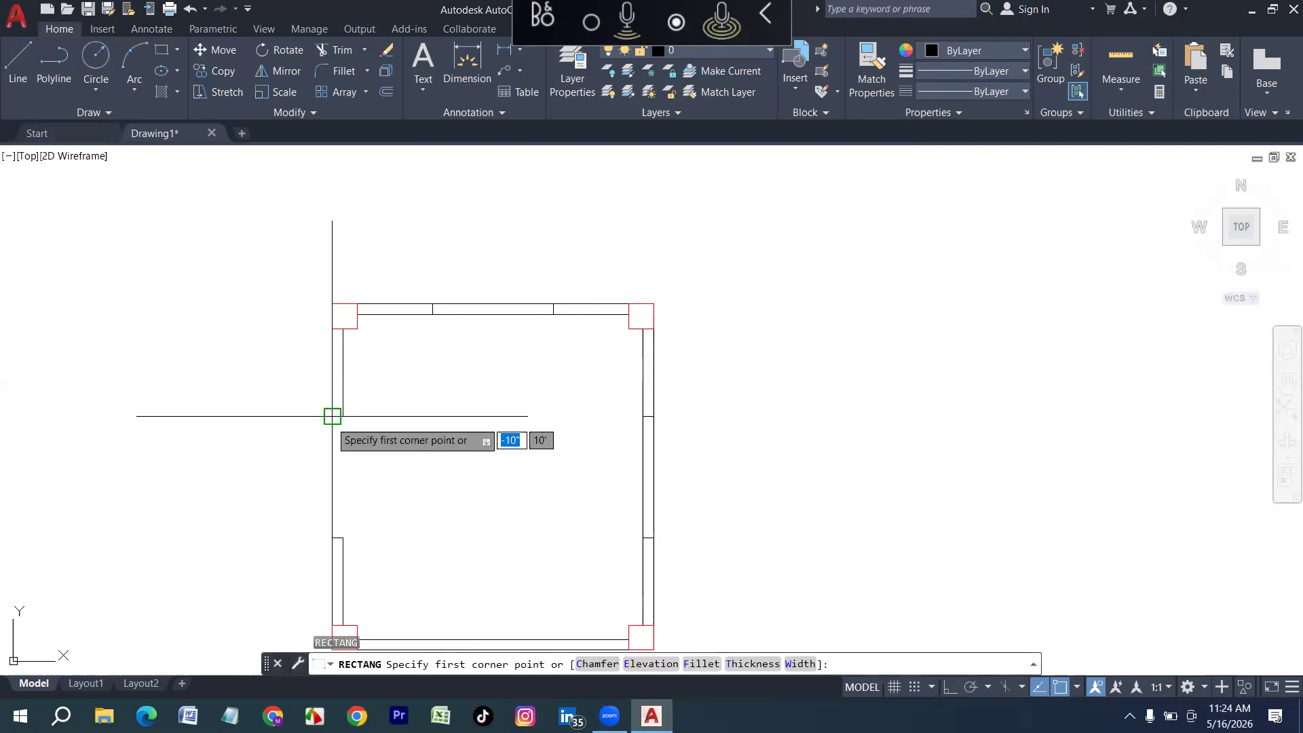
click(332, 416)
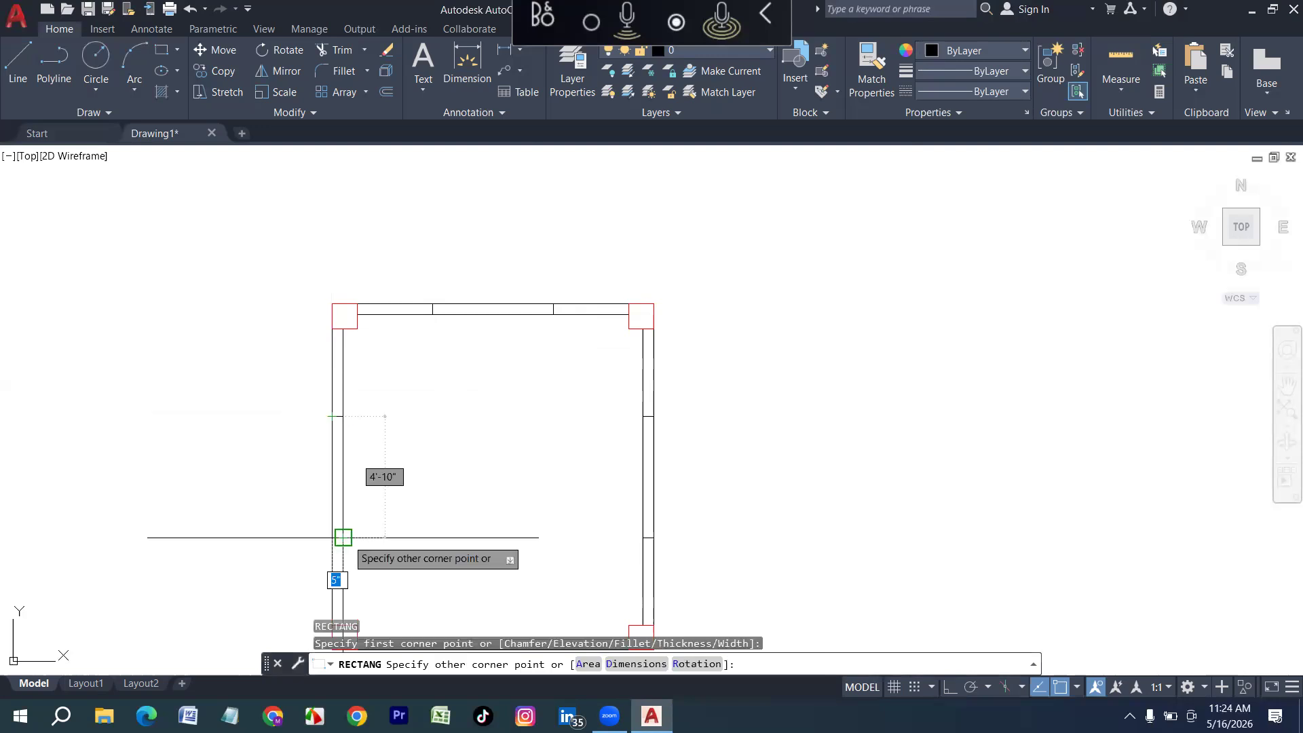
click(343, 537)
Offset the top window rectangle inward by 2 as a glazing line
text(o)
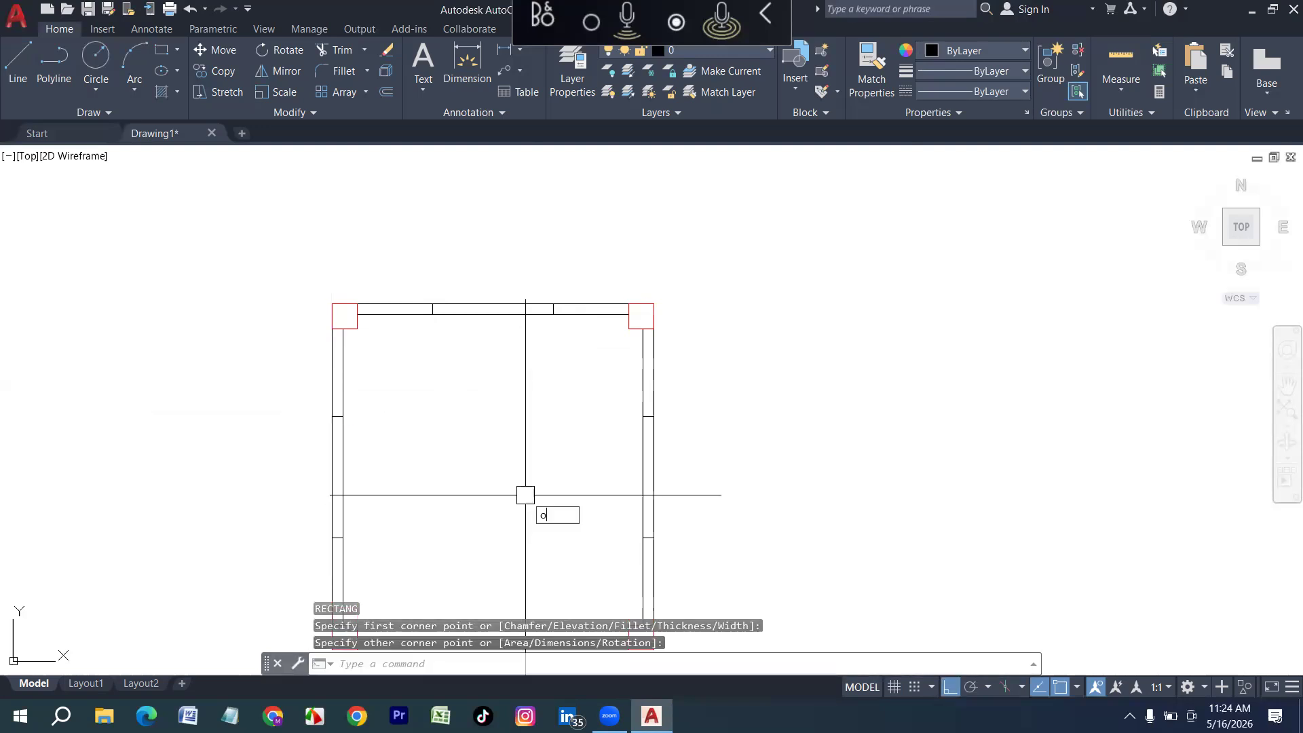
key(Return)
text(2)
key(Return)
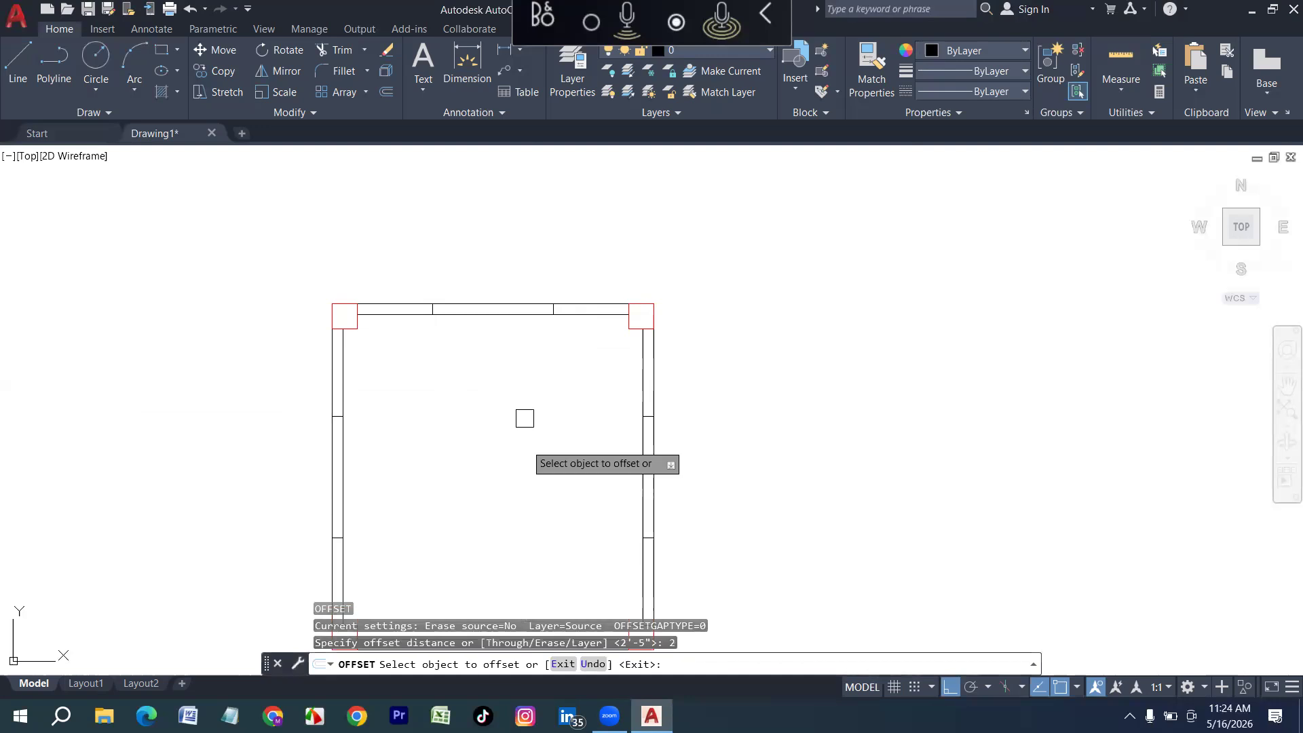
scroll(489, 326, up, 2)
scroll(489, 325, up, 2)
click(497, 313)
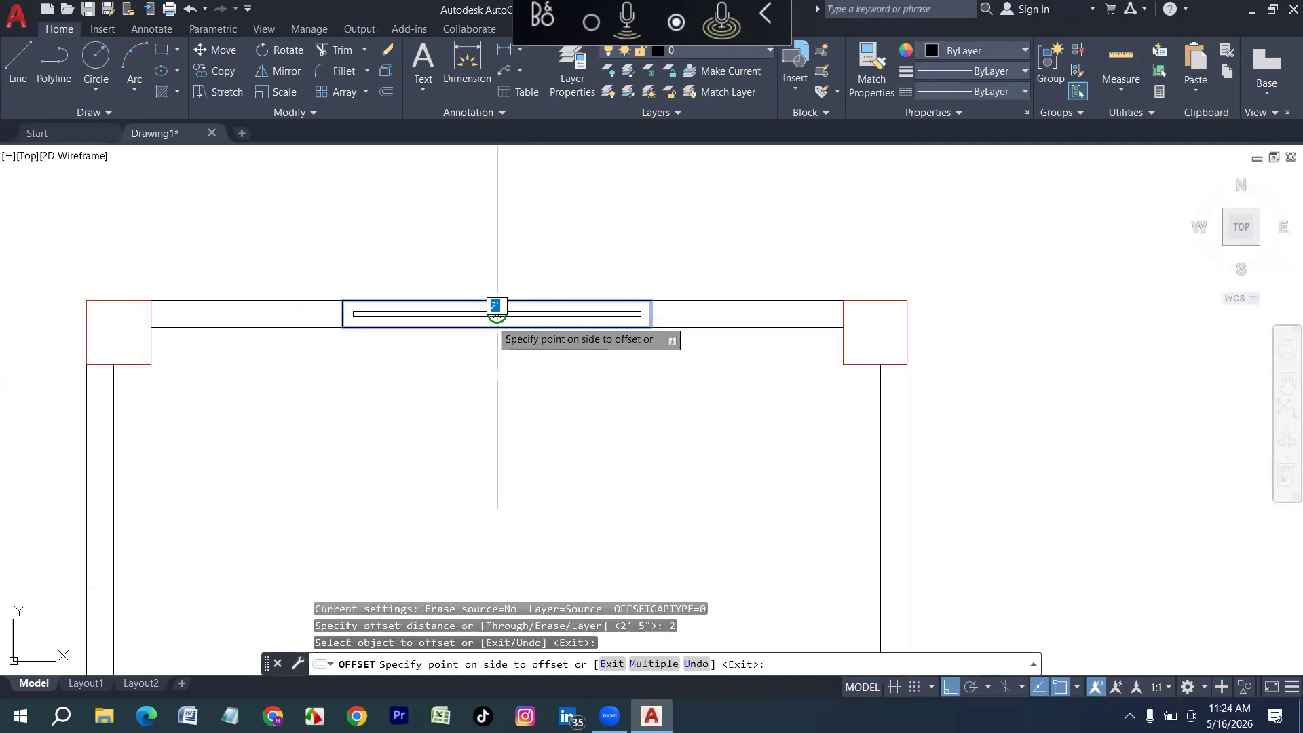
click(449, 343)
Offset the left and right window rectangles inward by 2 as glazing lines
scroll(449, 343, down, 4)
scroll(322, 494, up, 4)
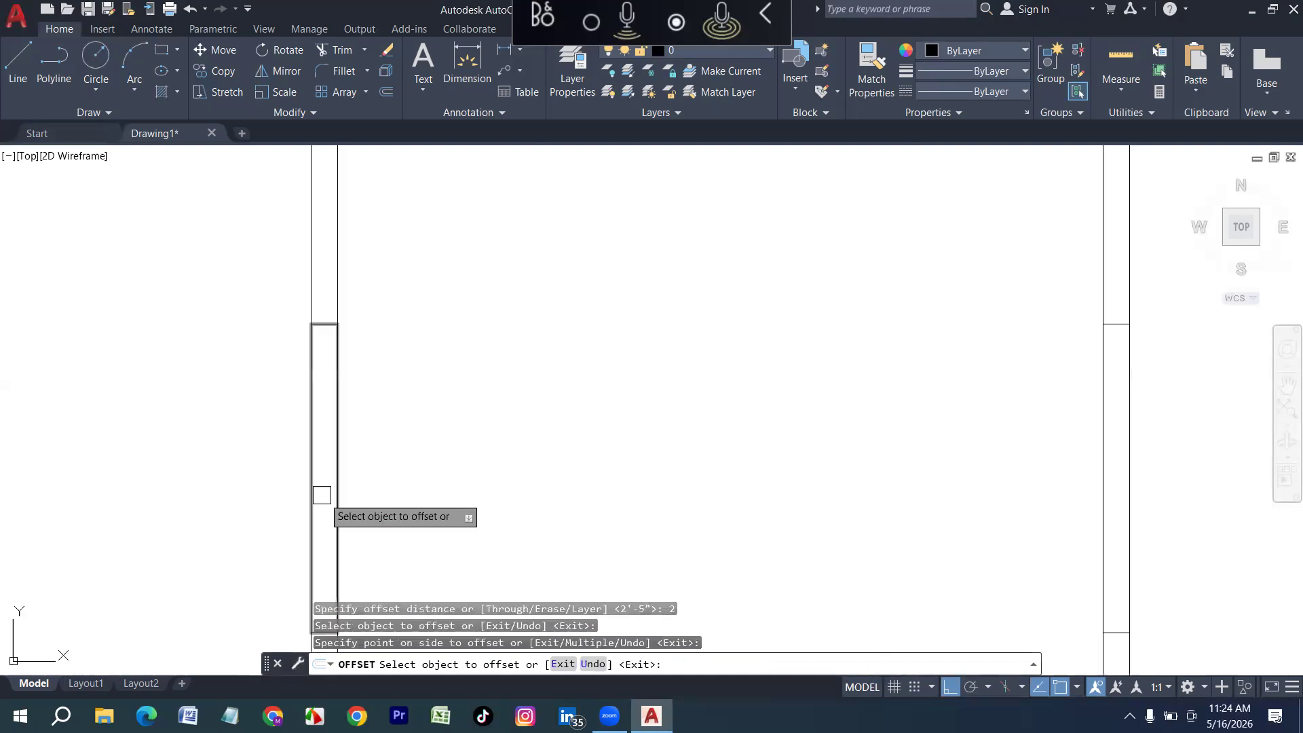
scroll(322, 494, up, 2)
click(320, 487)
click(312, 487)
scroll(315, 473, down, 3)
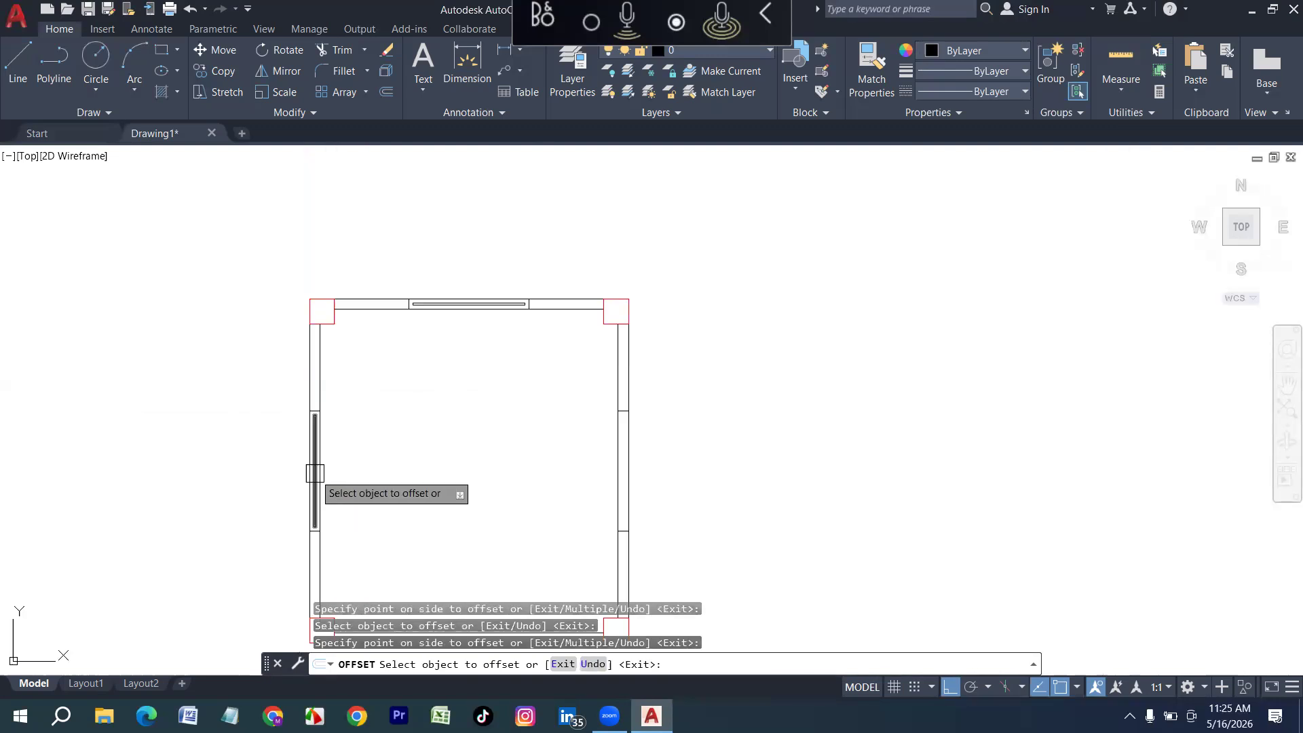
scroll(574, 483, up, 2)
scroll(628, 484, up, 2)
click(653, 462)
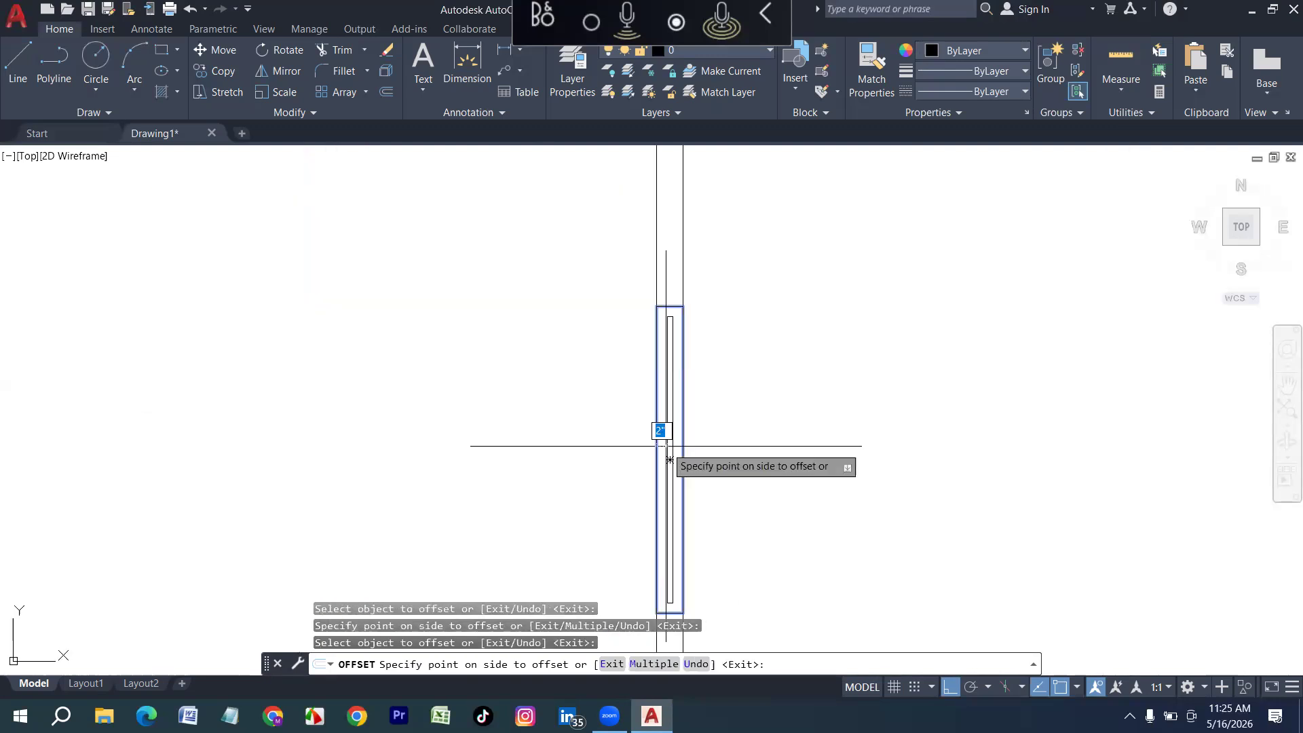
click(669, 460)
scroll(459, 426, down, 4)
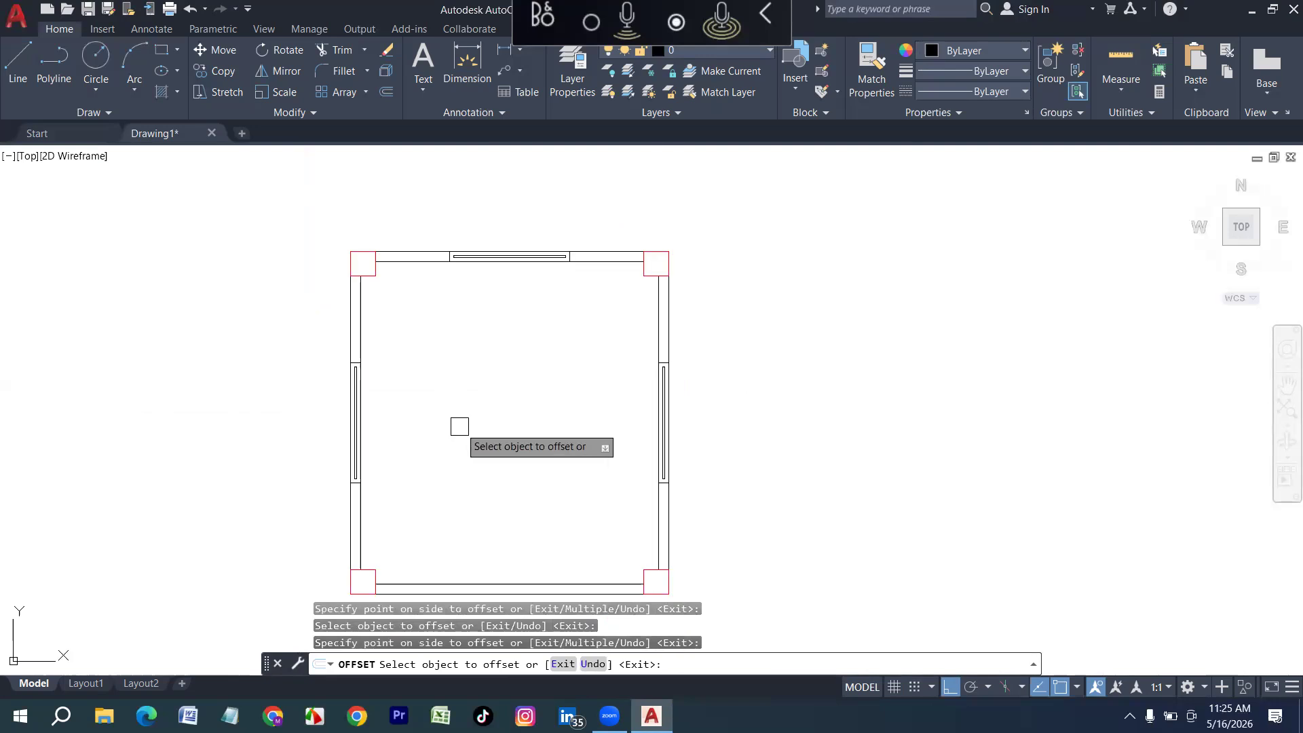
key(Escape)
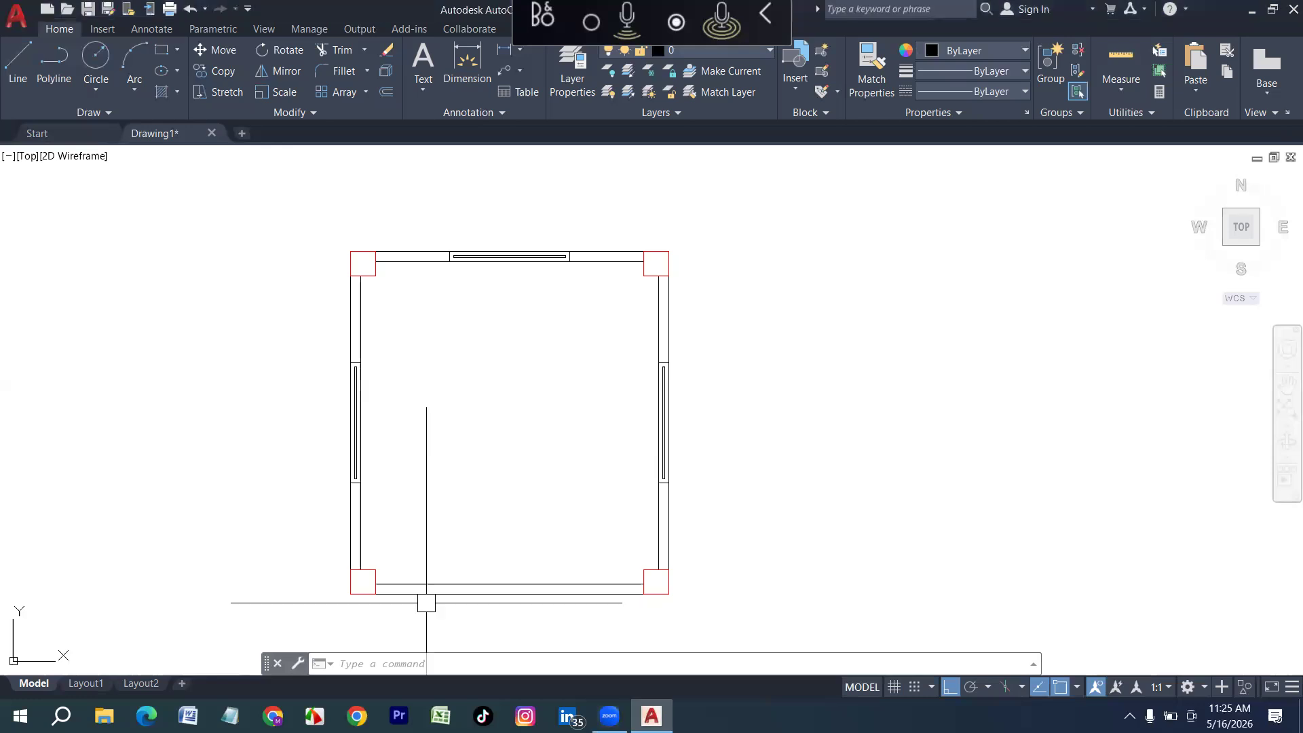
middle_drag(437, 613, 395, 600)
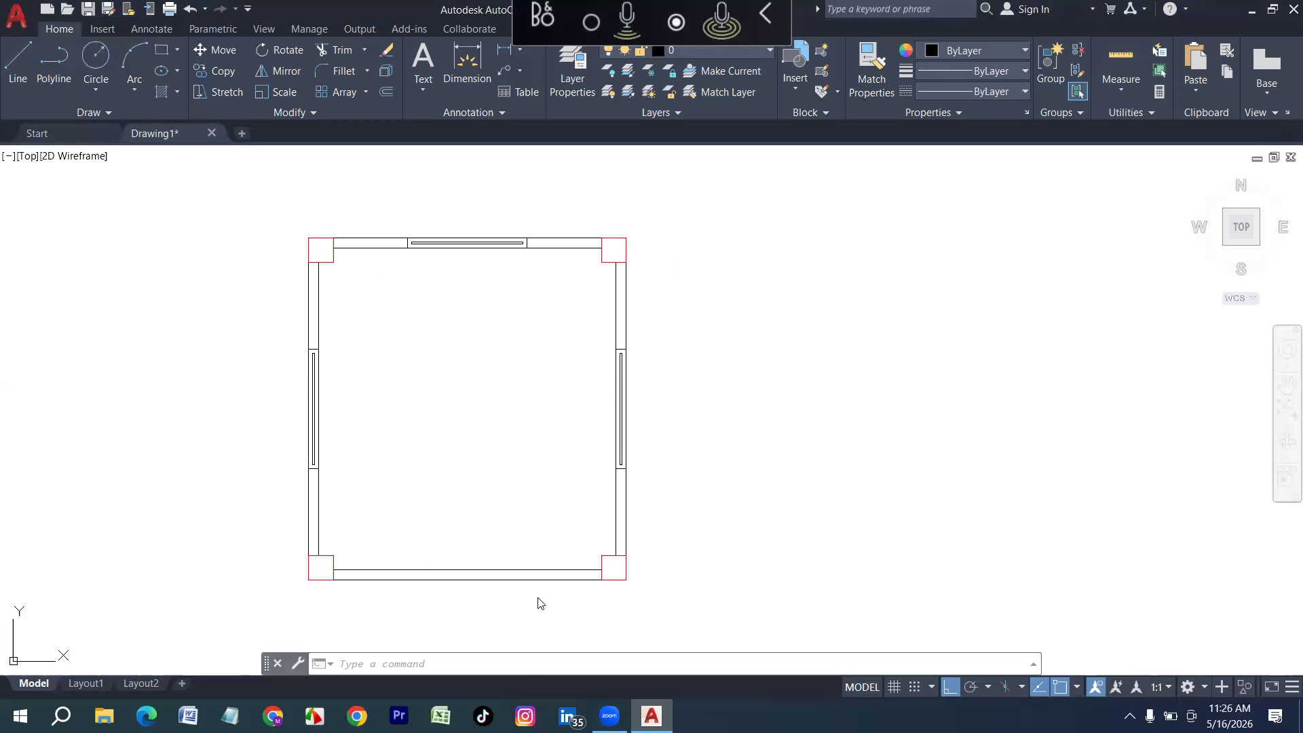
Insert a Door - Imperial block from the Tool Palettes just above the bottom wall
key(ctrl+3)
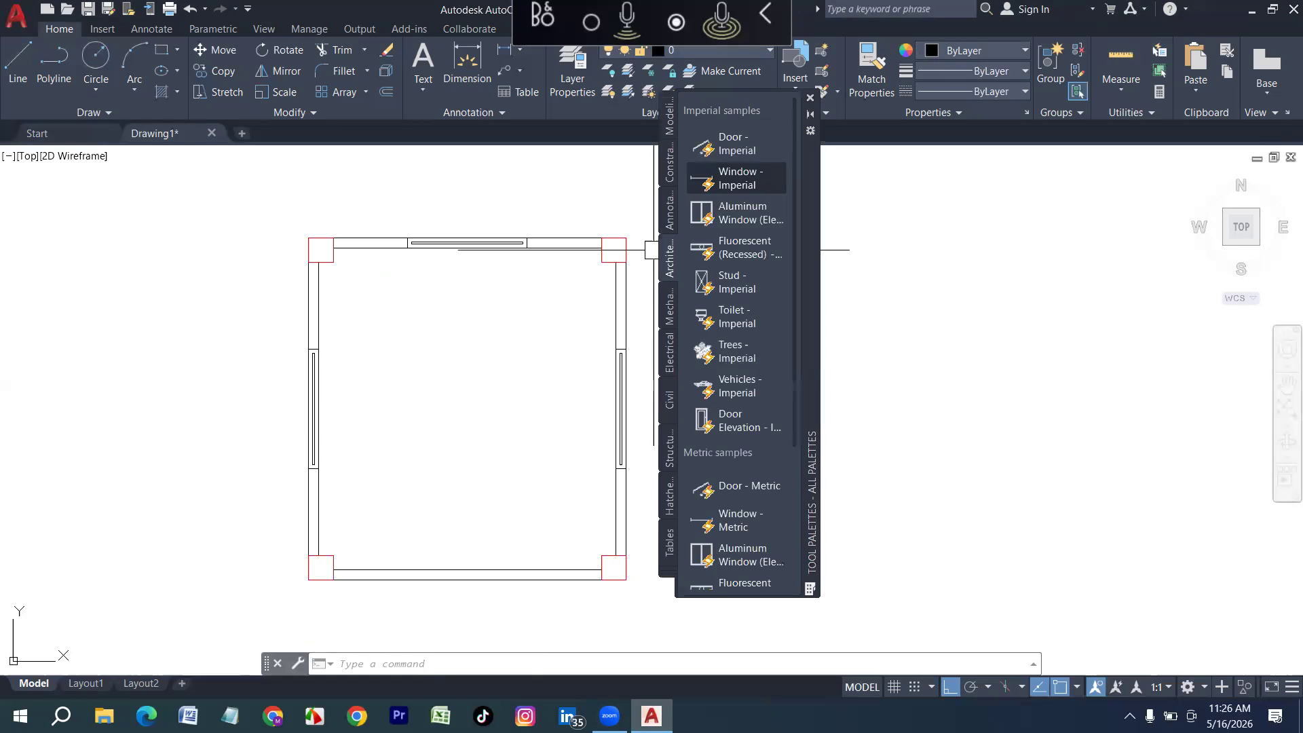
click(736, 143)
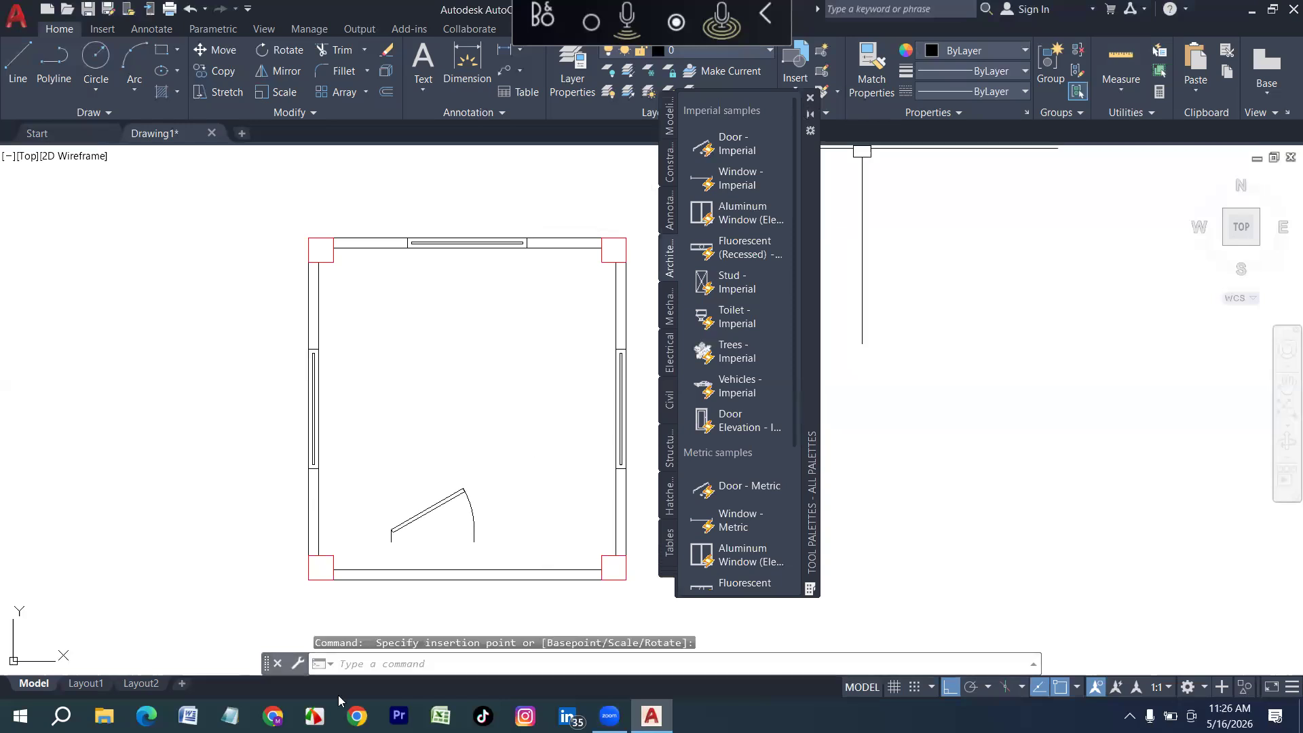
scroll(439, 558, up, 2)
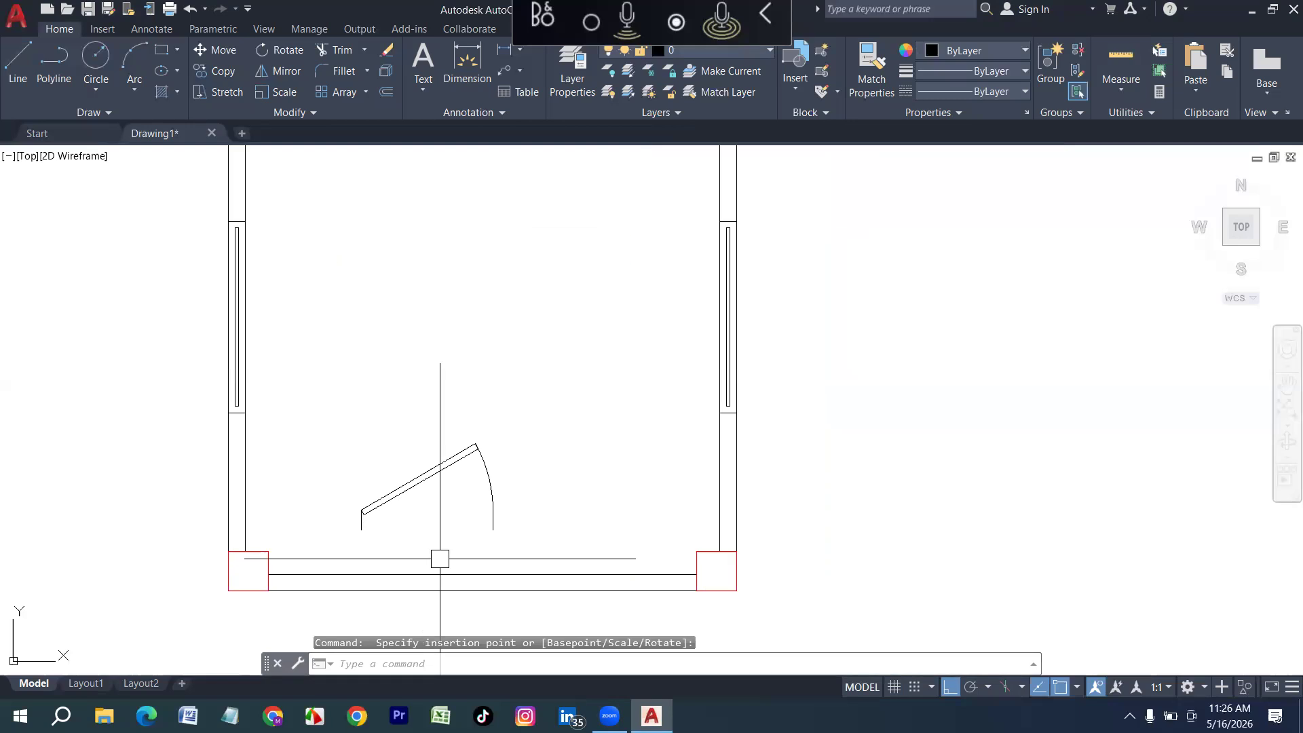
scroll(439, 558, down, 2)
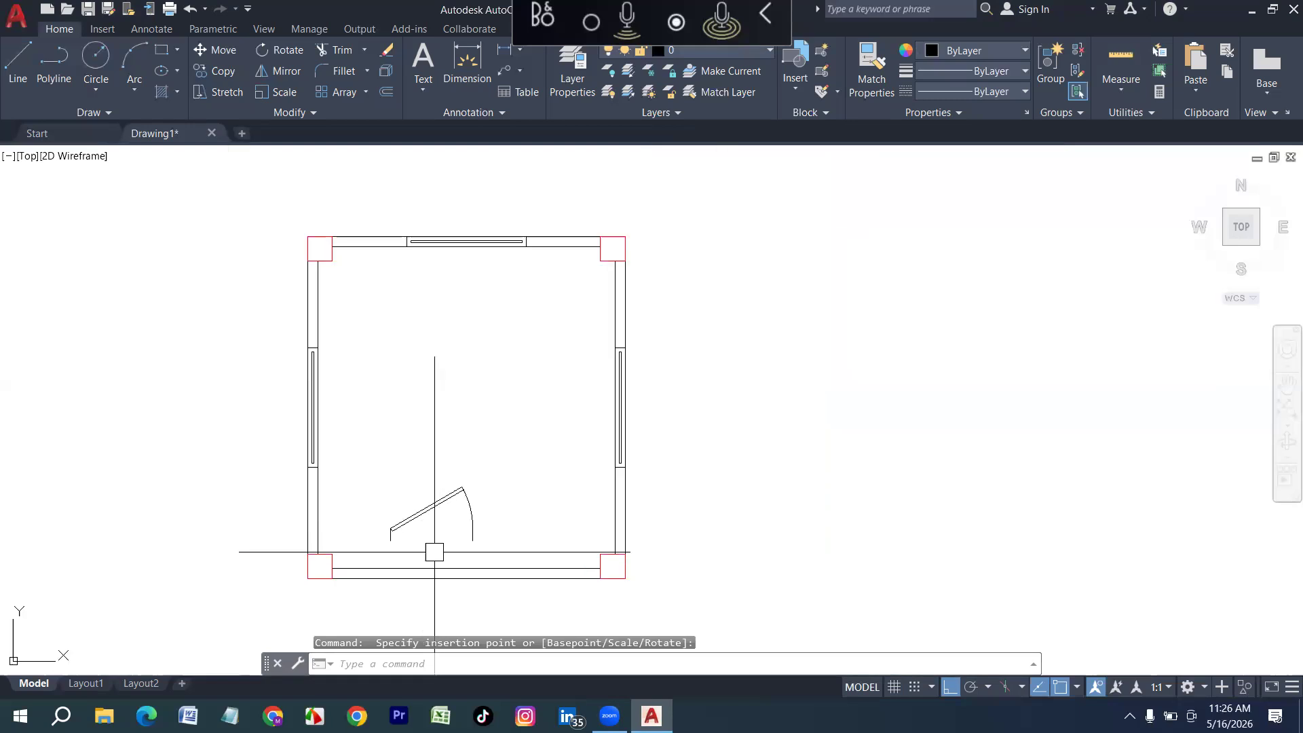
click(440, 515)
scroll(441, 515, up, 2)
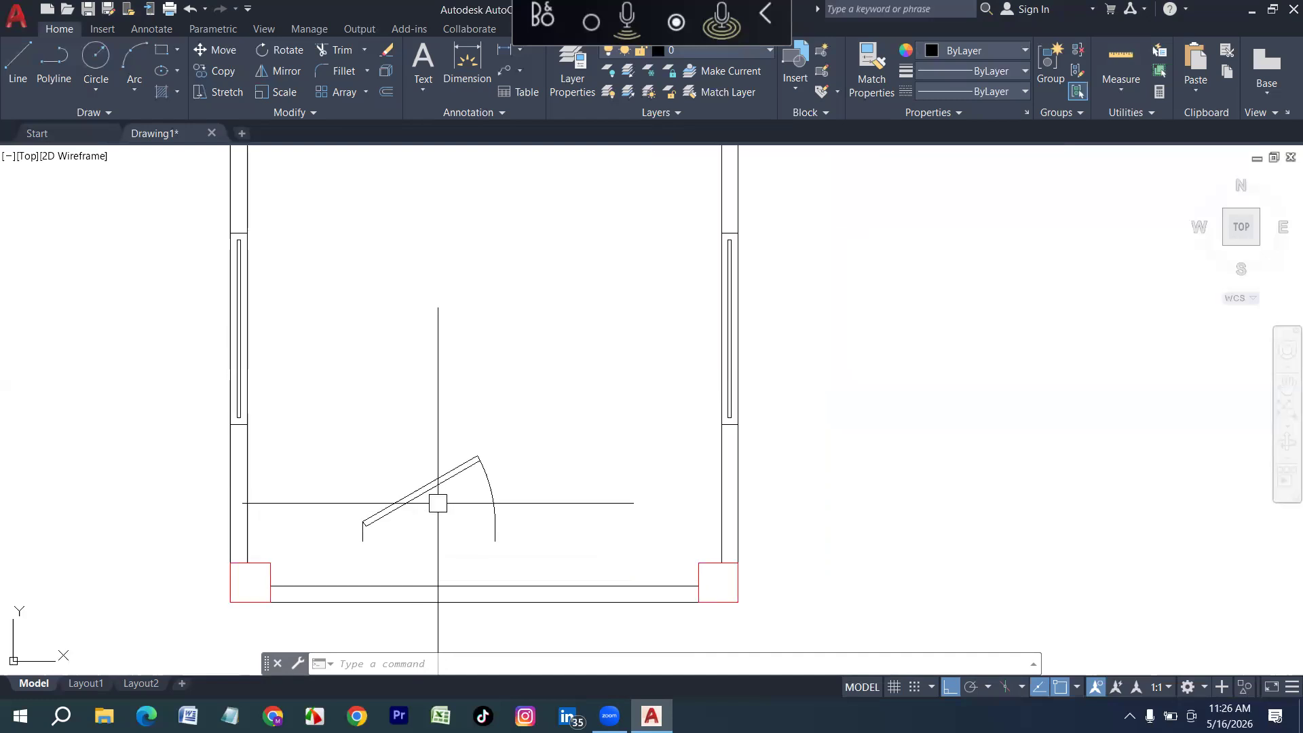
Set the inserted door's swing to Open 90°
click(426, 493)
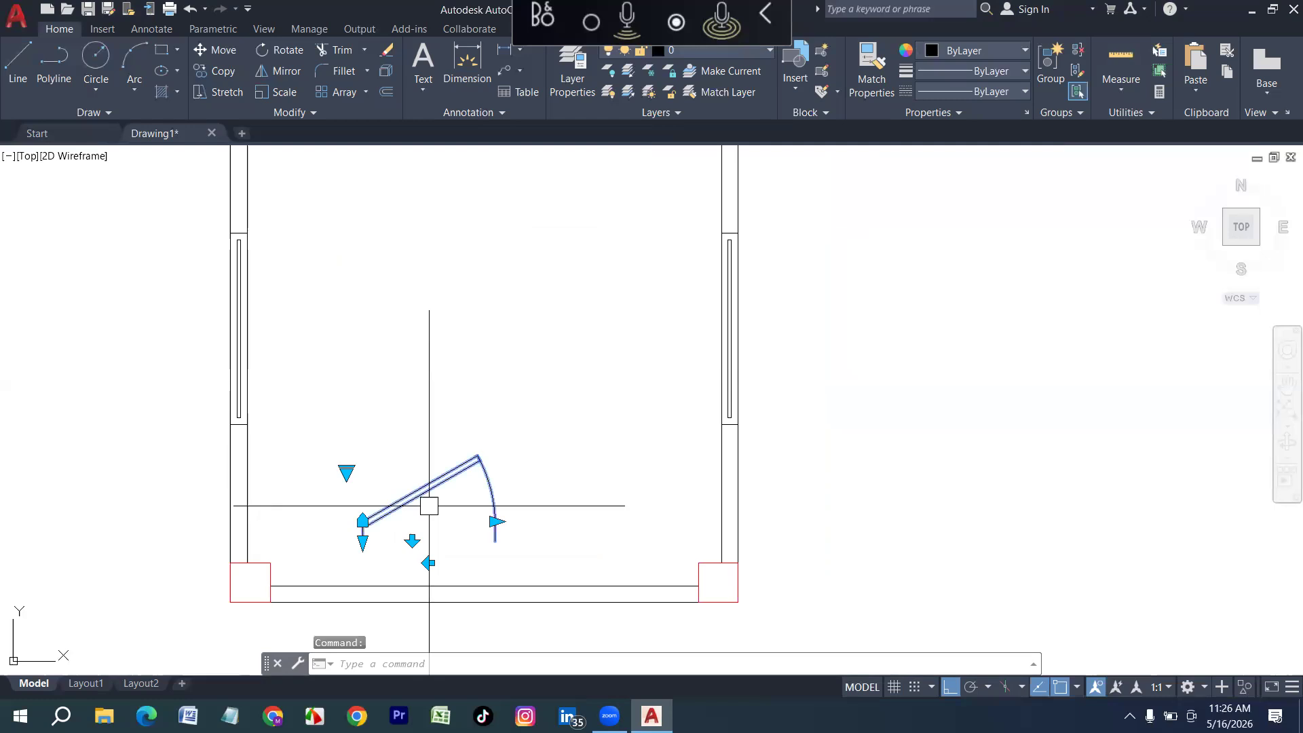
click(346, 471)
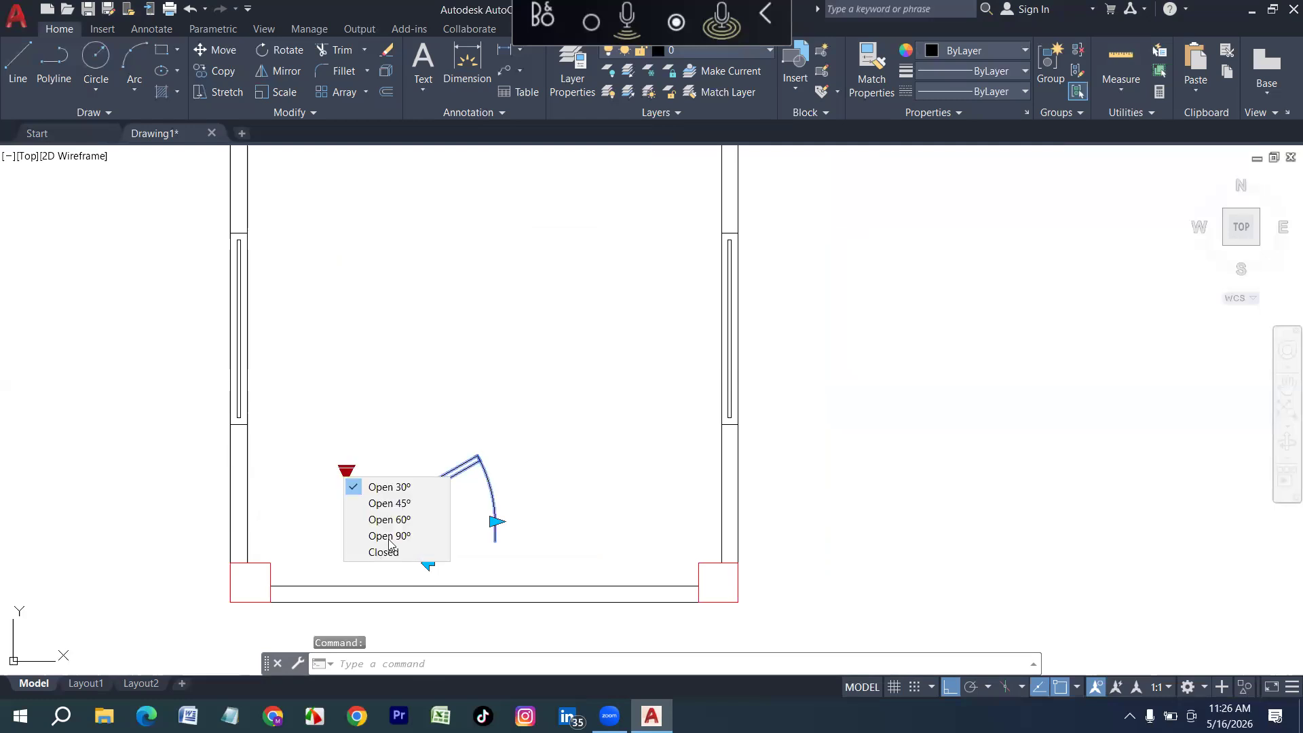
click(389, 538)
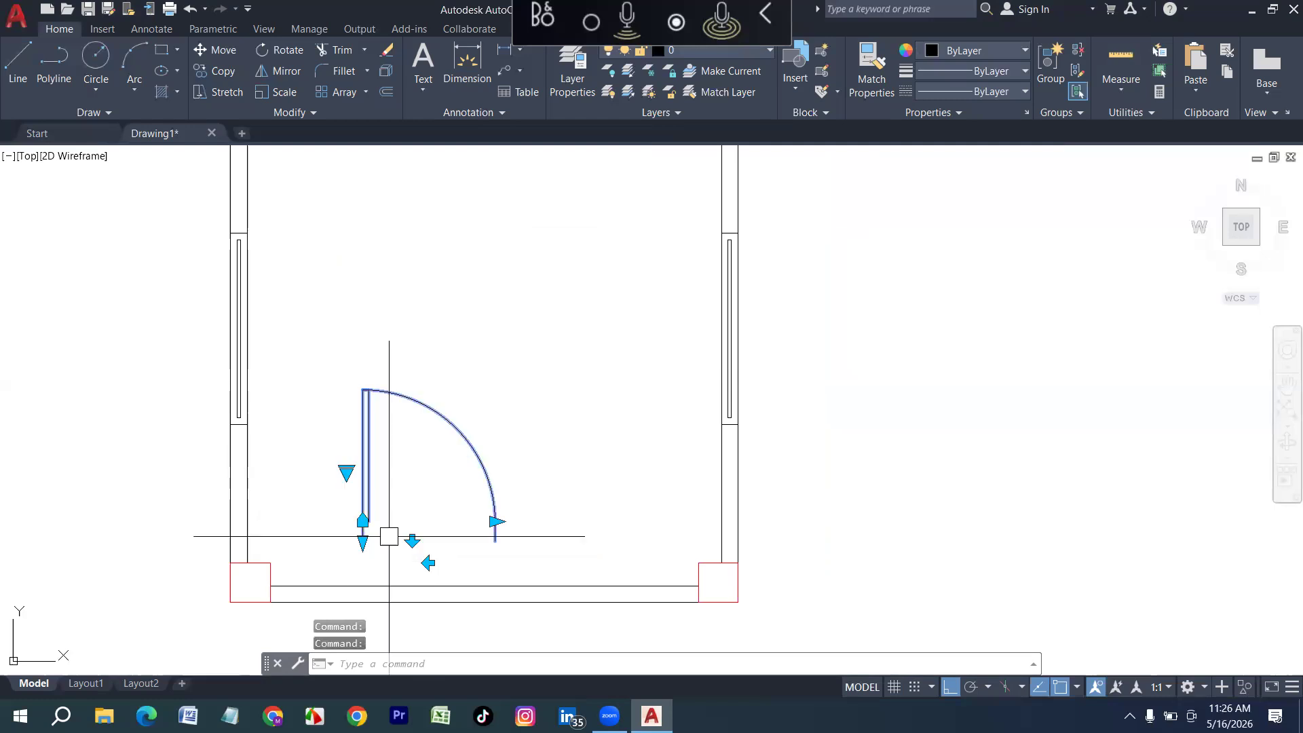
Move the door by its hinge corner to the bottom-left wall corner
key(Escape)
click(373, 469)
text(m)
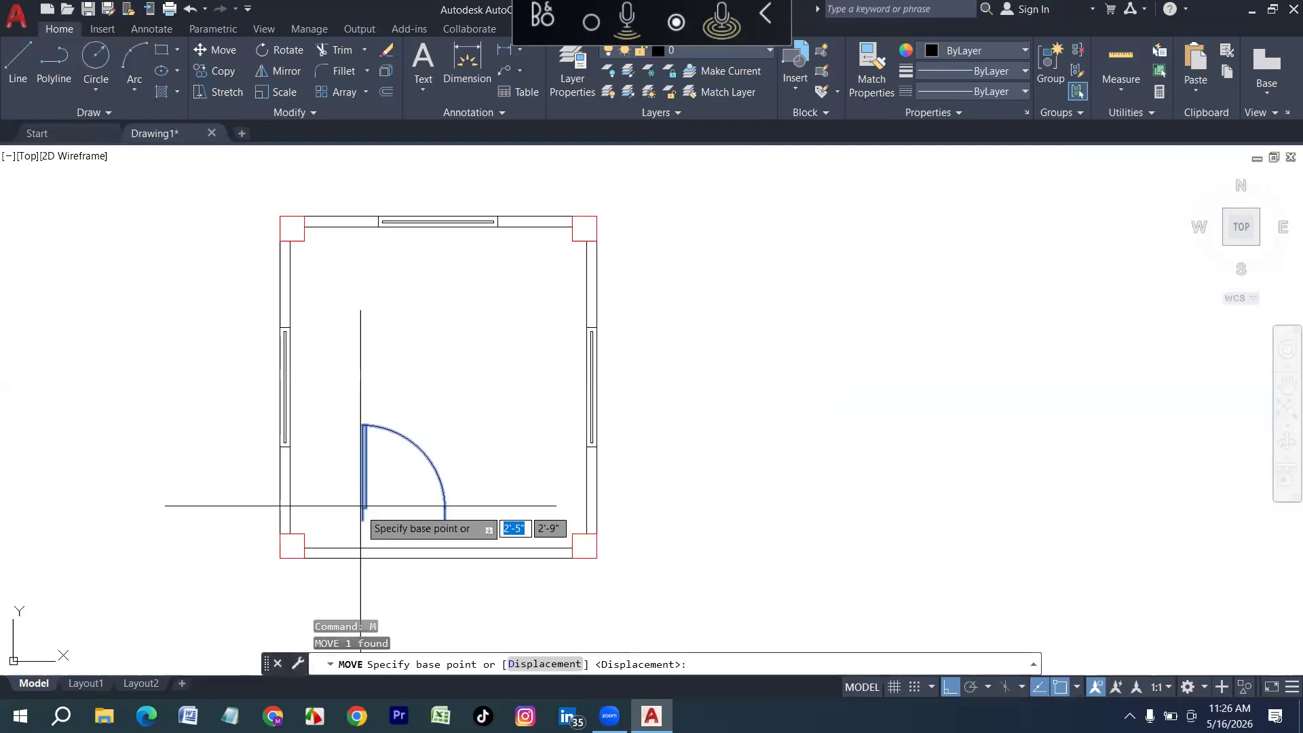
scroll(361, 506, up, 4)
click(371, 502)
scroll(346, 530, down, 2)
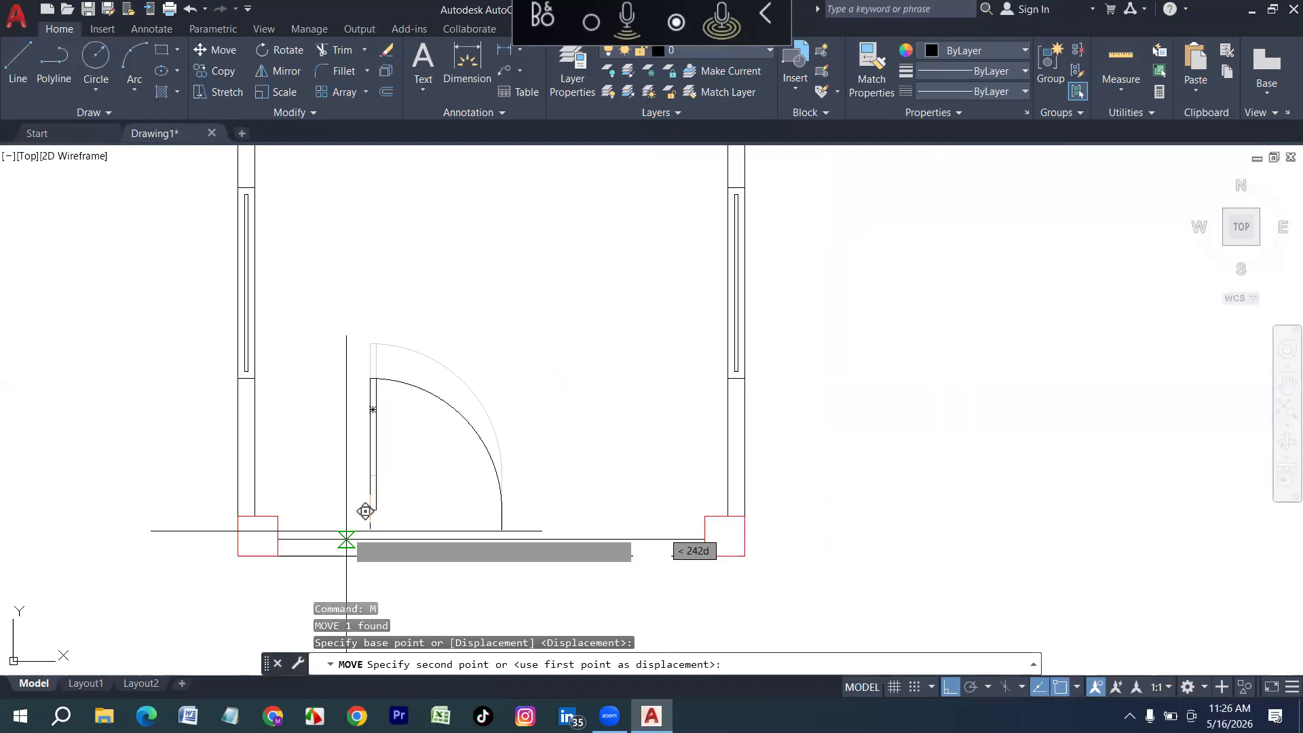
click(277, 556)
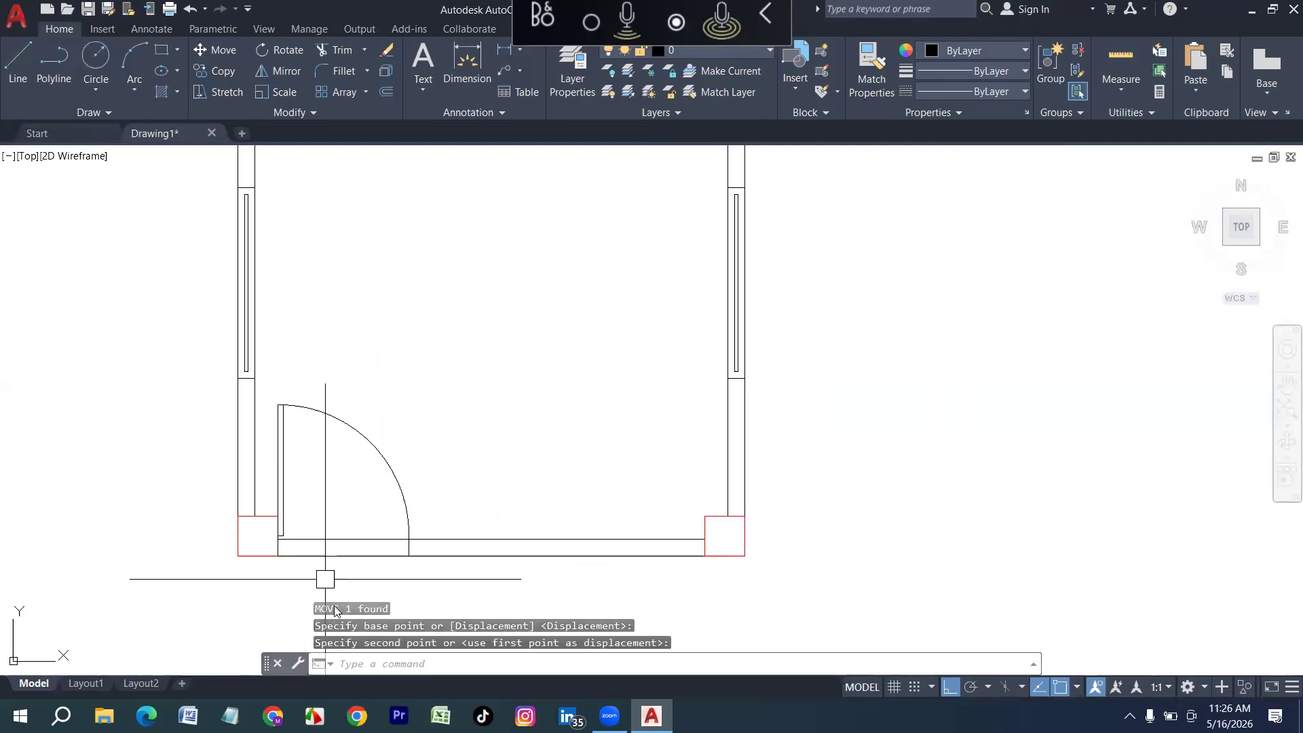
Trim the bottom wall lines beneath the door with a fence to open the doorway
text(tr)
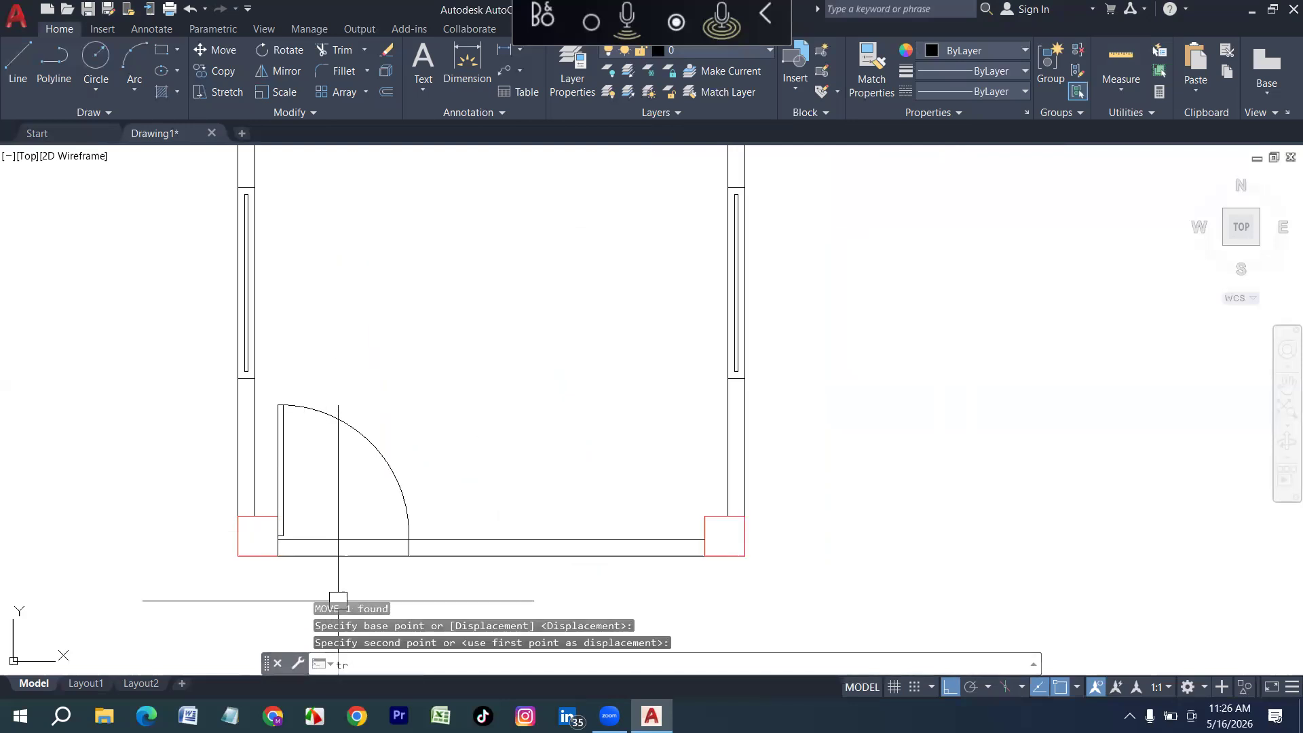
key(Return)
click(346, 573)
click(359, 514)
scroll(325, 525, down, 2)
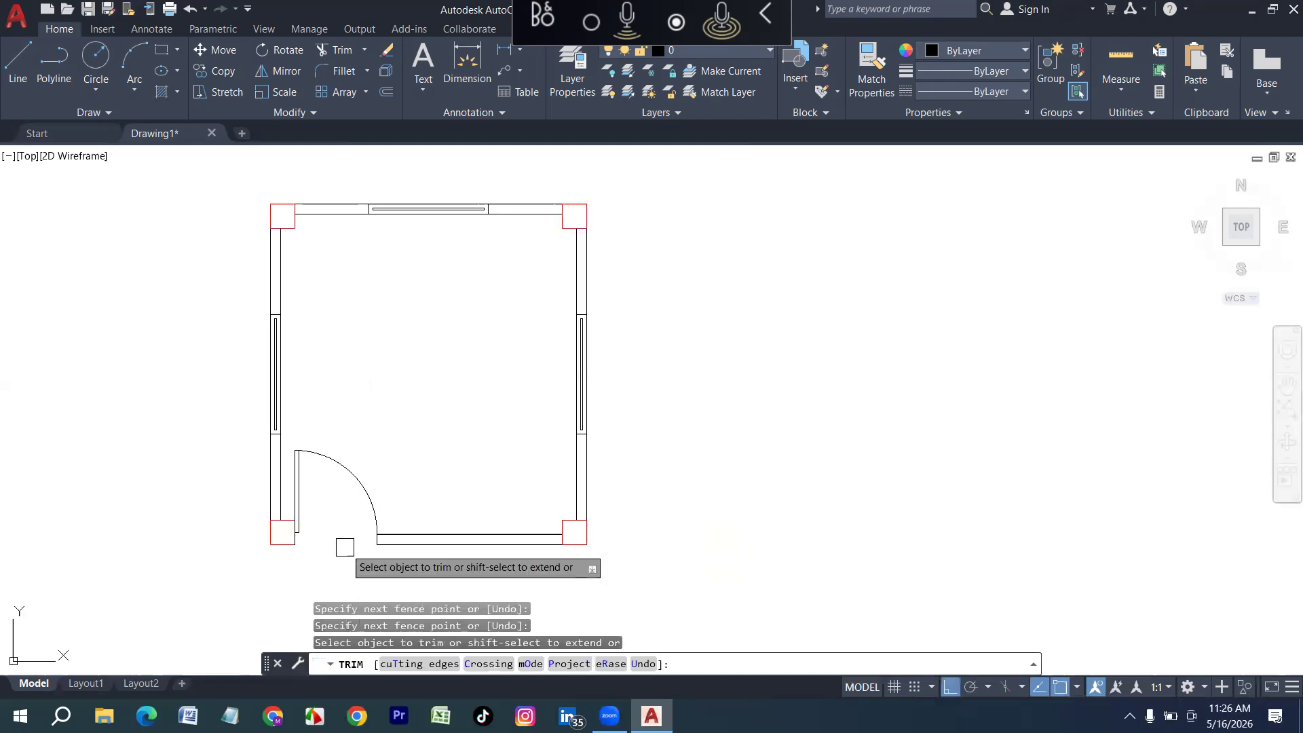
scroll(345, 546, up, 2)
key(Escape)
scroll(323, 514, down, 2)
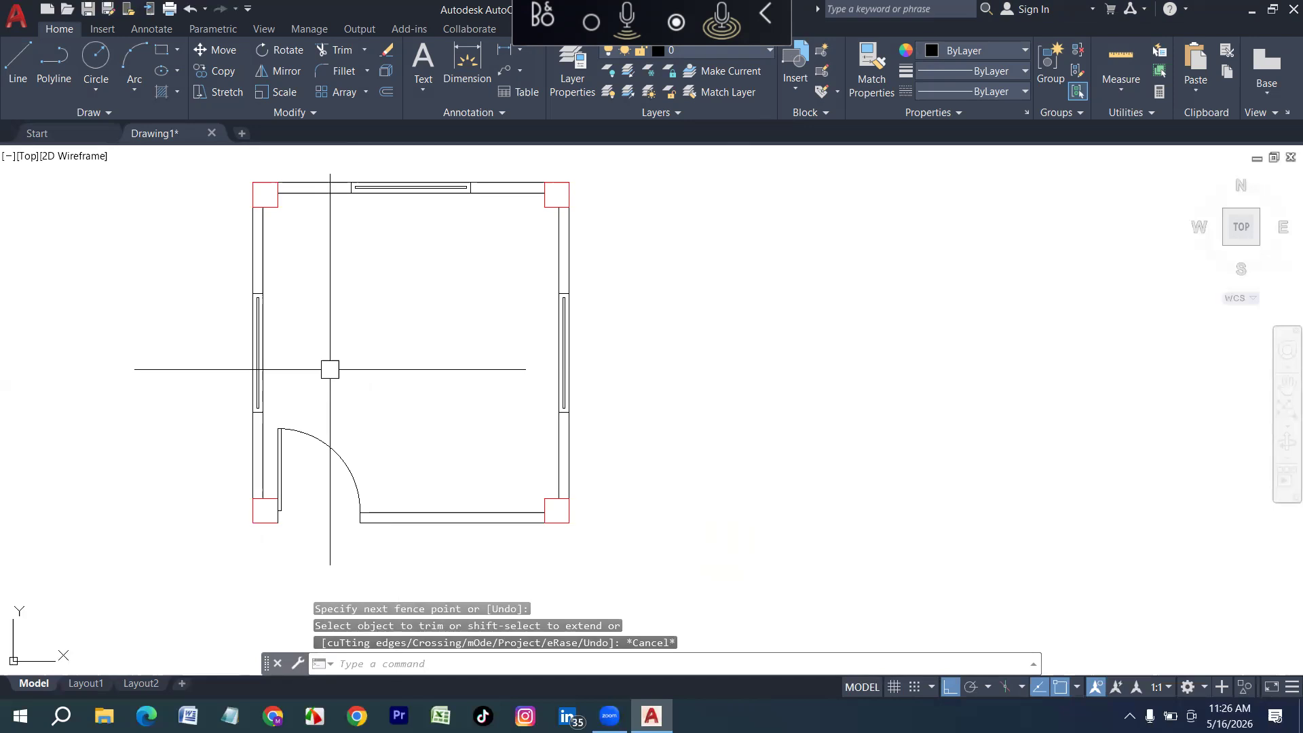
key(Escape)
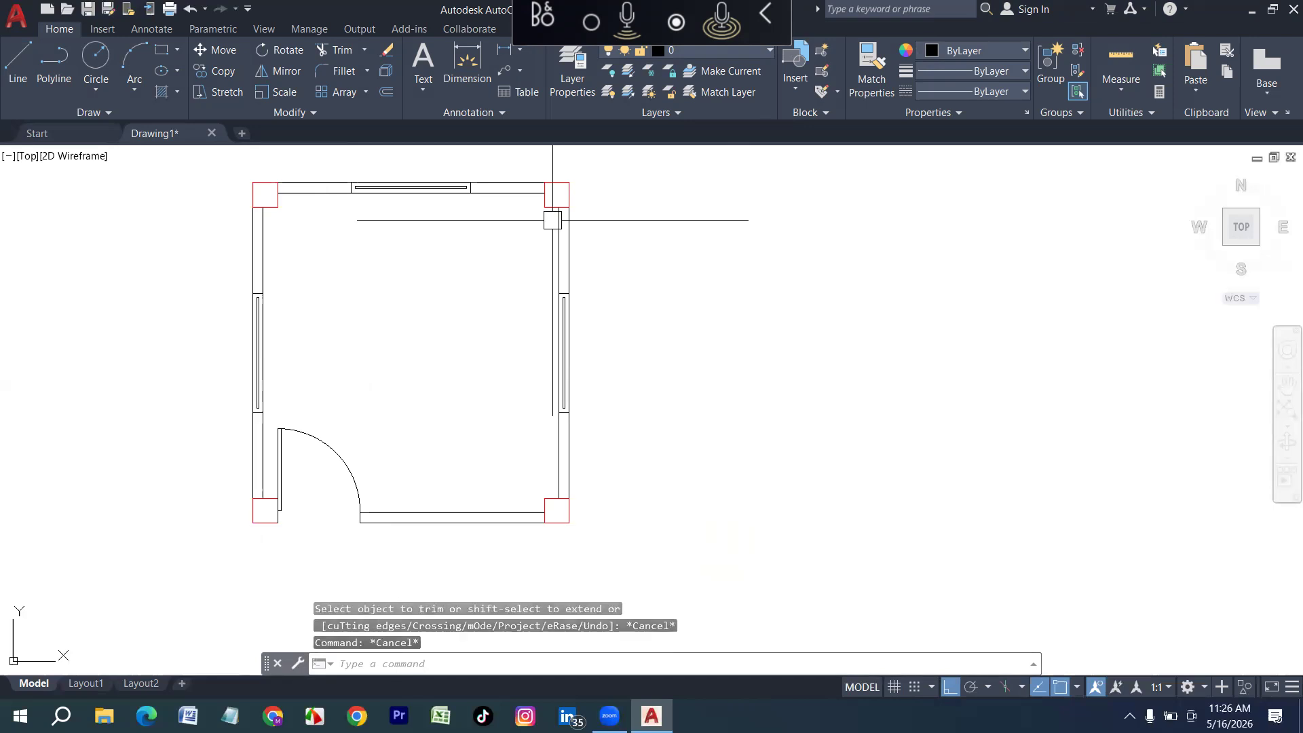